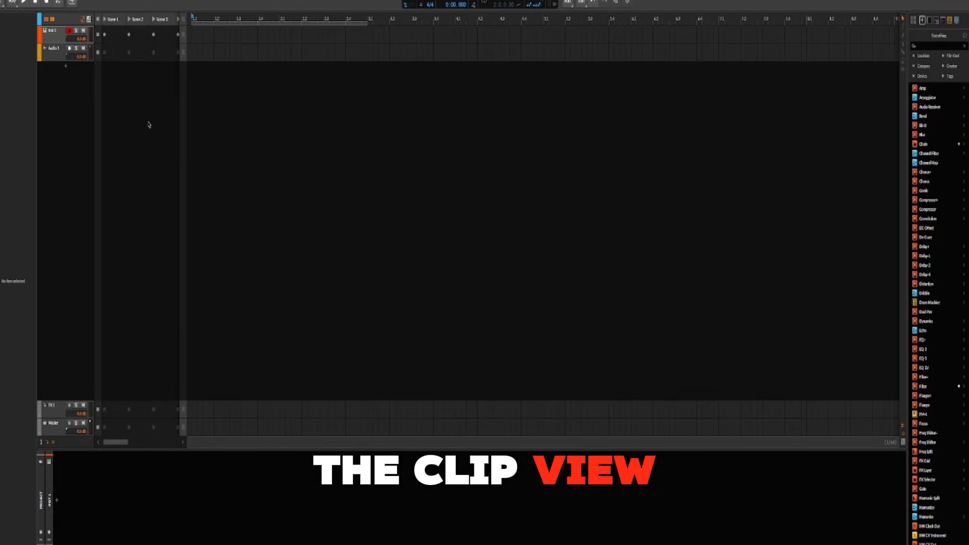
Show only the clip launcher, select scenes there, and launch Scene 5 and Scene 4 to demonstrate scene triggering.
left_click(52, 20)
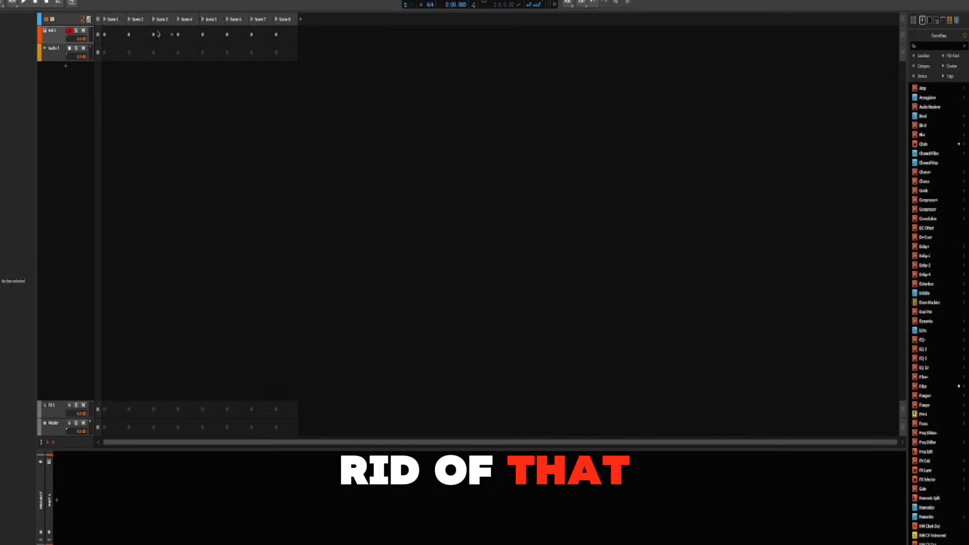
left_click(117, 19)
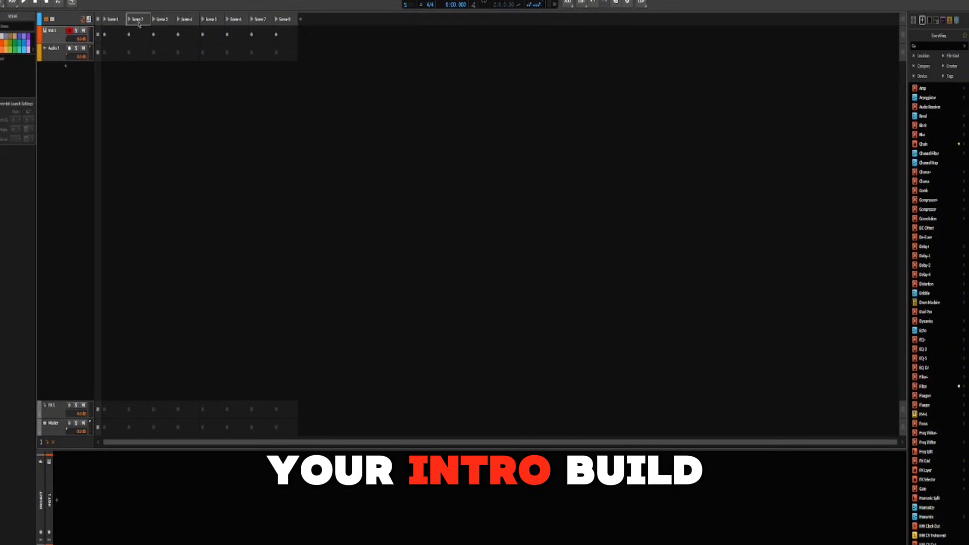
left_click(166, 21)
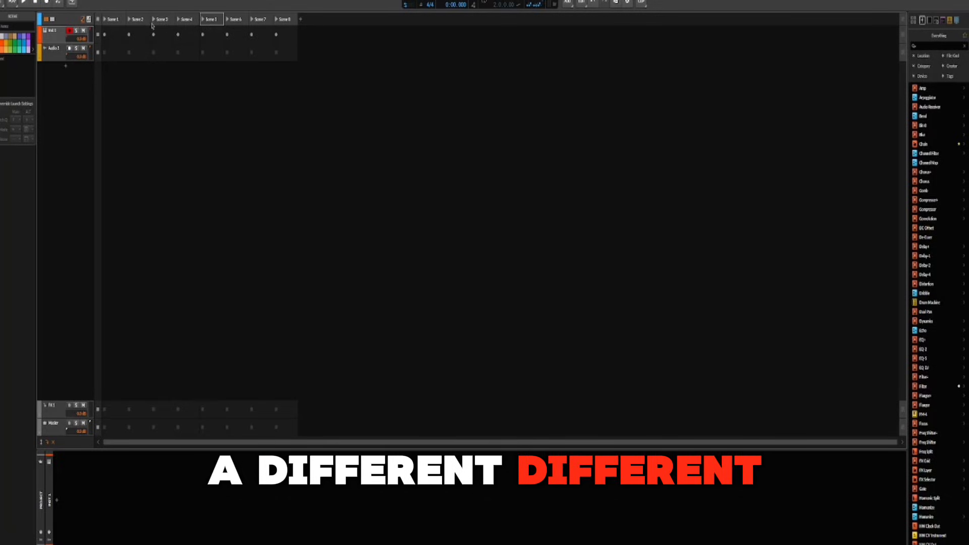
left_click(202, 19)
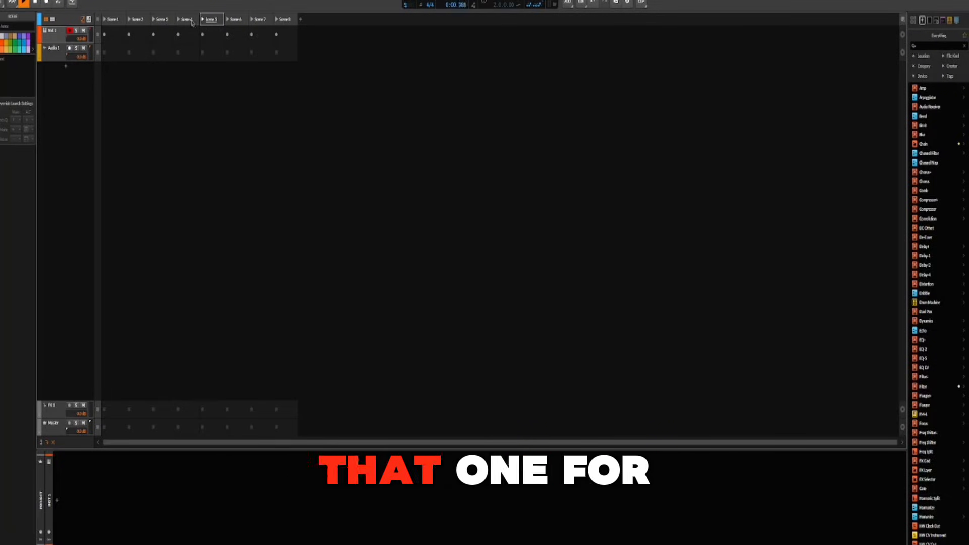
left_click(154, 20)
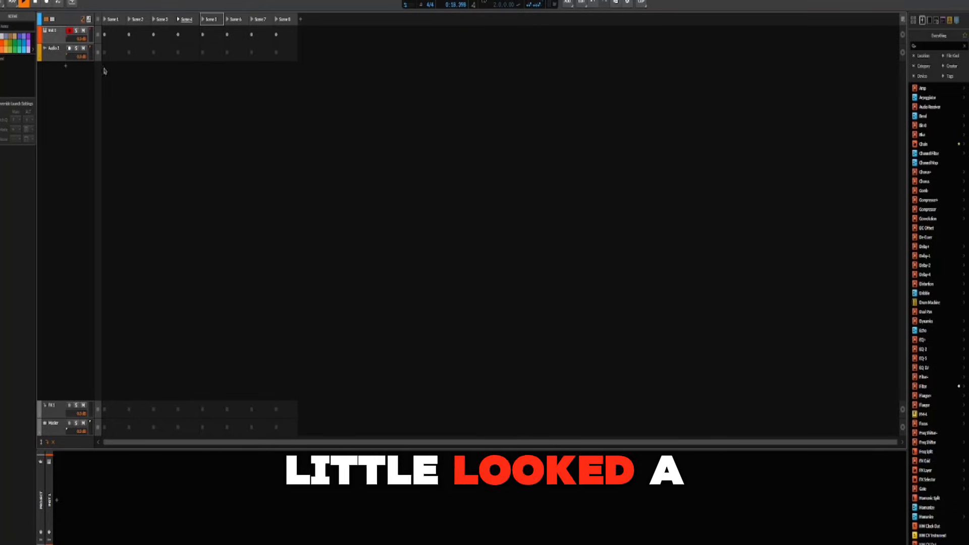
Replace the clip launcher with the full arranger timeline and stop playback.
left_click(48, 23)
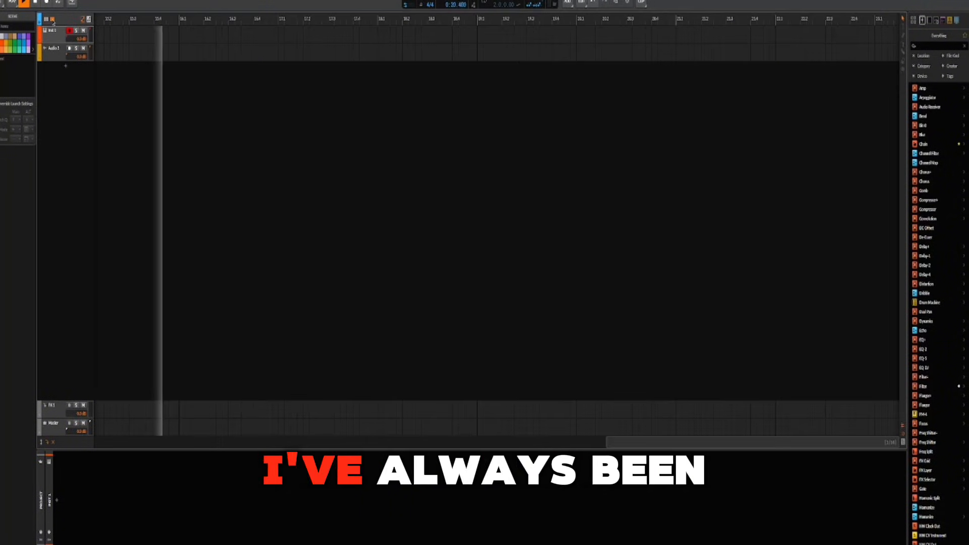
scroll(99, 18, "down", 2)
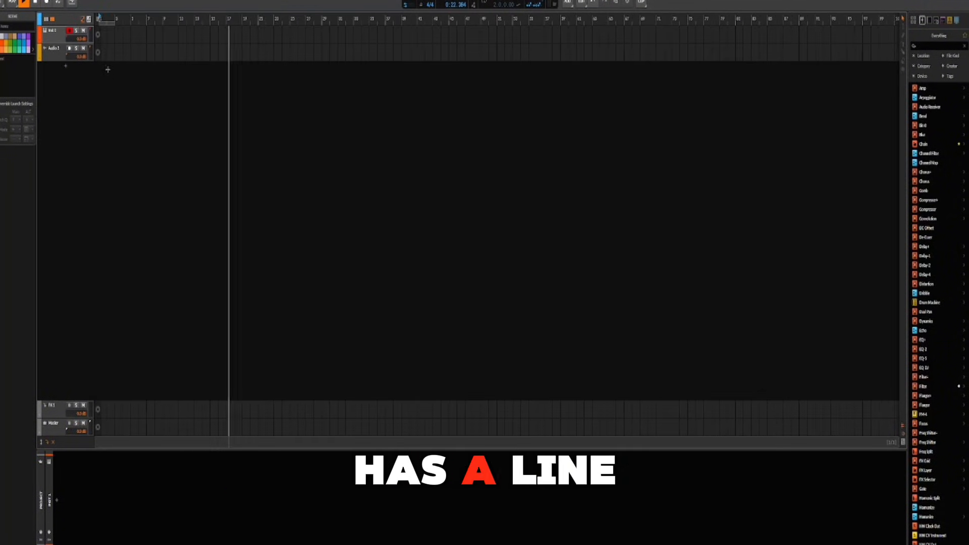
key("space")
Play the empty arrangement briefly from its start position and stop playback.
left_click(98, 49)
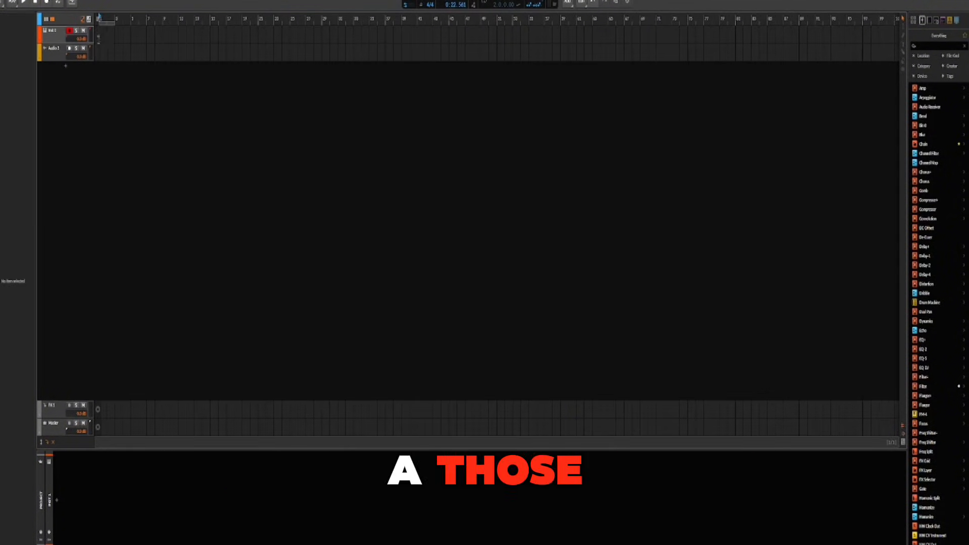
left_click(98, 38)
key("space")
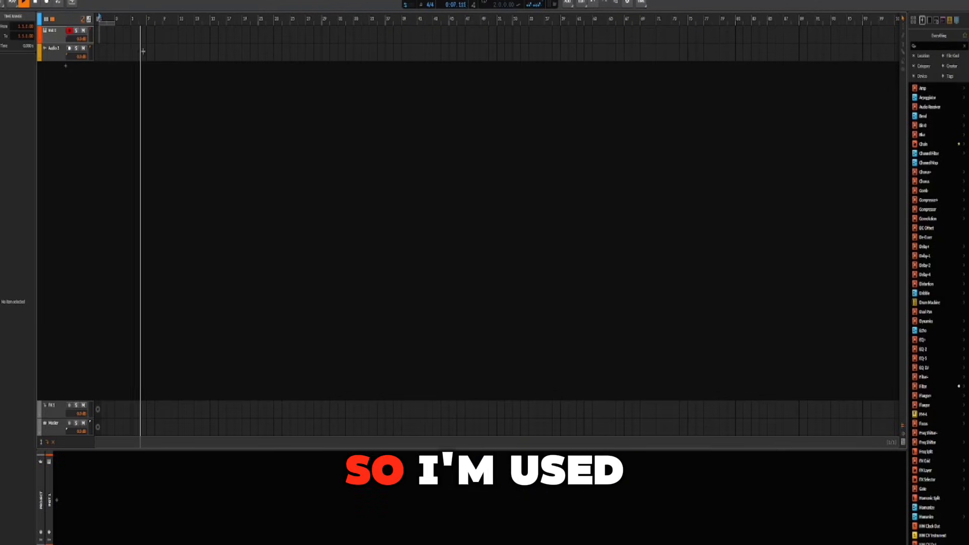
key("space")
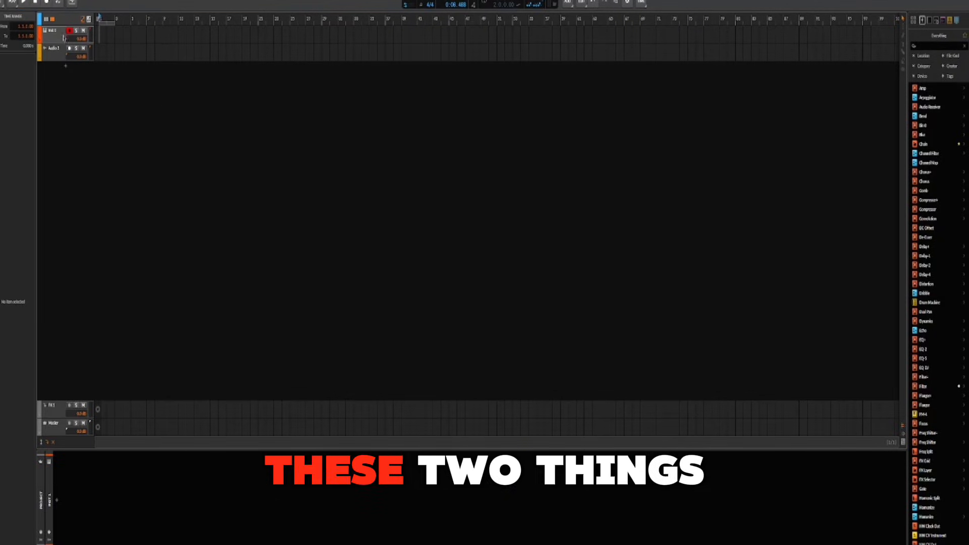
Search My Library for 2025 and load the 2025 kick sampler preset onto the existing instrument track.
left_click(57, 50)
left_click(57, 51)
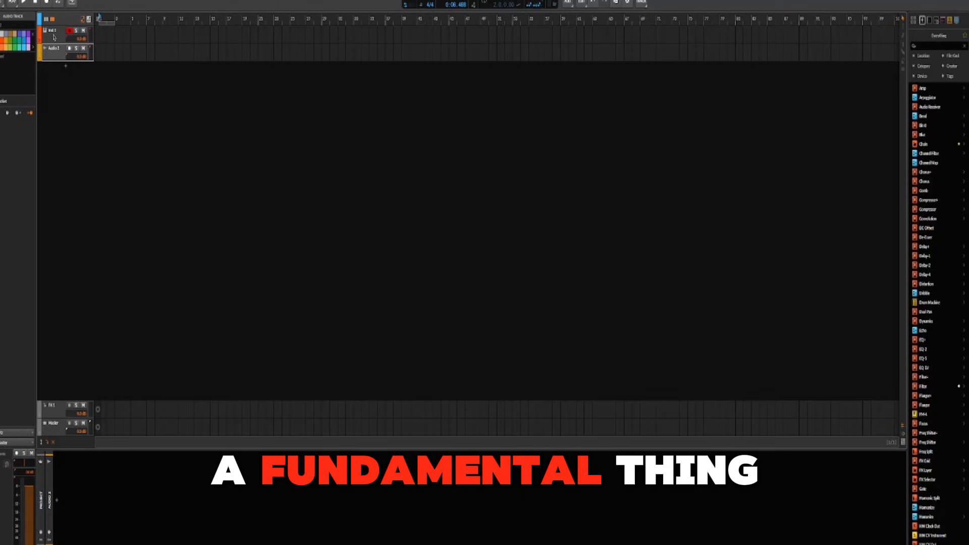
left_click(50, 37)
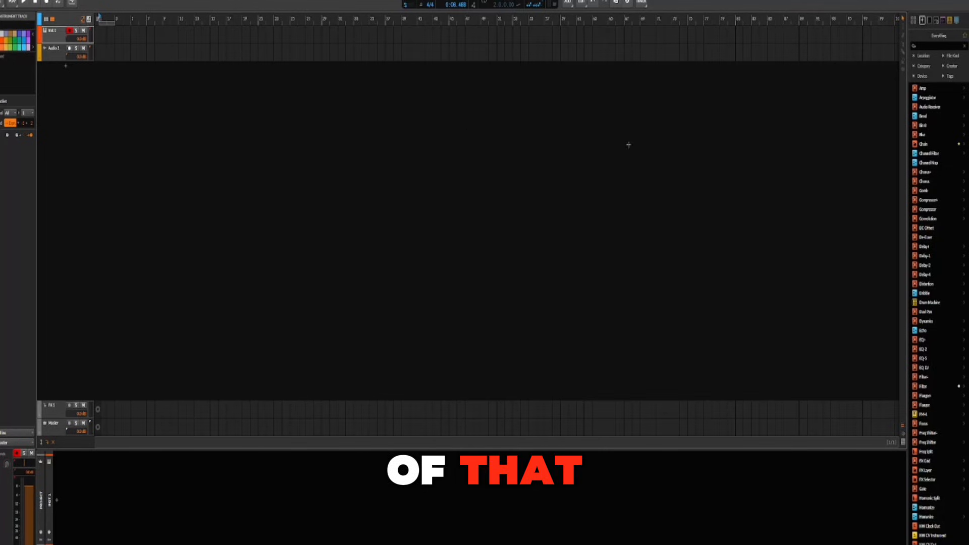
left_click(950, 20)
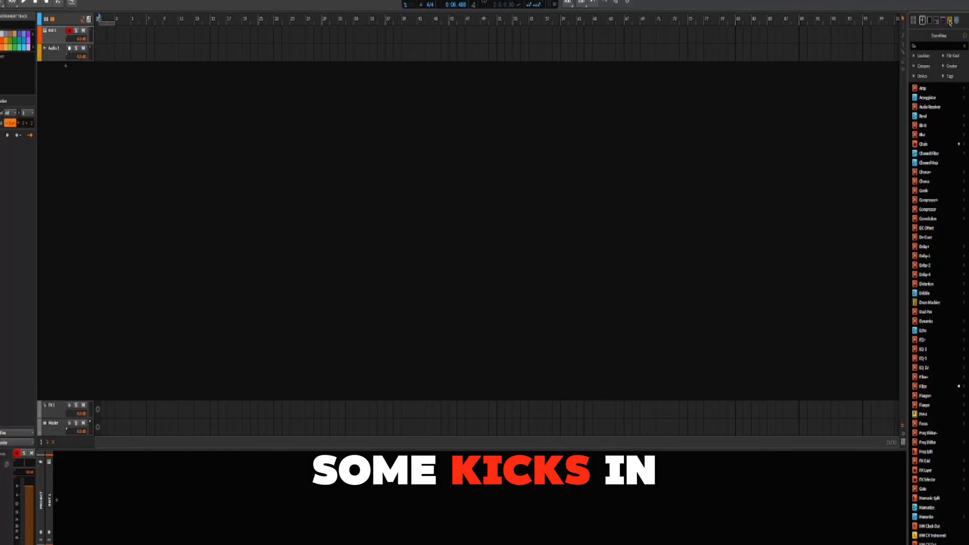
left_click(938, 46)
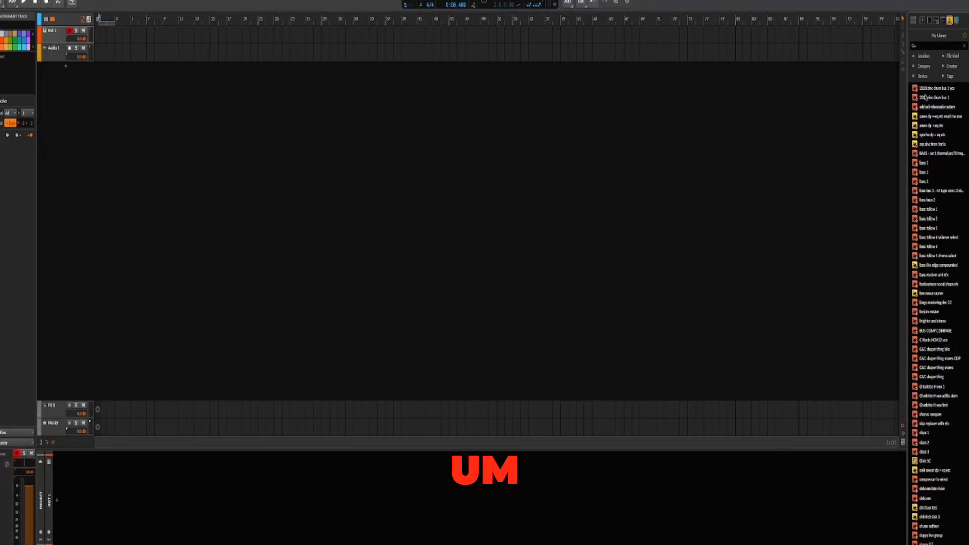
type("k025")
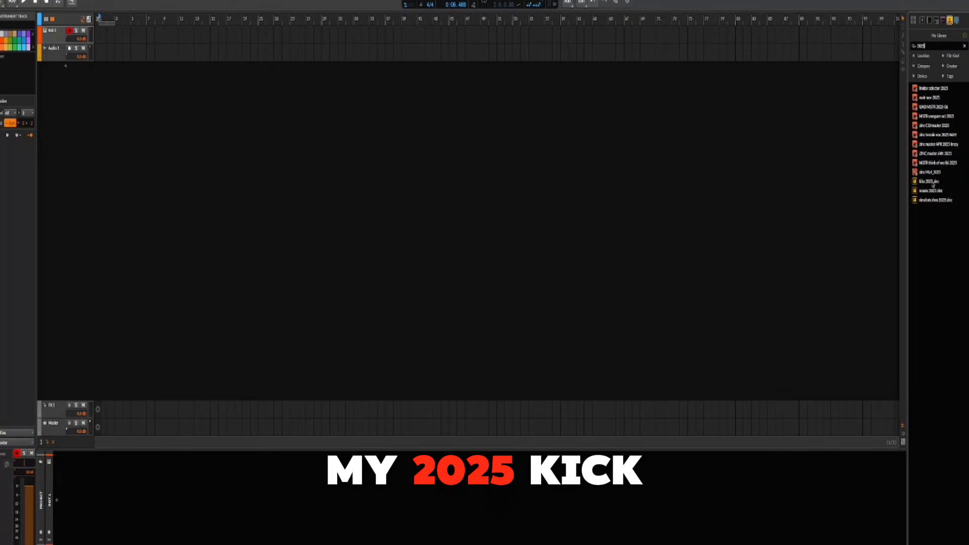
left_click_drag(932, 182, 48, 34)
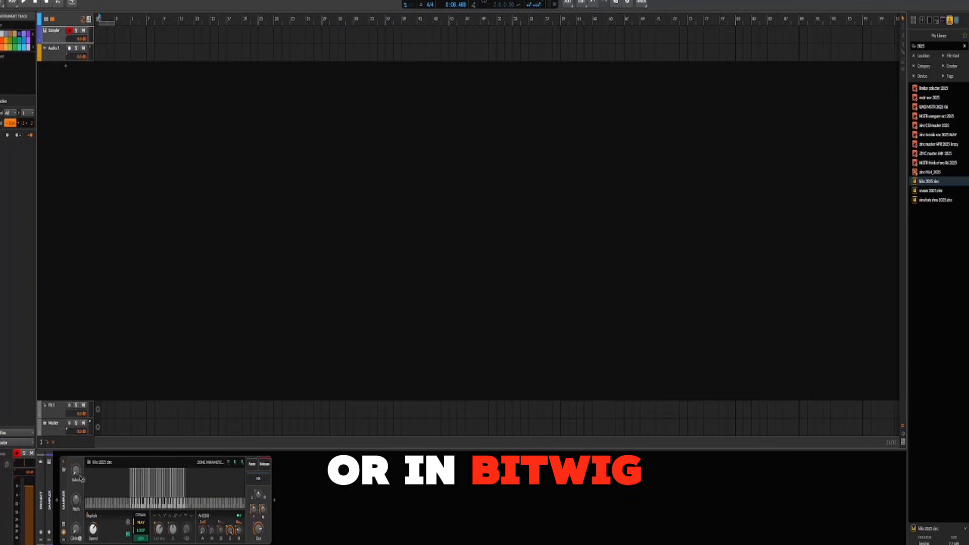
Find the "bass oneshots multi 1" preset in My Library and load it on a new track below the audio track.
left_click_drag(942, 47, 887, 48)
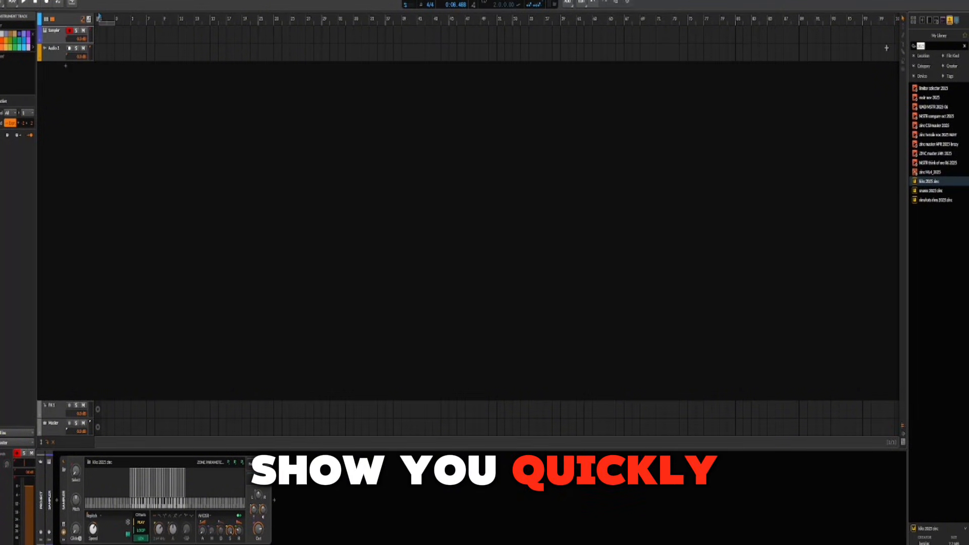
type("bass")
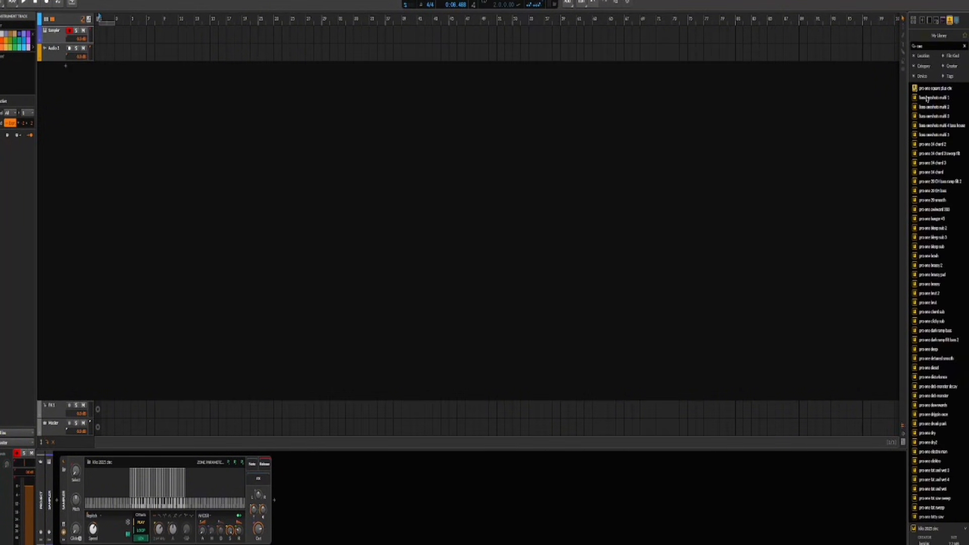
left_click_drag(928, 99, 527, 143)
left_click_drag(129, 124, 55, 71)
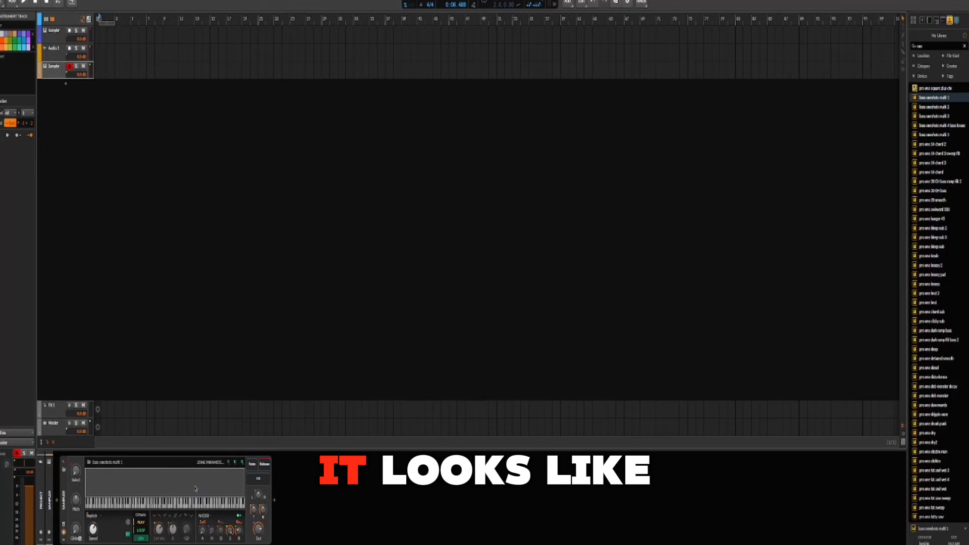
Examine the bass one-shot samples in the Sampler's expanded multisample editor and close it.
left_click(63, 527)
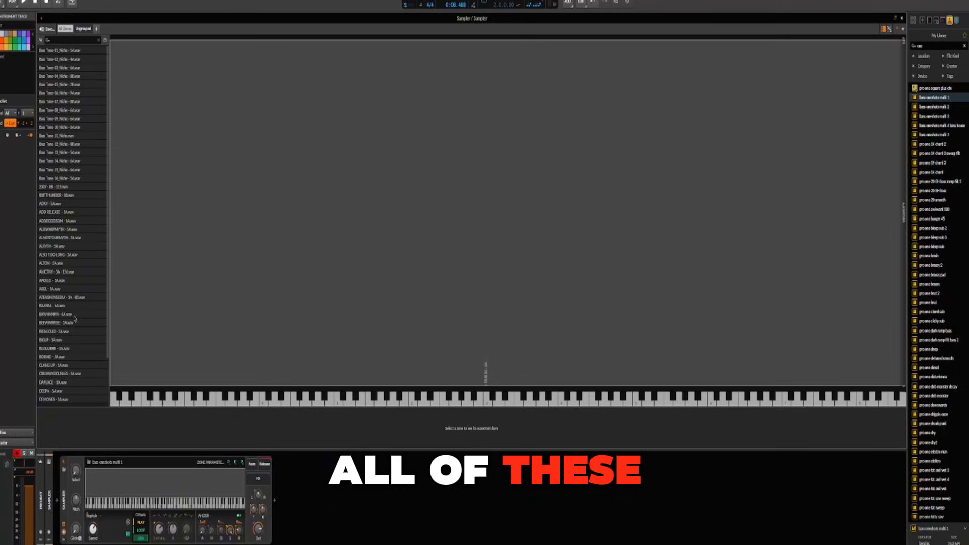
left_click(901, 19)
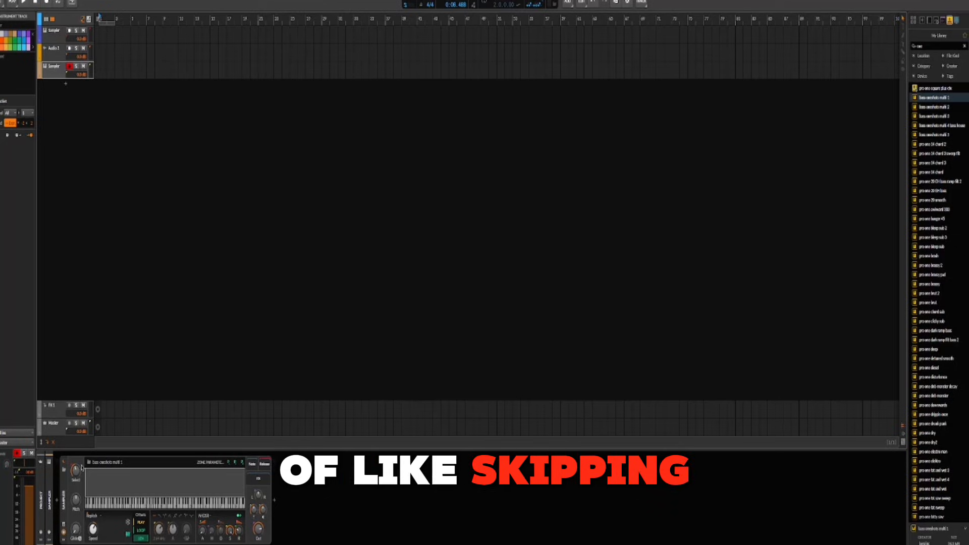
left_click(63, 526)
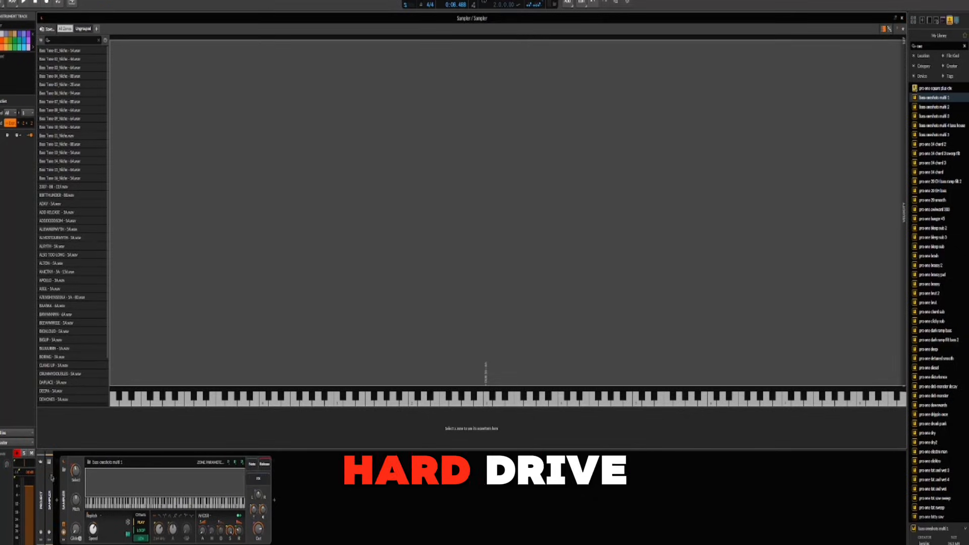
left_click(64, 526)
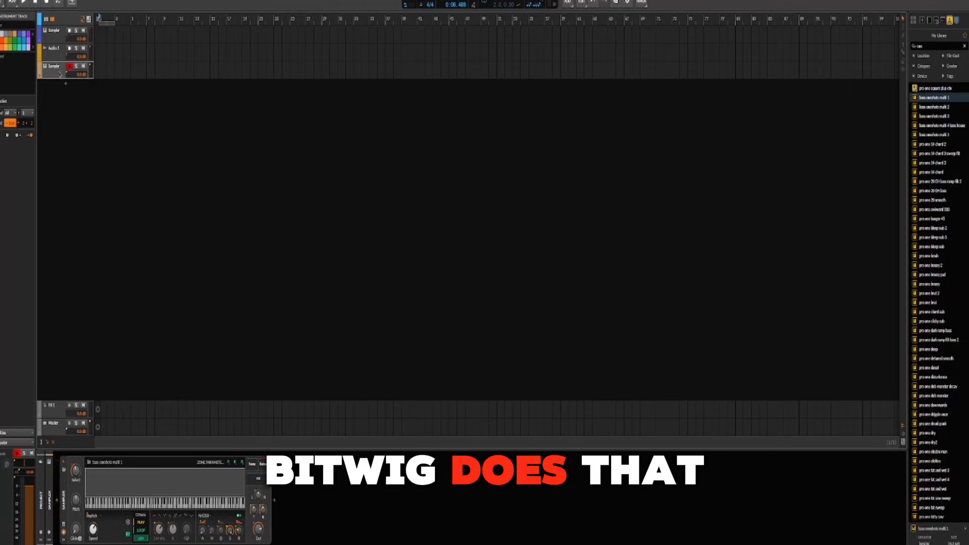
Delete the bass one-shots sampler track and clear the library search.
key("Delete")
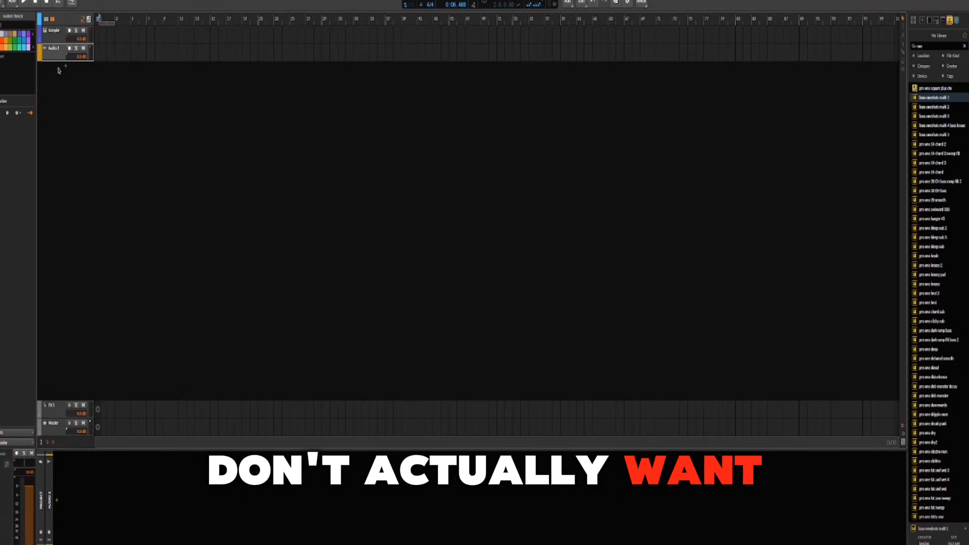
left_click(964, 46)
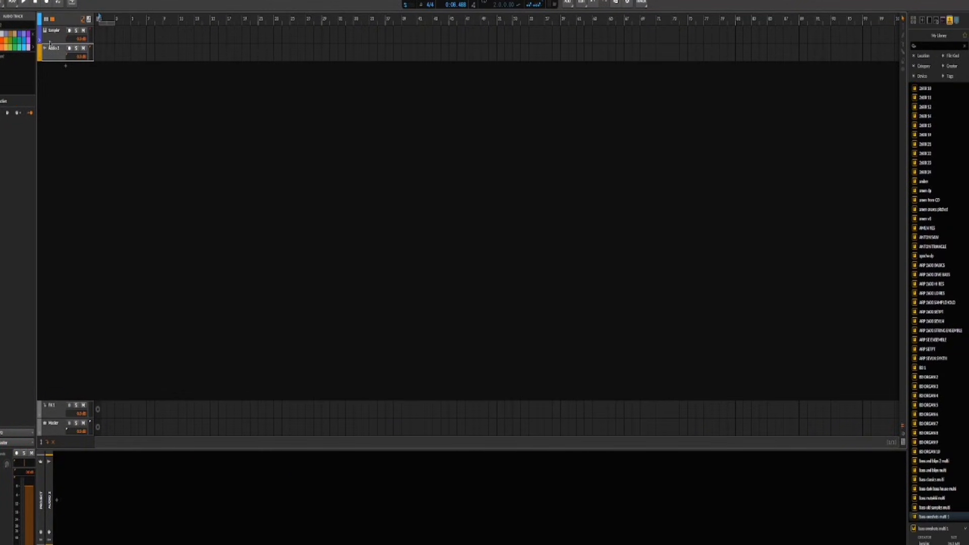
Create a two-bar clip at the start of the kick sampler track and open it in the note editor.
left_click_drag(102, 40, 66, 75)
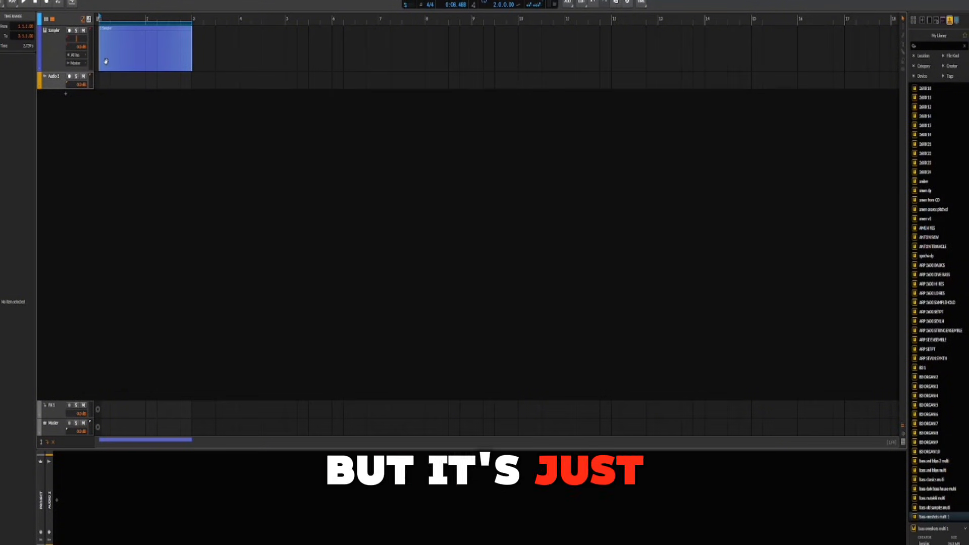
left_click(122, 33)
double_click(123, 30)
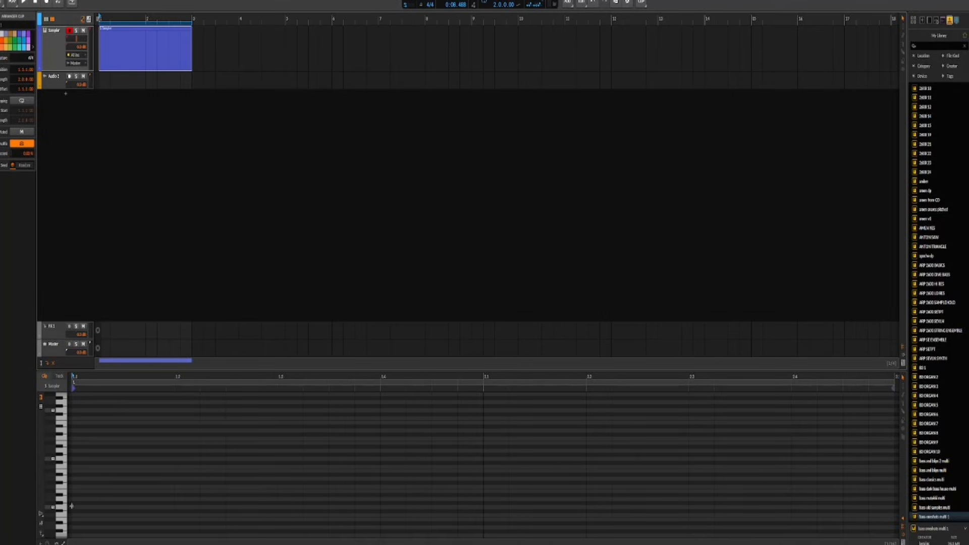
Add two eighth-length kick notes on the same pitch in bar 1, on beat 1 and halfway between beats 3 and 4.
scroll(84, 463, "up", 3)
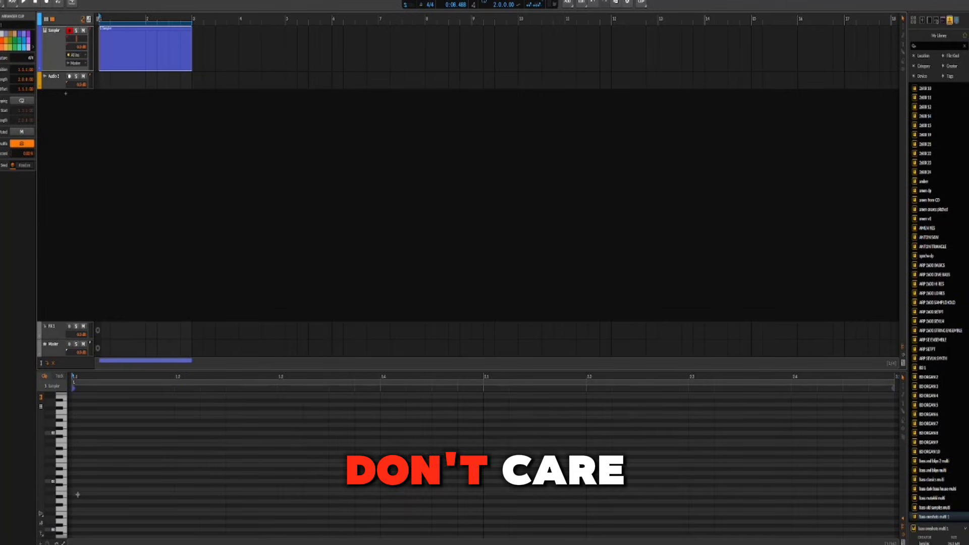
double_click(77, 494)
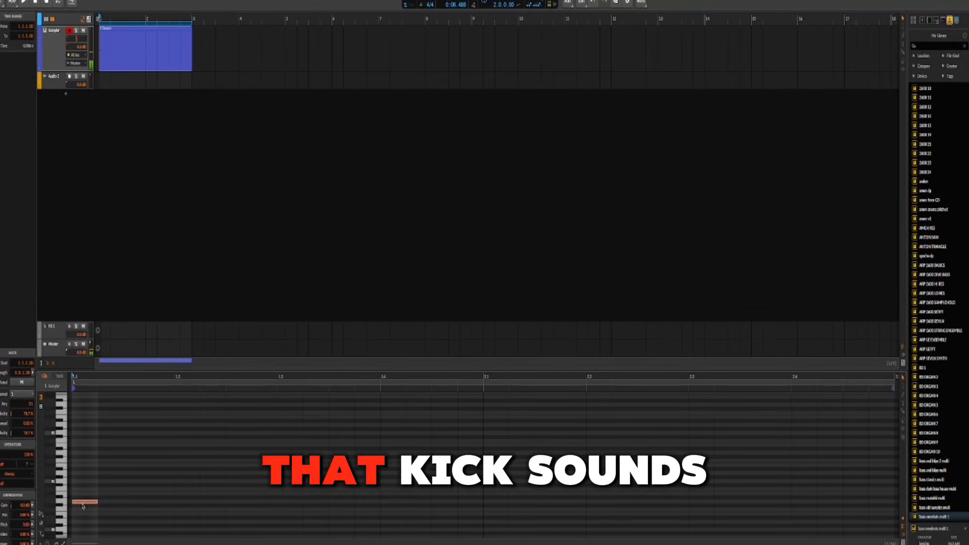
left_click_drag(84, 505, 339, 504)
scroll(207, 503, "down", 6)
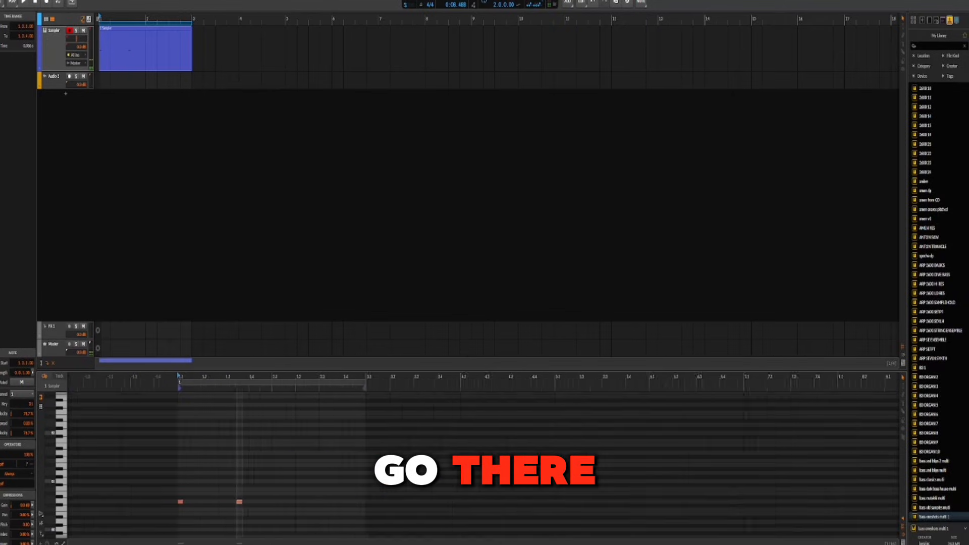
left_click_drag(181, 507, 233, 506)
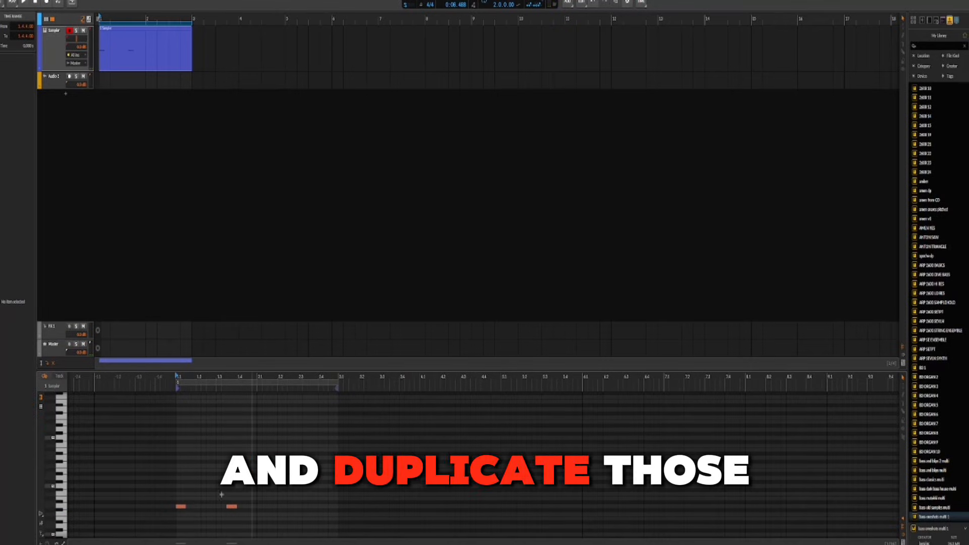
Select the whole first bar including both kick notes and duplicate it into the second bar.
left_click_drag(178, 494, 255, 531)
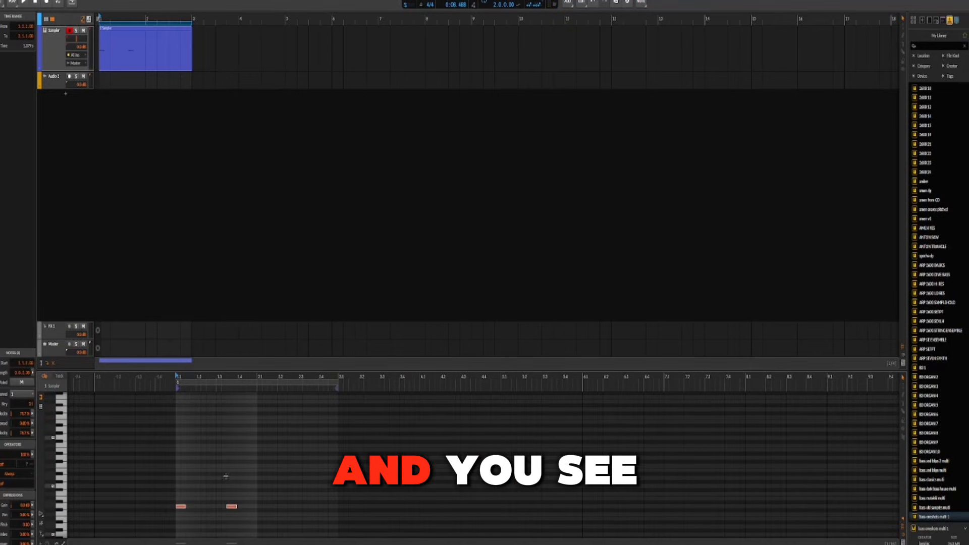
left_click(180, 491)
left_click(181, 506)
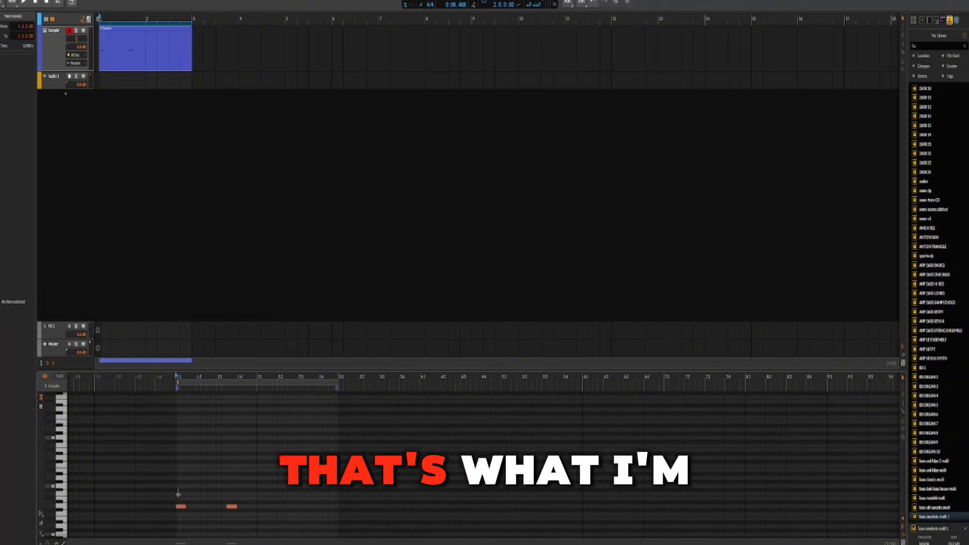
left_click_drag(178, 487, 254, 521)
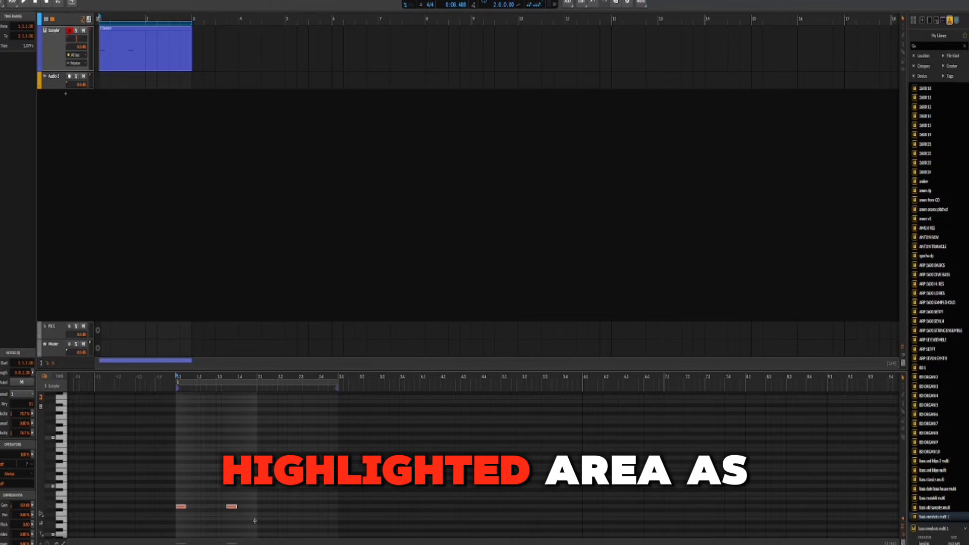
key("ctrl+d")
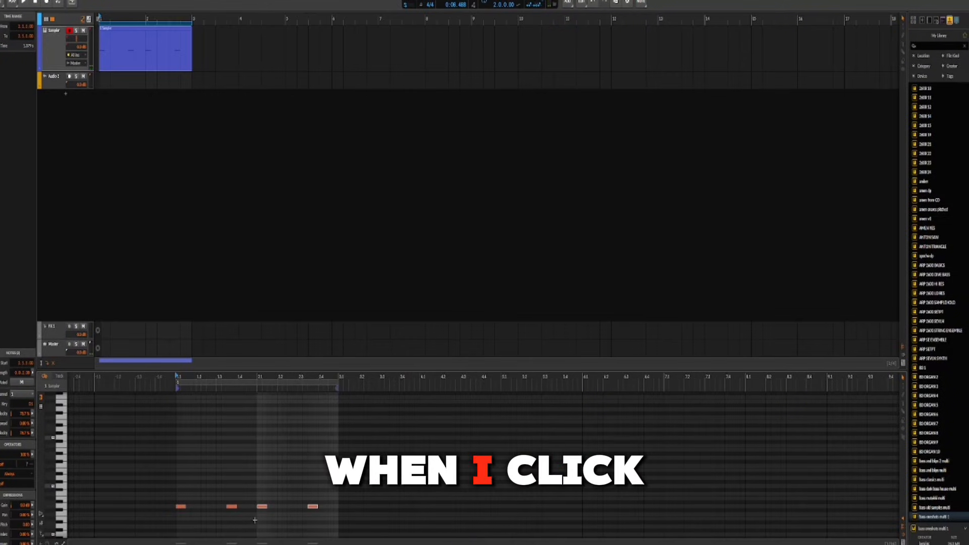
Play back the kick pattern, search the library for "2025" and add the snares 2025 preset as a new sampler track.
key("space")
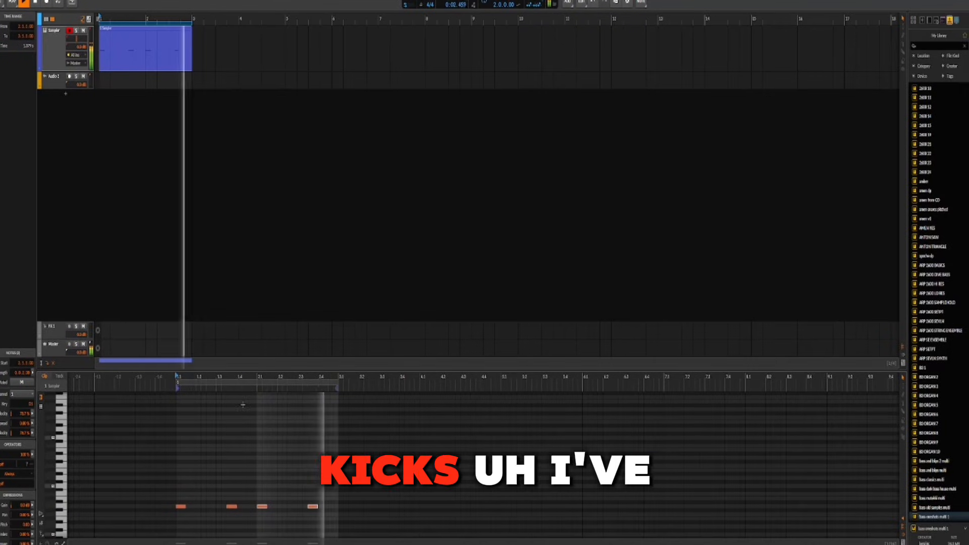
left_click(940, 46)
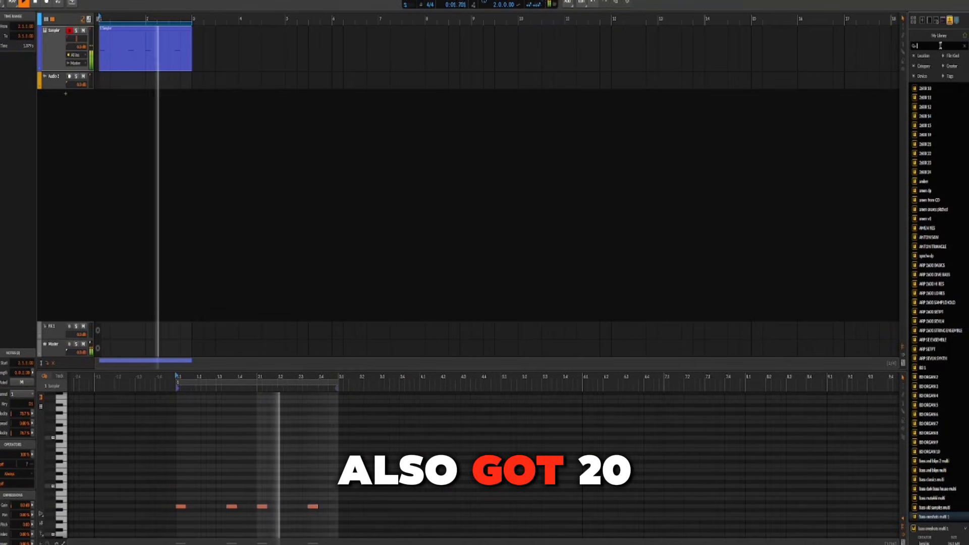
type("2025")
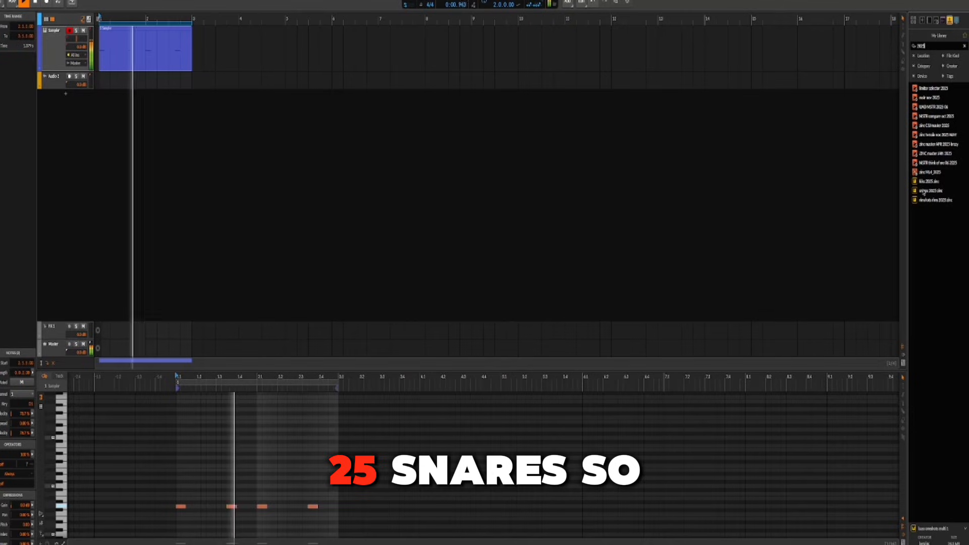
left_click_drag(931, 191, 113, 142)
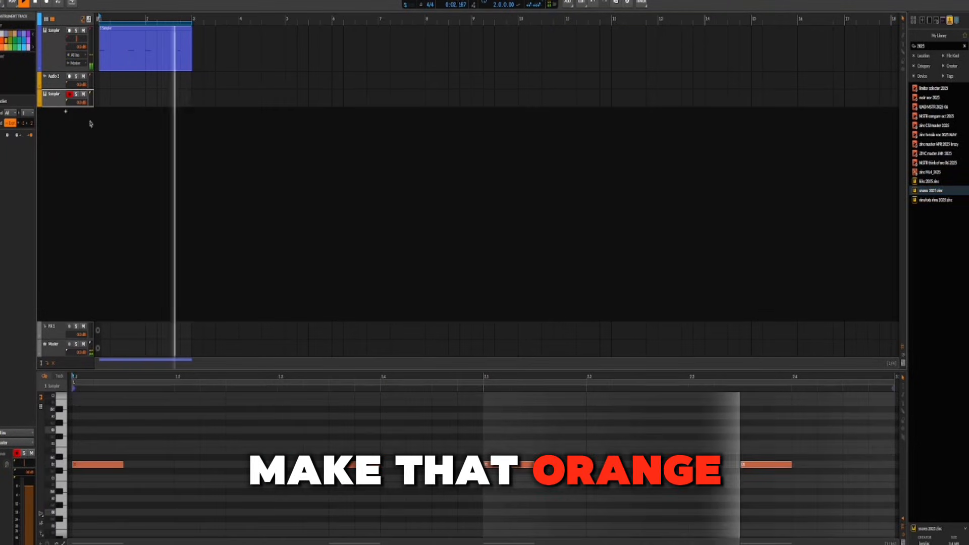
Colour the snare sampler track orange, create a one-bar clip at its start and open it in the note editor.
left_click_drag(99, 99, 148, 100)
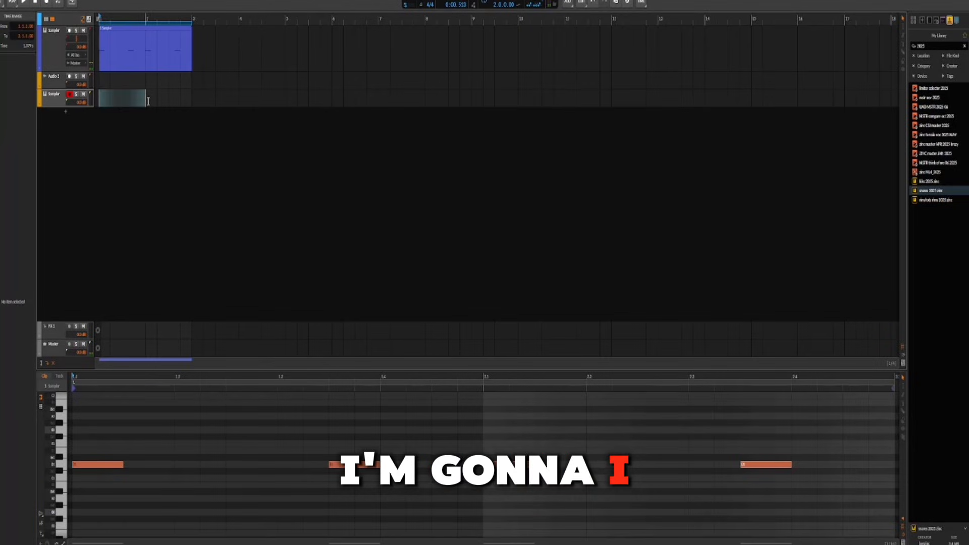
double_click(109, 99)
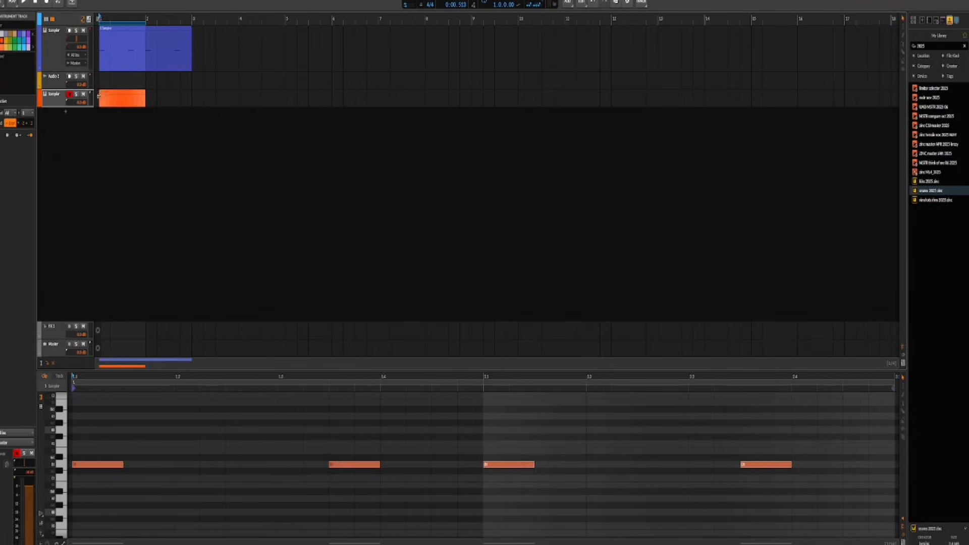
Add two snare notes on the same pitch on beats 2 and 4 of the clip and lengthen both to an eighth.
double_click(121, 461)
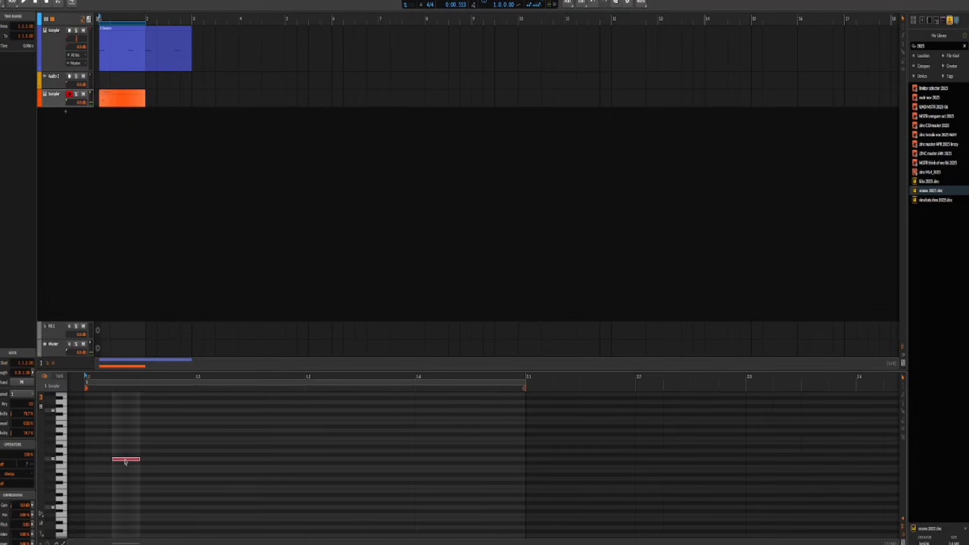
left_click_drag(196, 462, 204, 463)
scroll(203, 462, "down", 3)
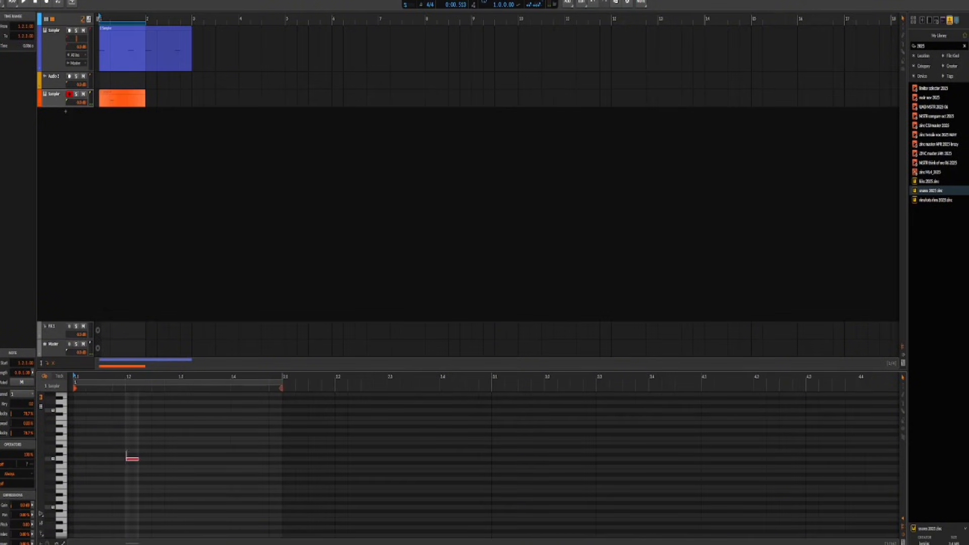
key("space")
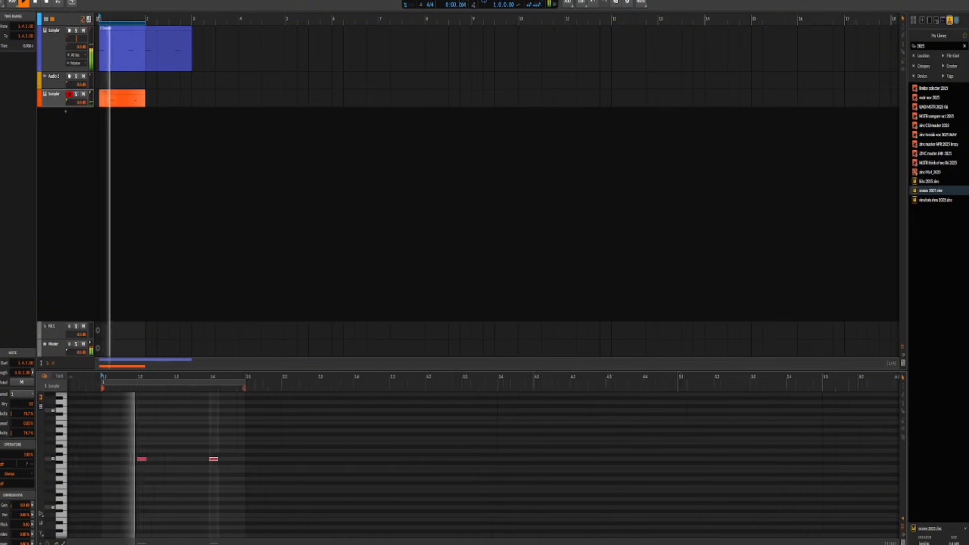
scroll(236, 464, "down", 3)
left_click_drag(197, 466, 203, 466)
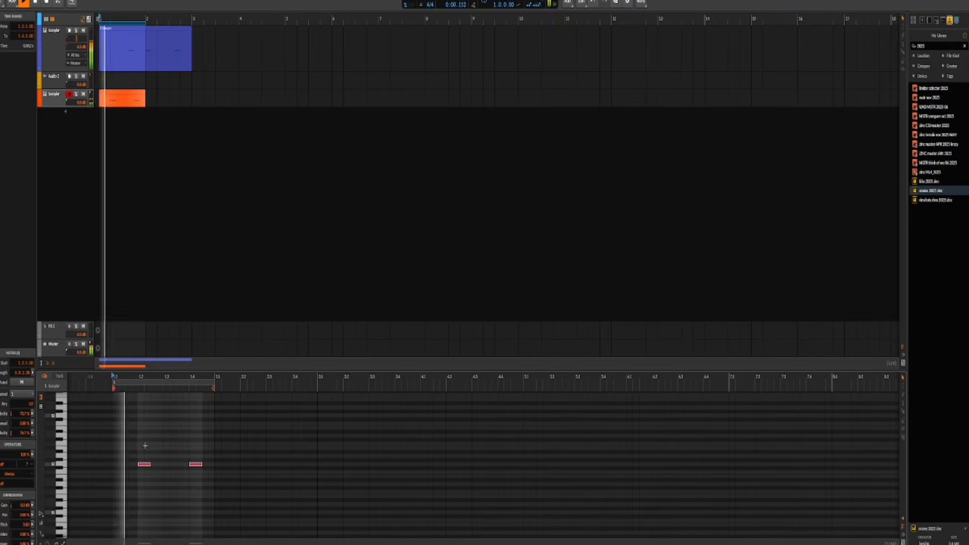
Transpose both snare notes down three semitones while listening to the loop, and stop playback.
left_click_drag(145, 446, 213, 477)
key("Down")
key("Down")
key("Down")
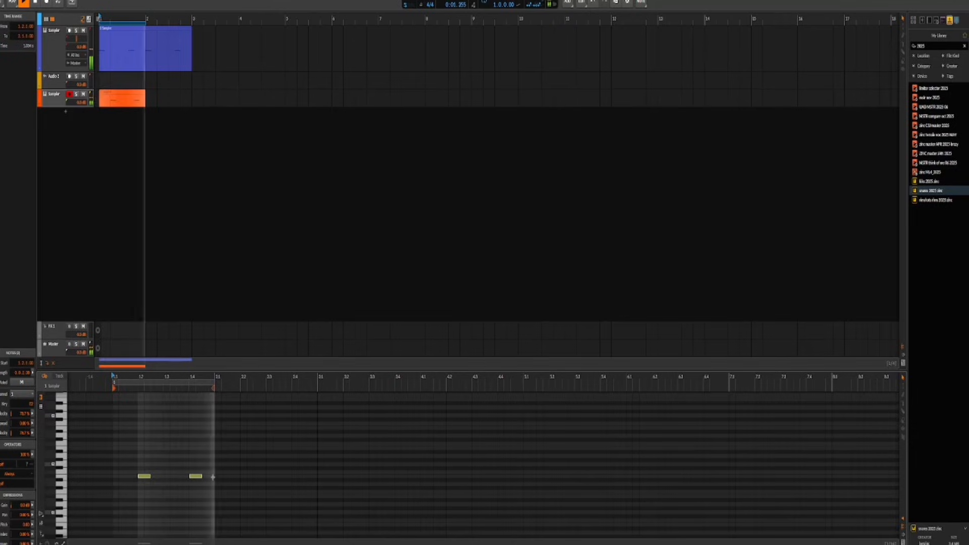
key("space")
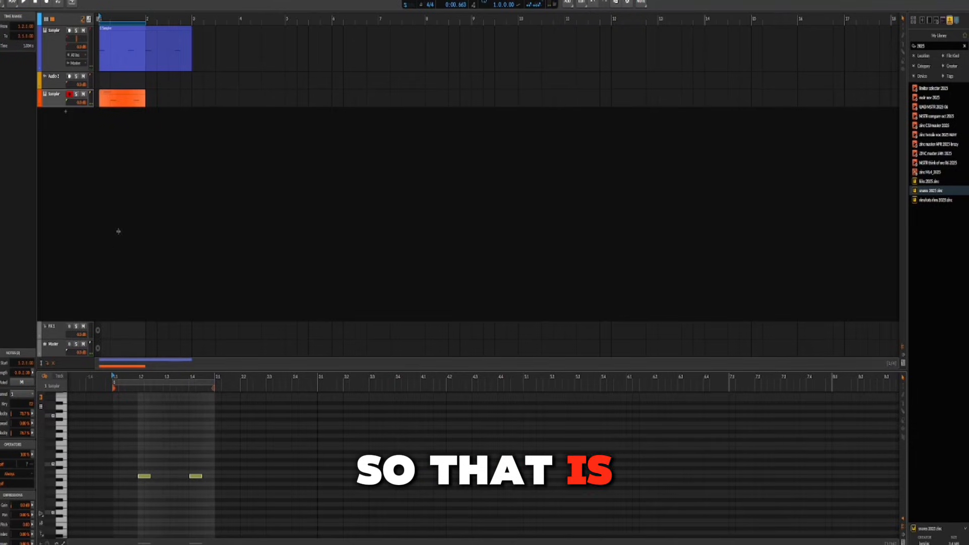
Copy the snare clip into bar 2 and play back the two-bar pattern.
left_click_drag(119, 93, 161, 99)
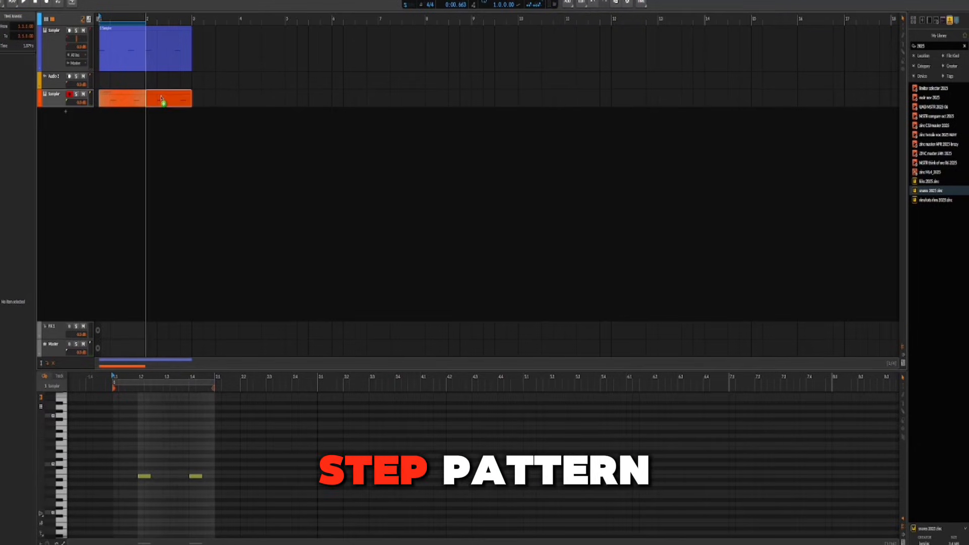
key("space")
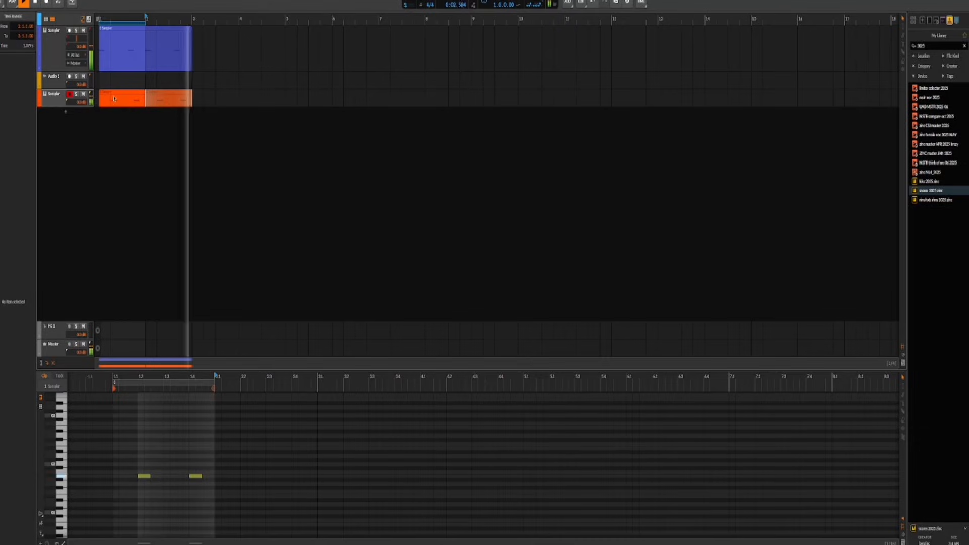
key("space")
Select the kick and snare clips and extend the arranger loop to two bars.
left_click_drag(204, 38, 115, 84)
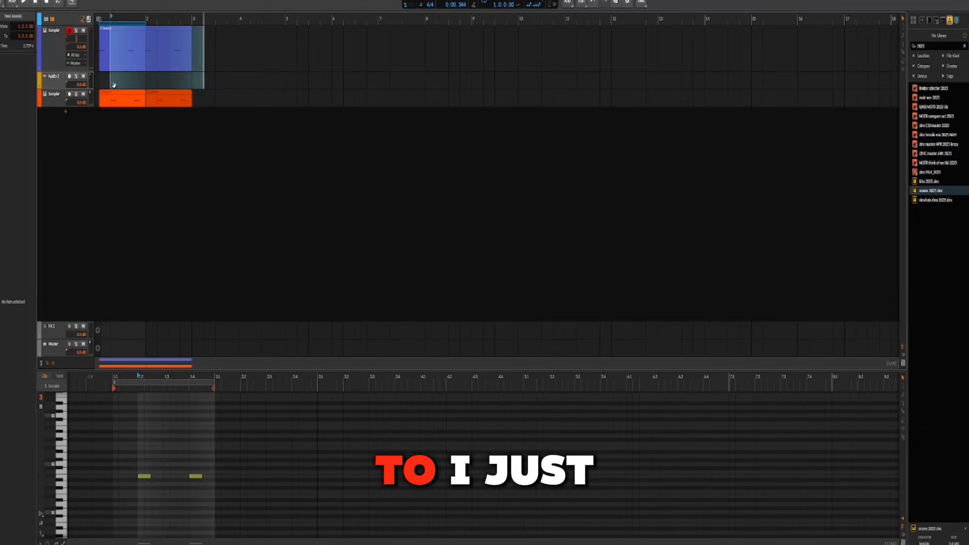
left_click(234, 39)
left_click(188, 33)
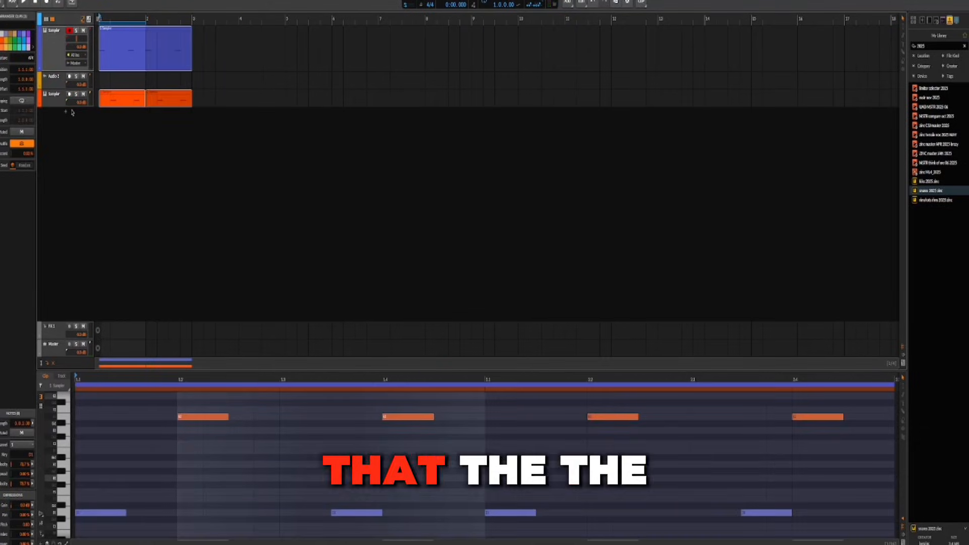
left_click(197, 31)
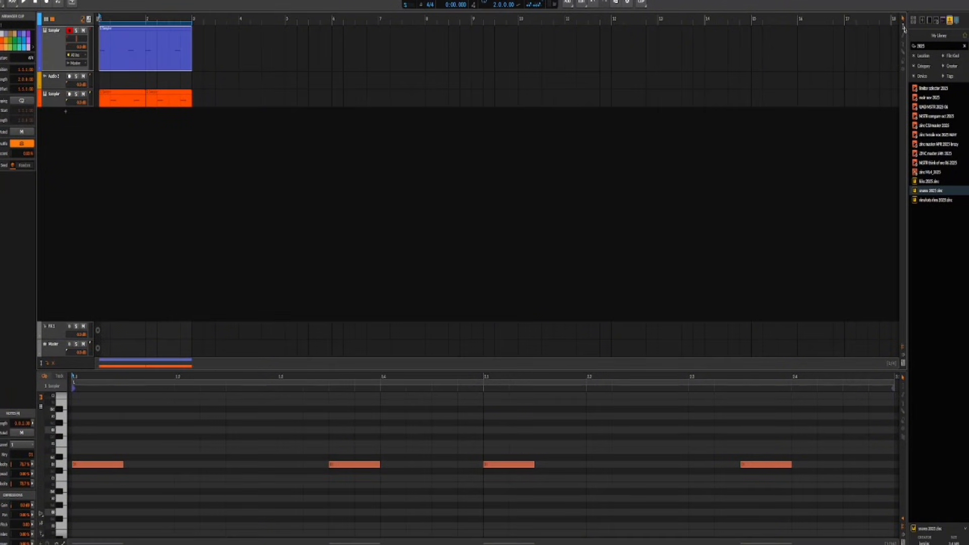
Look up the arranger editing option that lets the pointer tool support time selection, leaving the settings as they are.
left_click(903, 535)
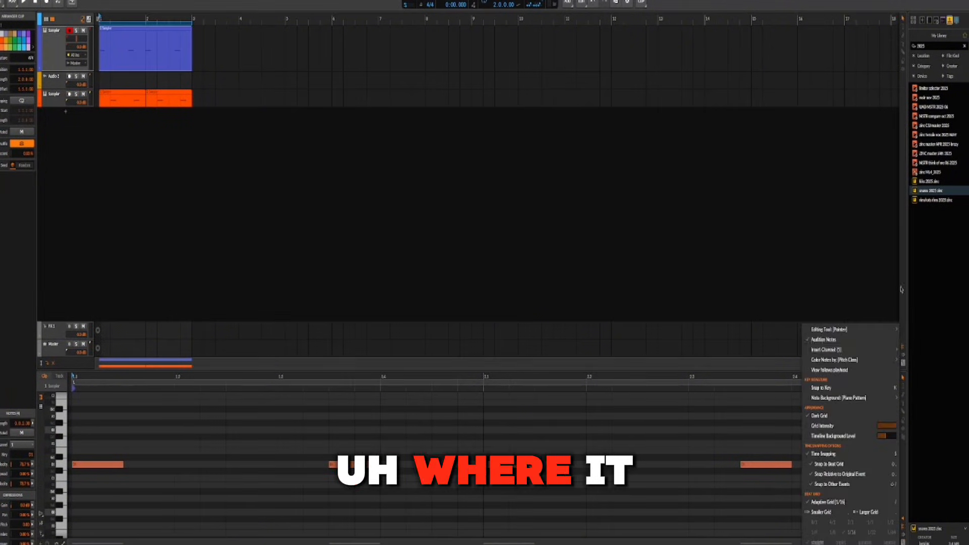
left_click(903, 355)
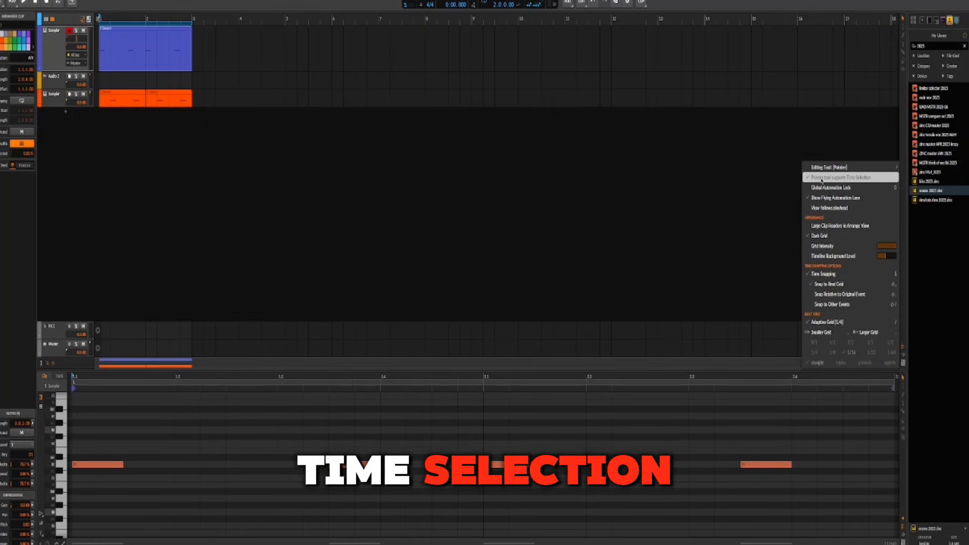
left_click(643, 164)
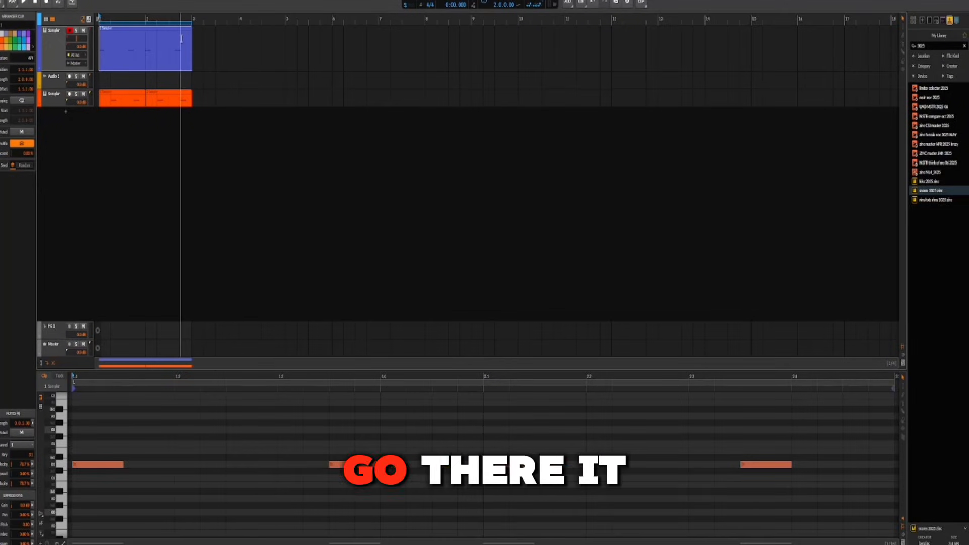
Try moving a time selection from the end of the kick clip into bar 3, and undo the move.
left_click_drag(180, 39, 220, 43)
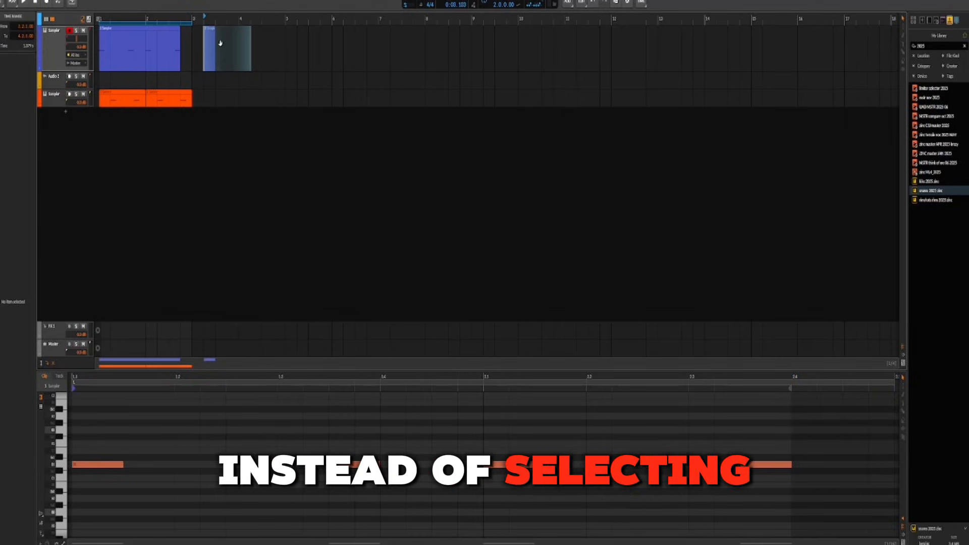
key("ctrl+z")
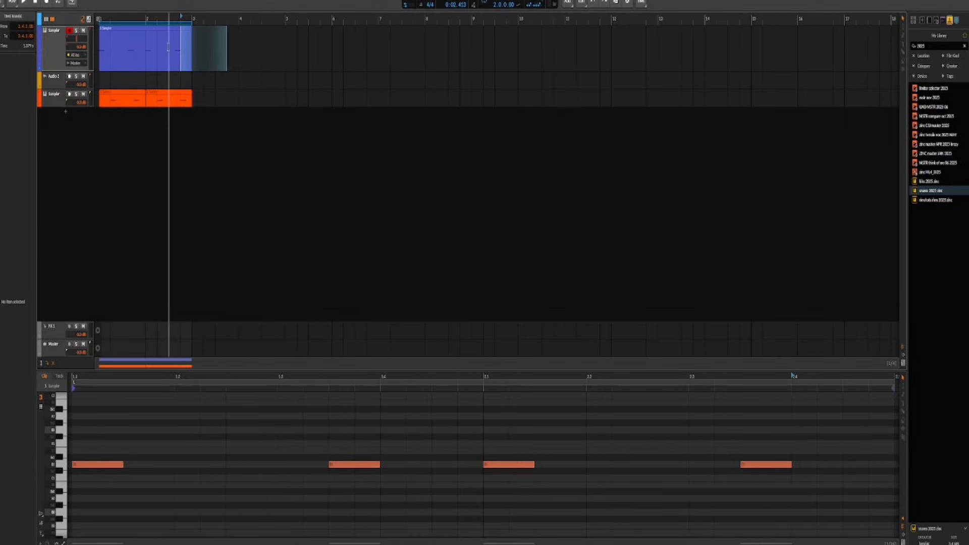
left_click(216, 48)
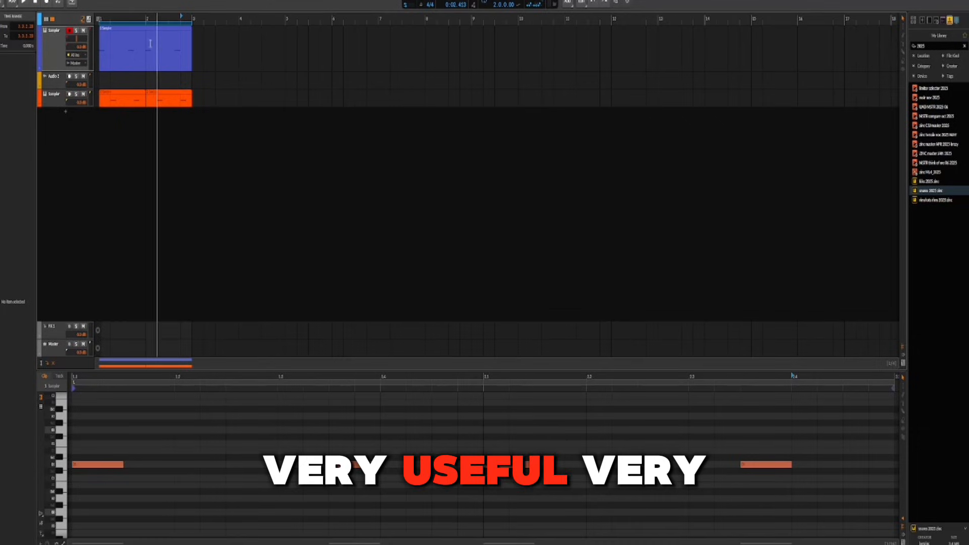
Select the empty audio track and search the sample and clip library for "tambo".
left_click(54, 83)
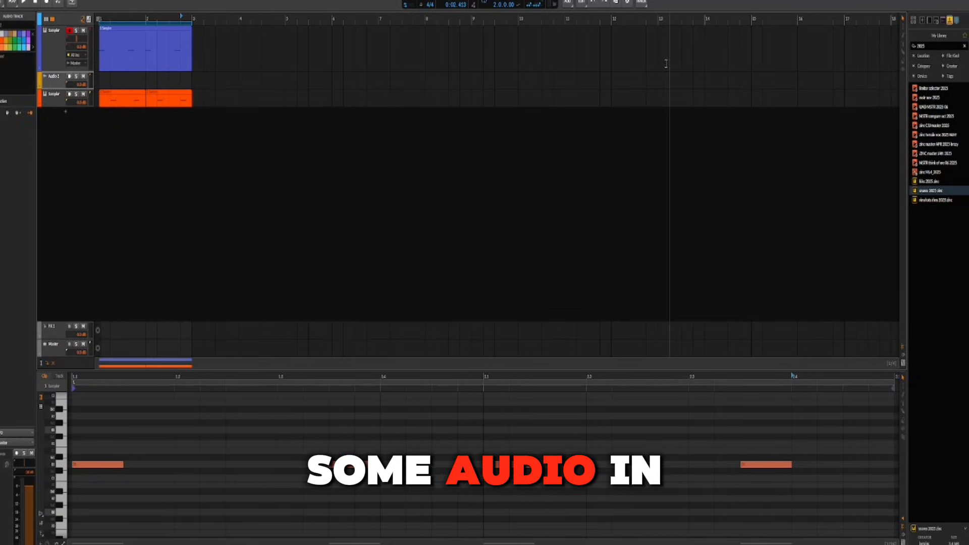
left_click(940, 46)
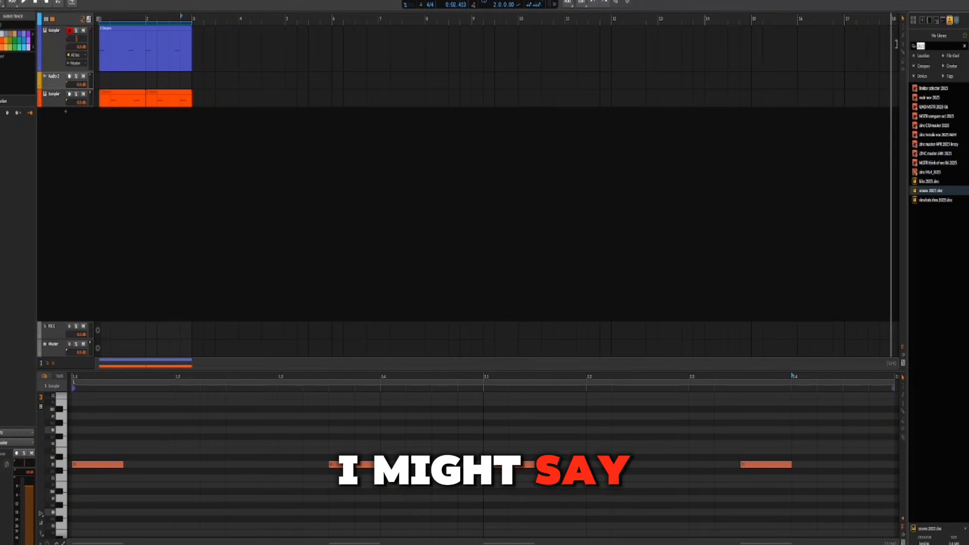
left_click(944, 20)
left_click(935, 59)
type("tambo")
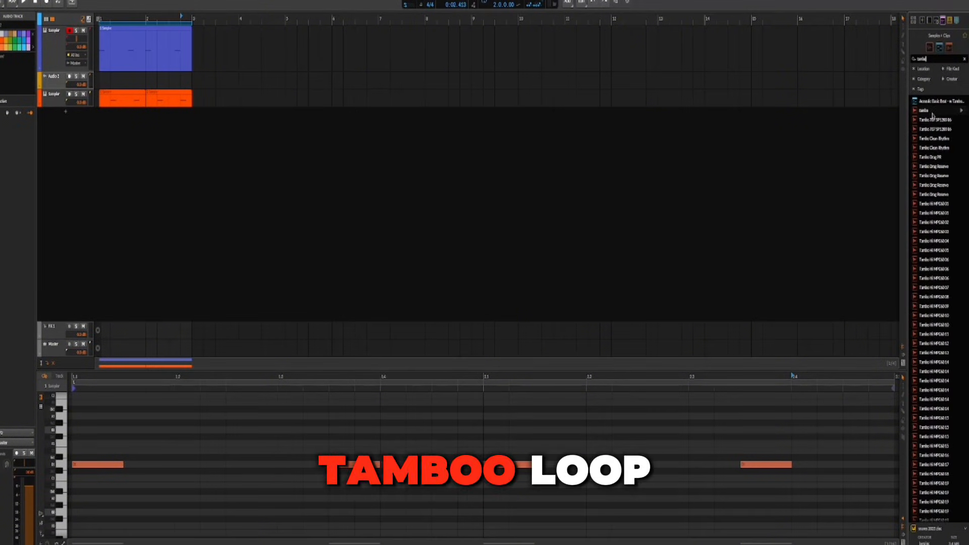
Audition the tambo samples in the search results to look for a tambourine loop.
left_click(933, 158)
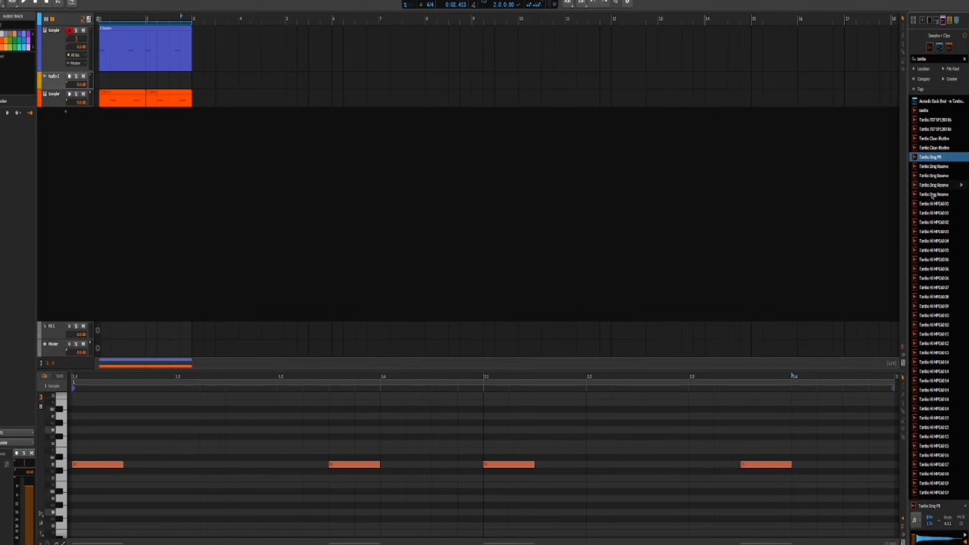
left_click(935, 427)
scroll(934, 426, "down", 4)
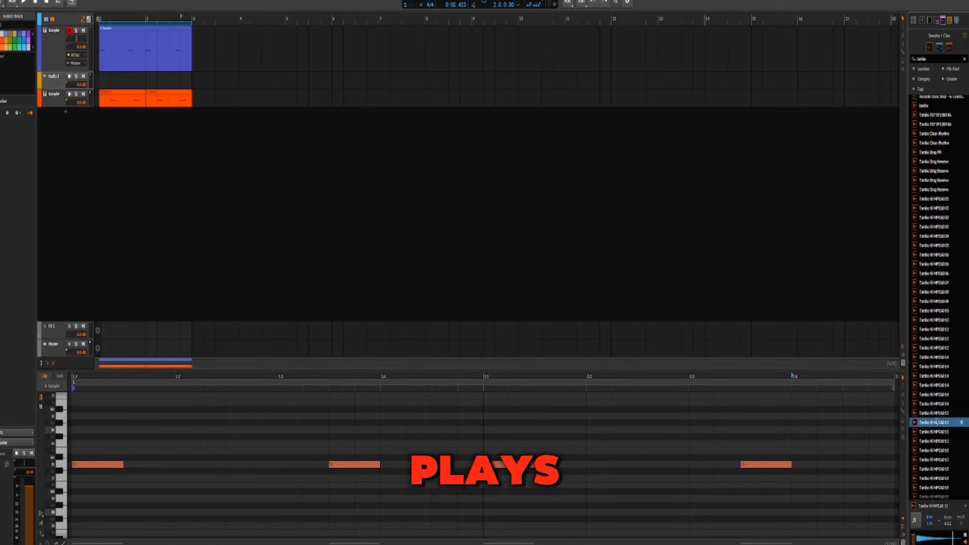
left_click(934, 418)
scroll(933, 454, "down", 5)
left_click(932, 453)
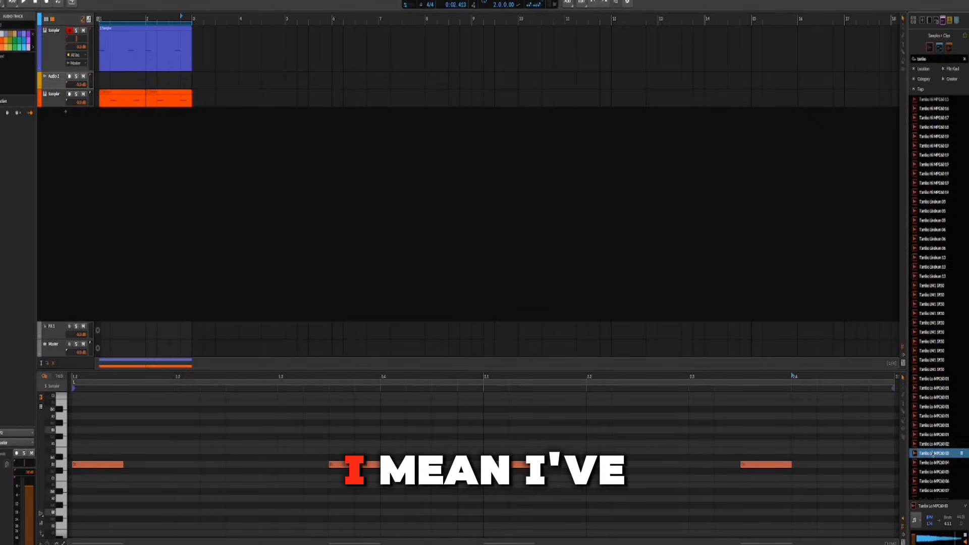
scroll(933, 453, "down", 7)
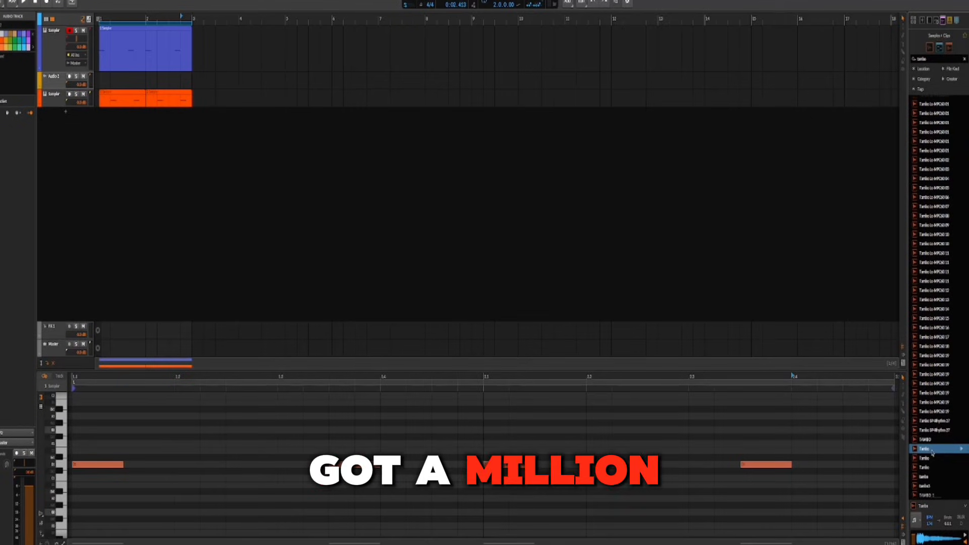
key("Down")
key("Down")
key("Down")
key("Down")
key("Down")
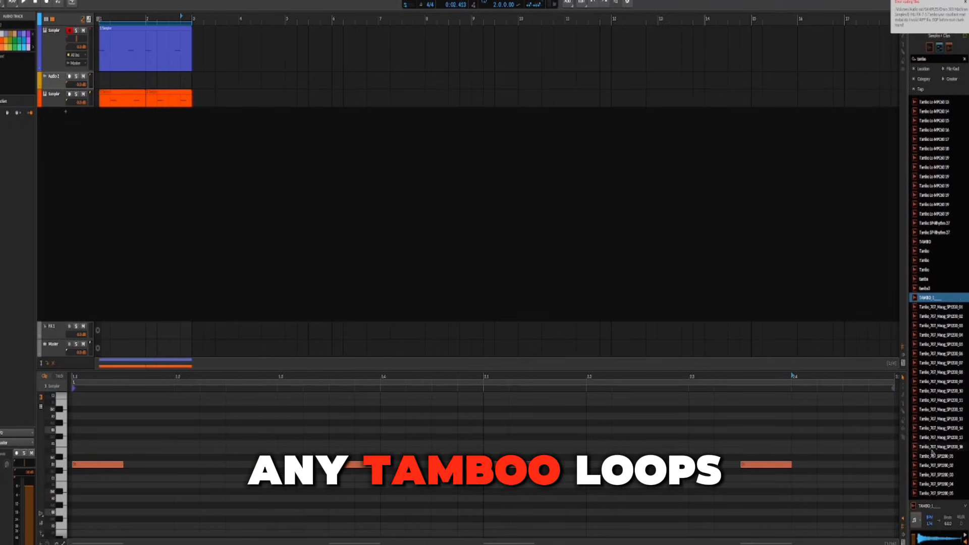
left_click(934, 462)
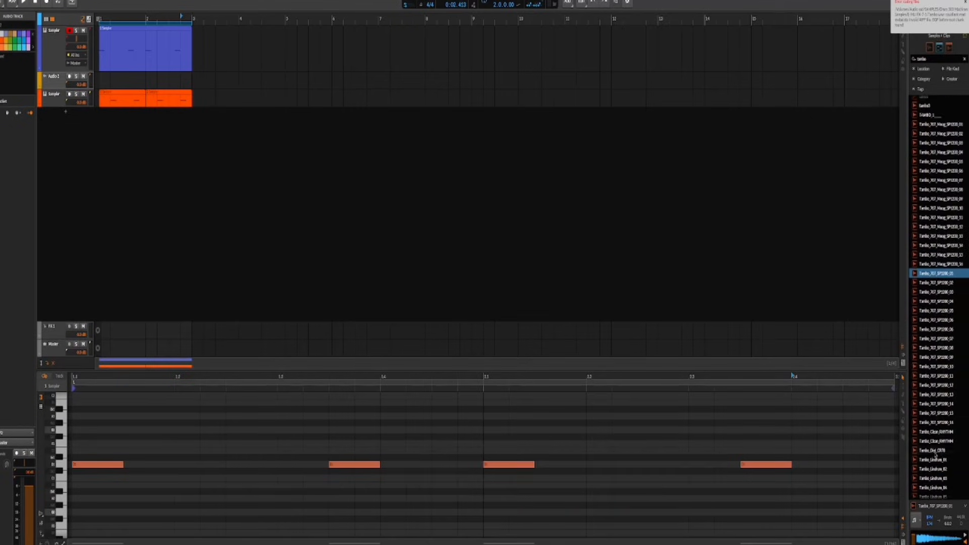
Refine the sample search to "tambo loop" and place Tambourine 2 Loop D at the start of the audio track.
left_click(933, 59)
type("loop")
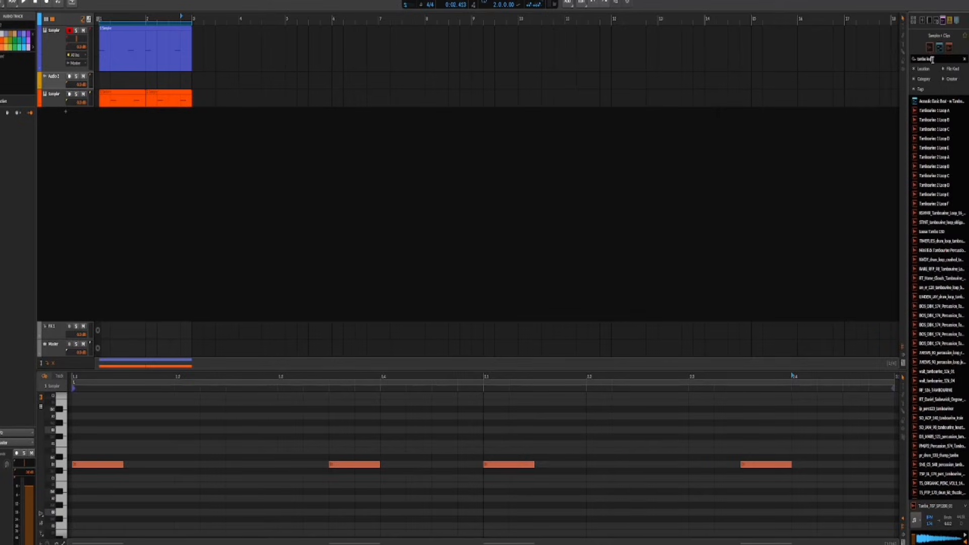
left_click(940, 212)
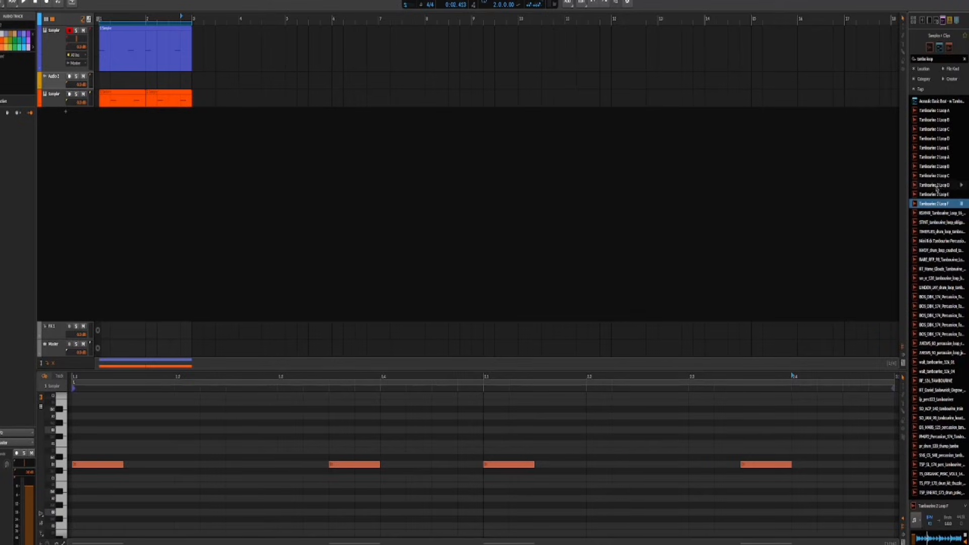
left_click_drag(929, 186, 99, 84)
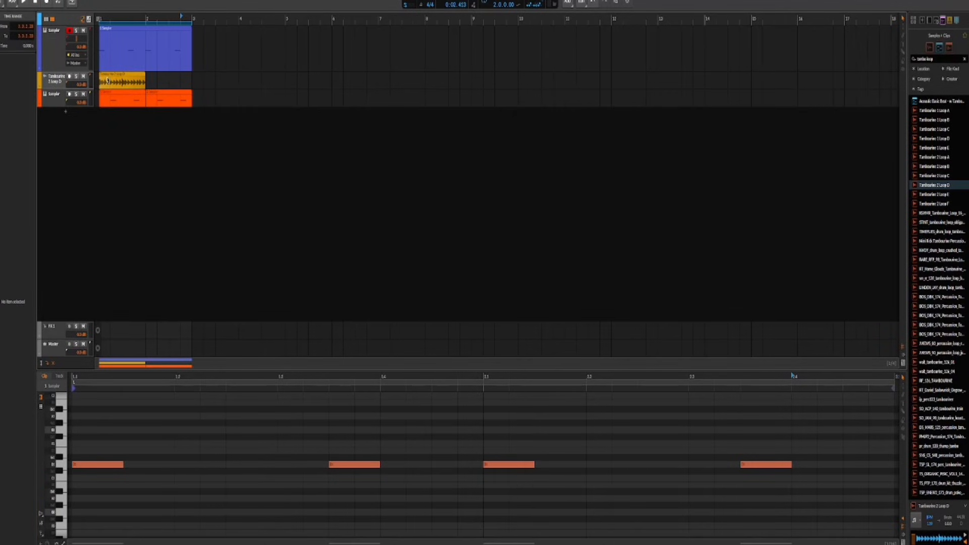
Play the beat with the tambourine loop and duplicate the loop into bar 2, listening to the two-bar result.
key("space")
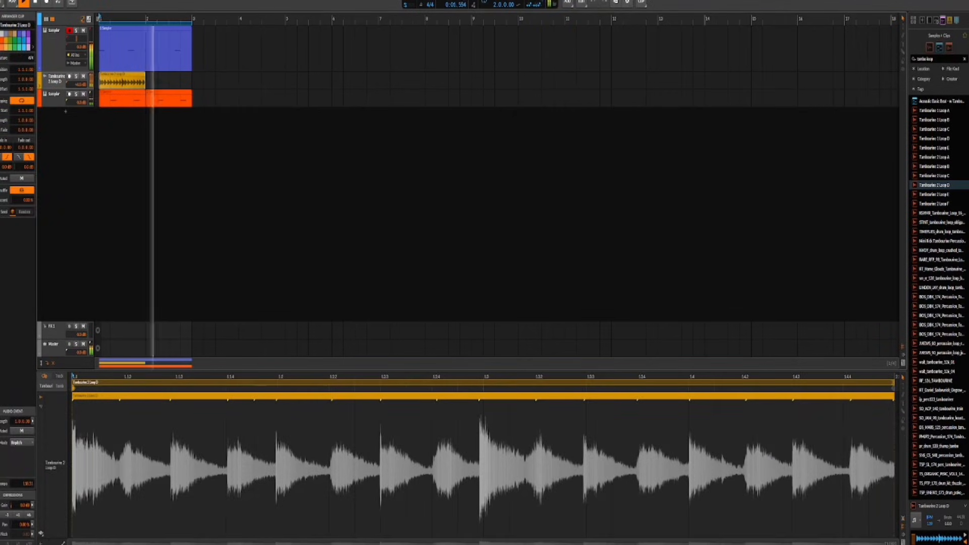
key("space")
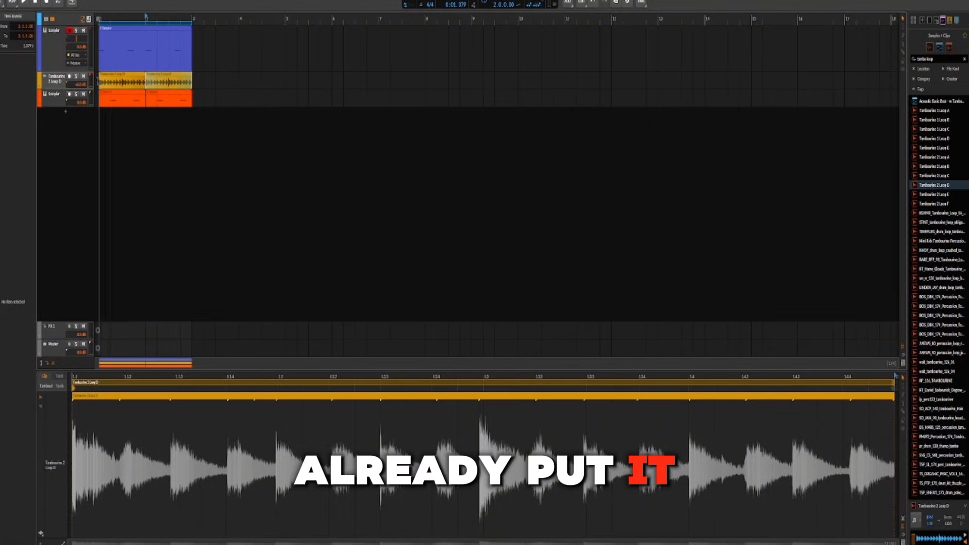
key("space")
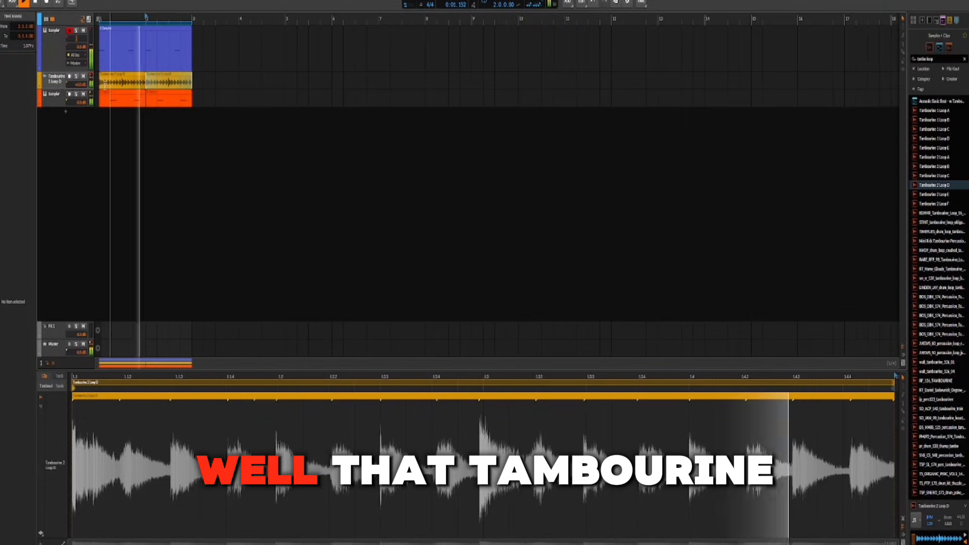
key("space")
Lower the volume of the two sampler tracks and the tambourine track, and play the beat with all clips selected.
left_click(62, 59)
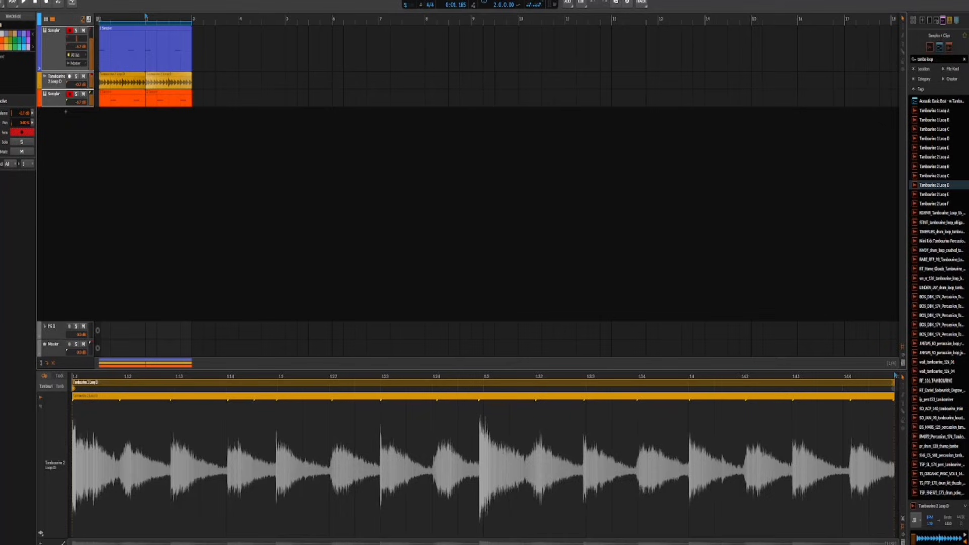
left_click(57, 84)
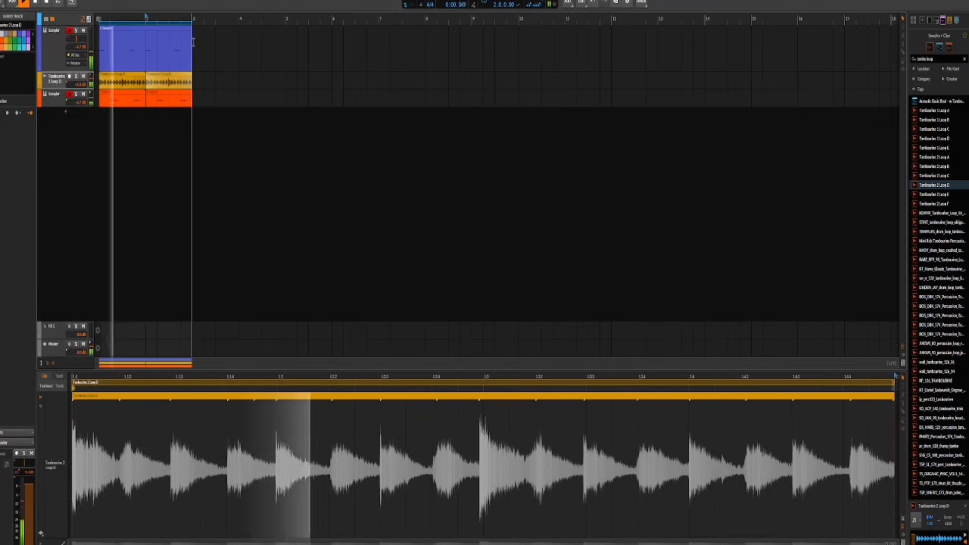
left_click_drag(195, 35, 99, 98)
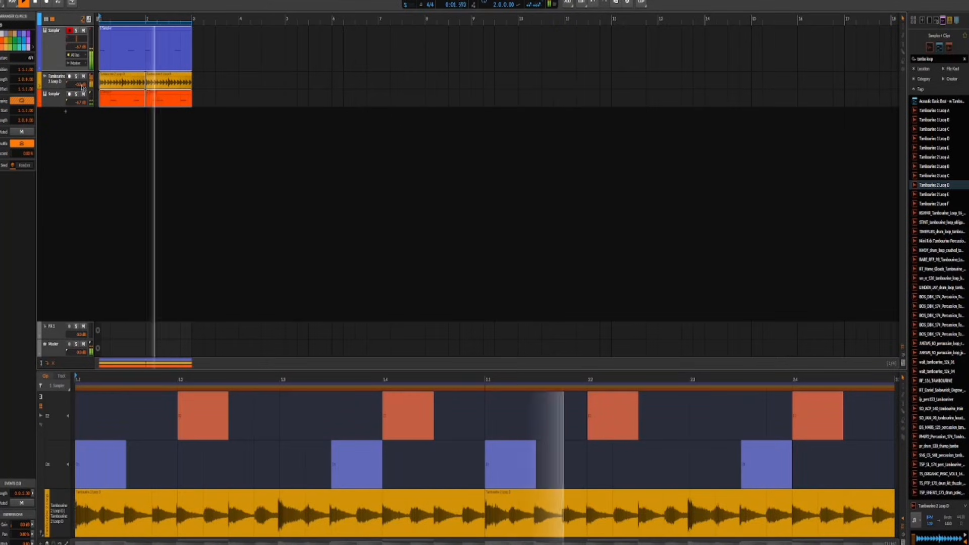
key("space")
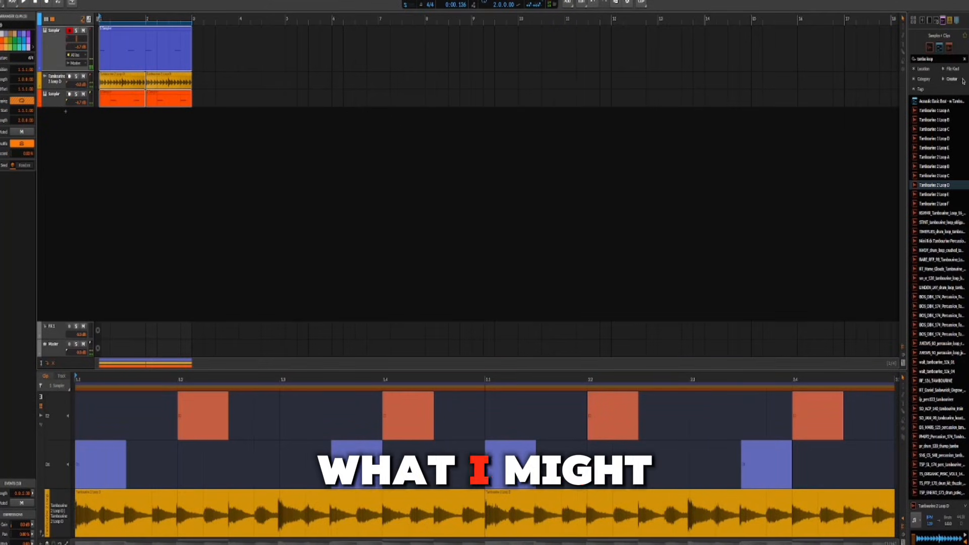
Examine the tambourine clips together in the editor, followed by the snare and kick clips.
left_click(58, 84)
left_click_drag(206, 76, 100, 83)
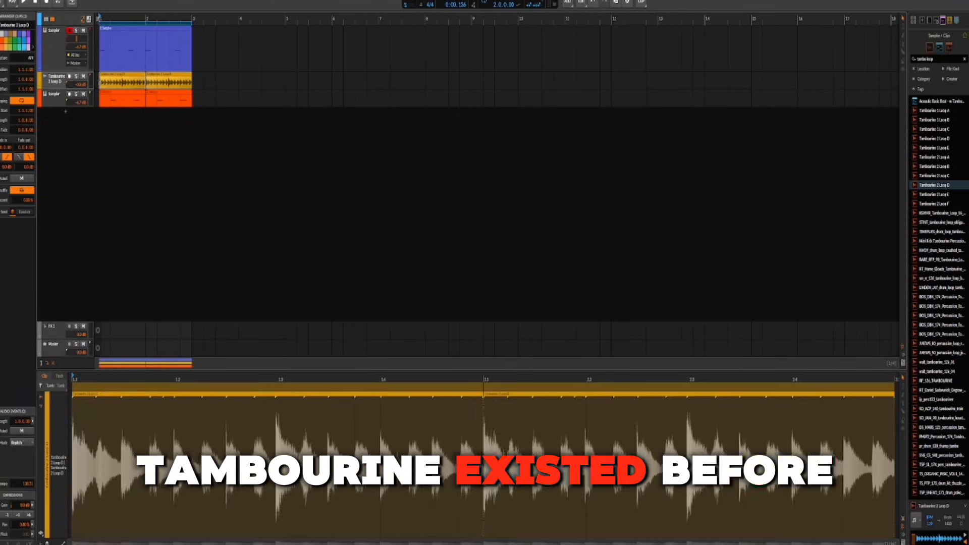
left_click(124, 98)
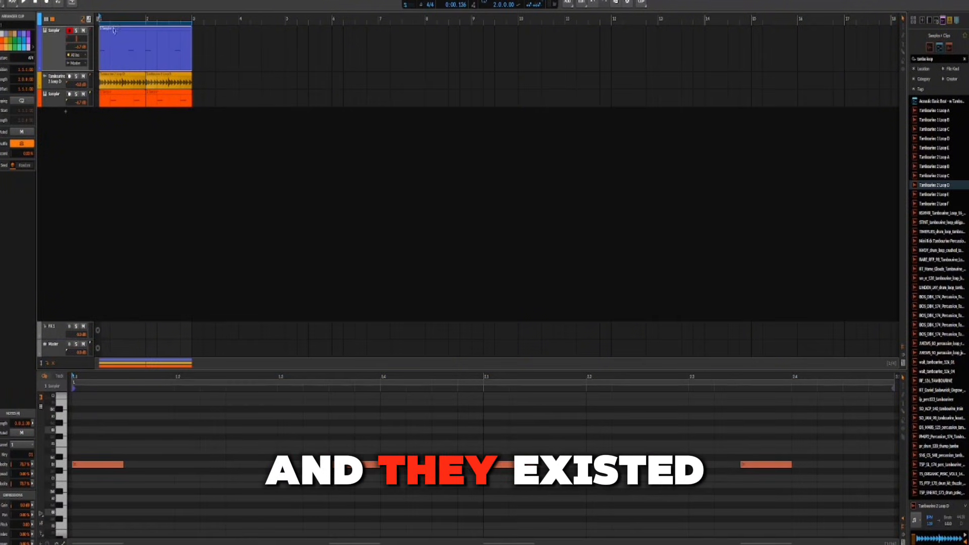
Add an instrument track below the snare sampler track and load Serum 2 on it.
left_click(59, 100)
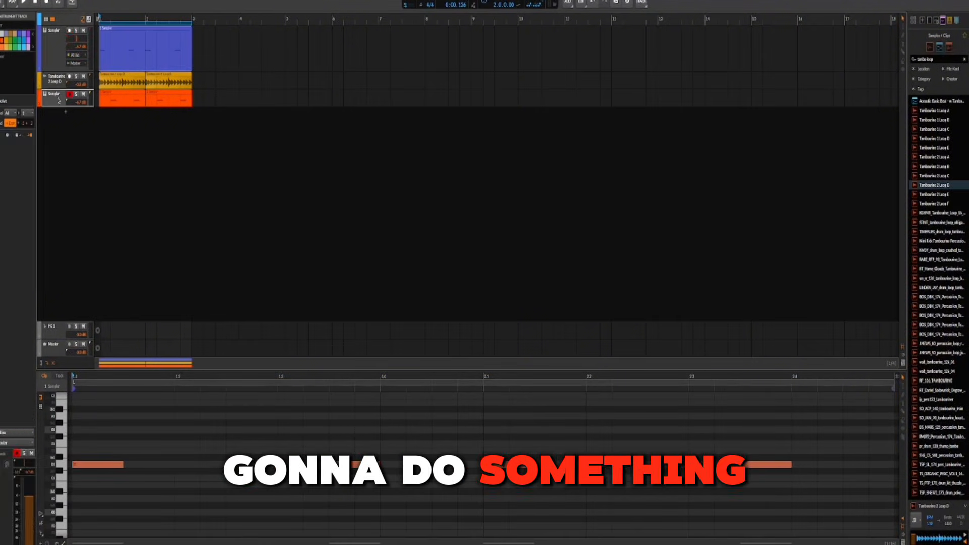
left_click(65, 111)
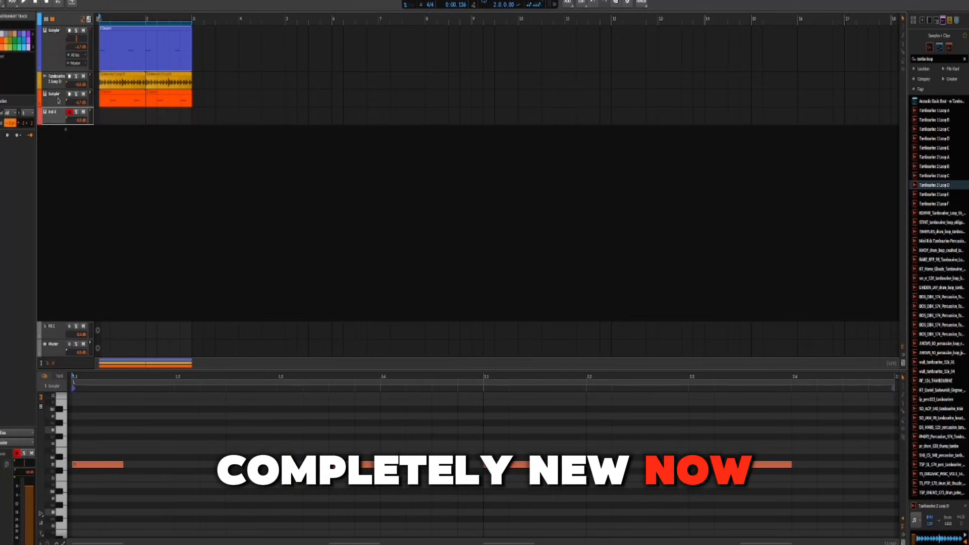
key("d")
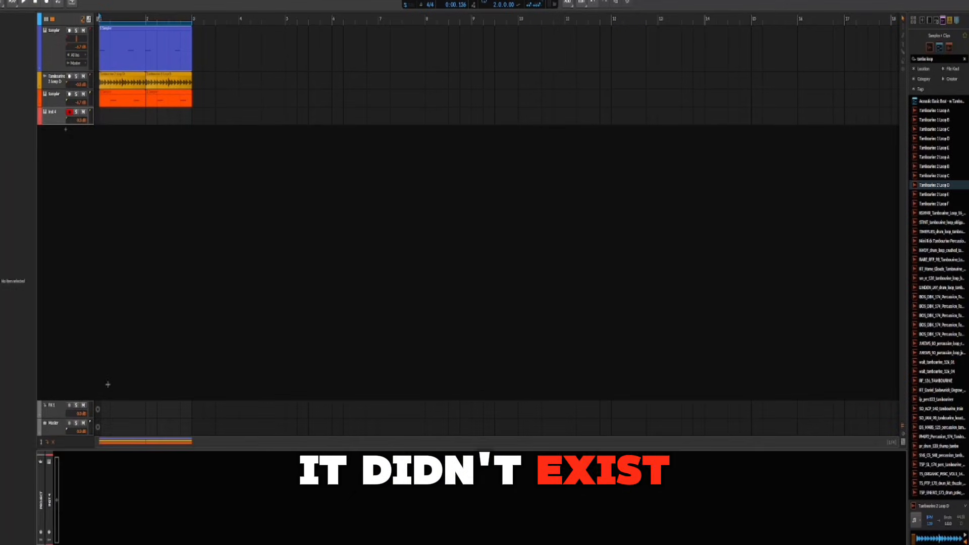
left_click(57, 502)
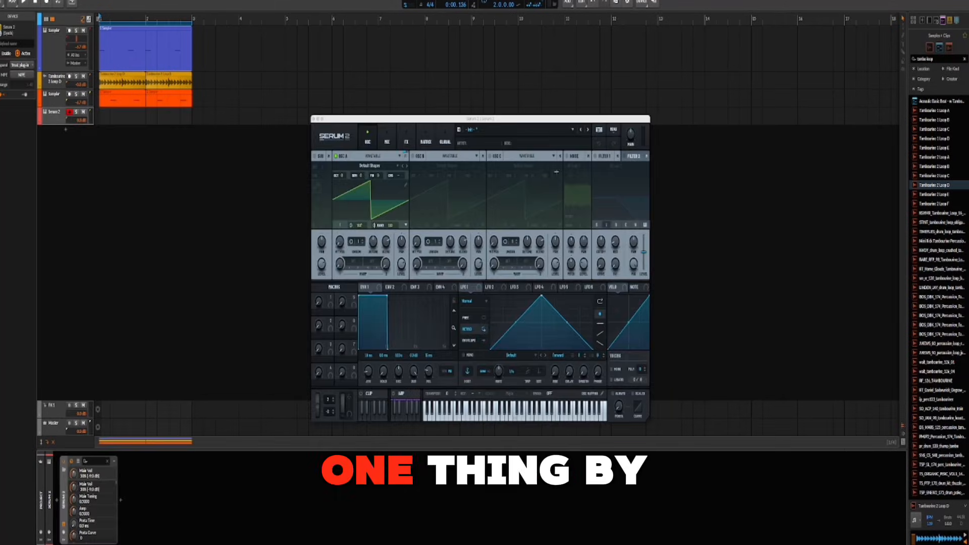
Shape a bass sound in Serum 2 with the sub oscillator enabled and oscillator A set to a sine wave at a reduced level.
left_click(445, 137)
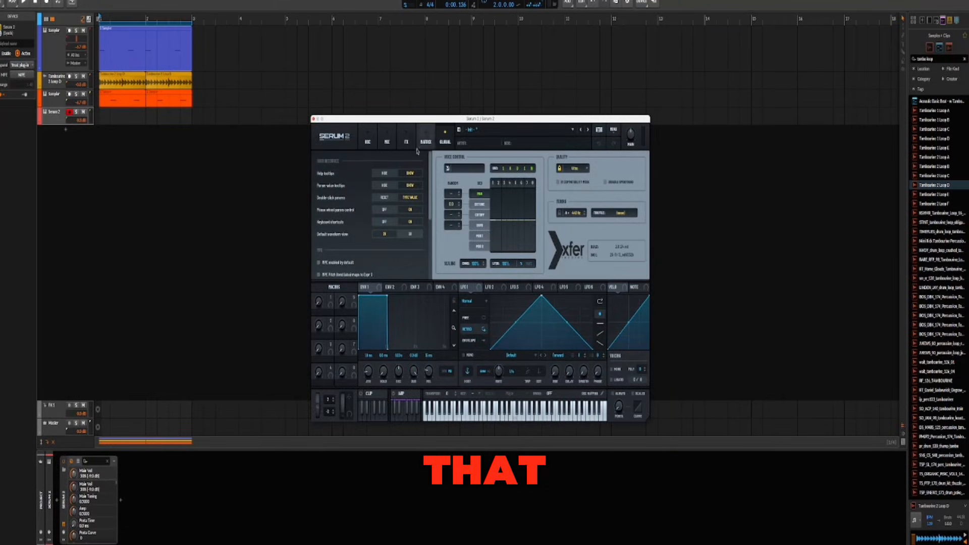
left_click(369, 142)
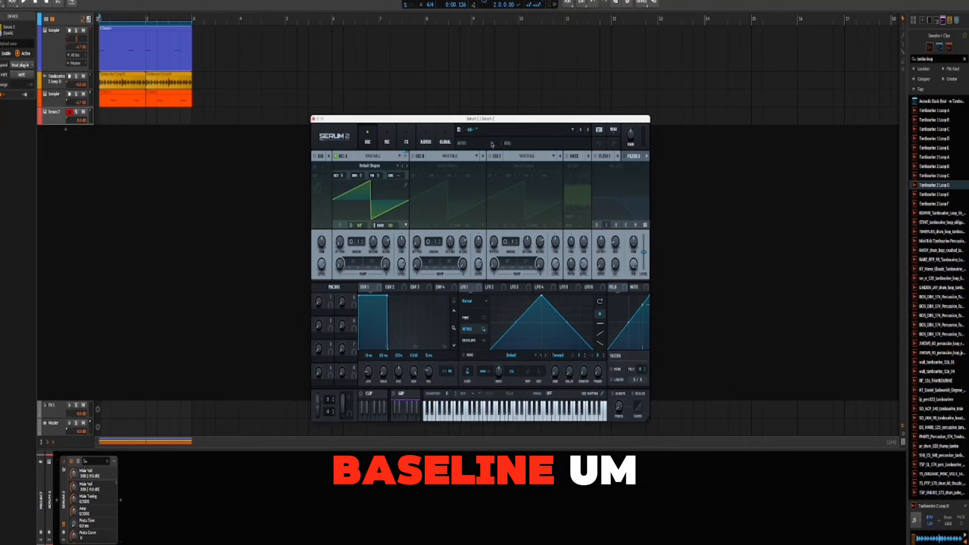
left_click_drag(338, 175, 345, 188)
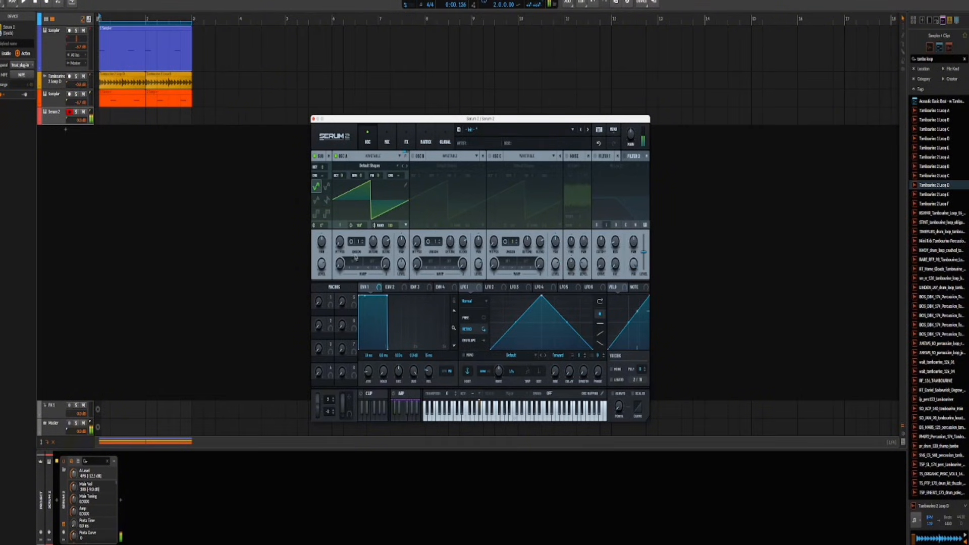
left_click_drag(339, 222, 339, 222)
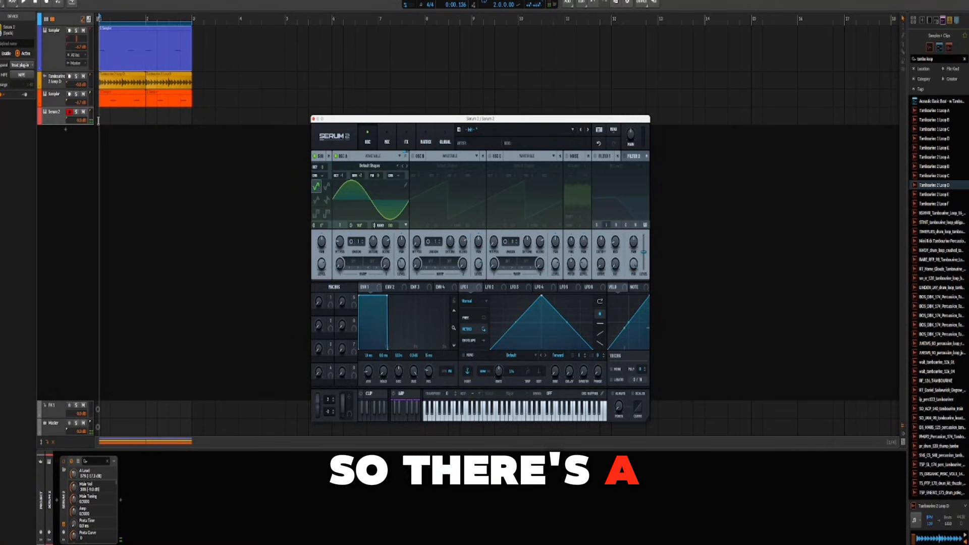
Select bars 1 and 2 on the Serum 2 track, check the project key and record a bassline in D minor over the beat.
left_click_drag(98, 117, 187, 123)
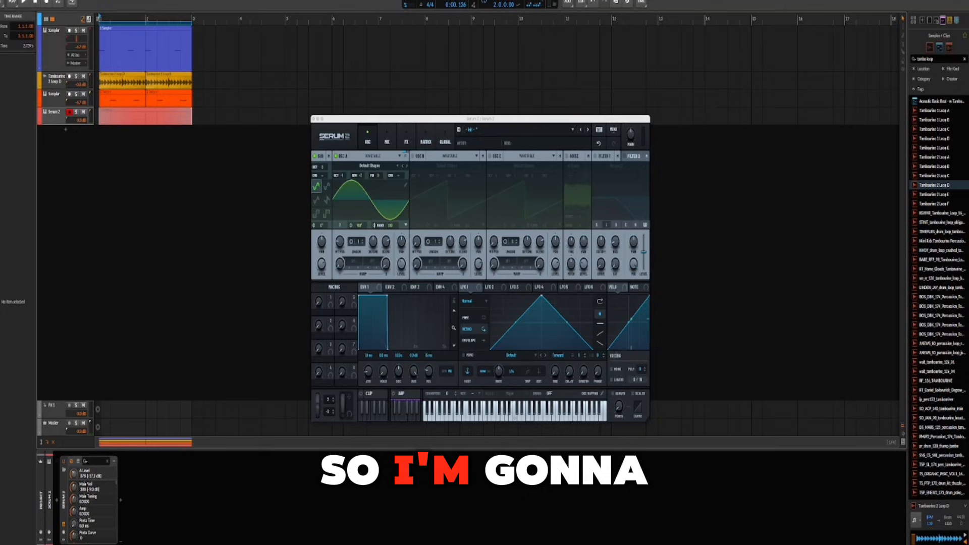
left_click(534, 4)
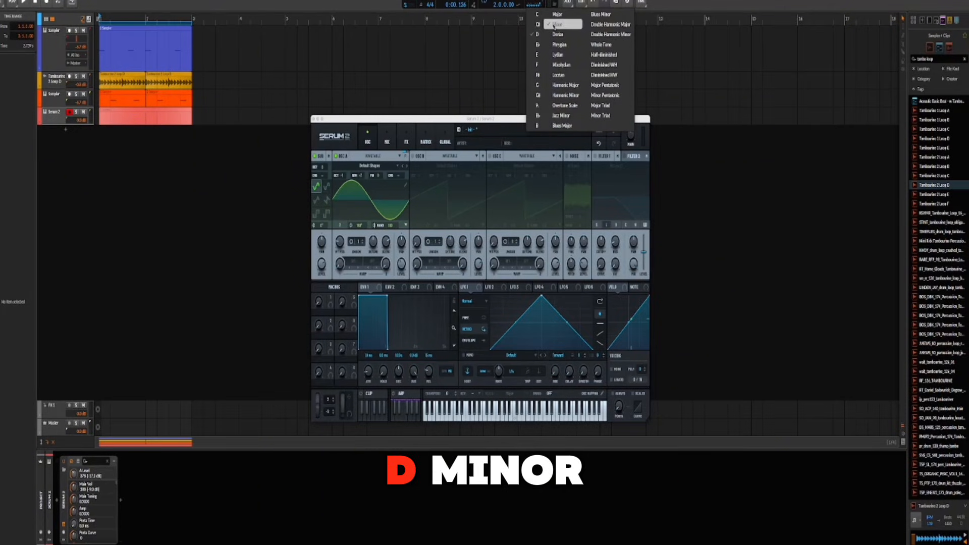
left_click(451, 84)
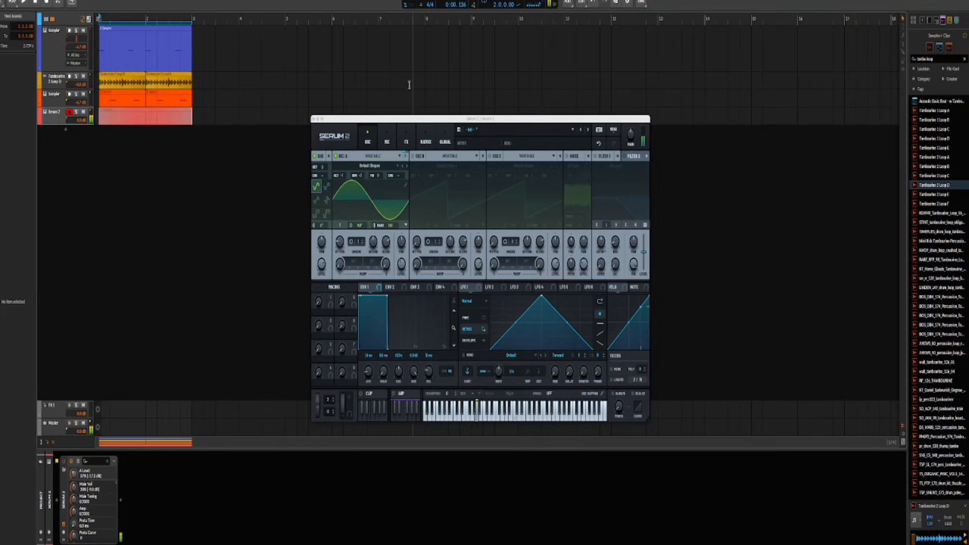
key("shift+r")
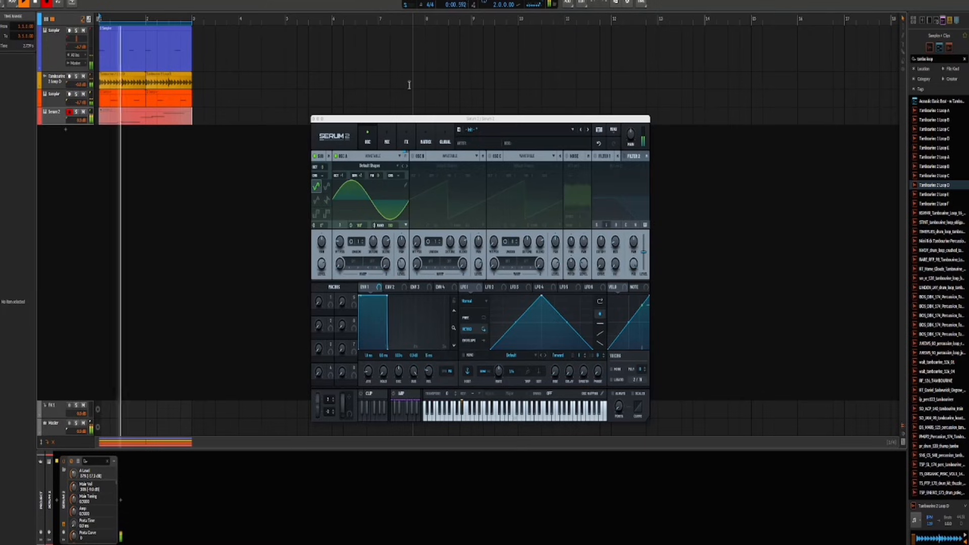
Open the recorded bass clip, close the Serum 2 window and view all drum and bass clips layered together in the editor.
double_click(142, 114)
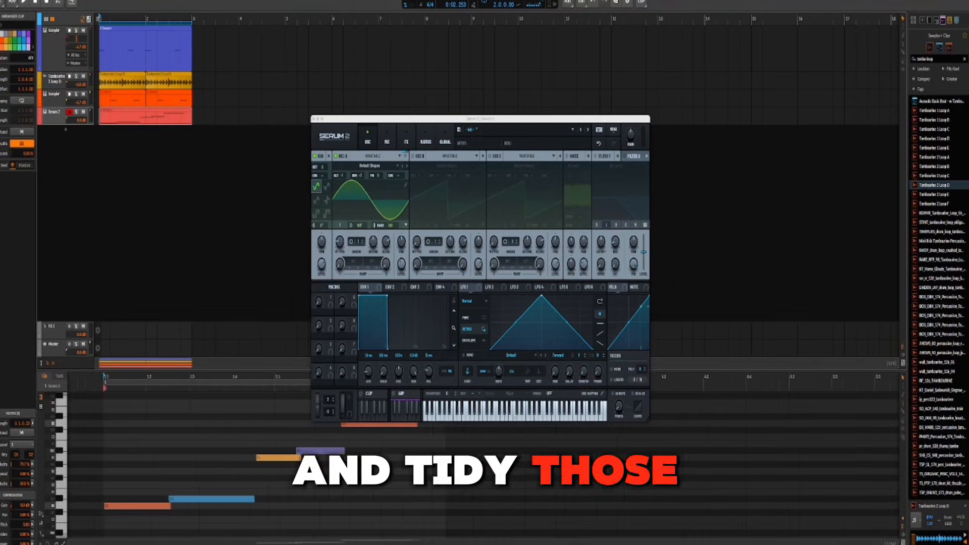
key("ctrl+a")
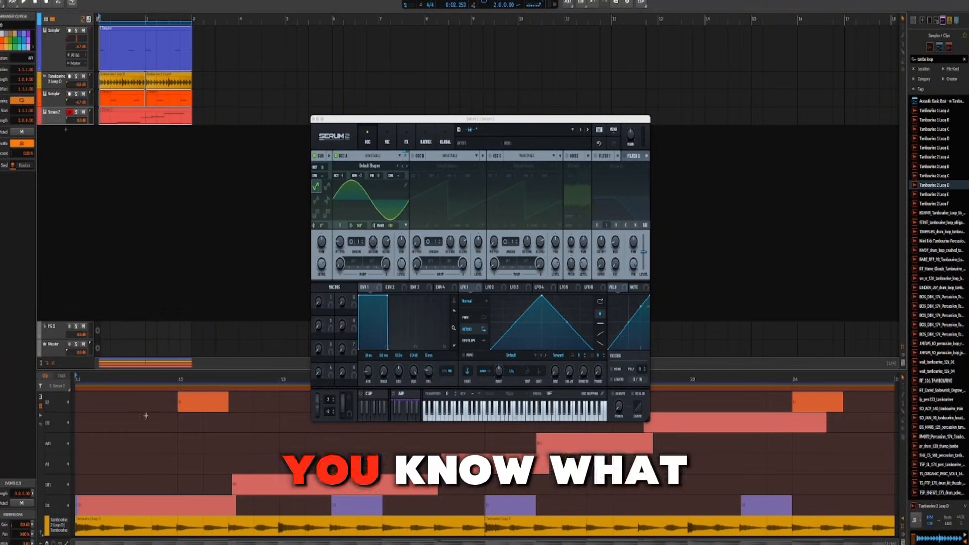
left_click(313, 118)
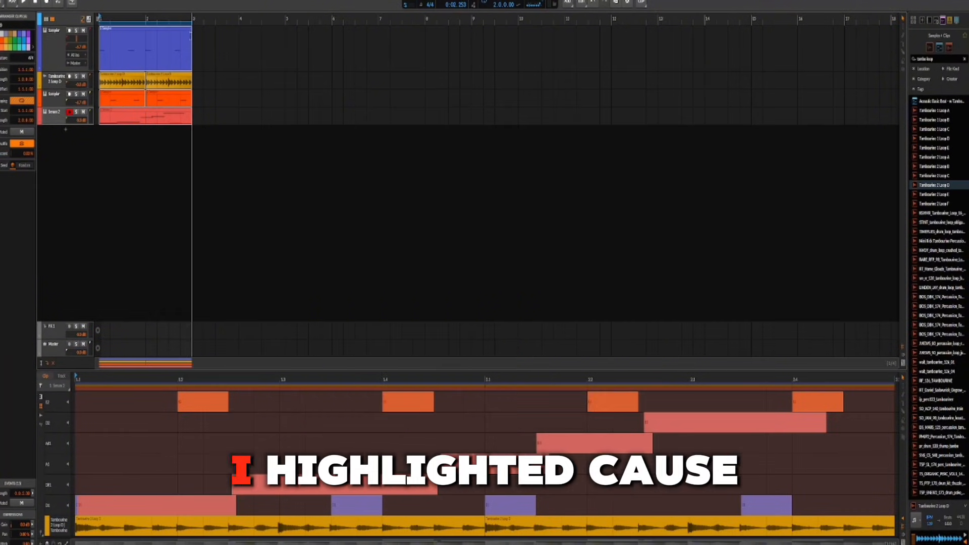
left_click_drag(203, 31, 113, 117)
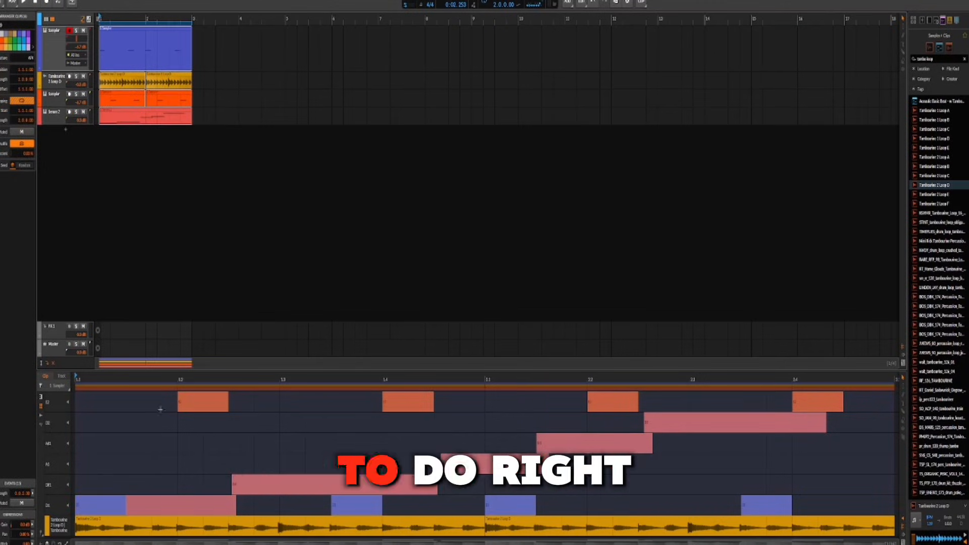
Open the bass clip on its own, select all its notes and quantize them.
left_click(138, 115)
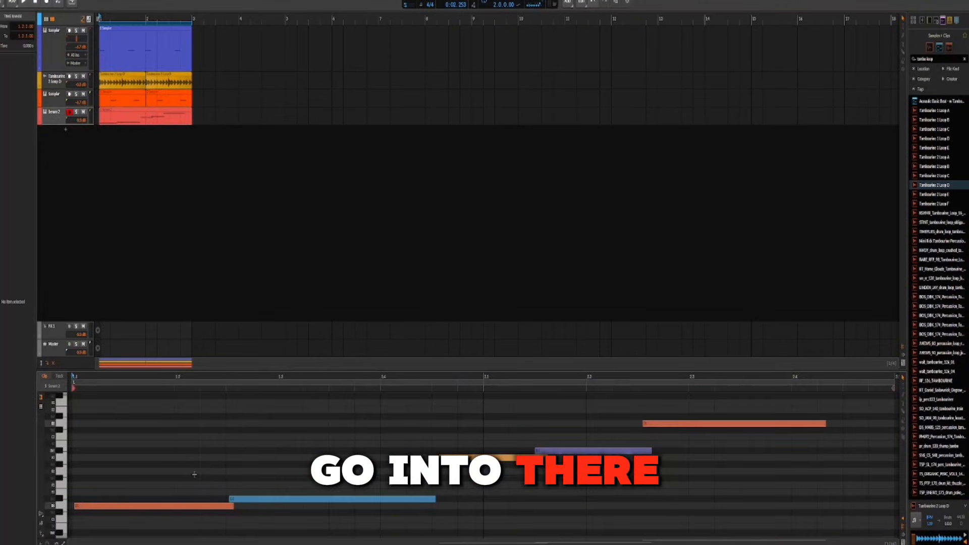
key("ctrl+a")
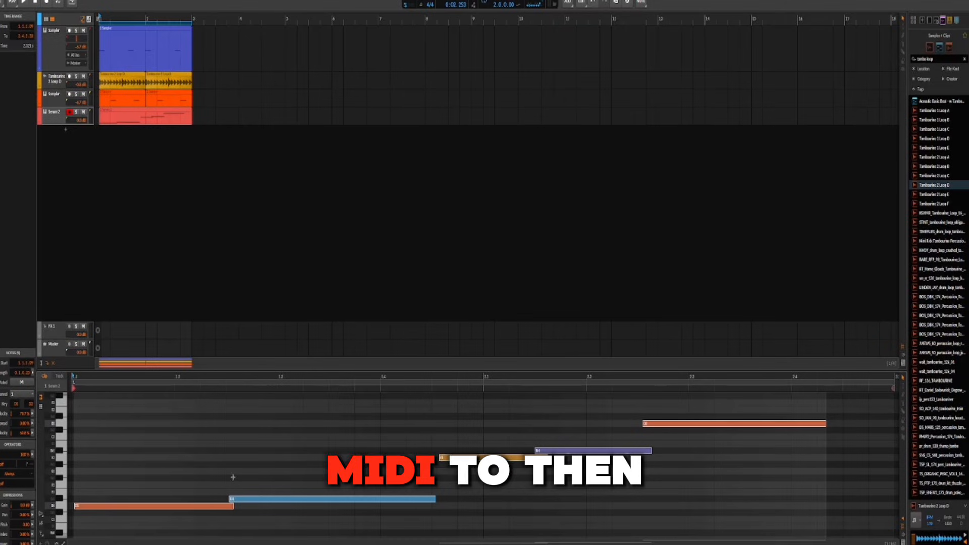
key("q")
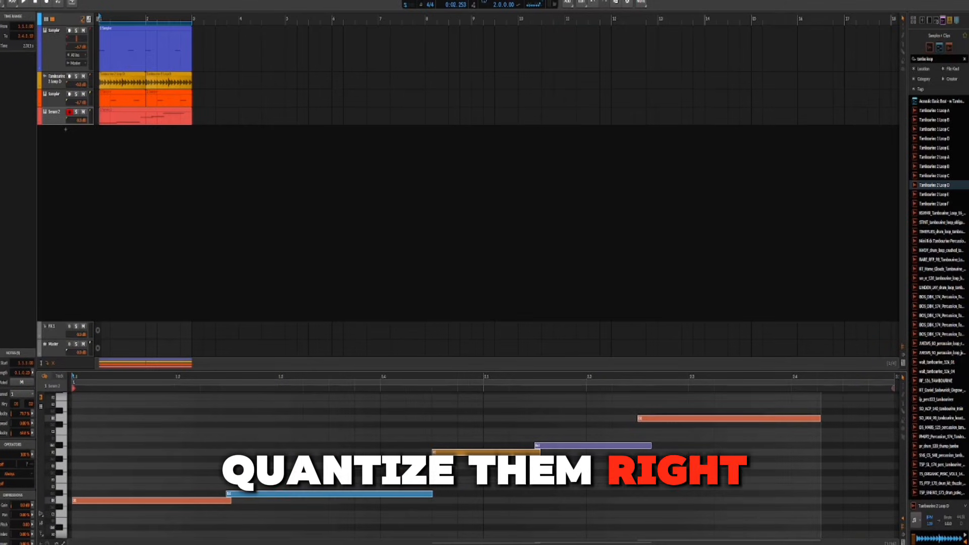
Select every arranger clip and compare the quantized bass notes with the drums and tambourine in the layered editor.
left_click(202, 110)
left_click_drag(201, 113, 113, 36)
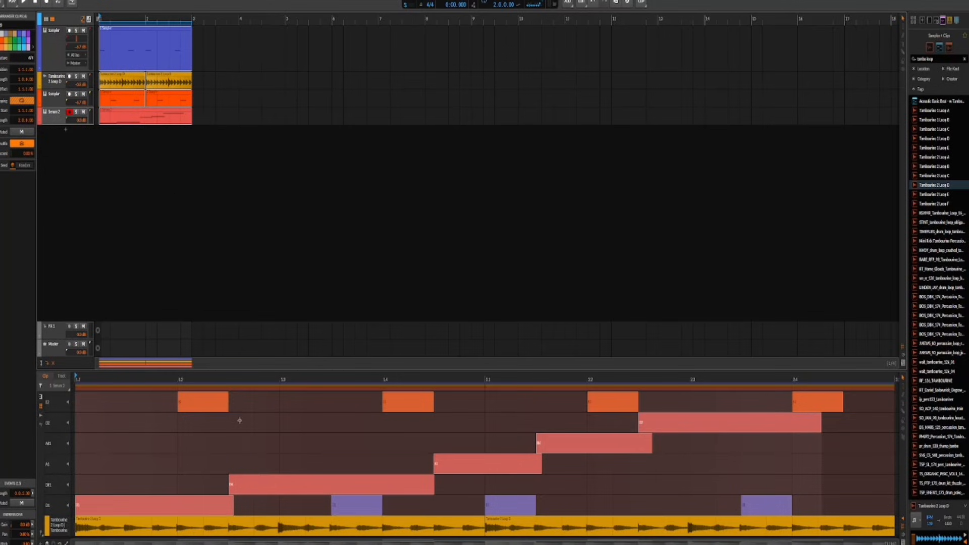
scroll(167, 484, "down", 5)
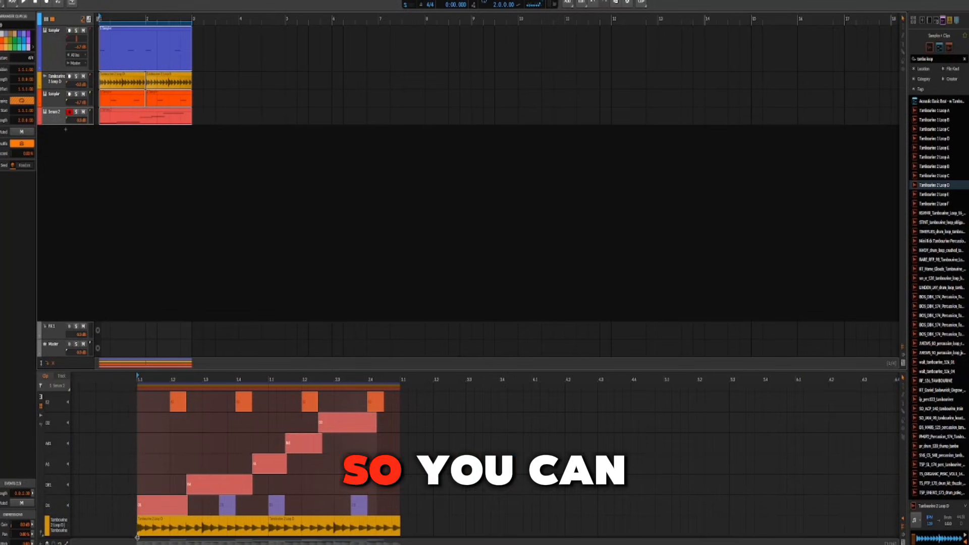
Try shifting the first tambourine event and raising bar 1's second kick note in the layered editor, restore both and play the loop.
left_click(160, 528)
left_click_drag(181, 527, 182, 528)
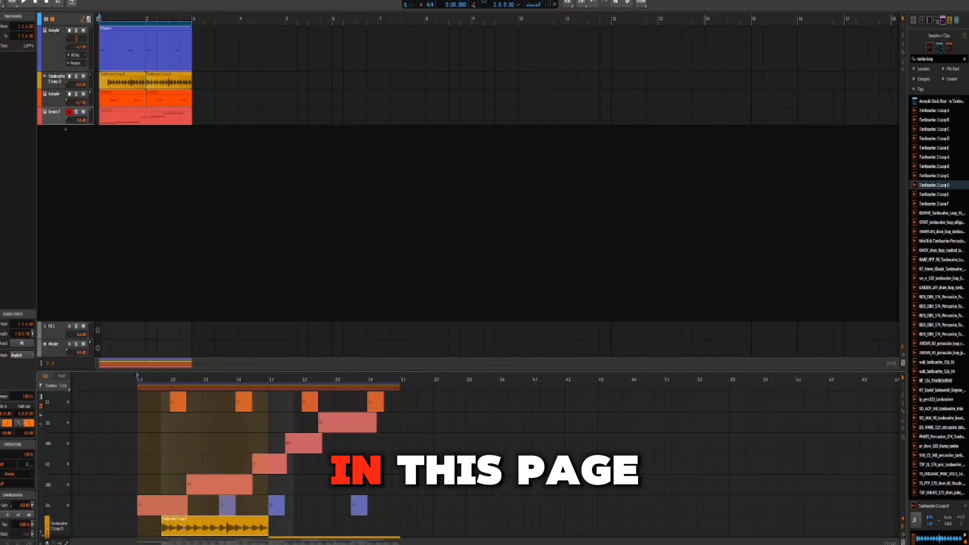
left_click(228, 507)
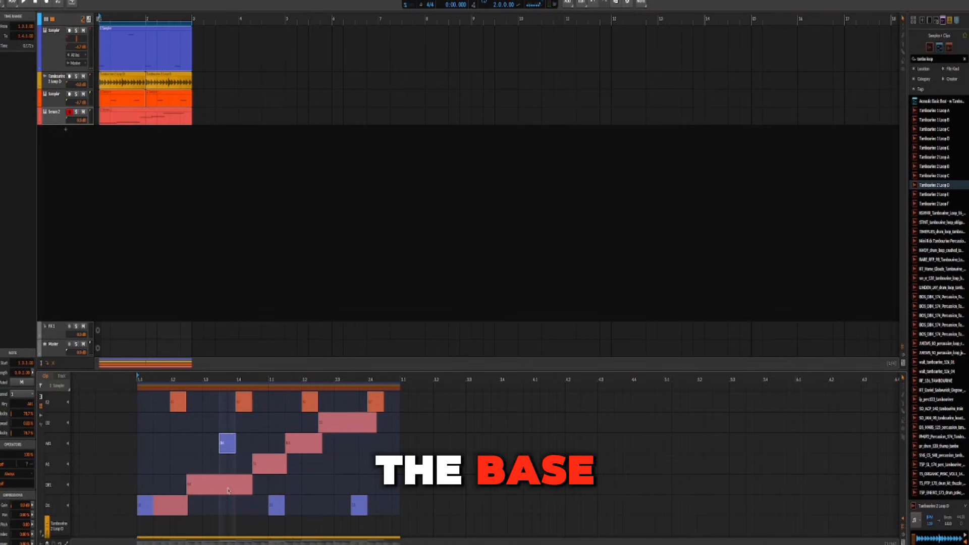
key("space")
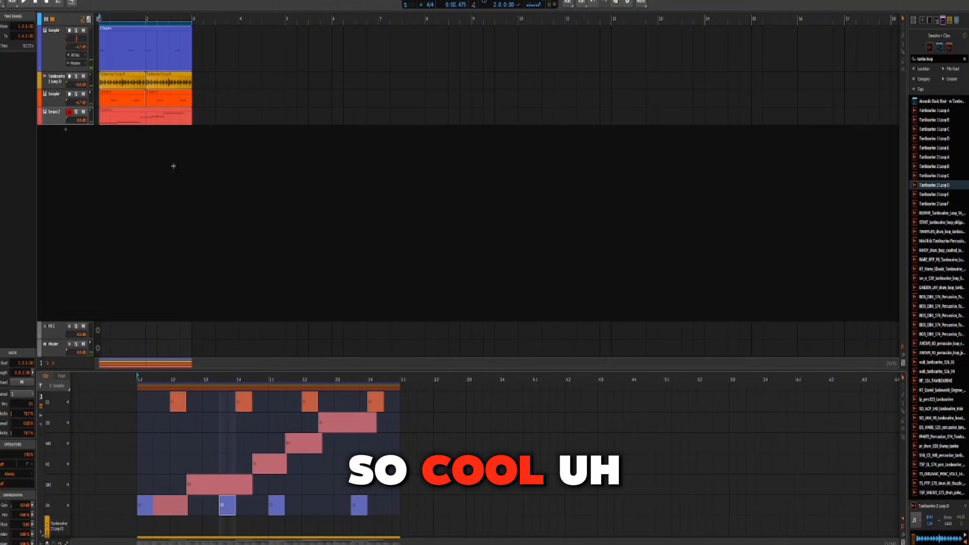
Check the bass notes in the layered editor, reopen the bass clip alone and remove the overlaps between its notes.
left_click(126, 112)
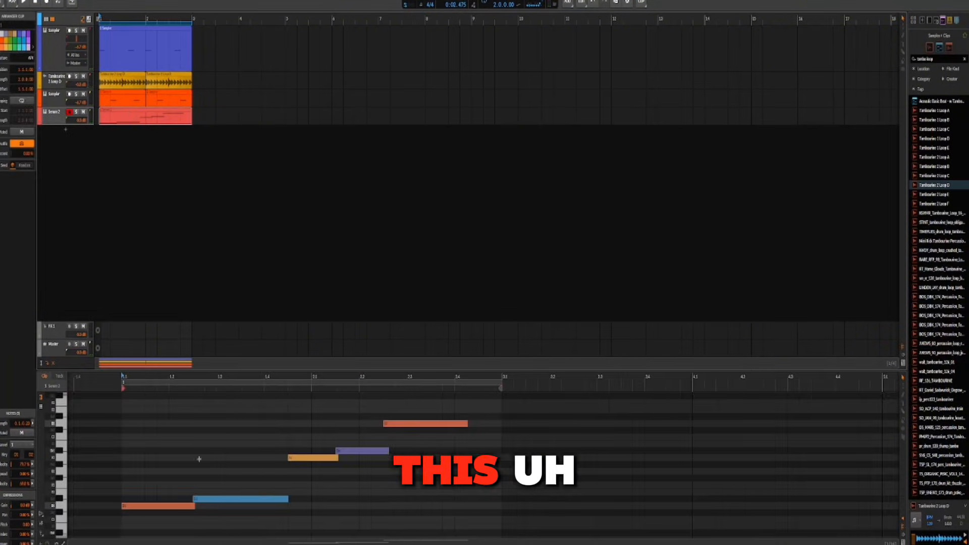
key("ctrl+a")
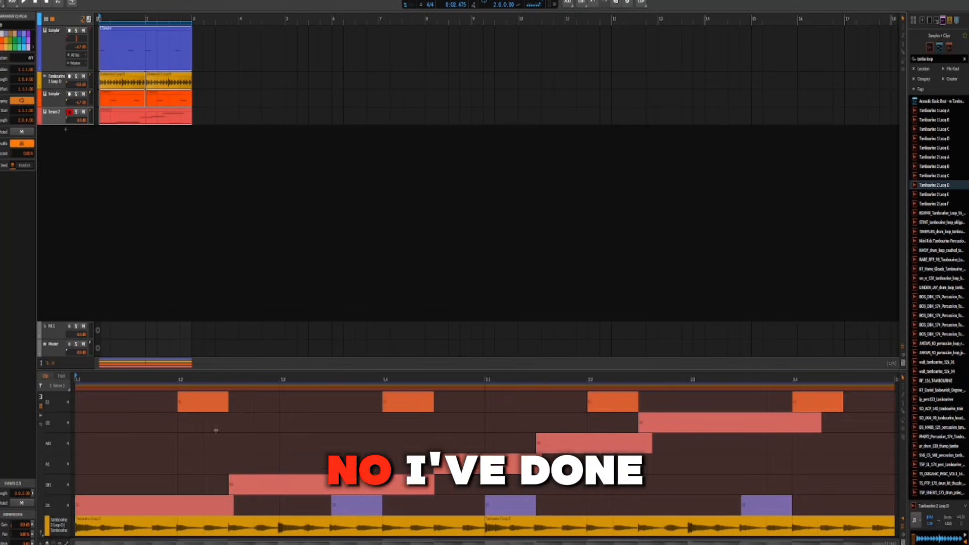
left_click(148, 114)
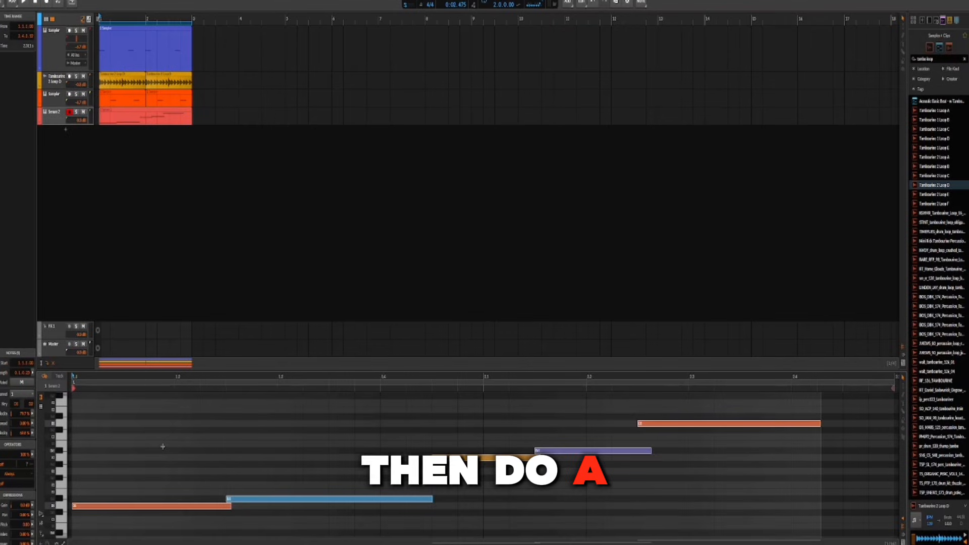
scroll(195, 442, "down", 5)
key("space")
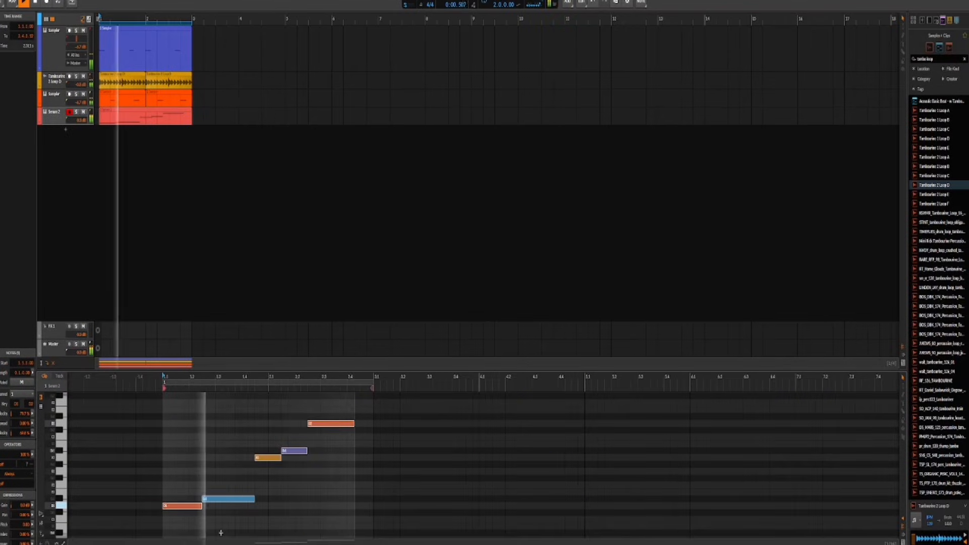
key("space")
Show the velocity lane below the bass notes and raise the velocity of all notes to 100%.
left_click(56, 543)
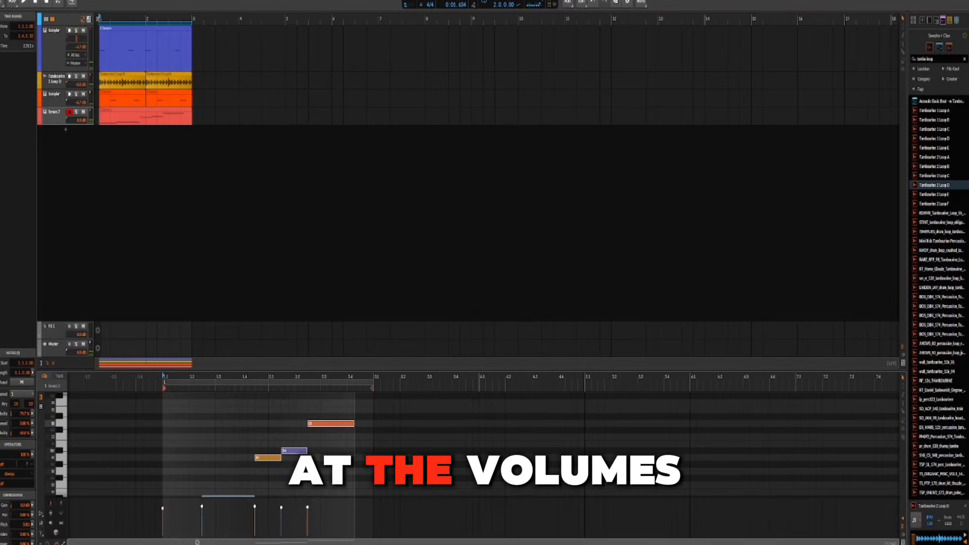
left_click_drag(324, 513, 160, 483)
key("space")
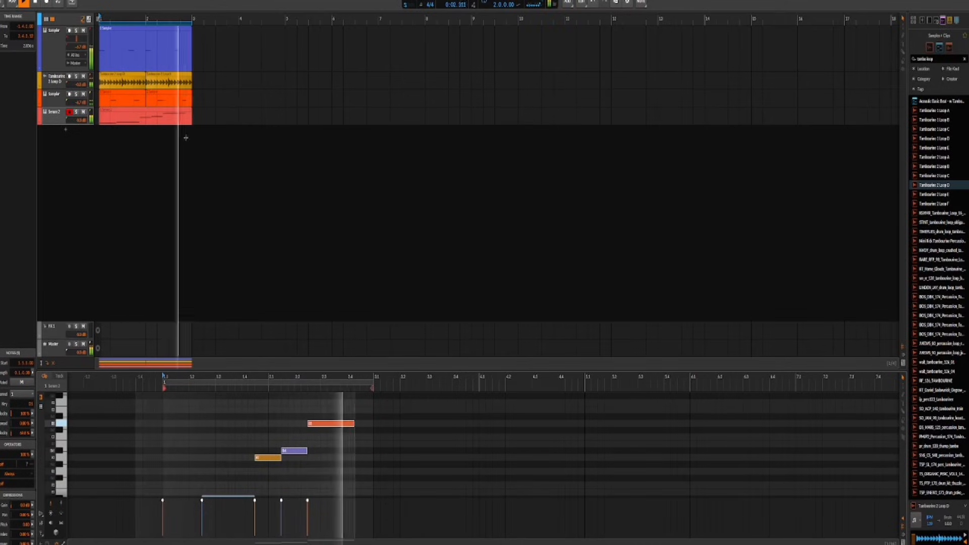
Shorten the last bass note so it ends at beat 2.4 and play the loop.
double_click(178, 111)
scroll(472, 461, "down", 5)
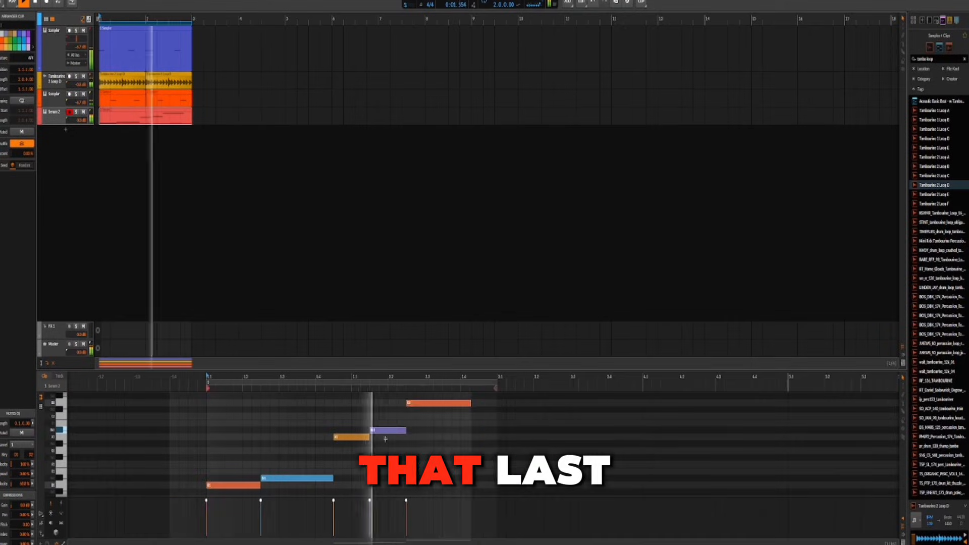
key("space")
left_click(477, 427)
left_click_drag(468, 404, 457, 413)
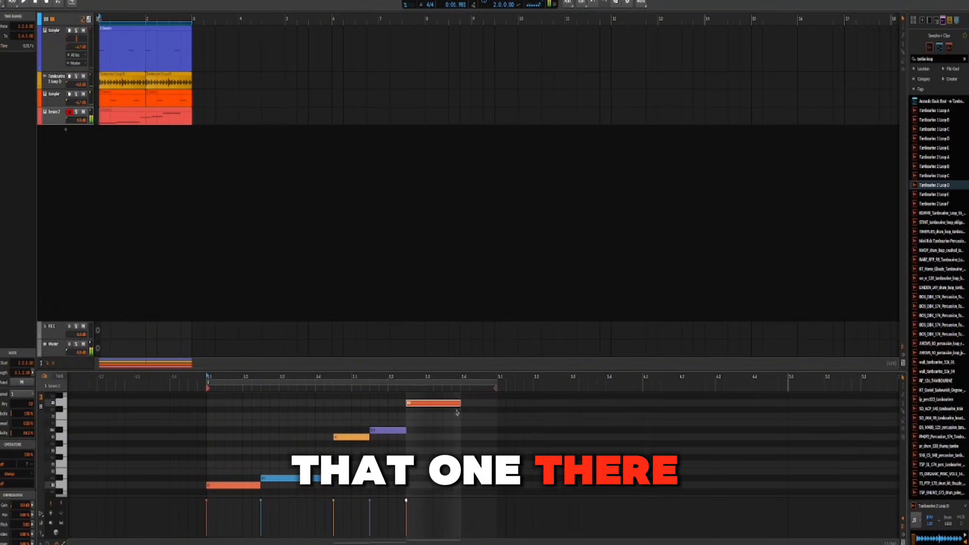
key("space")
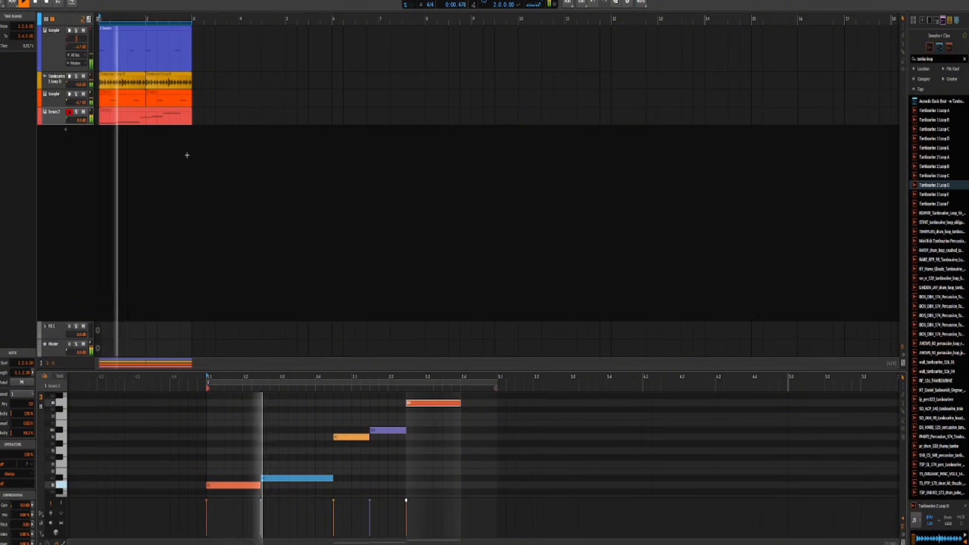
key("space")
Color the Serum 2 track red and add a new instrument track below it loaded with Omnisphere.
left_click(60, 123)
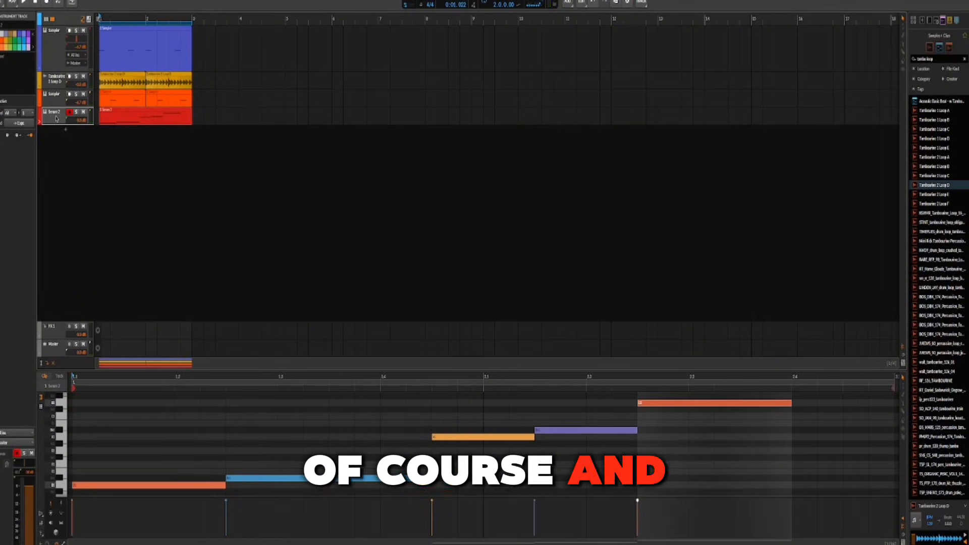
double_click(62, 302)
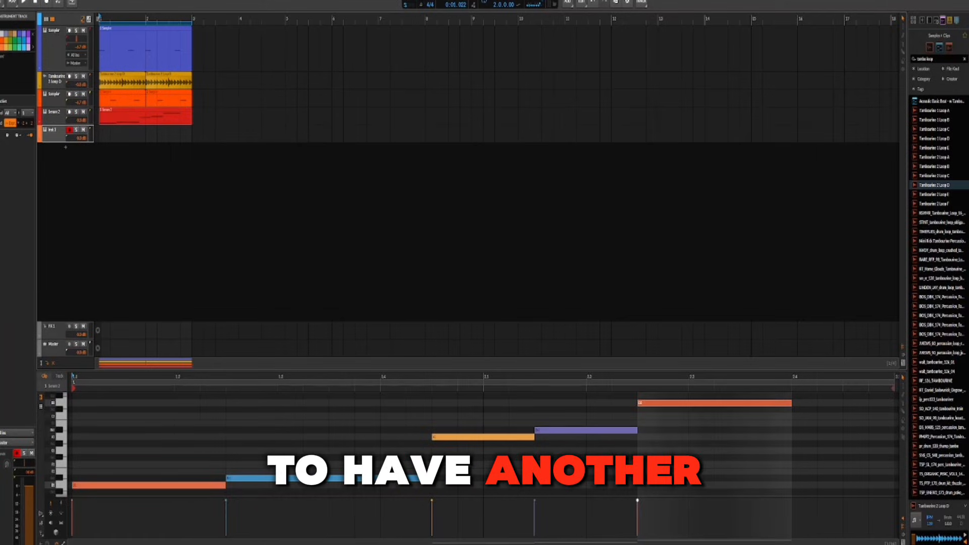
key("d")
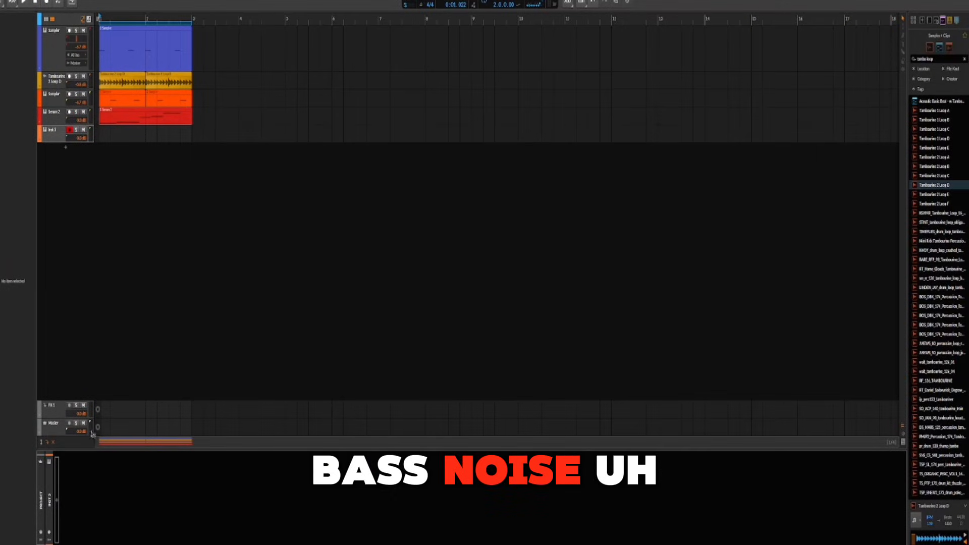
left_click(58, 498)
type("om")
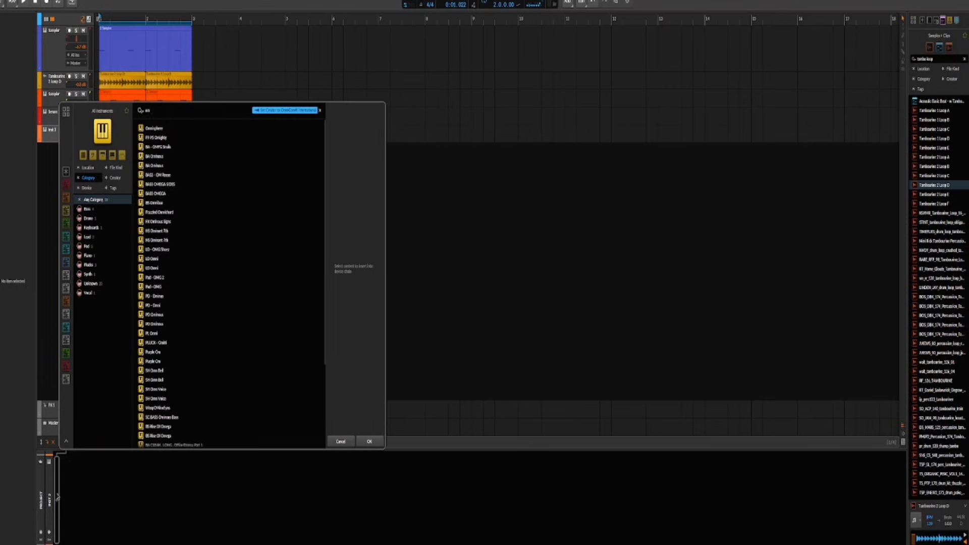
type("ni")
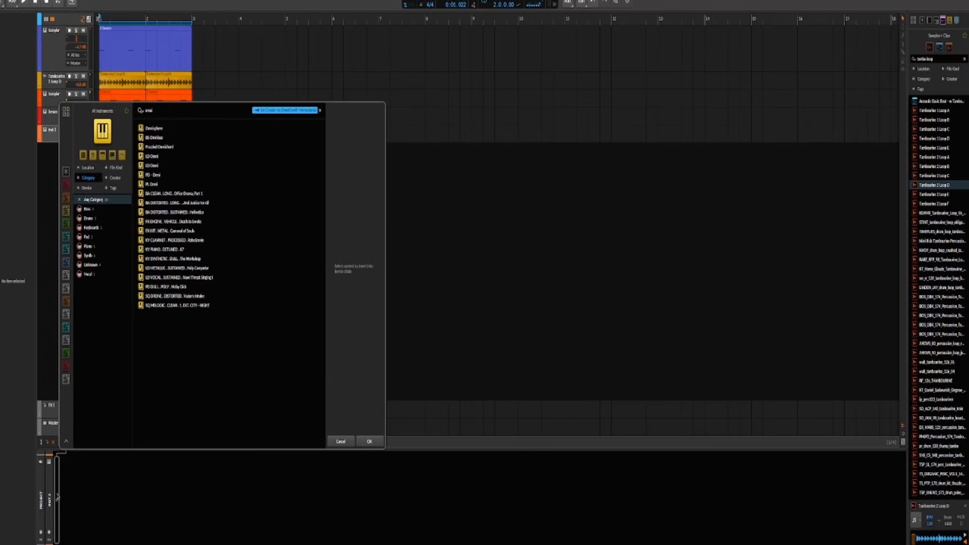
double_click(153, 129)
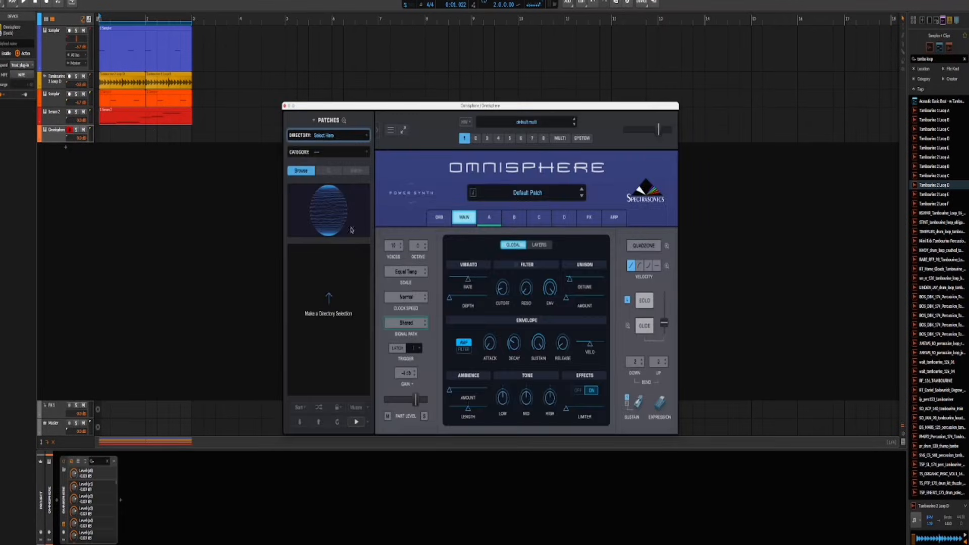
Load Outertone Punch from Omnisphere's Electronic Production directory, Bass Wobble category, and open the full patch browser.
left_click(317, 135)
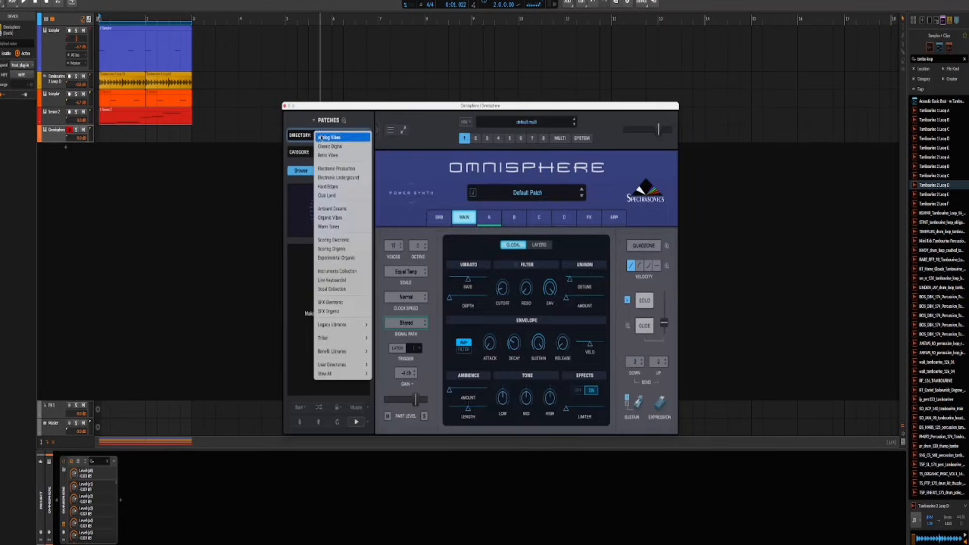
left_click(337, 168)
left_click(327, 152)
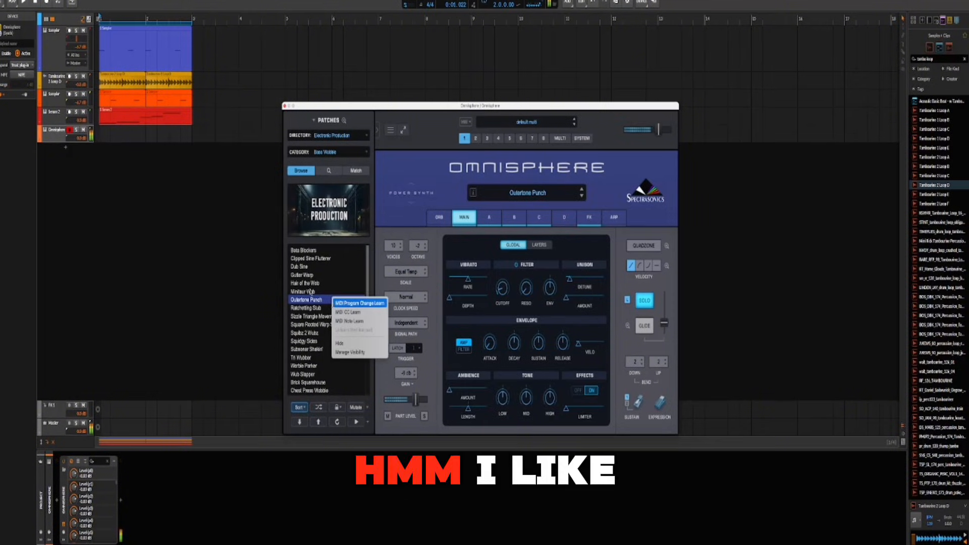
left_click(344, 120)
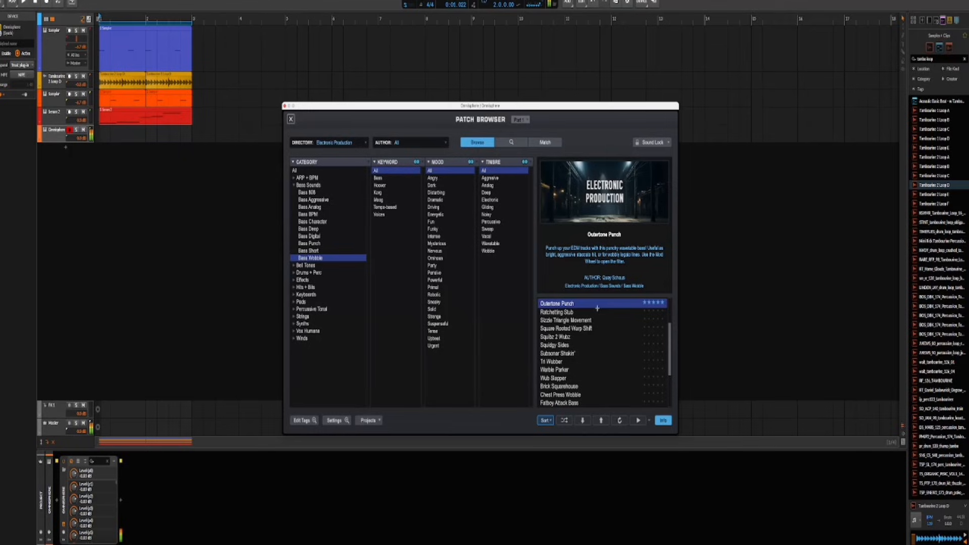
Move the bass clip from the Serum 2 track to the Omnisphere track, color that track red and play the loop.
left_click(128, 116)
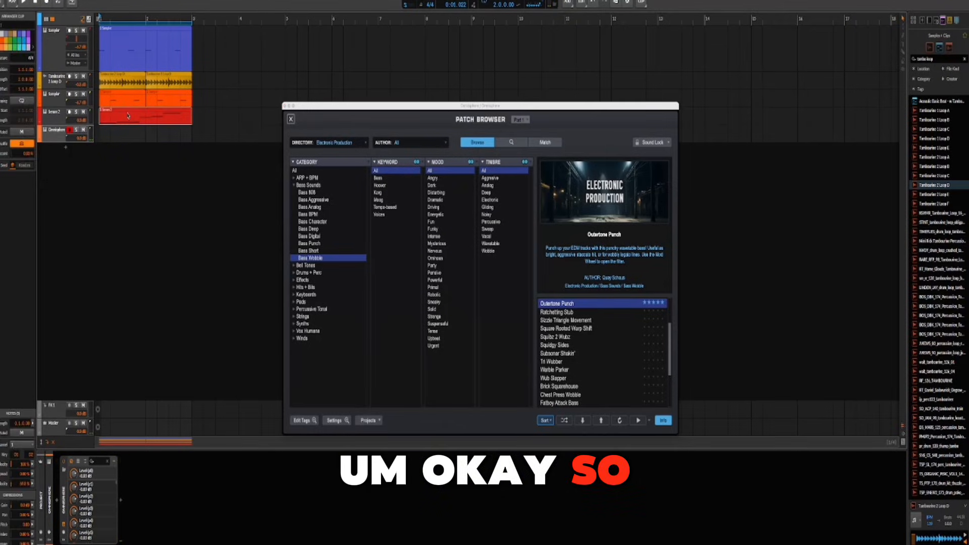
left_click_drag(128, 116, 124, 132)
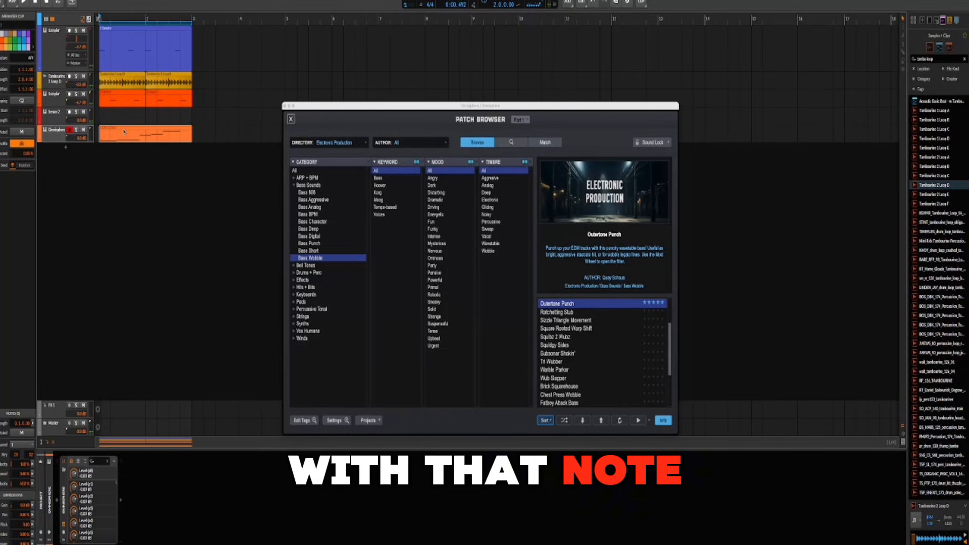
left_click(61, 131)
left_click(1, 42)
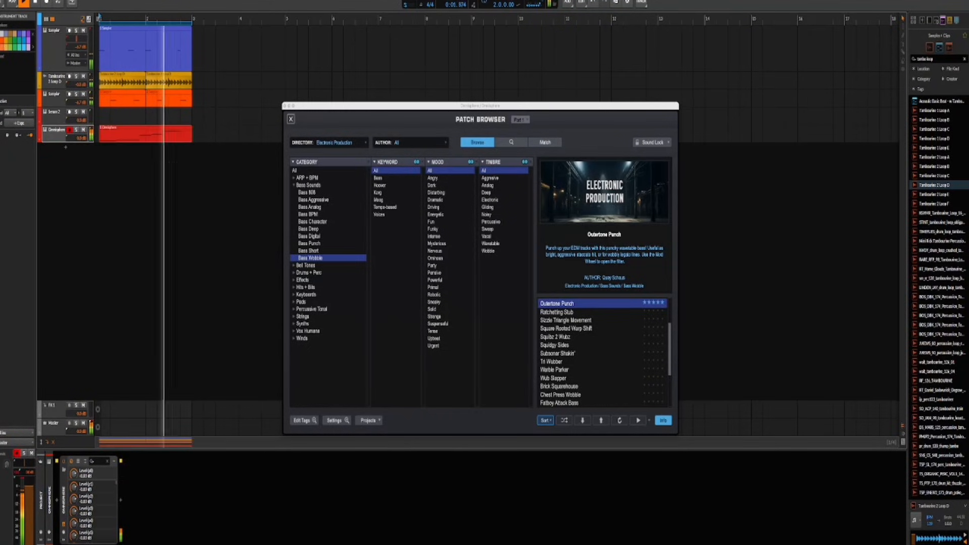
Try transposing all bass notes upward during playback, and undo back to the clip on the Serum 2 track.
double_click(139, 134)
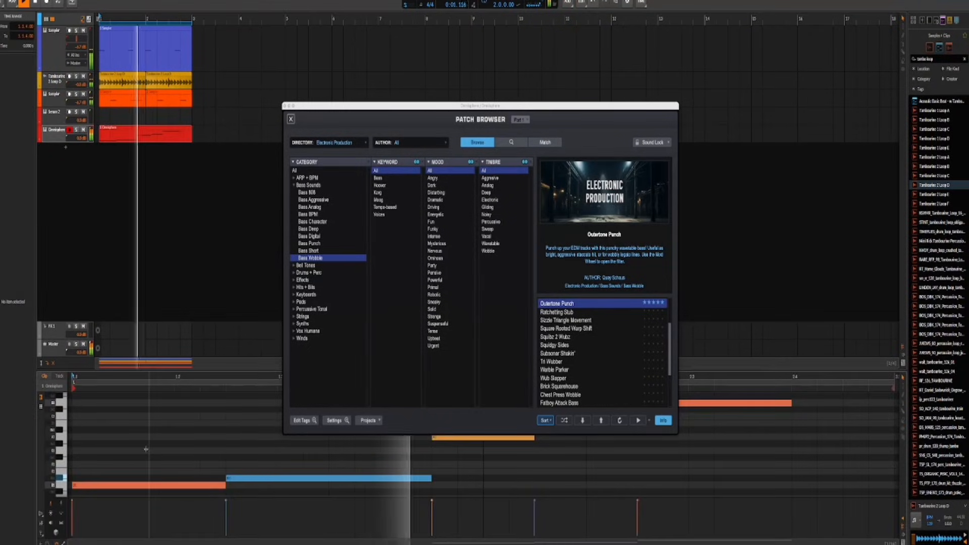
key("super+a")
key("shift+Up")
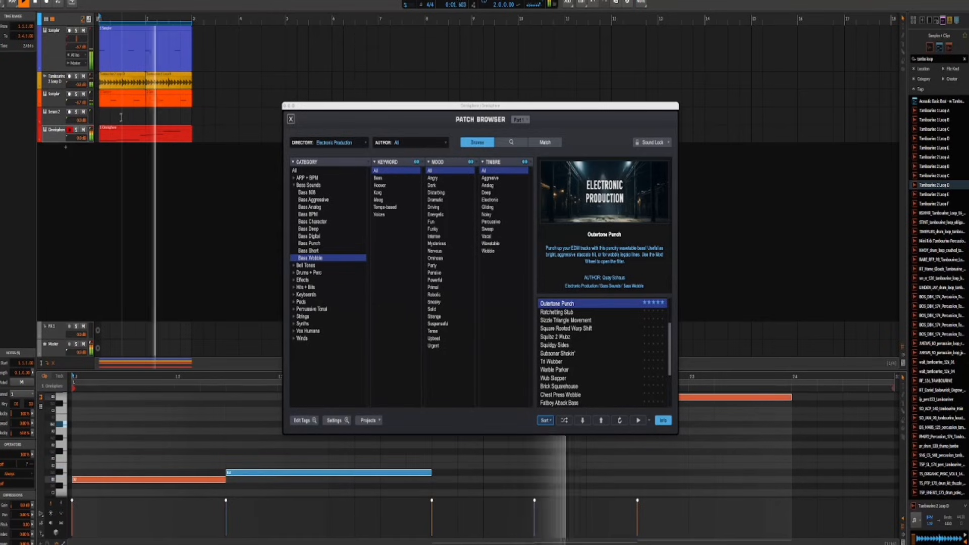
key("super+z")
key("super+z")
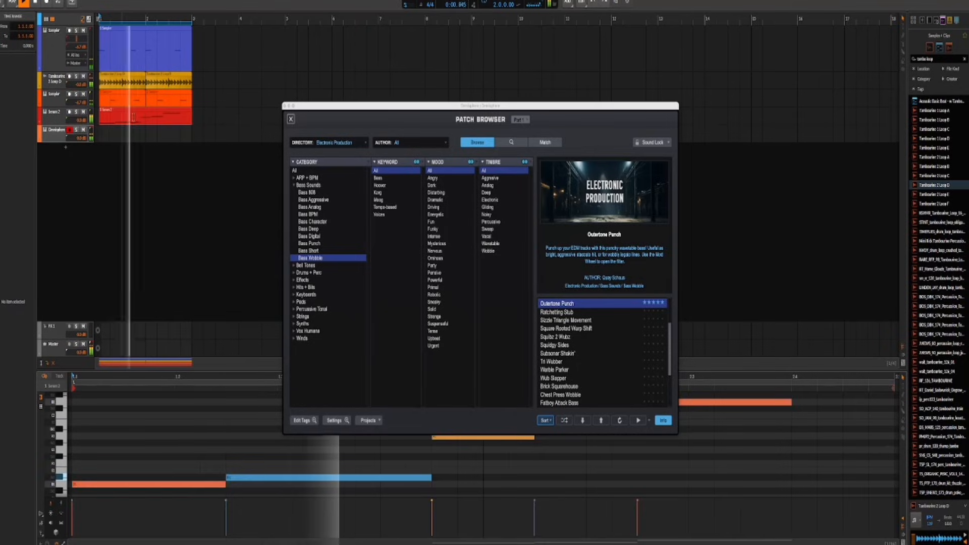
key("space")
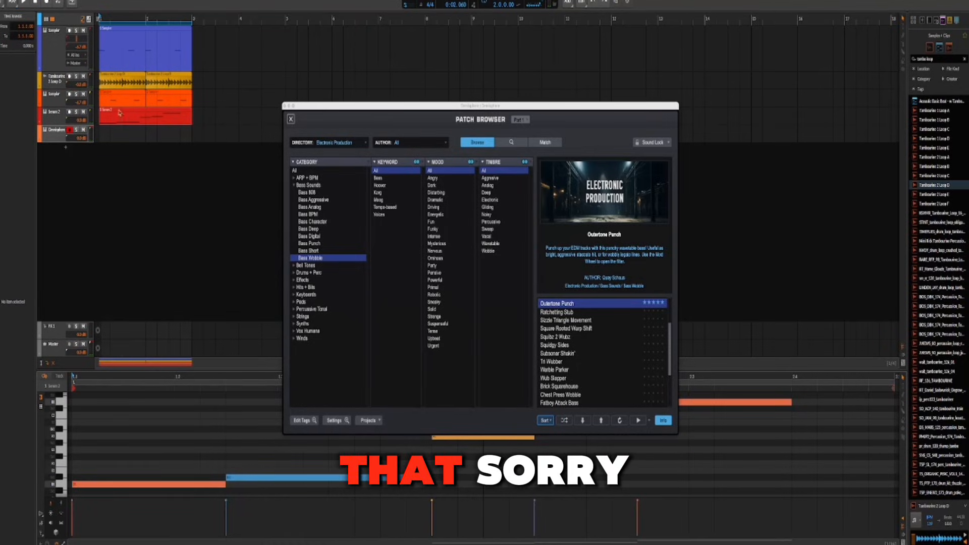
Move the bass clip onto the Omnisphere track, close the Omnisphere window and open the clip in the editor.
left_click_drag(119, 113, 119, 133)
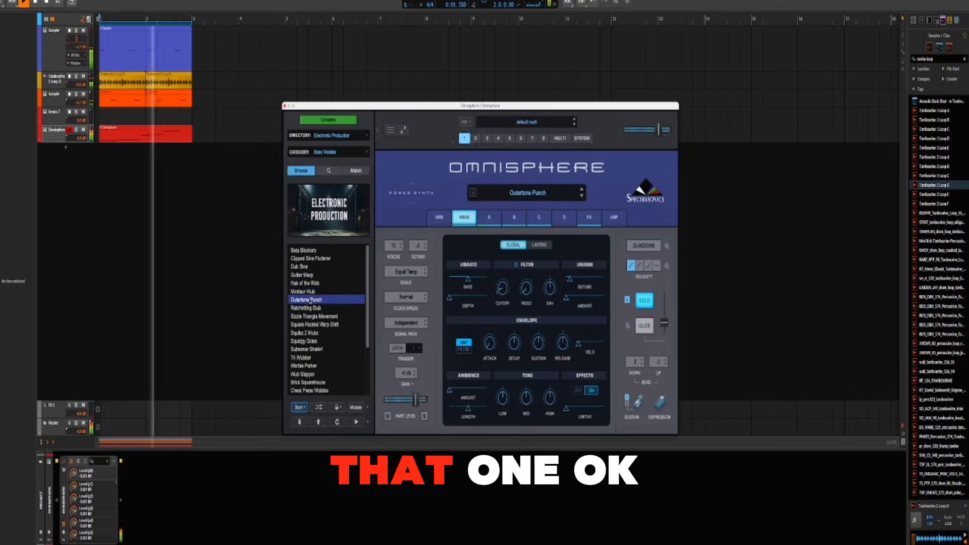
left_click(285, 105)
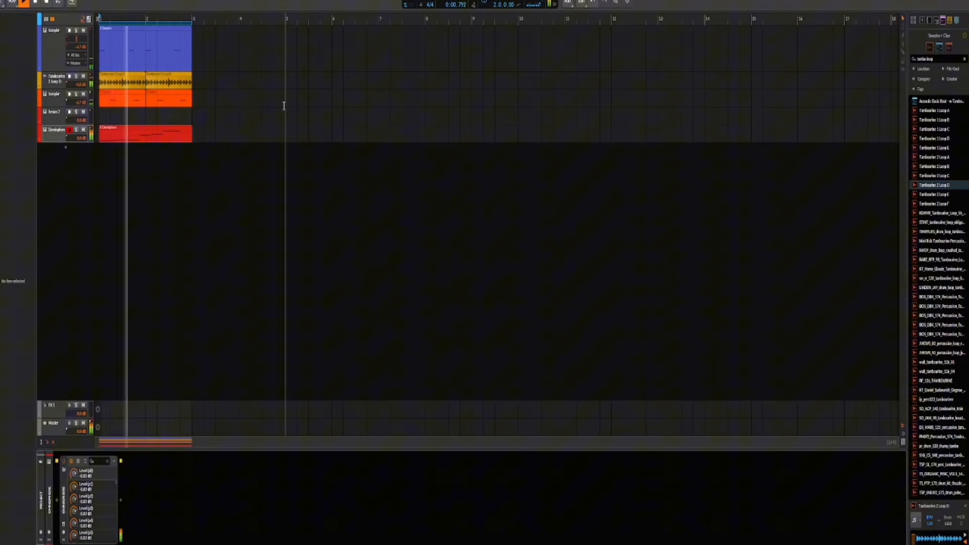
double_click(180, 130)
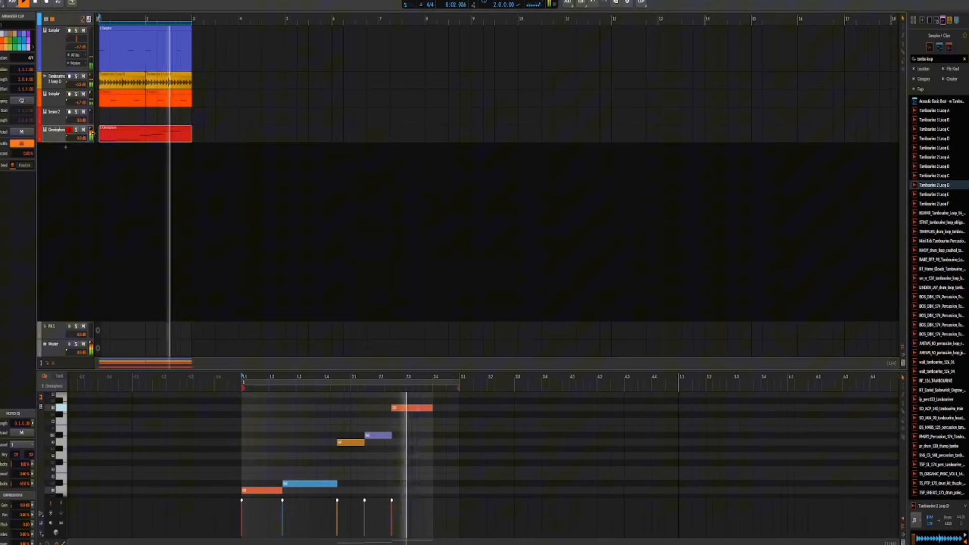
Delete the empty Serum 2 track, enlarge the remaining arranger tracks and play the loop.
left_click(61, 117)
key("Delete")
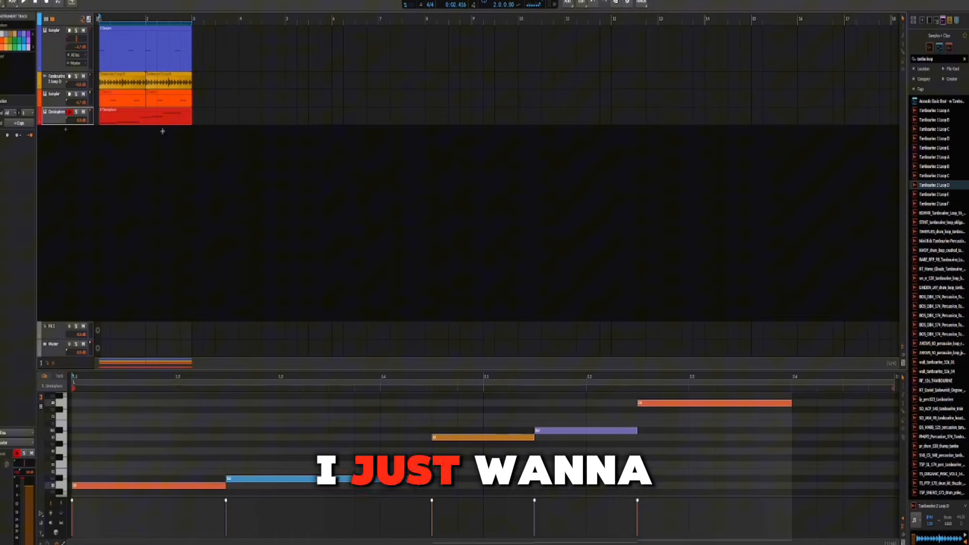
scroll(62, 121, "up", 3)
left_click_drag(62, 122, 62, 168)
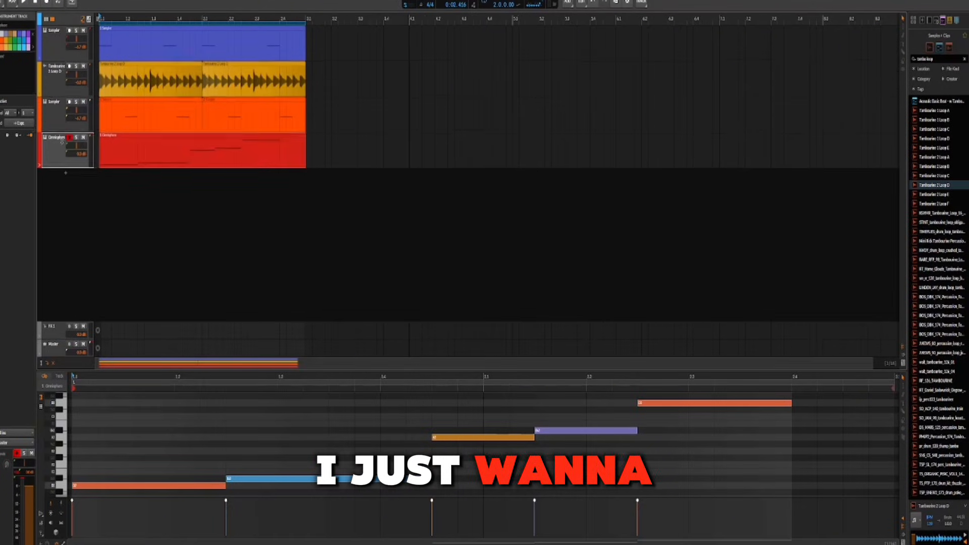
key("space")
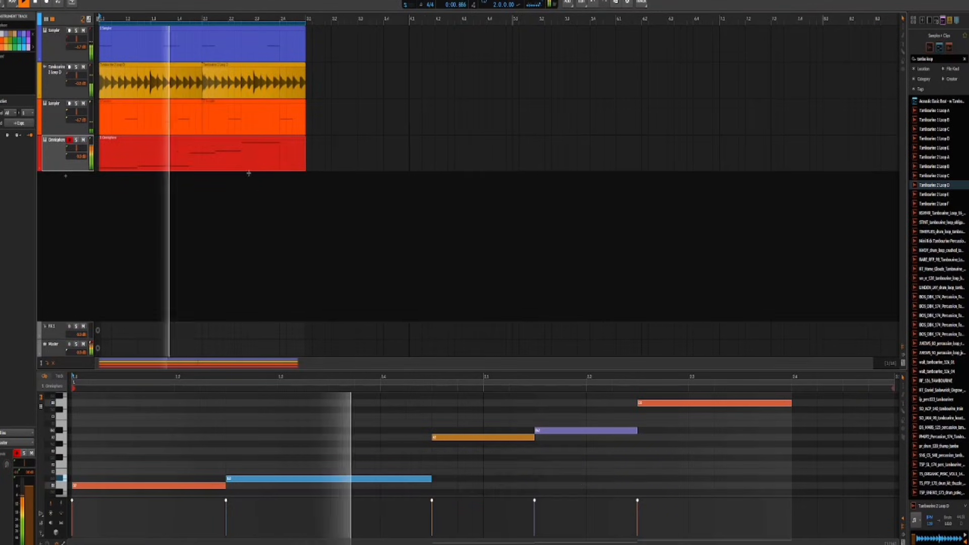
key("space")
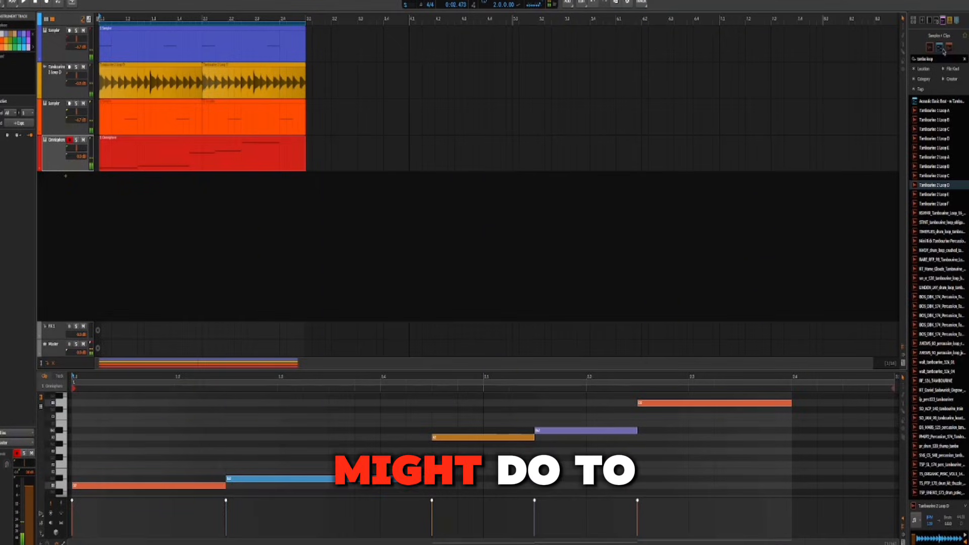
Search the browser's samples and clips for "think".
left_click(949, 22)
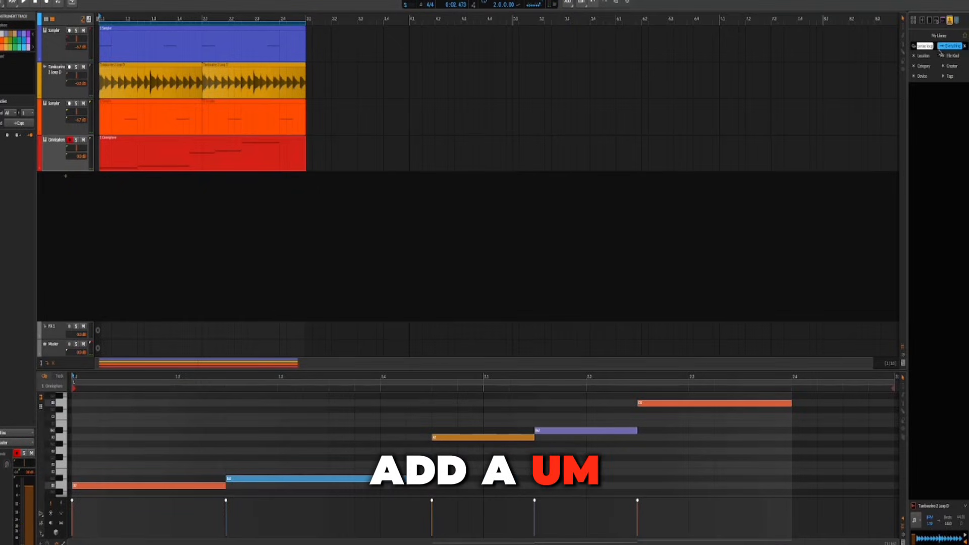
left_click(954, 47)
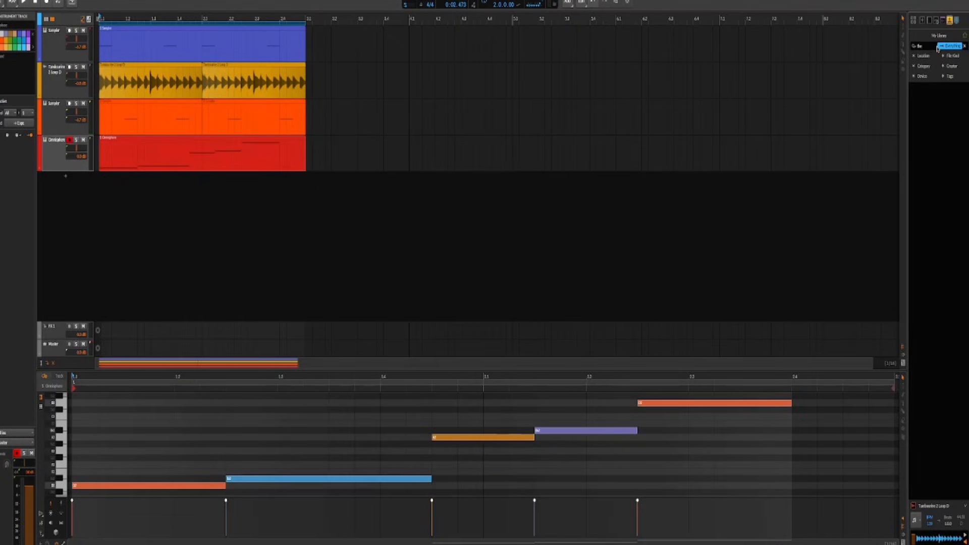
key("ctrl+super+space")
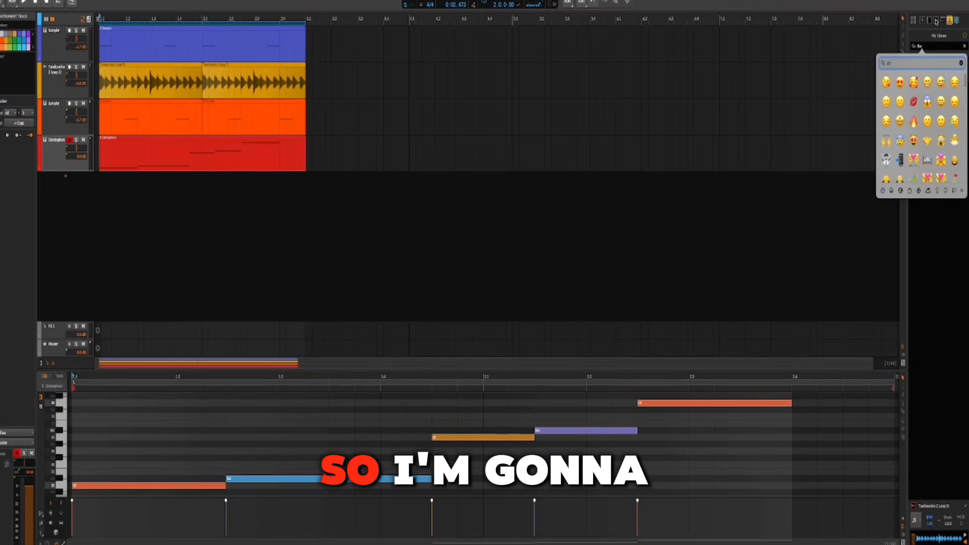
left_click(943, 21)
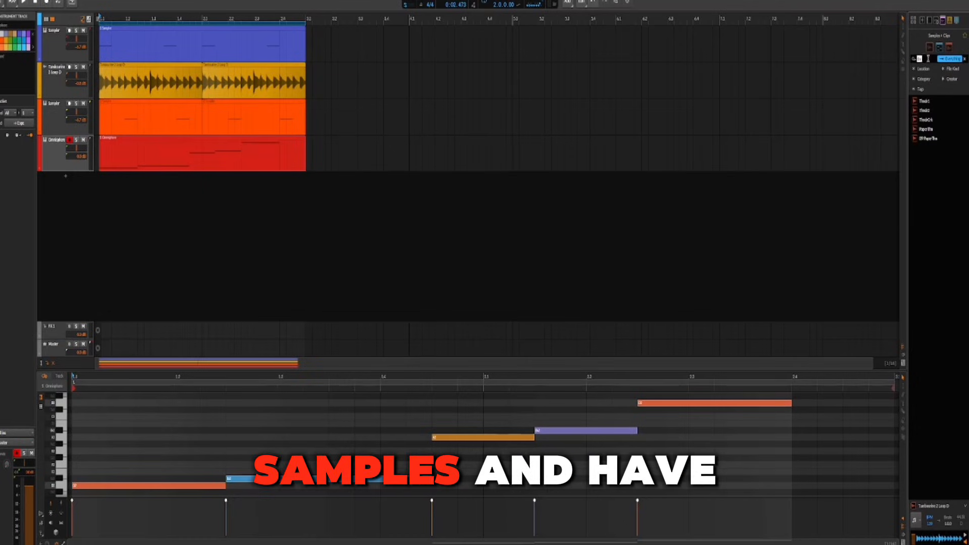
type("thi")
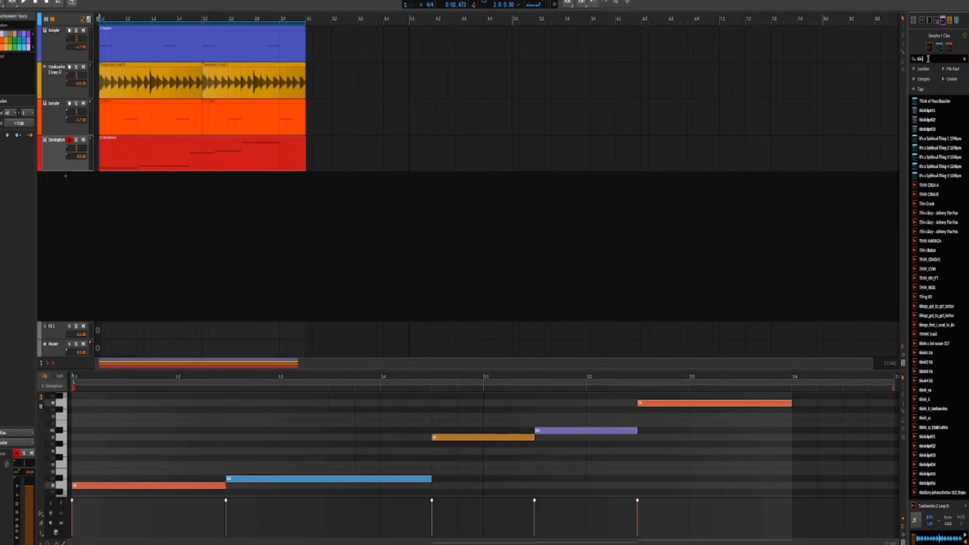
type("nk")
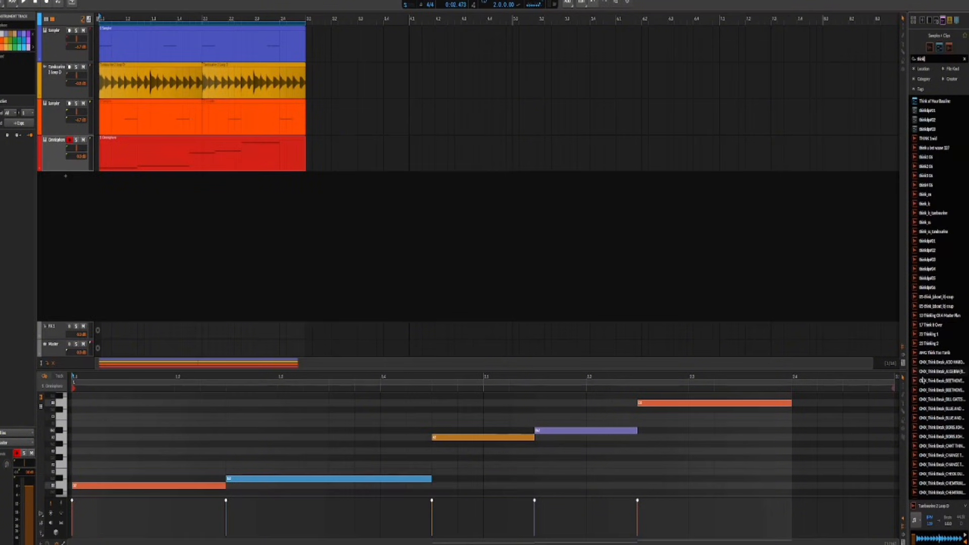
Preview the Think Break loops, place DO GIFS STOP LOOPING?_170 on a new track at bar 1 and widen the browser.
scroll(943, 380, "down", 5)
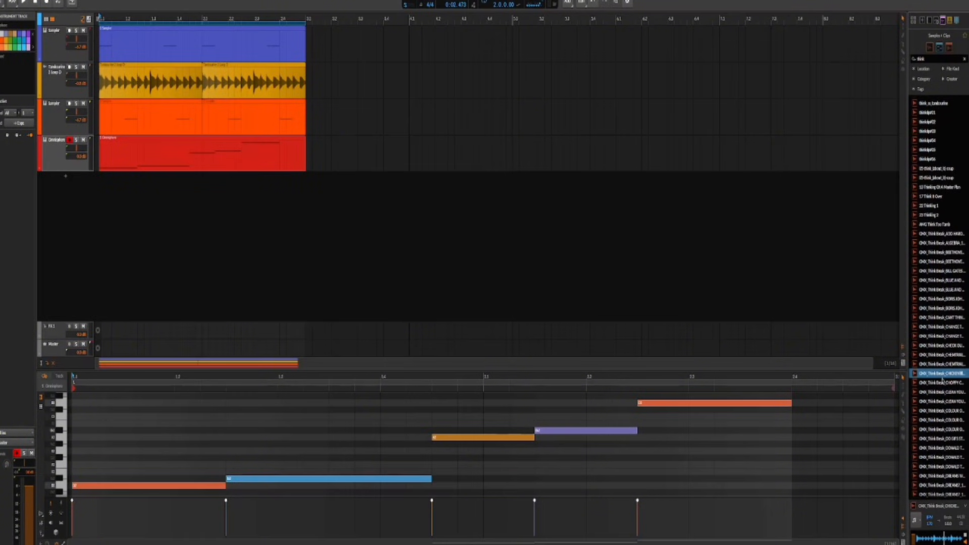
left_click(943, 382)
scroll(942, 381, "down", 3)
key("Down")
key("Down")
key("Down")
key("Down")
key("Down")
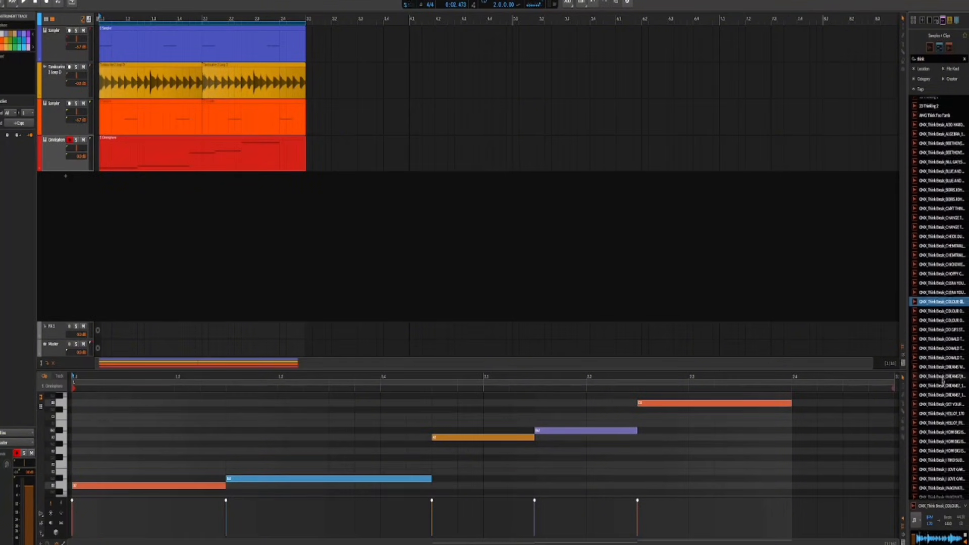
key("Down")
key("Down")
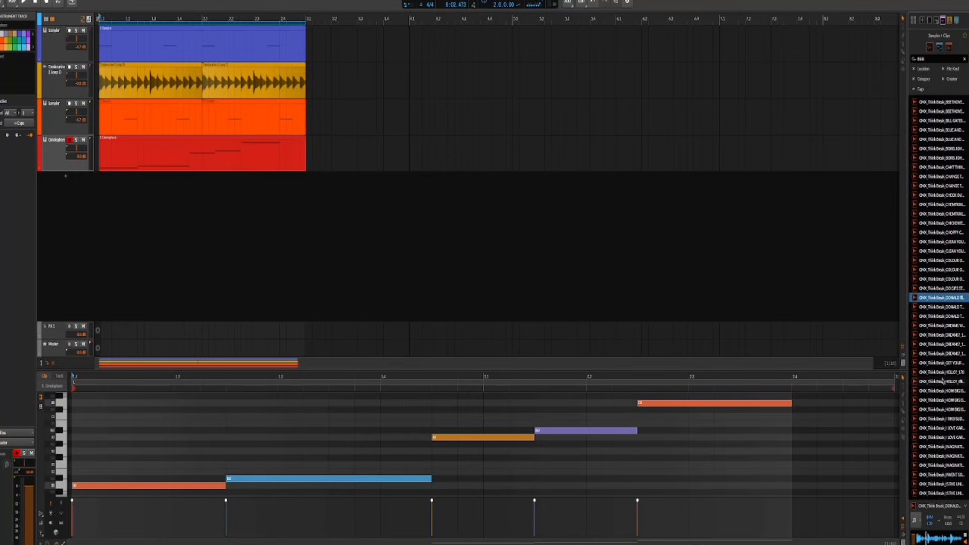
key("Up")
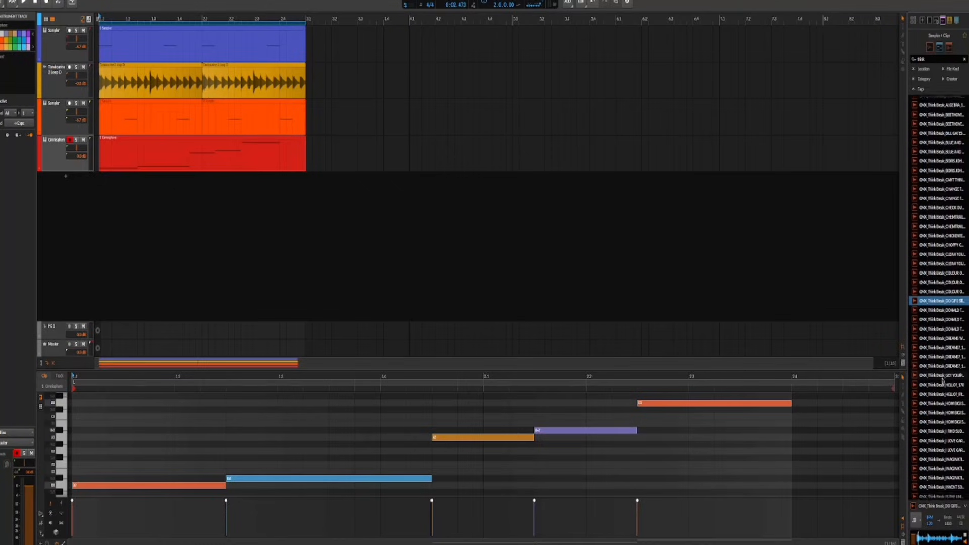
left_click_drag(932, 298, 104, 280)
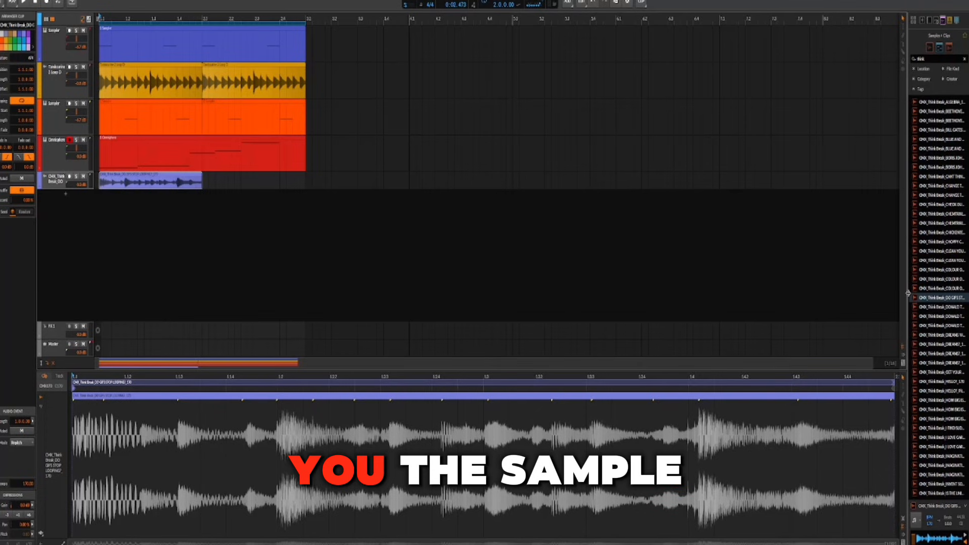
left_click_drag(907, 297, 852, 298)
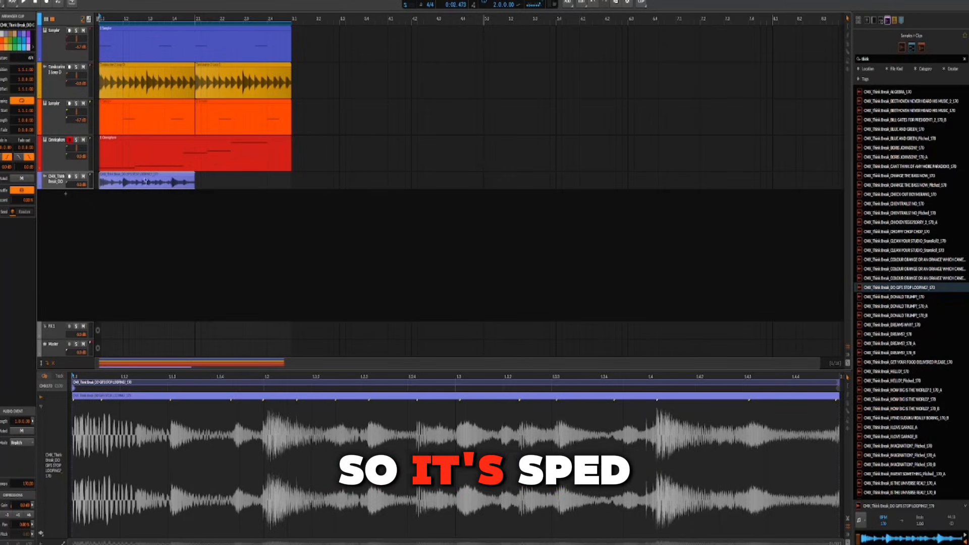
Play the loop, duplicate the break clip into the second bar and enlarge the break track.
key("space")
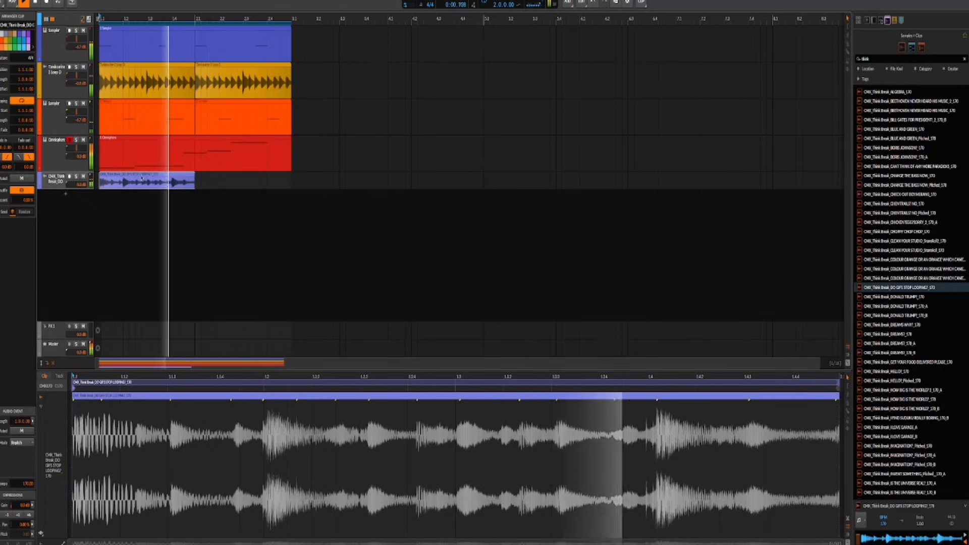
key("ctrl+d")
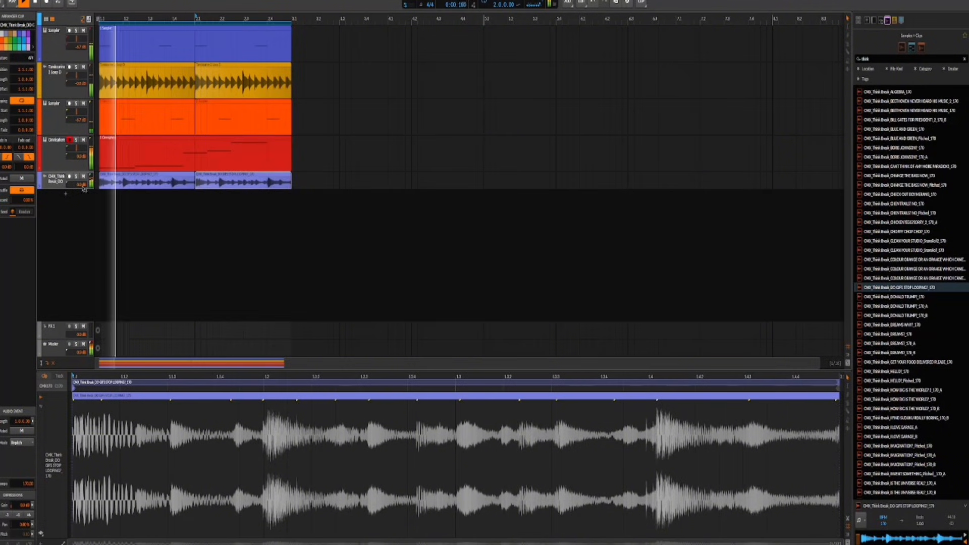
left_click_drag(55, 189, 65, 263)
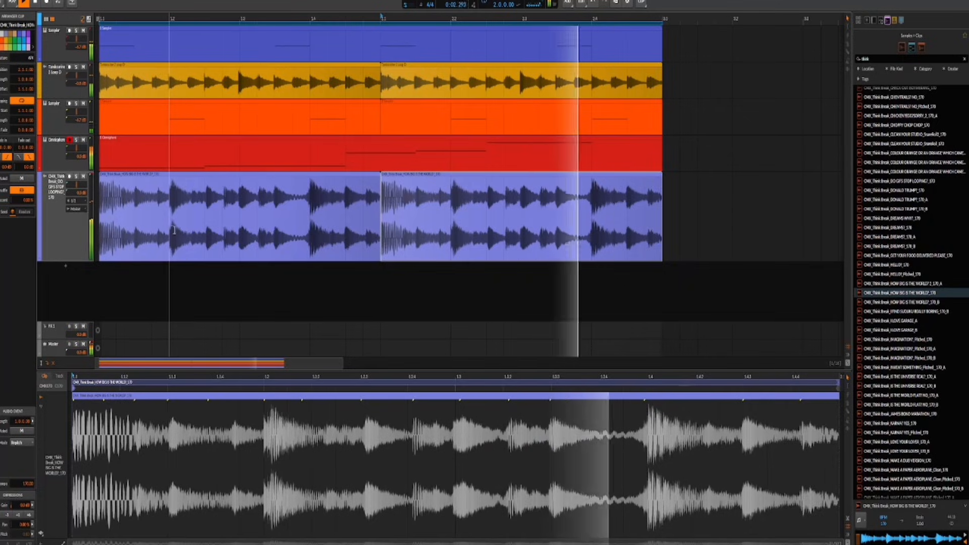
Try duplicating the section of the break that starts on beat 2 of the first bar, and undo it.
left_click_drag(172, 230, 274, 230)
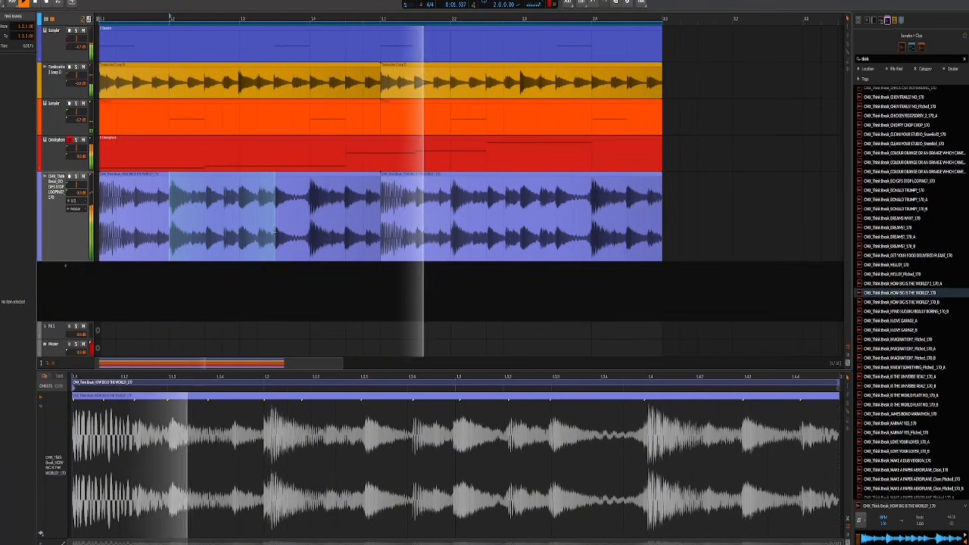
key("ctrl+d")
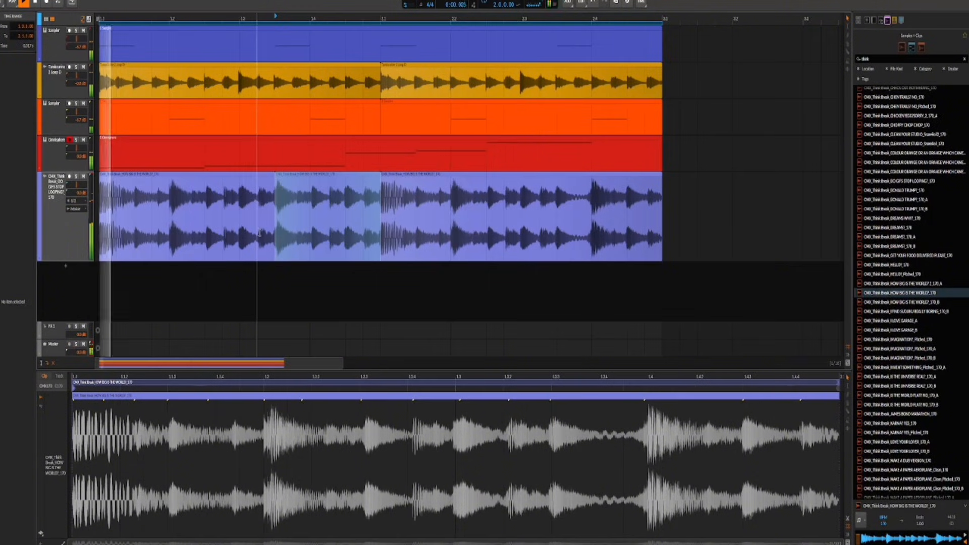
key("ctrl+z")
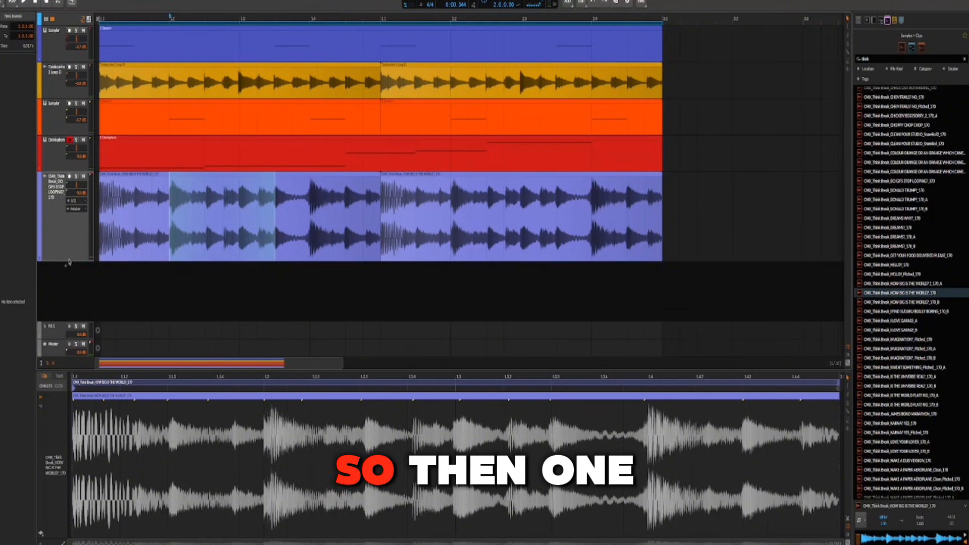
Move the break track directly below the tambourine track and play the drums from the start with the Omnisphere track muted.
left_click_drag(69, 259, 58, 91)
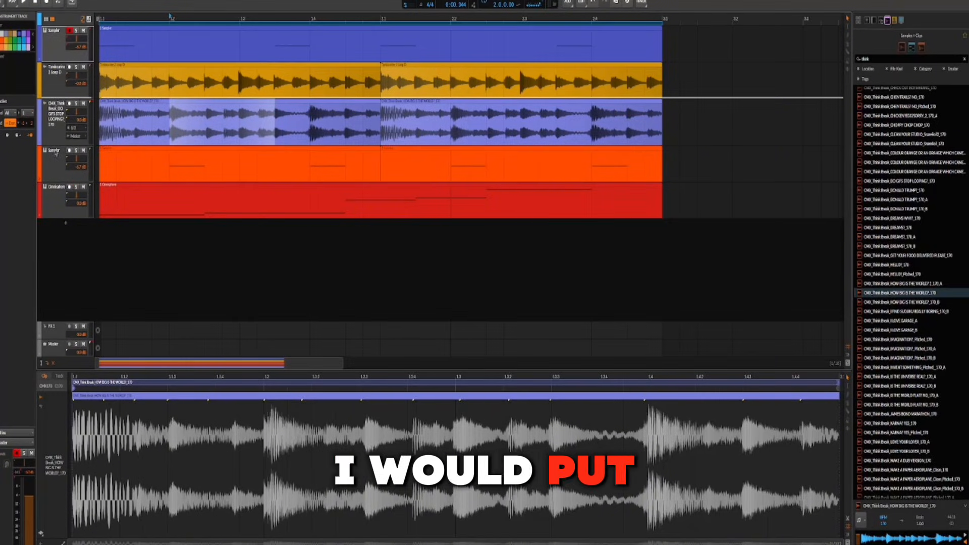
left_click(84, 186)
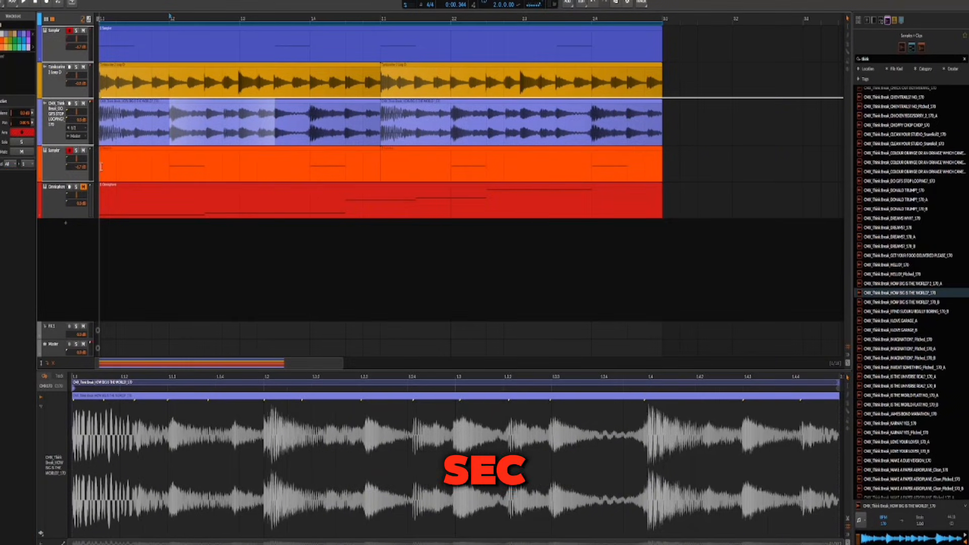
left_click(101, 166)
key("space")
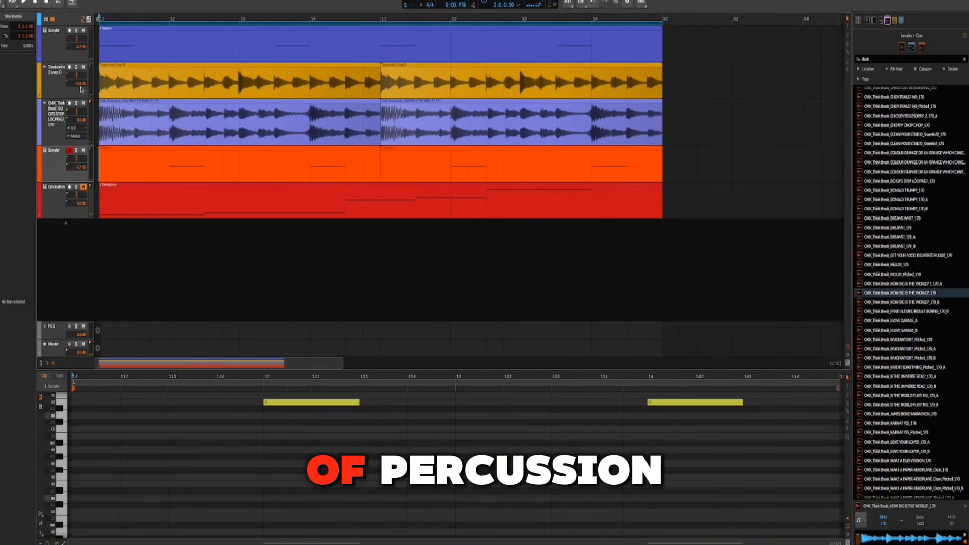
key("space")
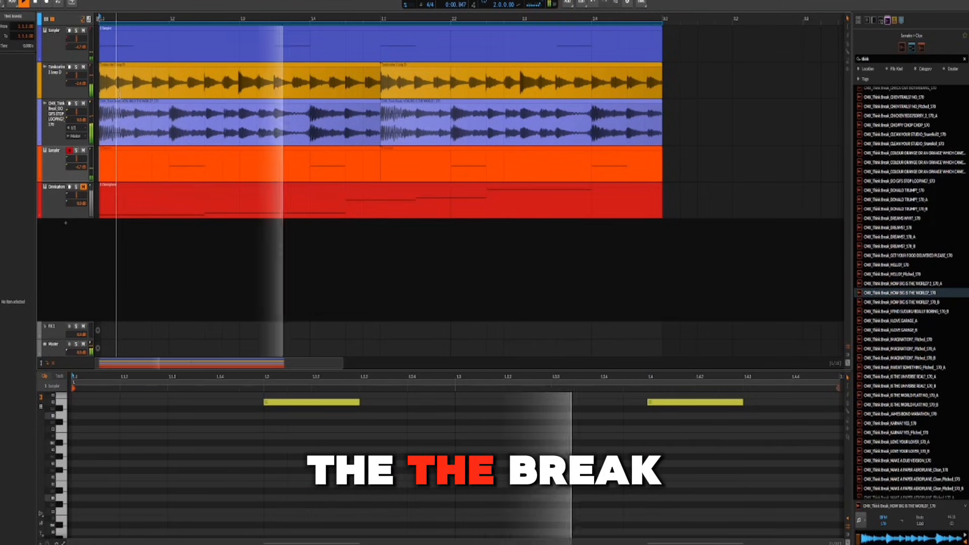
key("space")
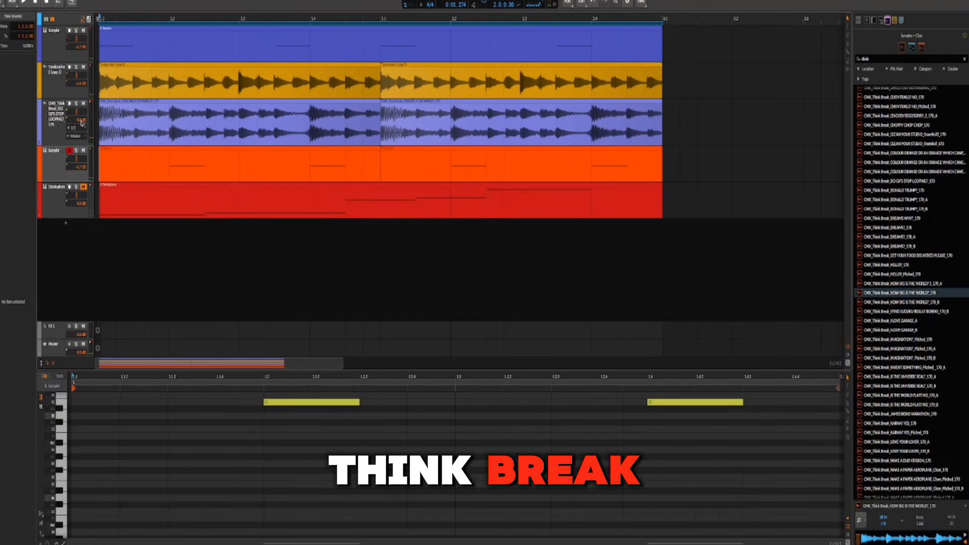
Group the two Sampler tracks, the tambourine and the break, and load a drum effects chain onto the group.
left_click(52, 44)
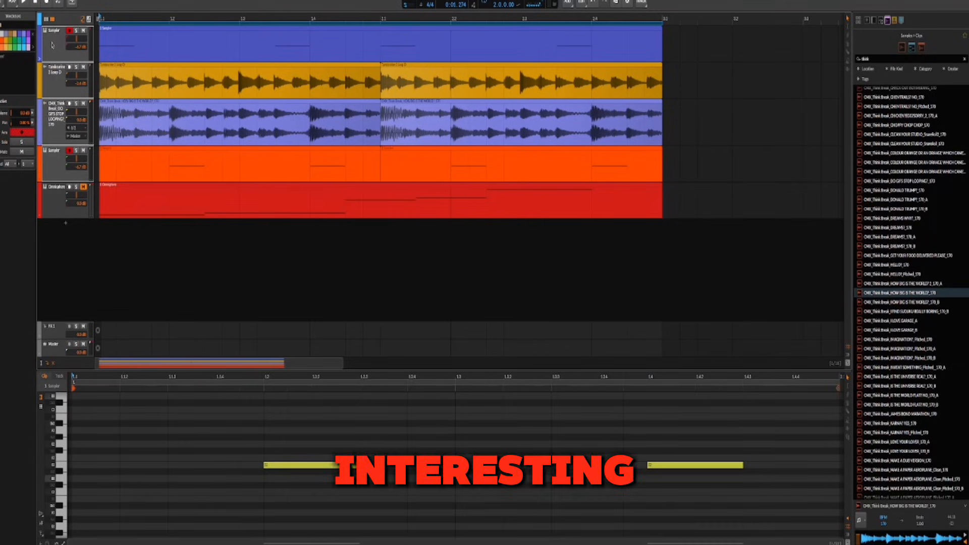
key("ctrl+g")
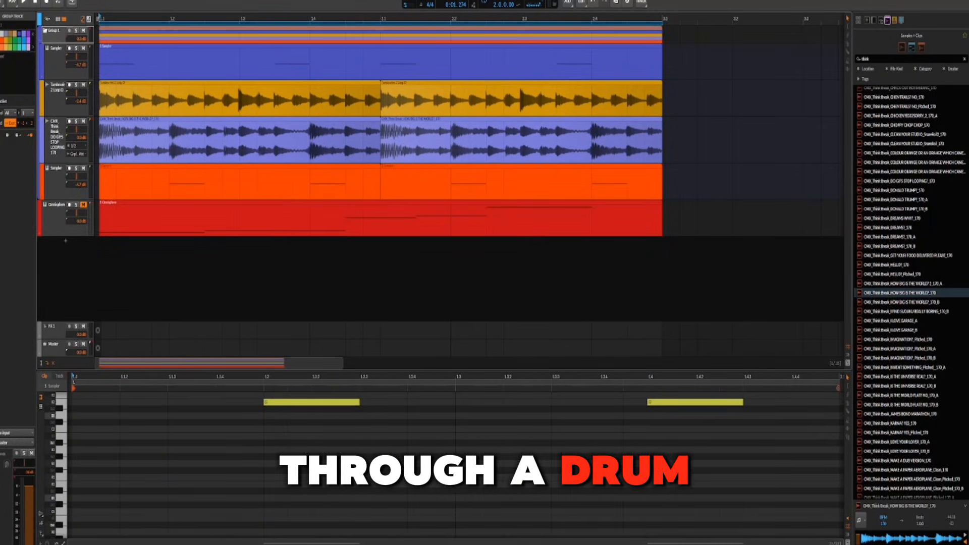
key("d")
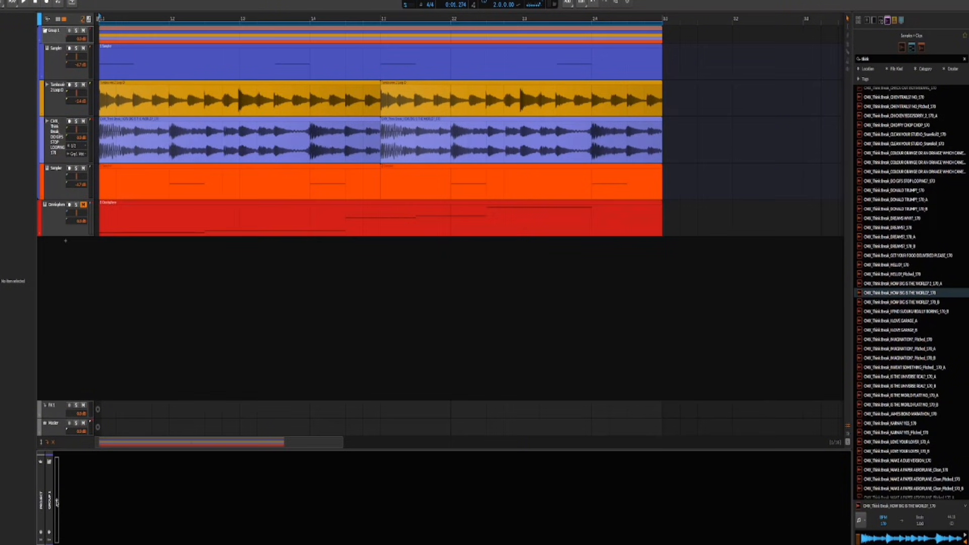
left_click(57, 502)
type("dr")
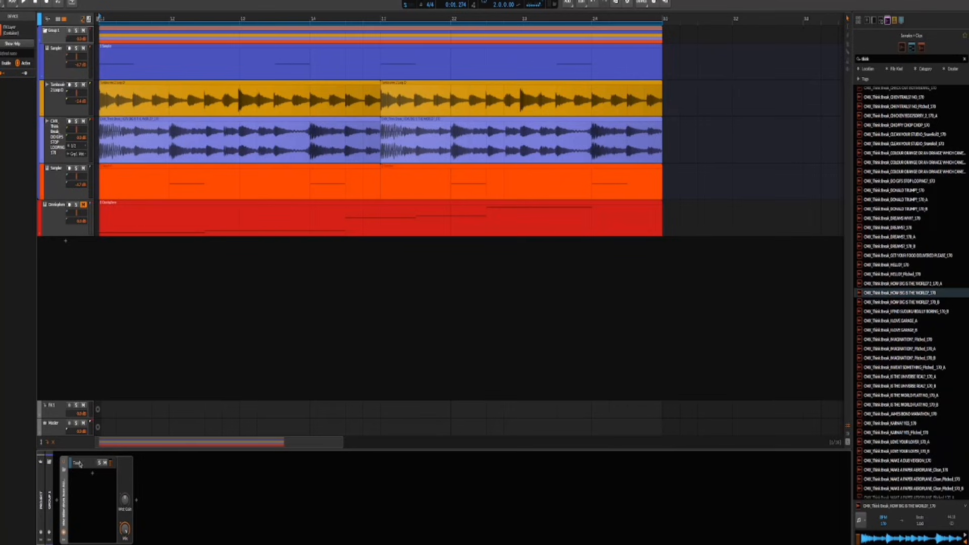
Solo the drum group and play it with its effects chain bypassed to check the group's level.
left_click(76, 31)
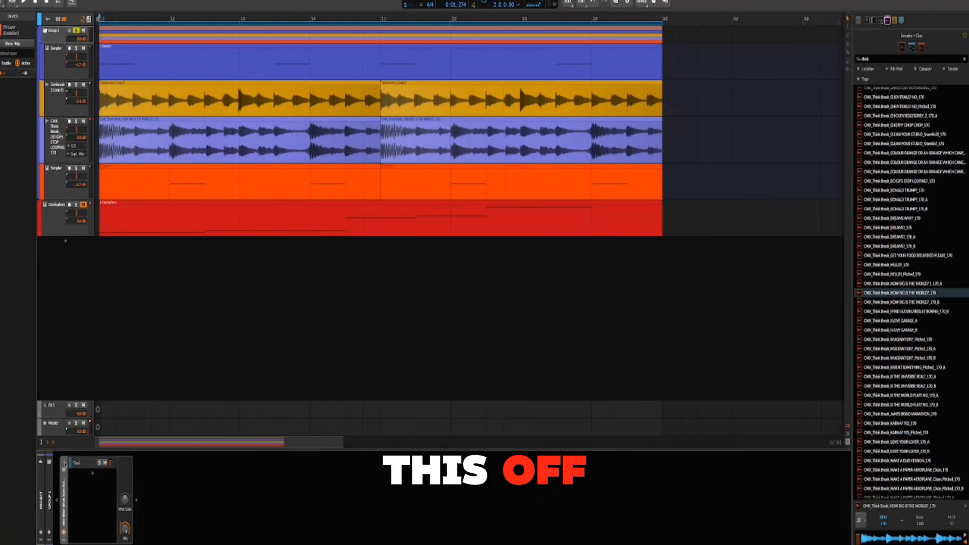
key("space")
left_click(49, 472)
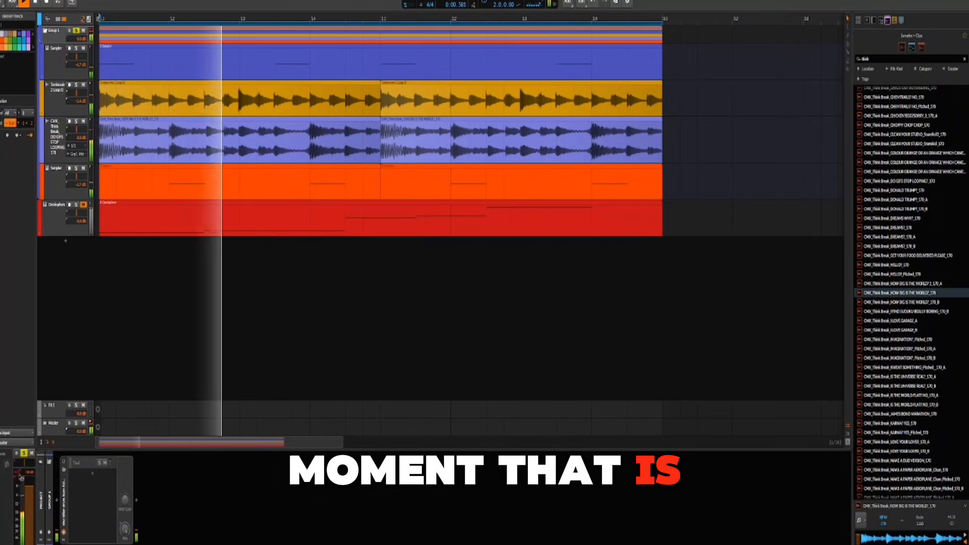
key("space")
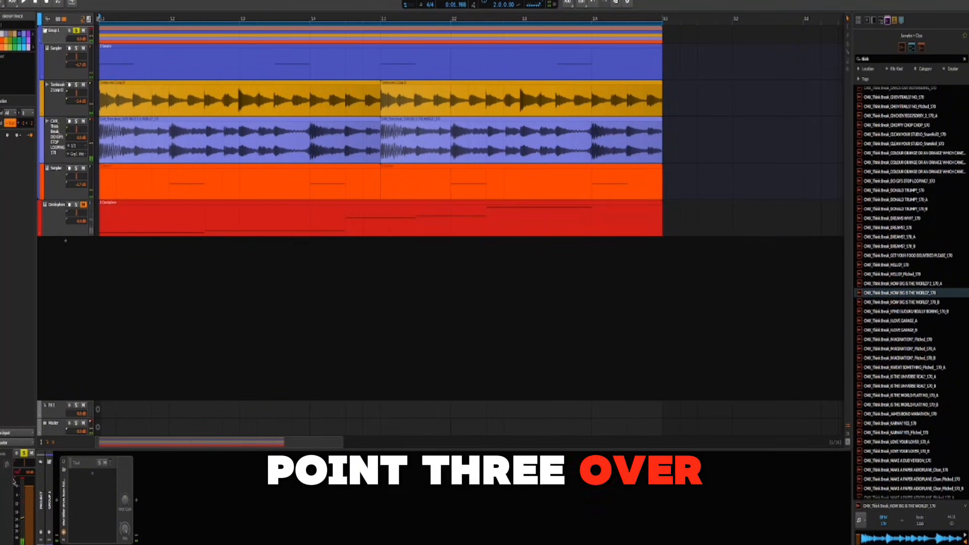
key("space")
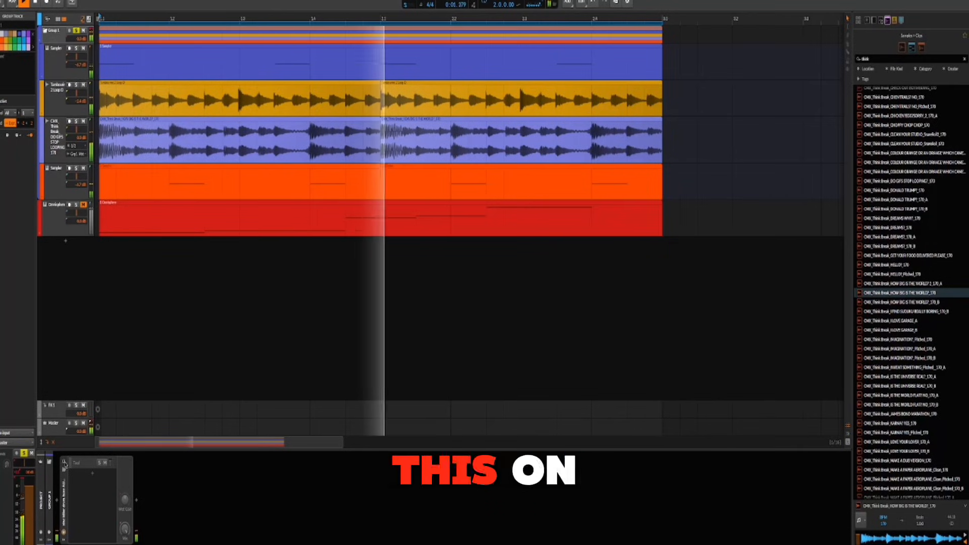
Compare the drums with the effects chain on and off during playback, leave it enabled and select the drum group.
left_click(64, 463)
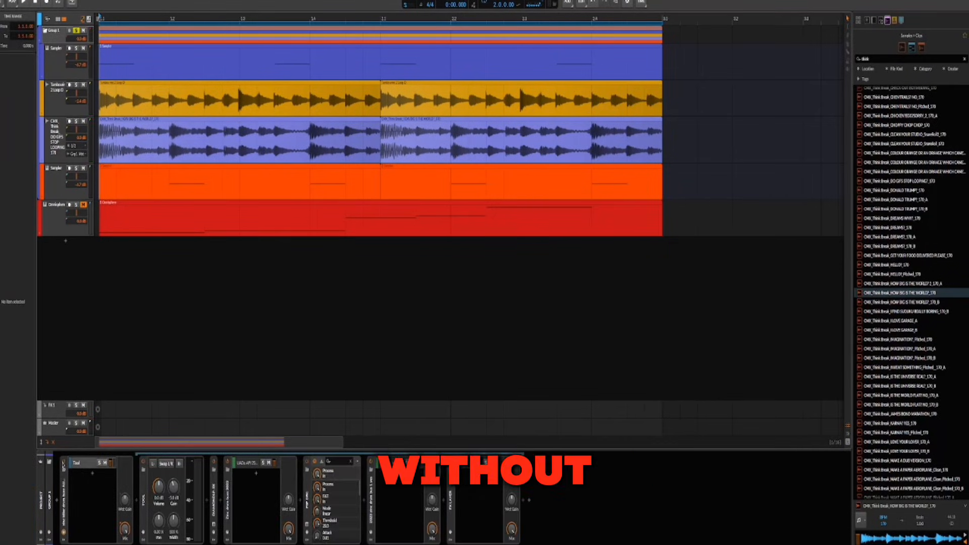
left_click(64, 463)
key("space")
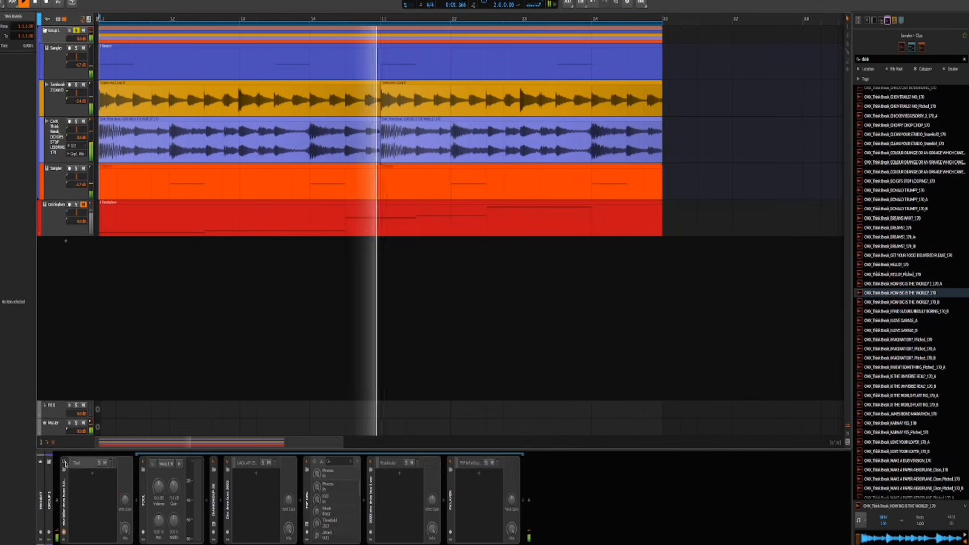
left_click(64, 463)
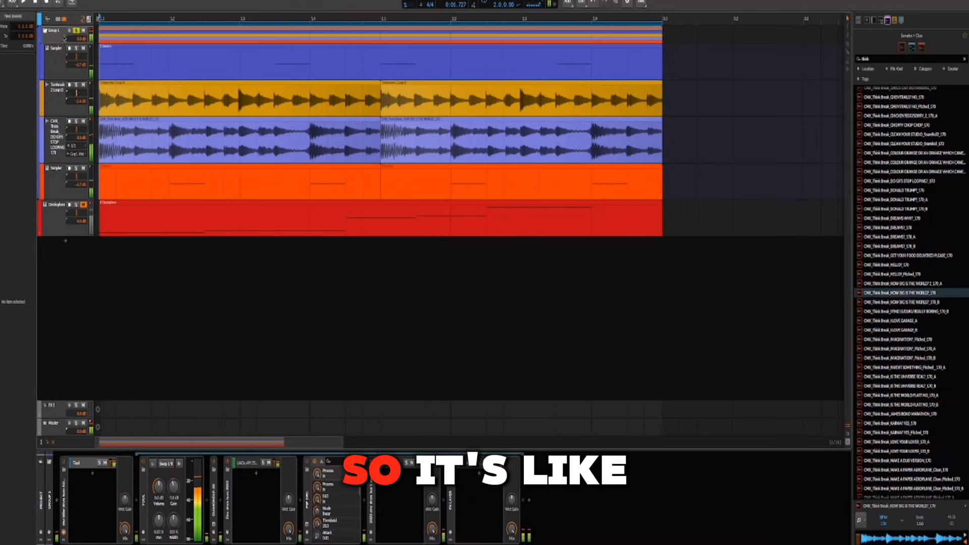
left_click(58, 32)
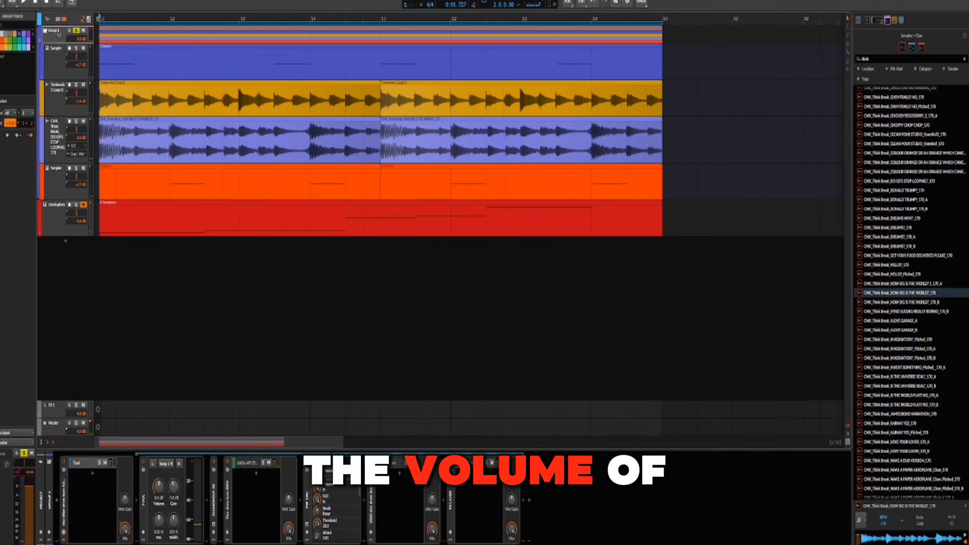
Play the soloed drums while examining the PSP D-R-C expander and the FabFilter Pro-L limiter inside the group's effects chain.
key("space")
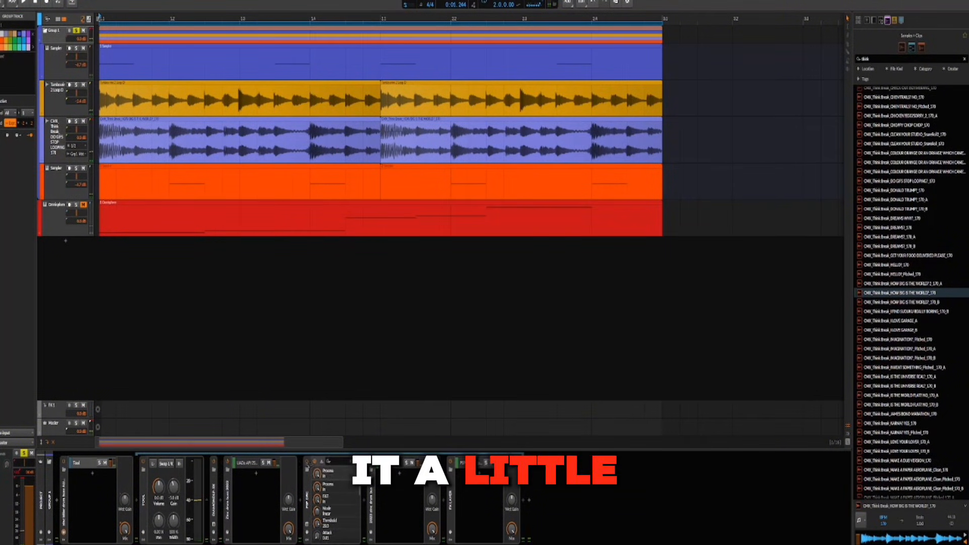
left_click(307, 525)
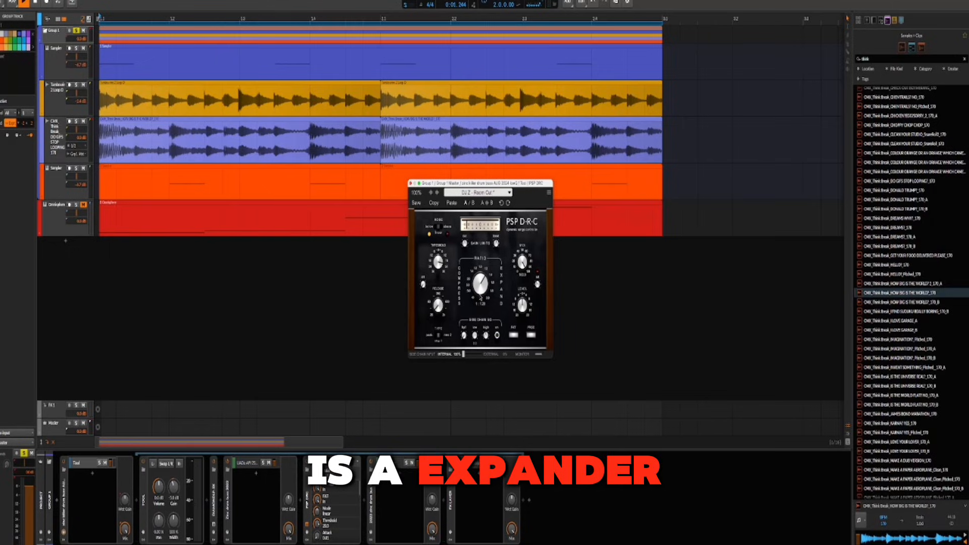
key("space")
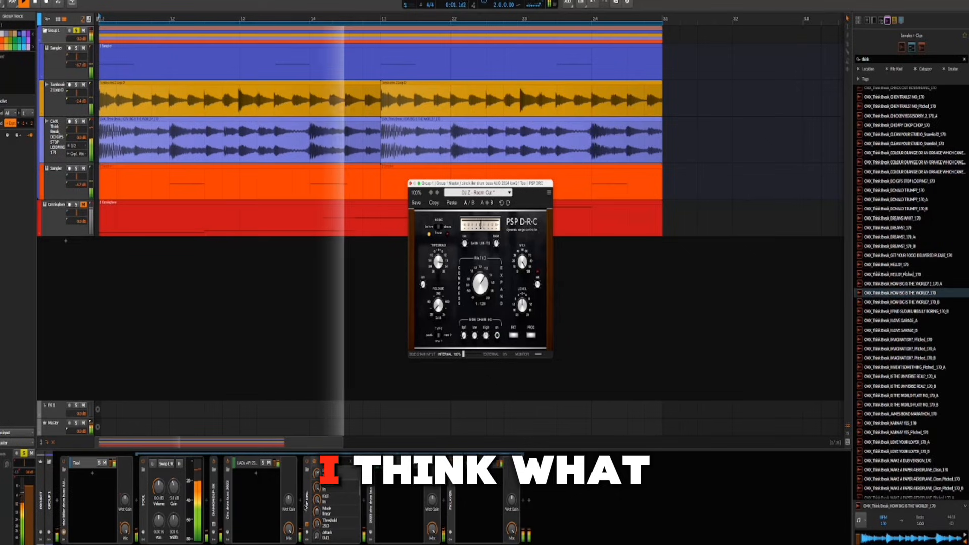
left_click(253, 467)
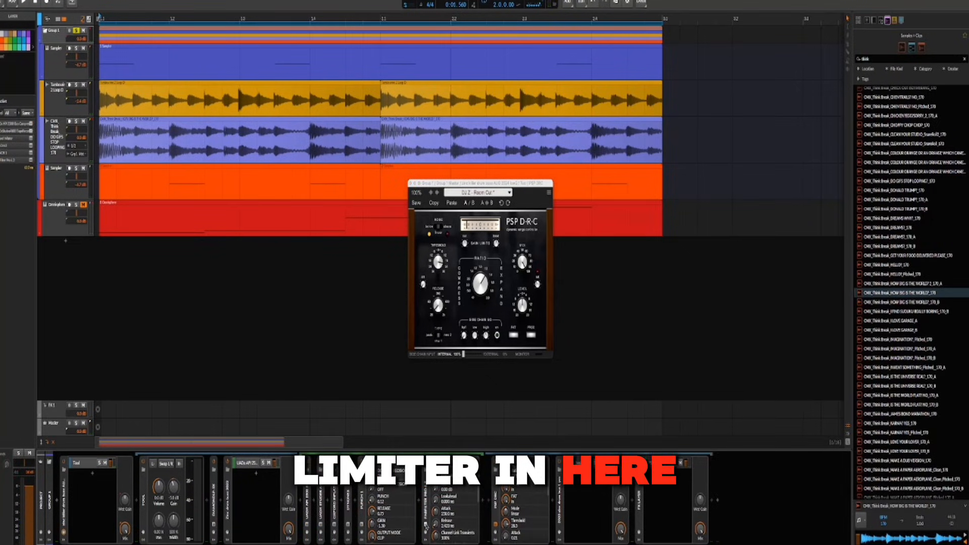
left_click(426, 525)
key("space")
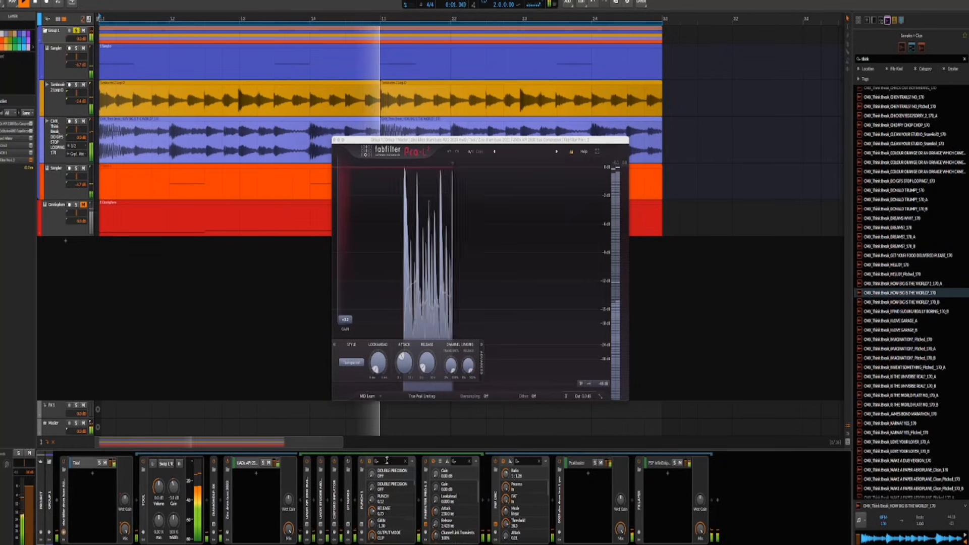
Lower the upper bands of the custom bias curve in the zynaptiq PUNCH plug-in within the drum effects chain.
left_click(362, 525)
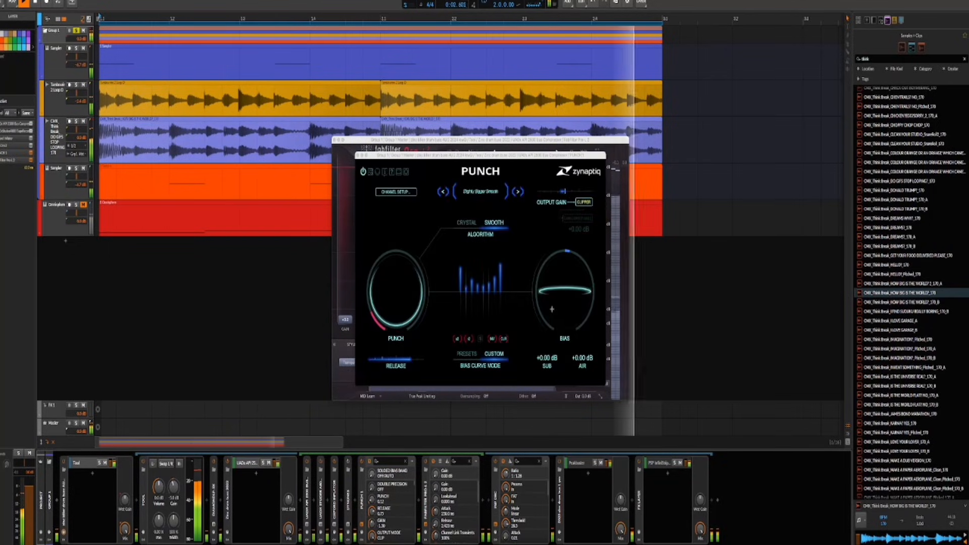
left_click_drag(500, 267, 460, 272)
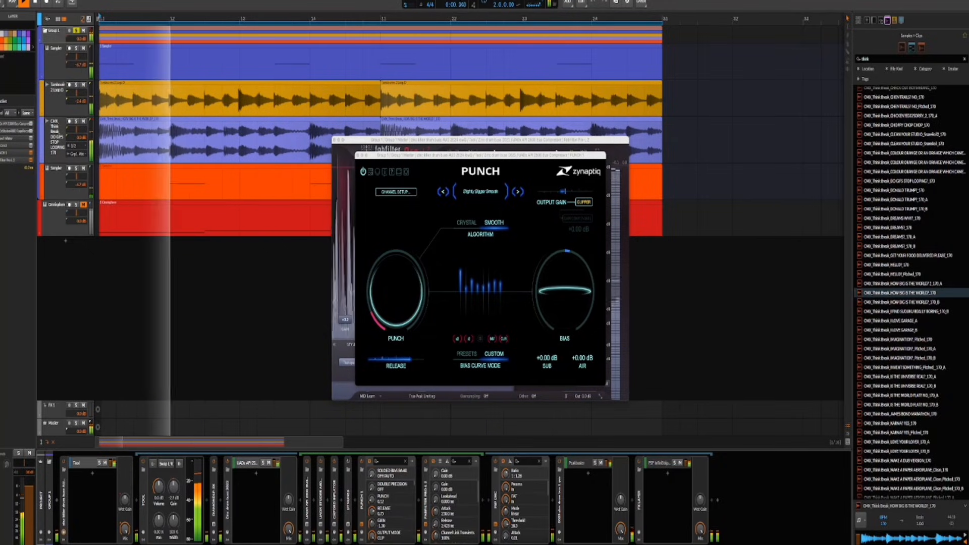
left_click_drag(178, 493, 179, 493)
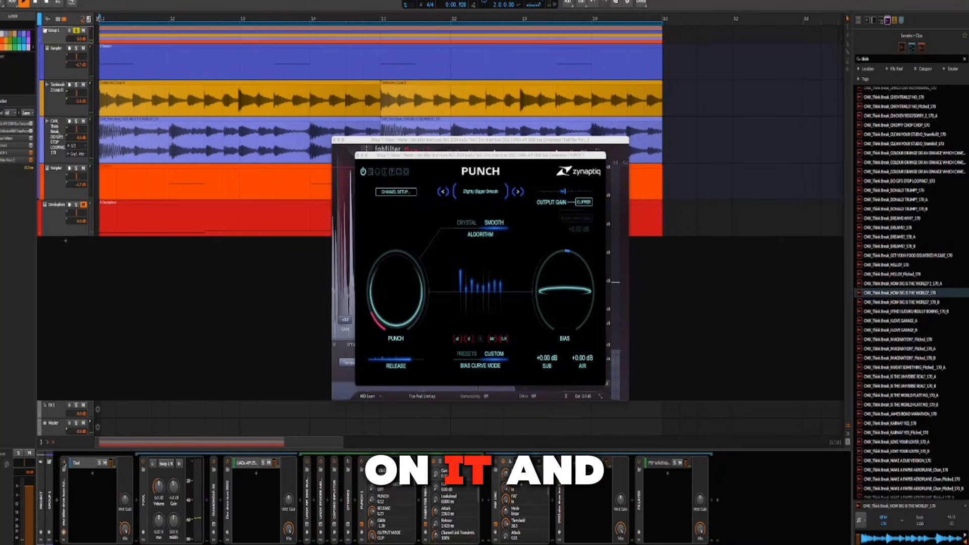
Play the full loop with Omnisphere unmuted, close the PUNCH, Pro-L and PSP D-R-C windows, and stop playback.
key("space")
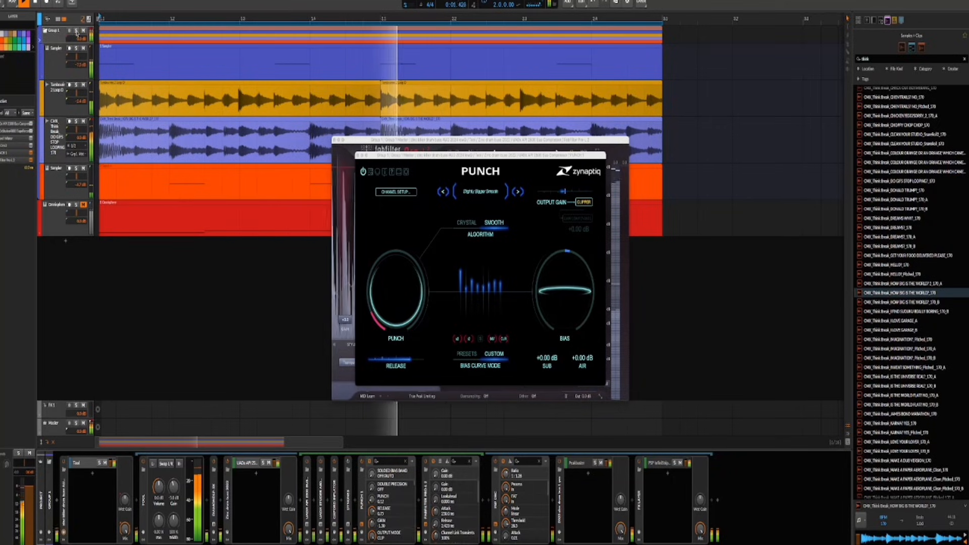
left_click(357, 155)
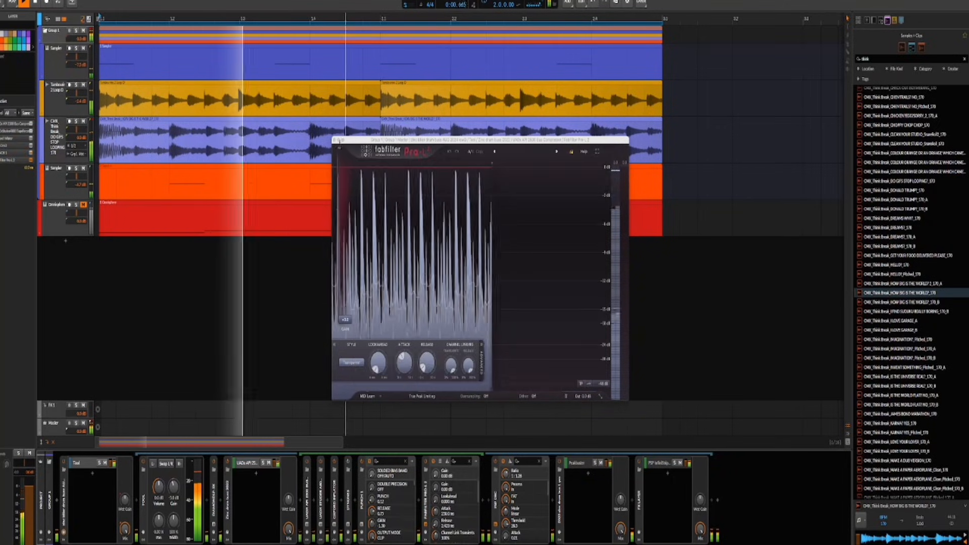
left_click(335, 140)
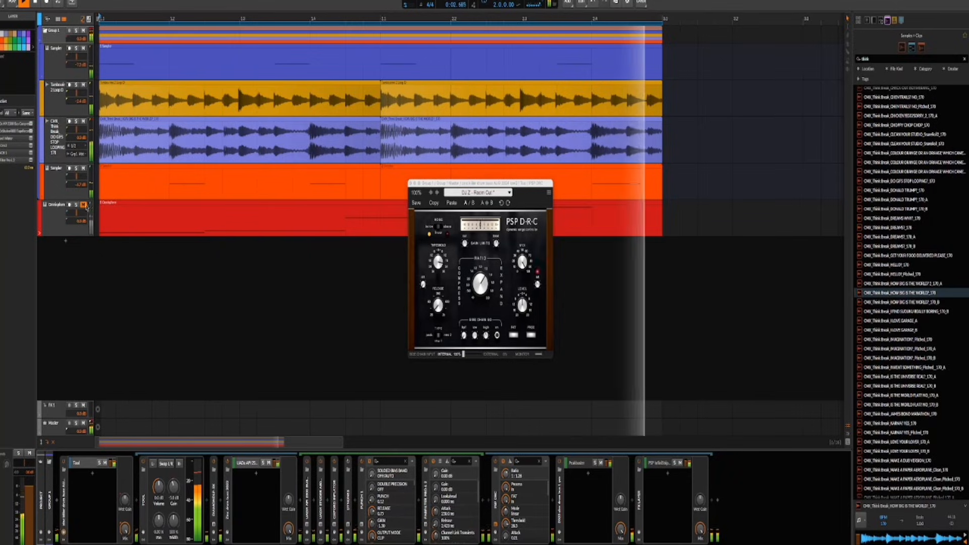
left_click(411, 184)
scroll(359, 217, "down", 5)
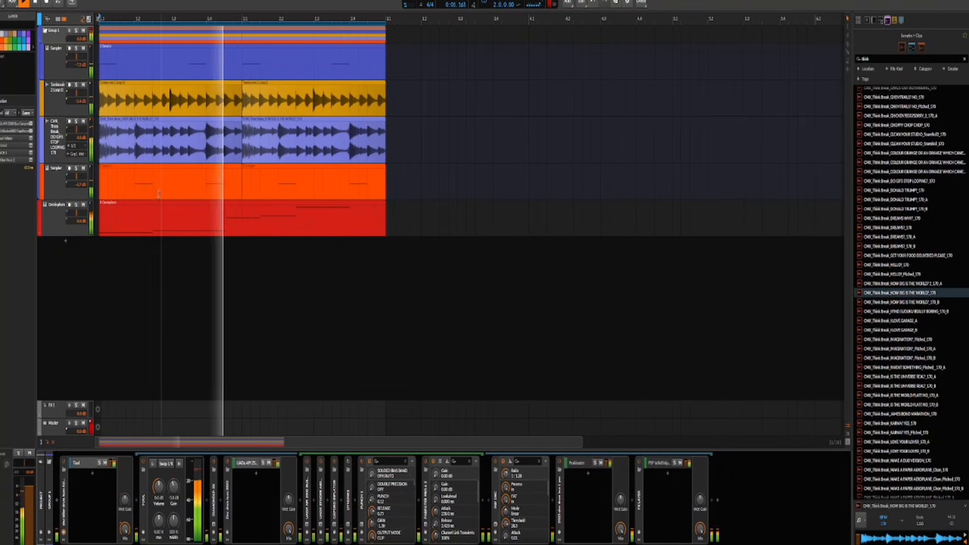
key("space")
scroll(110, 198, "down", 5)
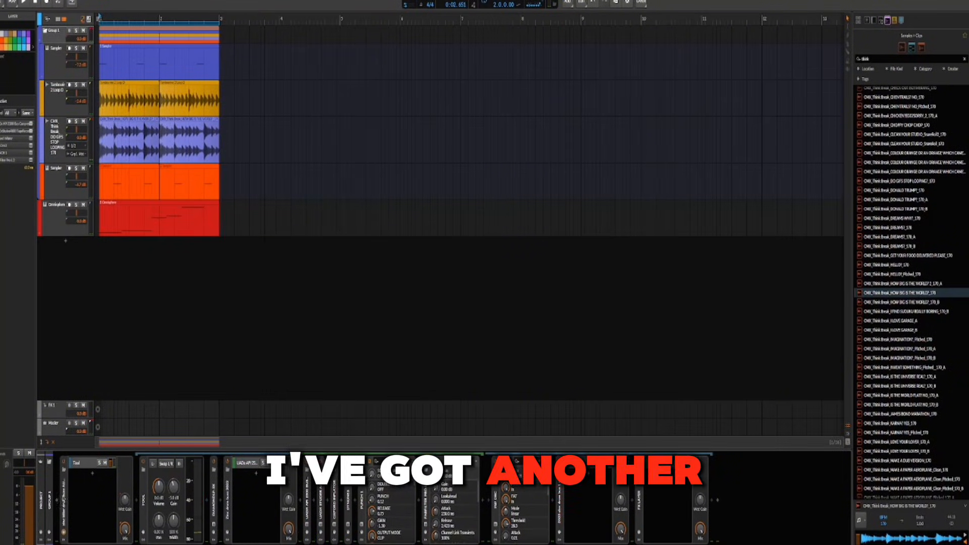
Collapse the drum effects chain and add the Mix DRUMS plug-in after it on the drum group.
double_click(64, 498)
left_click(71, 502)
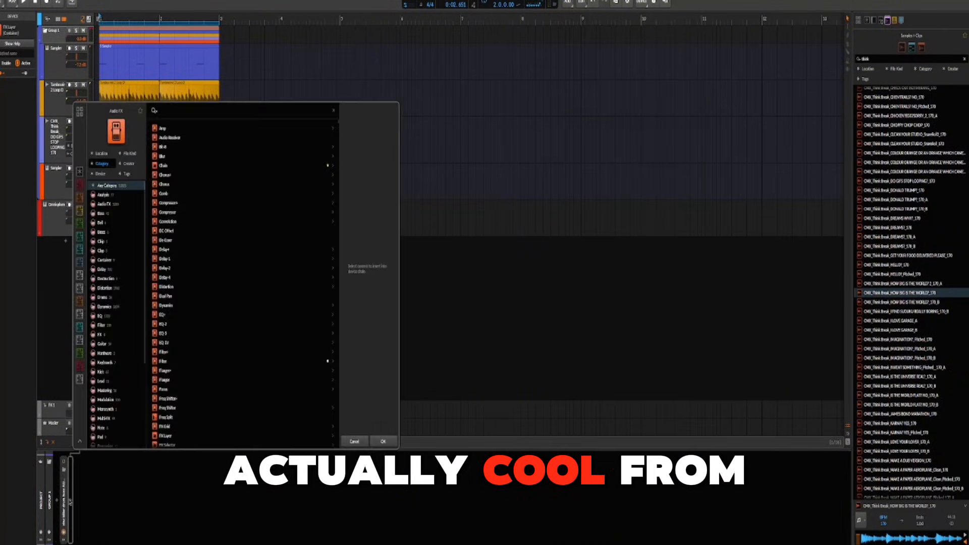
type("mix")
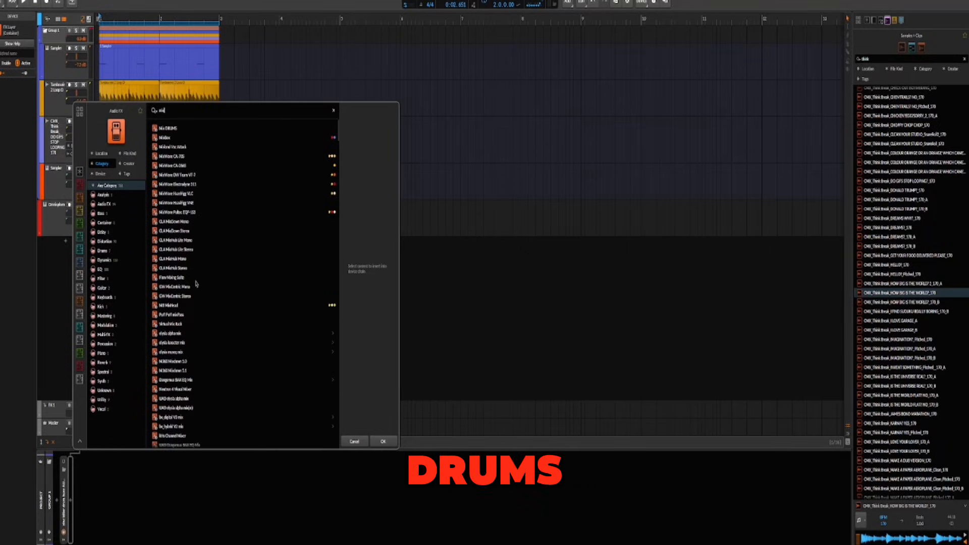
left_click(168, 129)
double_click(169, 129)
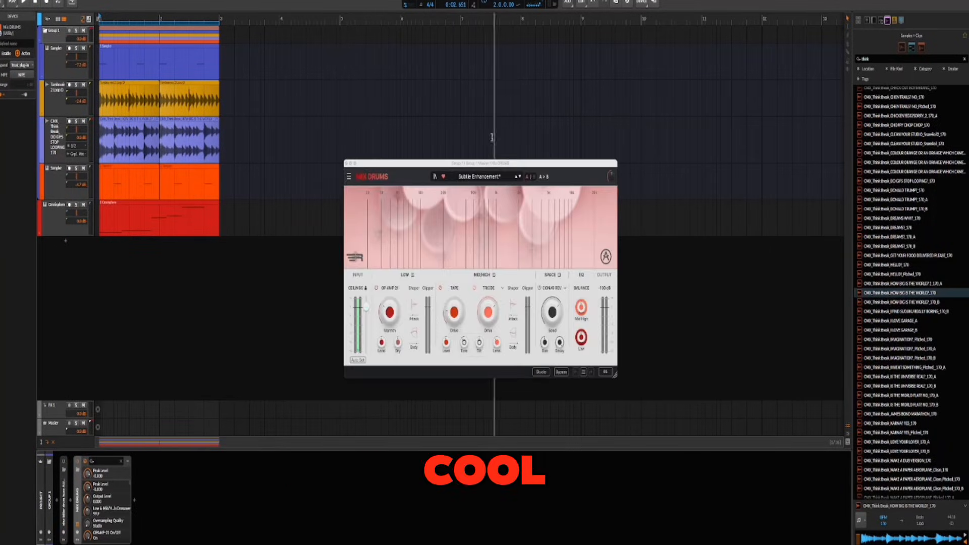
Load the DJZ Drum Bus Sweetener preset in Mix DRUMS and play the soloed drum group through it.
left_click(479, 176)
mouse_move(477, 186)
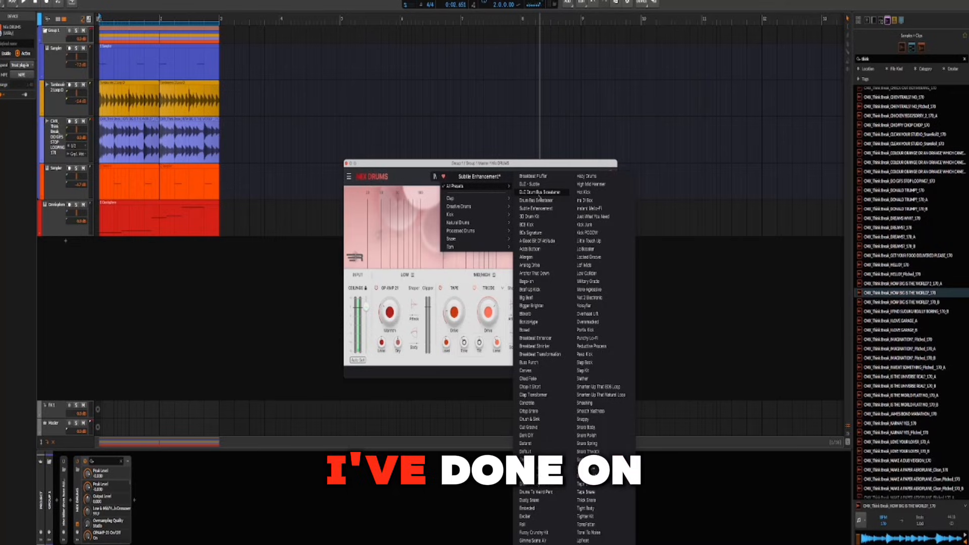
left_click(539, 192)
key("space")
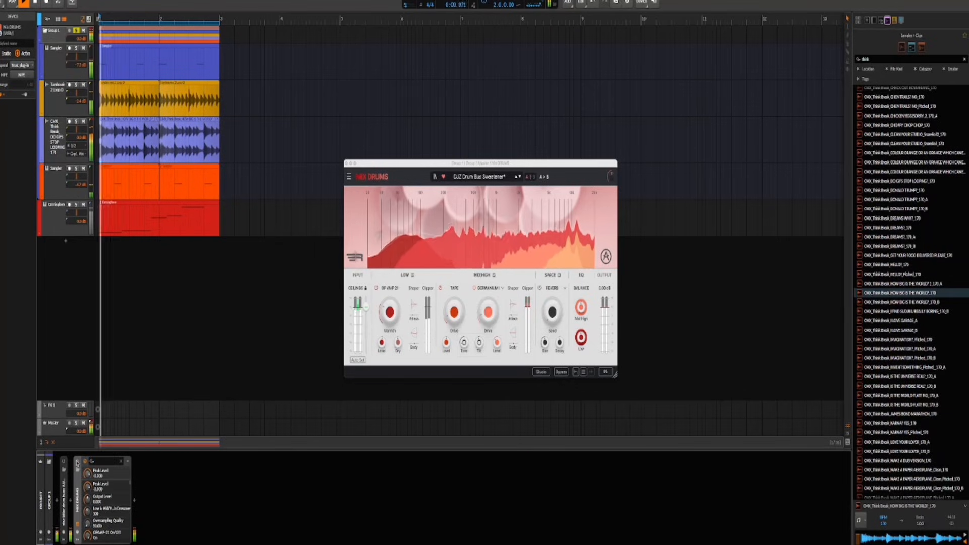
left_click(52, 31)
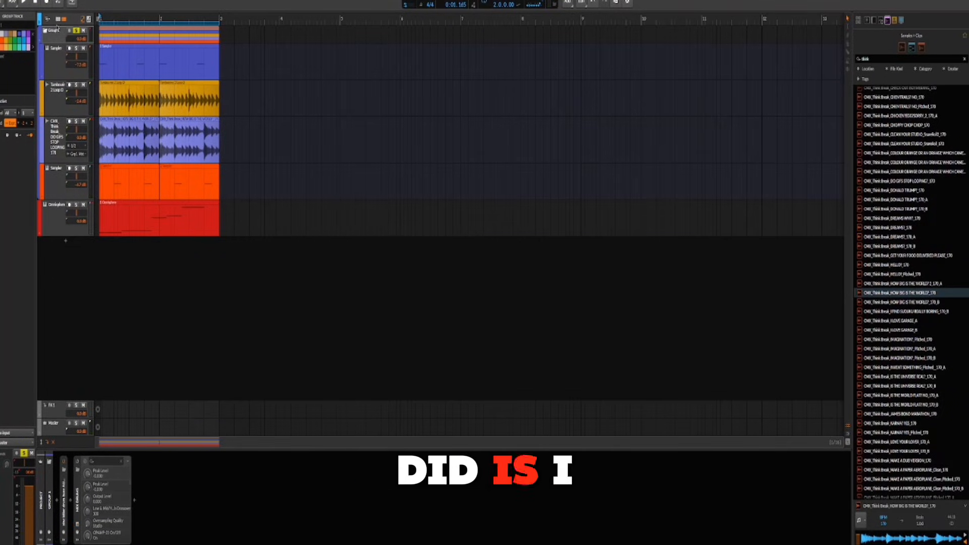
Fold up the drum group and play its tracks together with the Omnisphere bass.
left_click(55, 177)
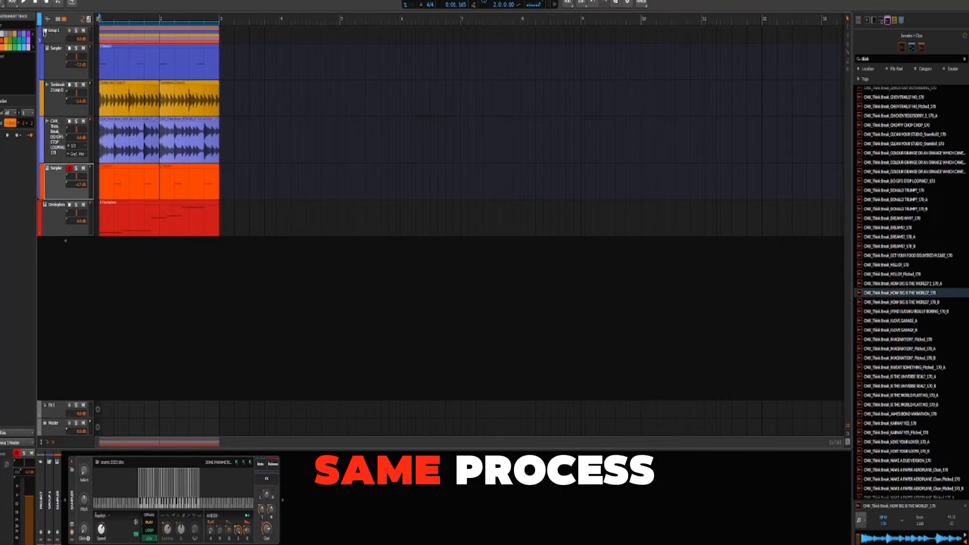
left_click(57, 33)
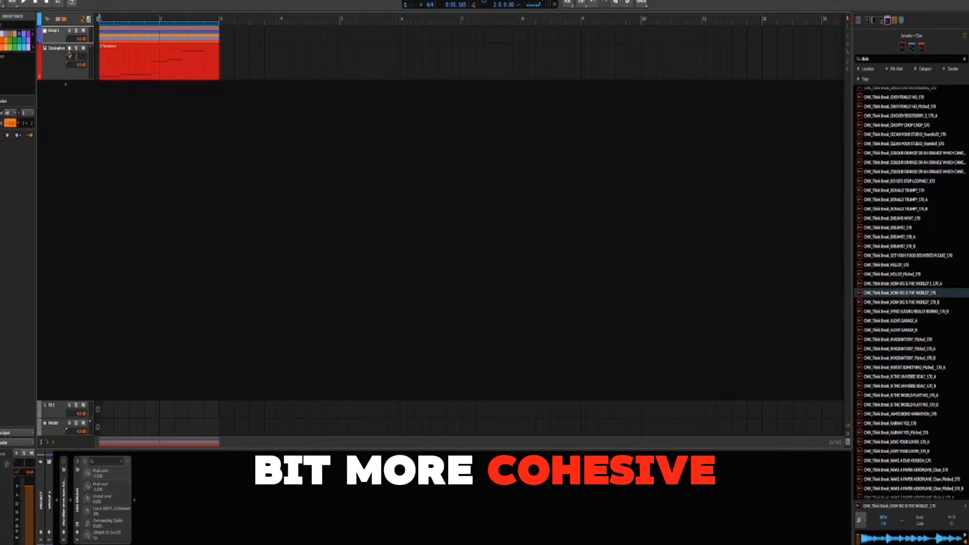
key("space")
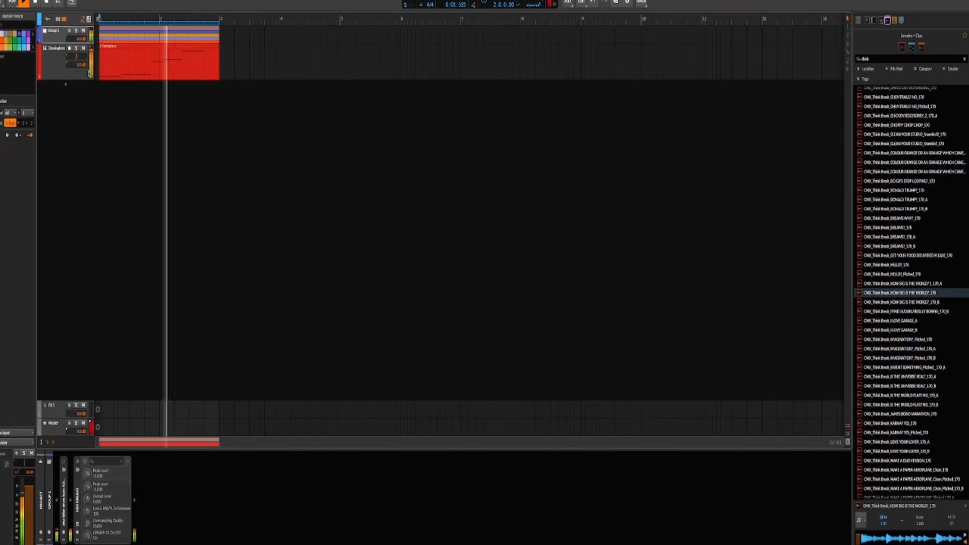
Add ShaperBox 3 after the instrument on the Omnisphere track.
left_click(60, 67)
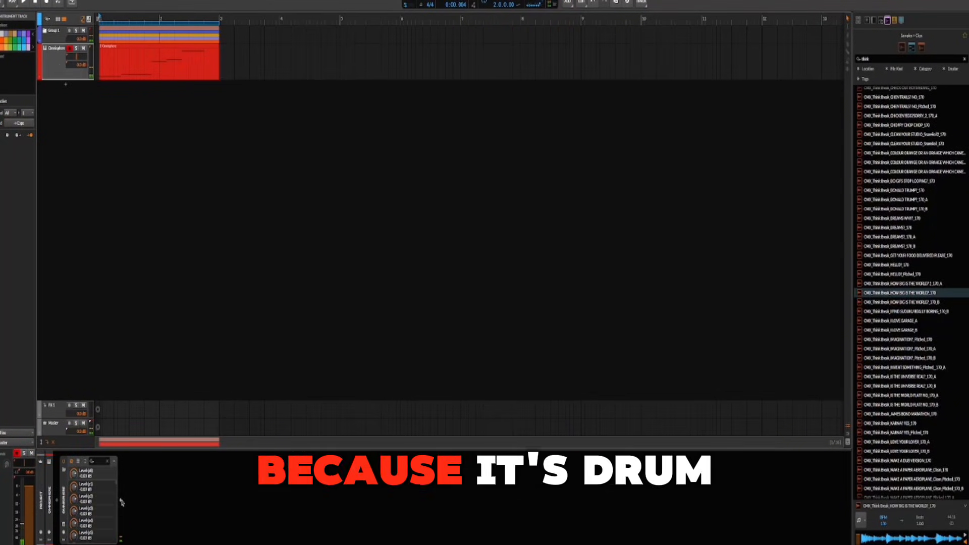
left_click(120, 500)
type("shaper")
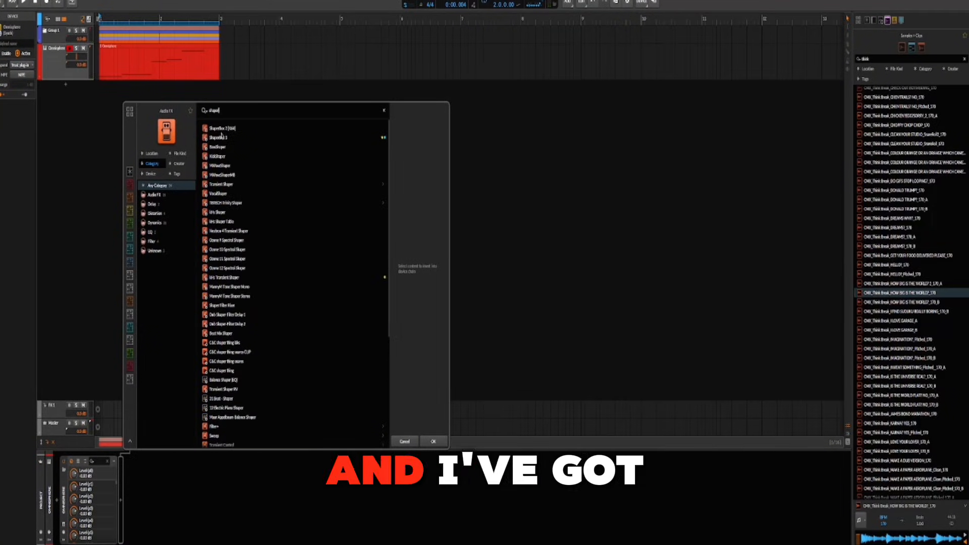
double_click(222, 137)
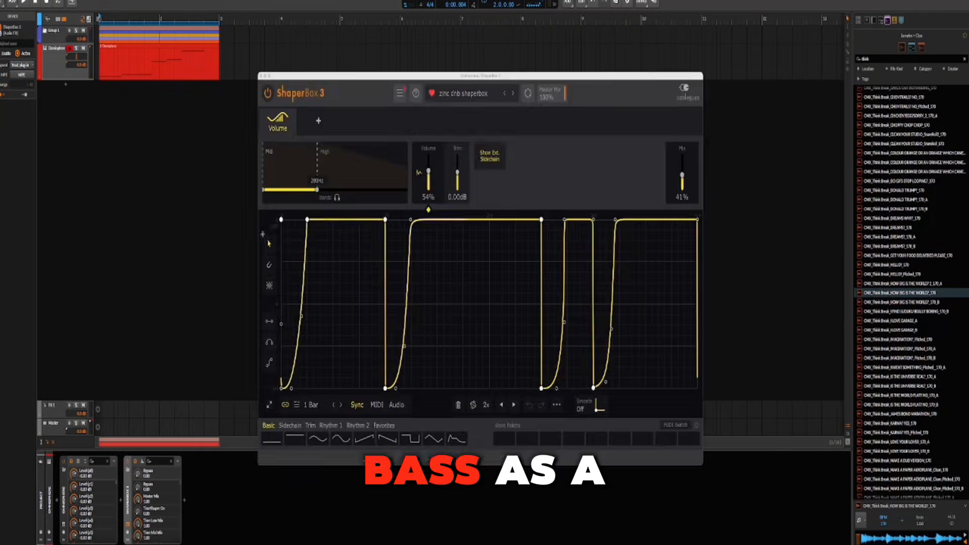
Set the ShaperBox 3 volume shaper's band split to 210 Hz with a 41% mix, checking it in playback, and close the plug-in window.
key("space")
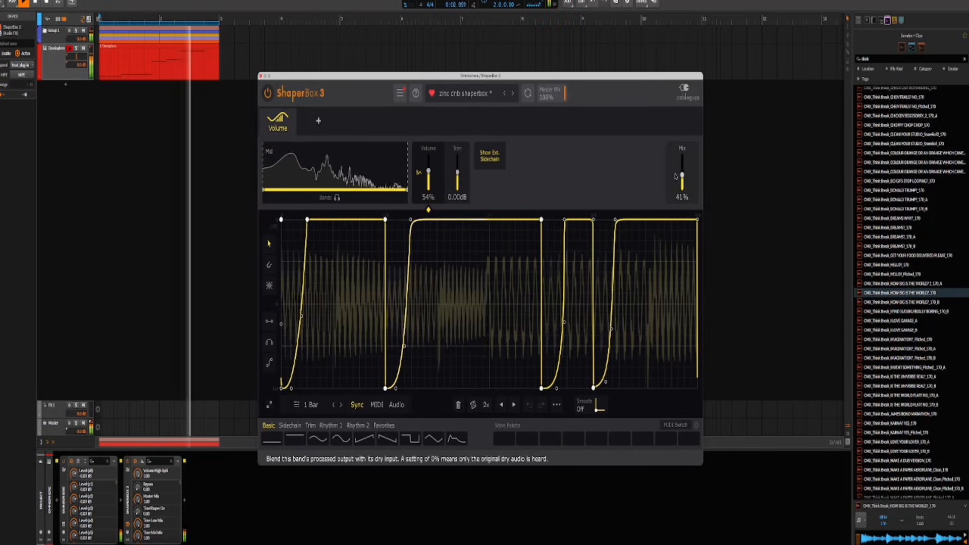
double_click(676, 177)
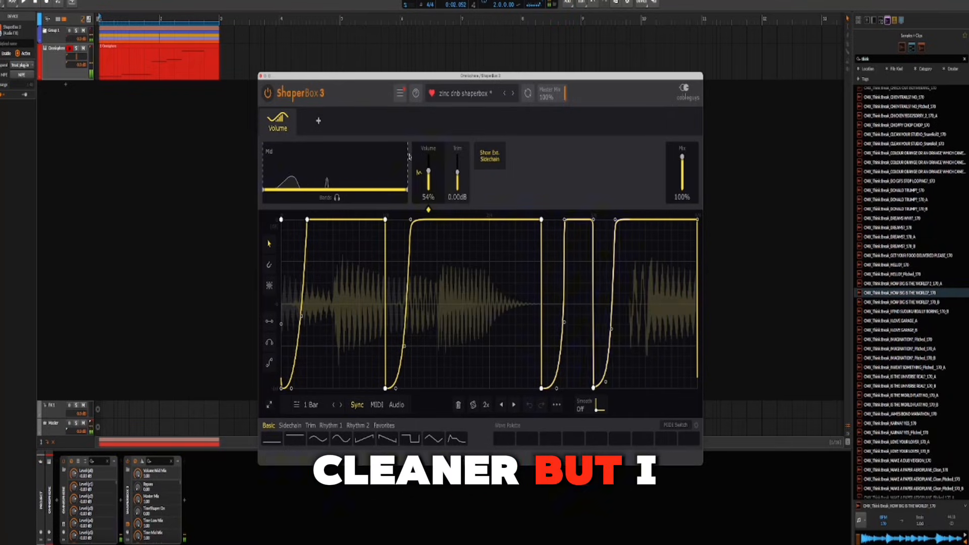
left_click_drag(349, 190, 311, 189)
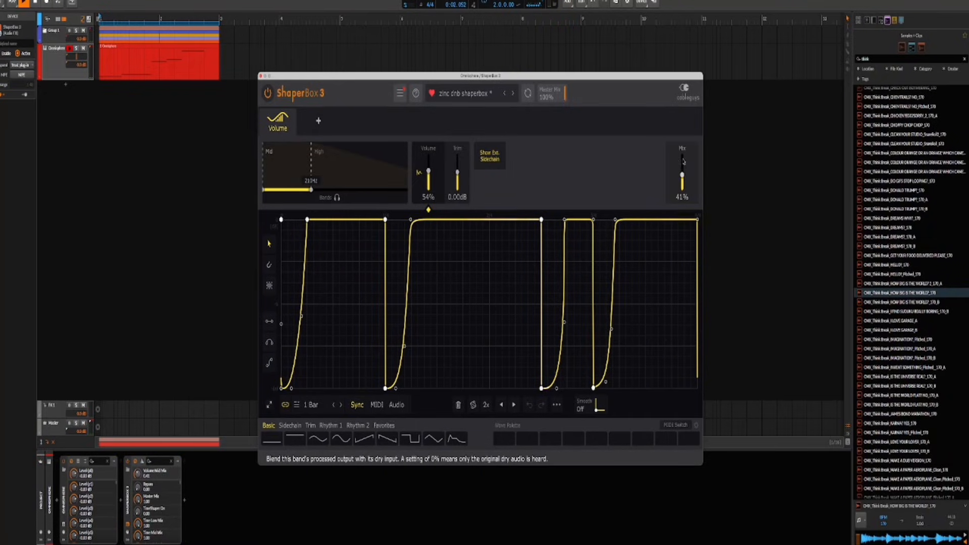
key("space")
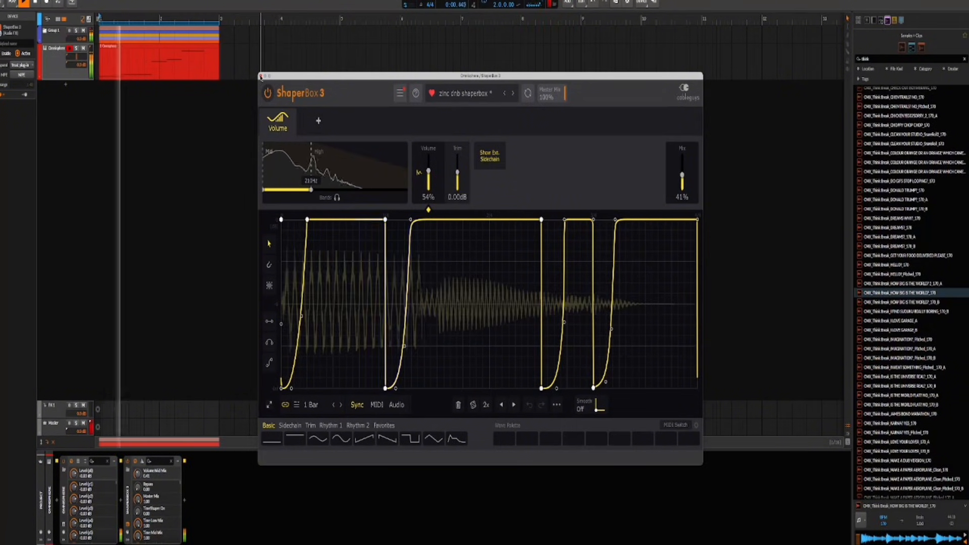
left_click(260, 75)
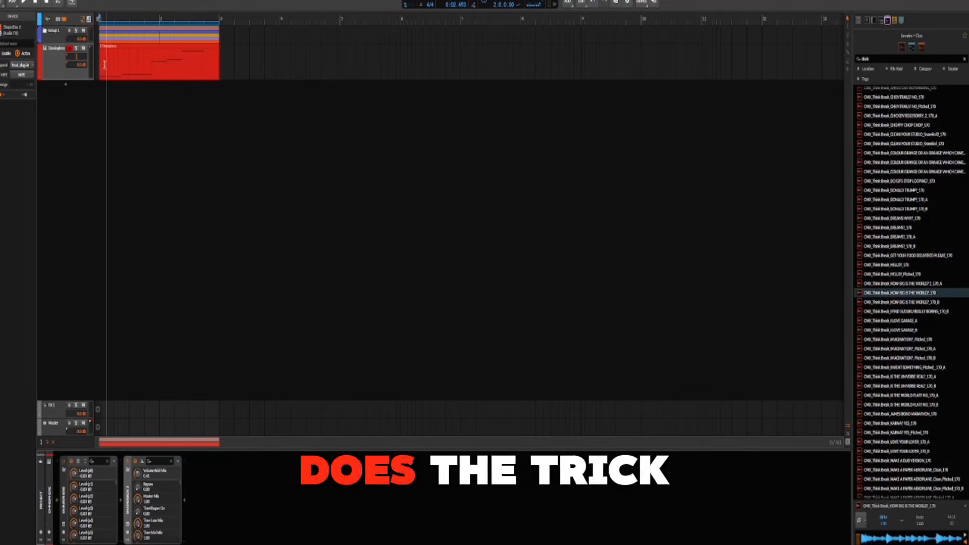
Create an audio track below the Omnisphere track and insert an Audio Receiver device on it.
left_click(63, 71)
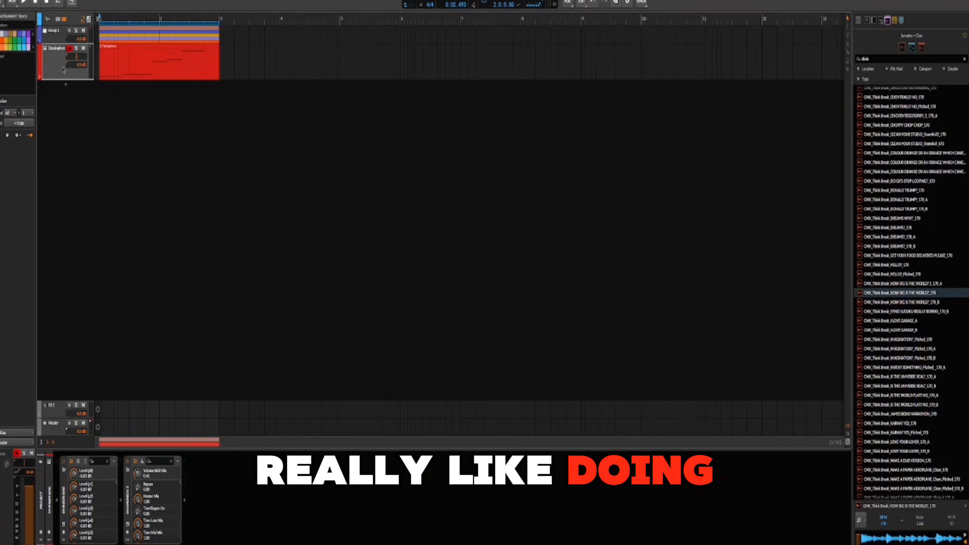
key("ctrl+shift+t")
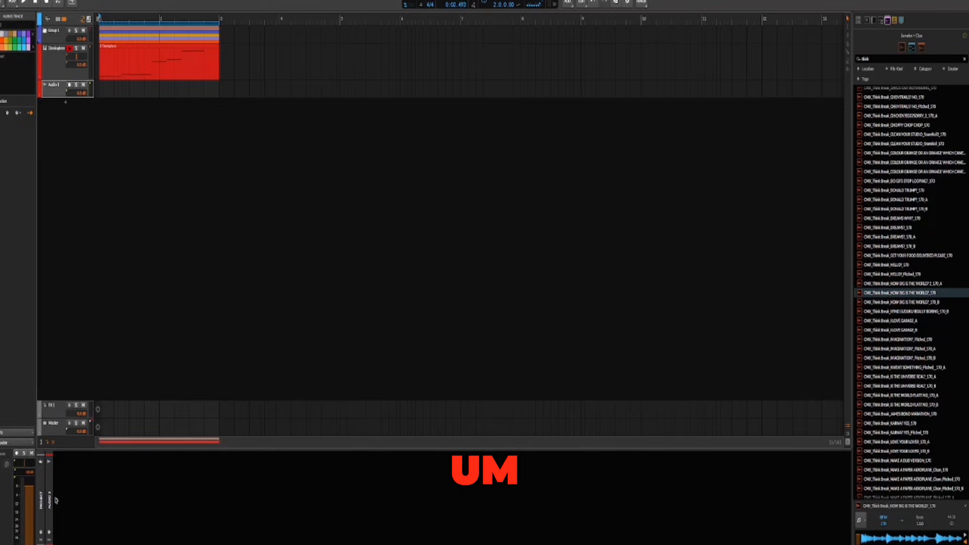
left_click(56, 501)
type("aud")
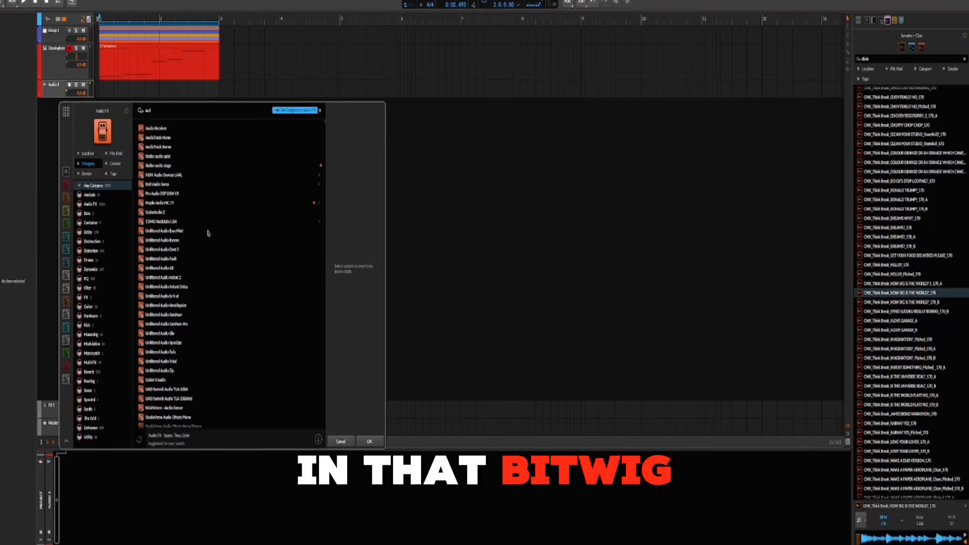
double_click(155, 128)
Set the Audio Receiver's source to the Omnisphere track.
left_click(90, 470)
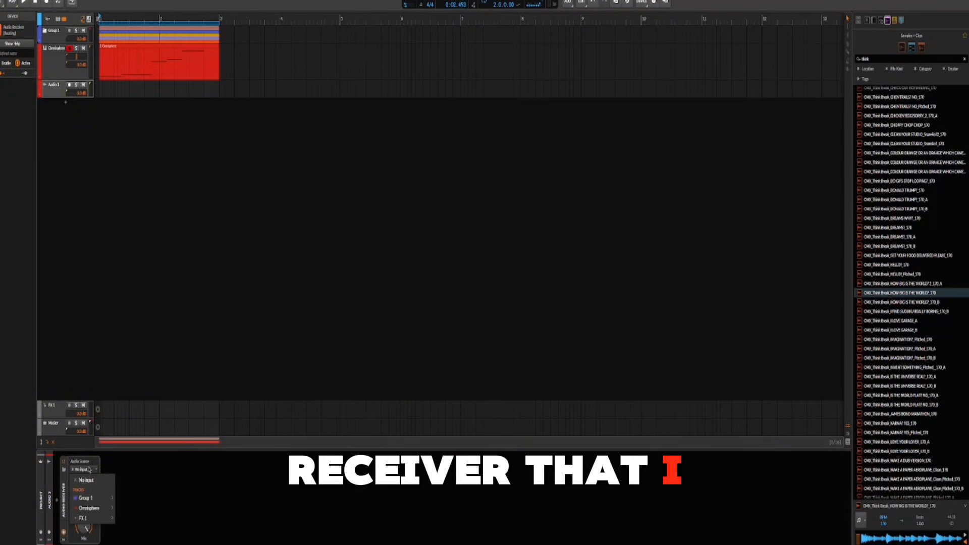
mouse_move(92, 509)
left_click(138, 524)
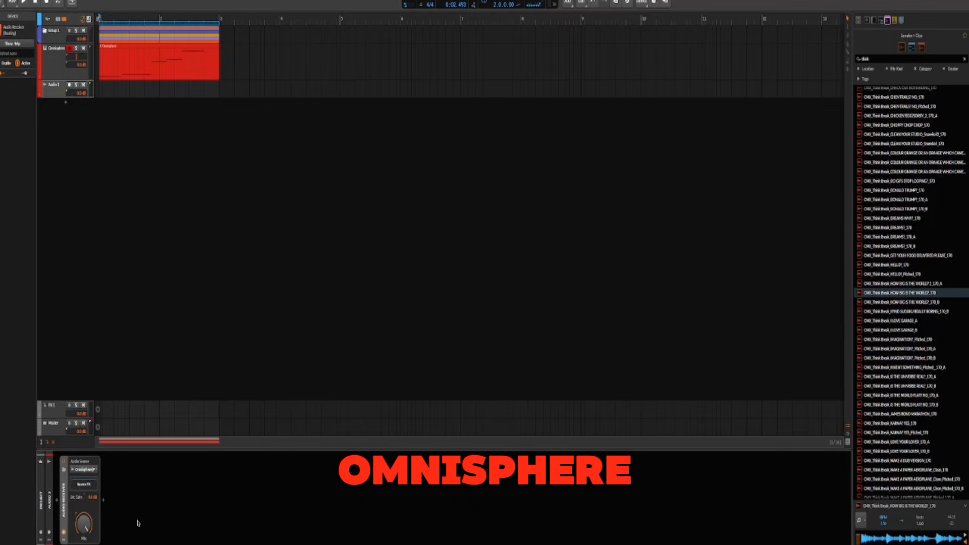
Insert the Massenburg DesignWorks EQ6 after the Audio Receiver and band-limit the signal with a high-pass at about 210 Hz and a low-pass.
left_click(103, 501)
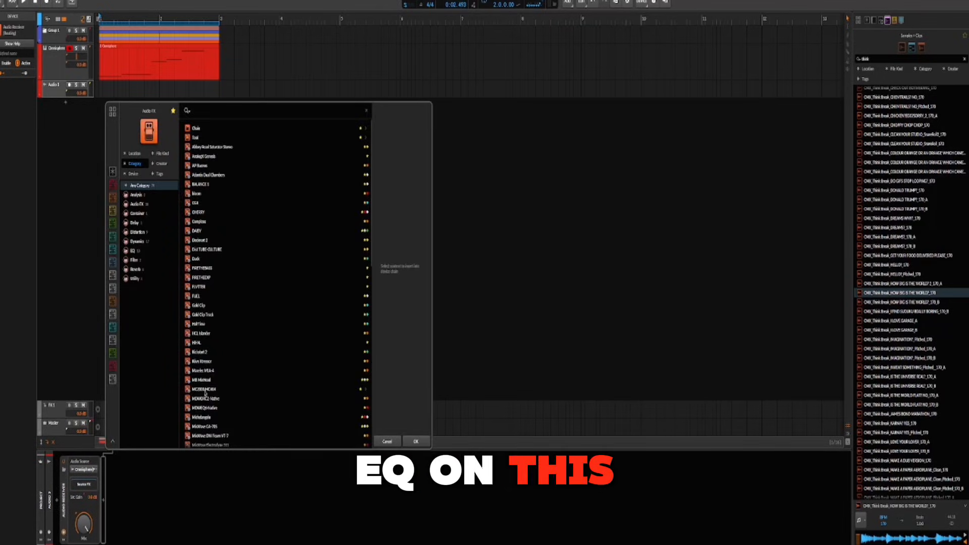
double_click(202, 408)
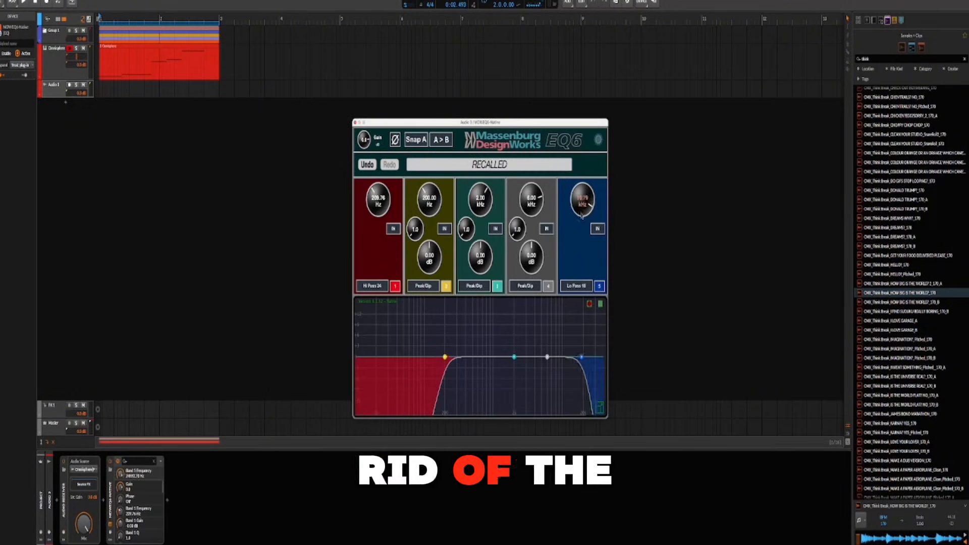
Add the Soundtoys MicroShift plug-in after the EQ on the parallel audio track.
left_click(167, 500)
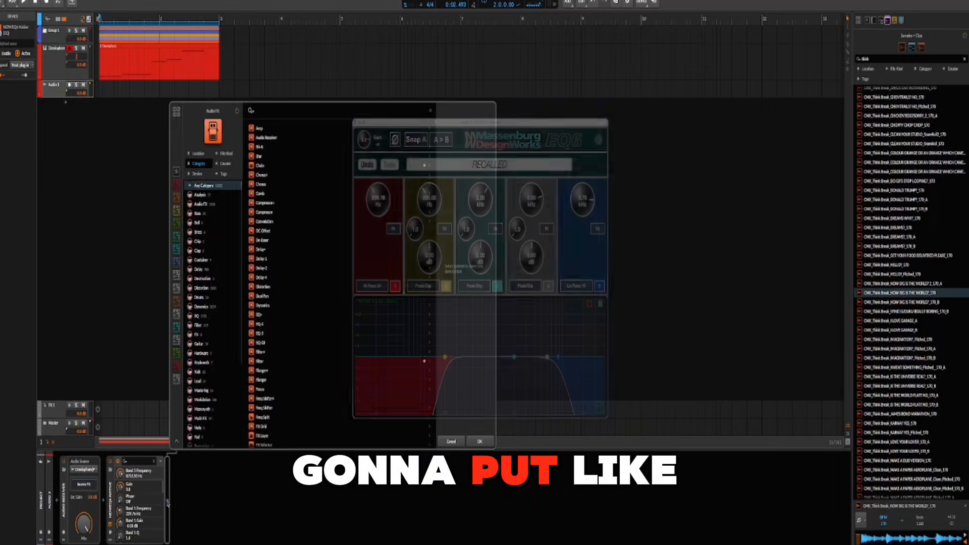
left_click(177, 302)
double_click(264, 296)
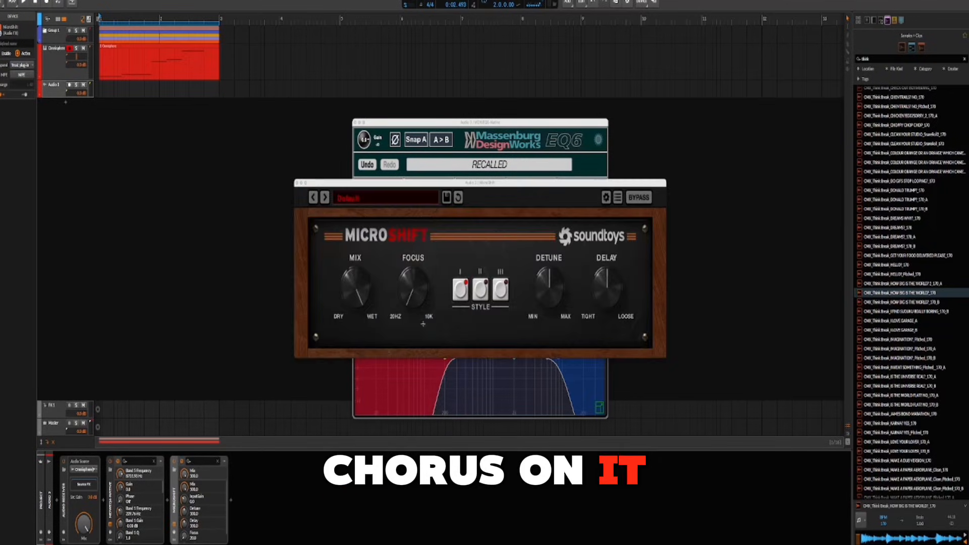
Set MicroShift to style III with reduced detune and delay and a focus of 317.7 Hz, checking it in playback.
left_click_drag(609, 312, 609, 315)
left_click_drag(546, 287, 543, 313)
left_click(500, 290)
left_click_drag(415, 279, 409, 273)
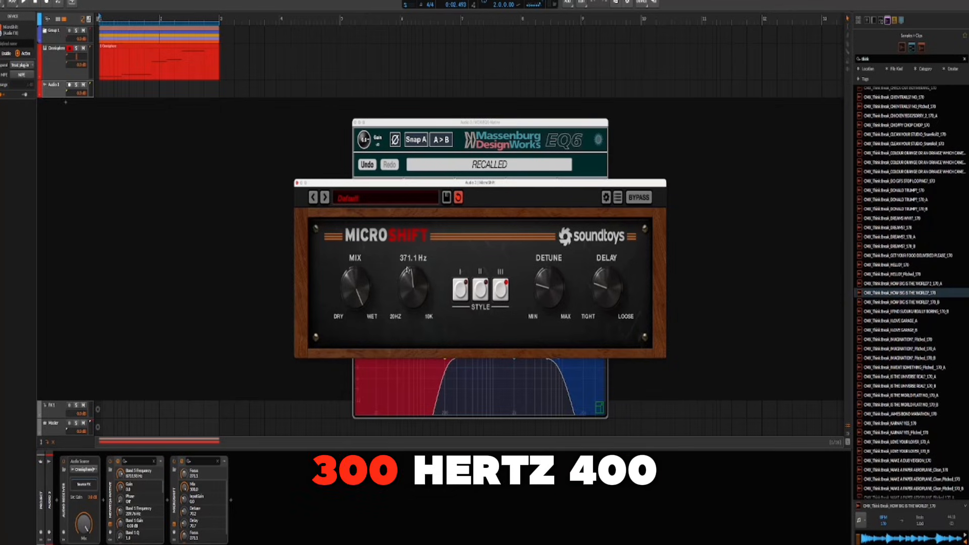
left_click_drag(407, 276, 408, 272)
key("space")
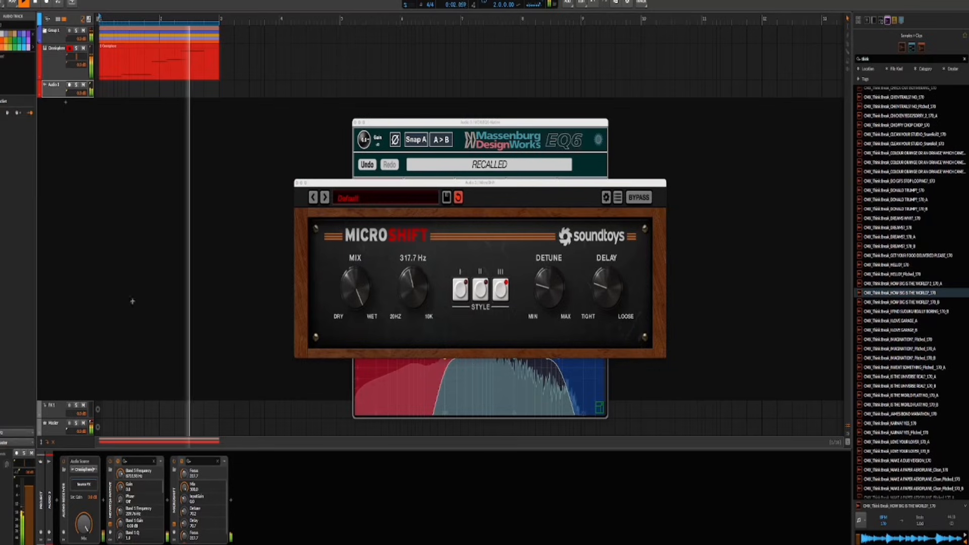
key("space")
Add the UADx Ocean Way Studios Deluxe reverb after MicroShift.
left_click(232, 500)
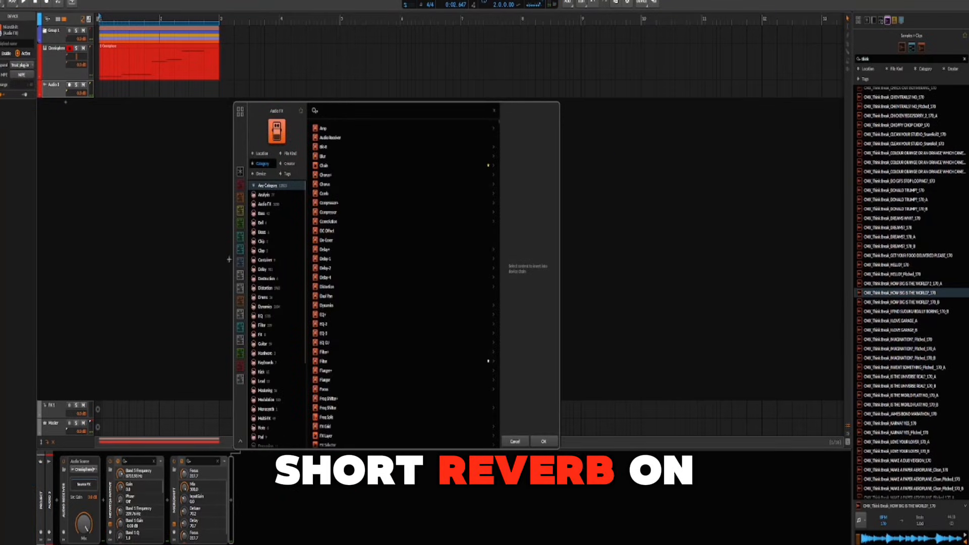
left_click(240, 288)
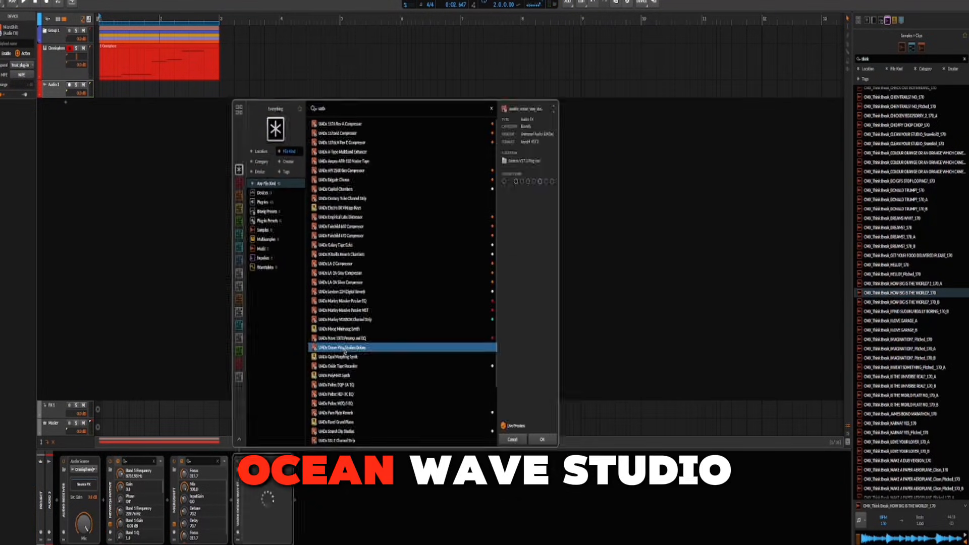
double_click(340, 348)
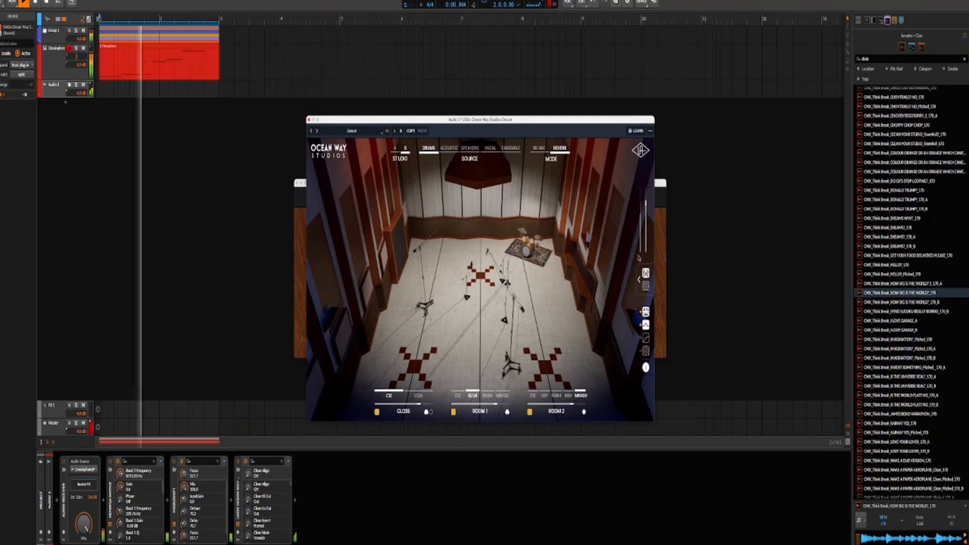
Reveal the Ocean Way Studios mixer controls and lower the reverb mix while the loop plays.
left_click(639, 282)
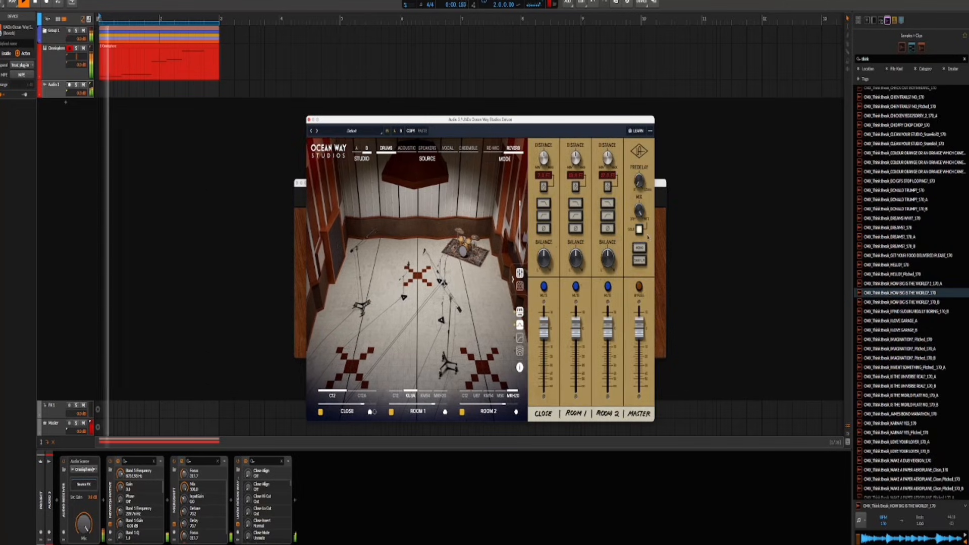
left_click_drag(639, 215, 643, 228)
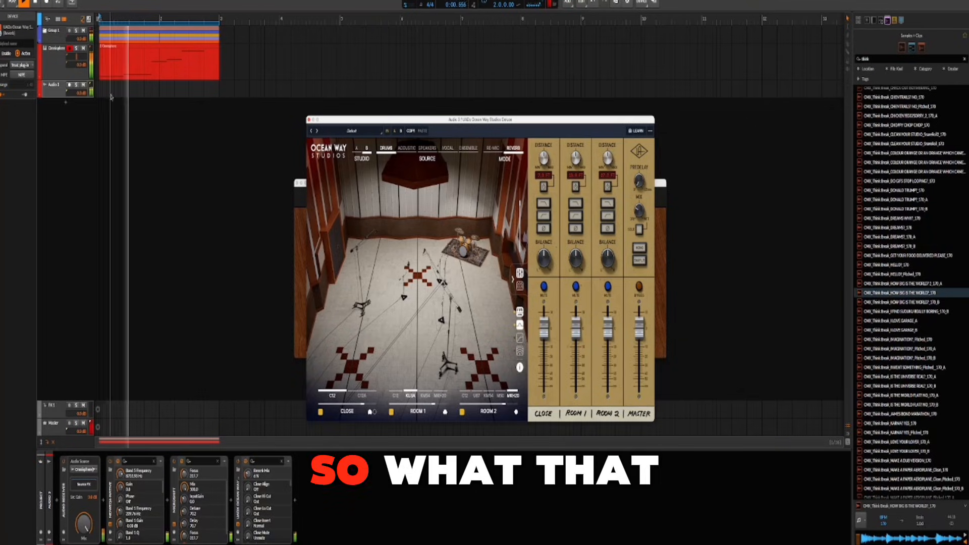
key("space")
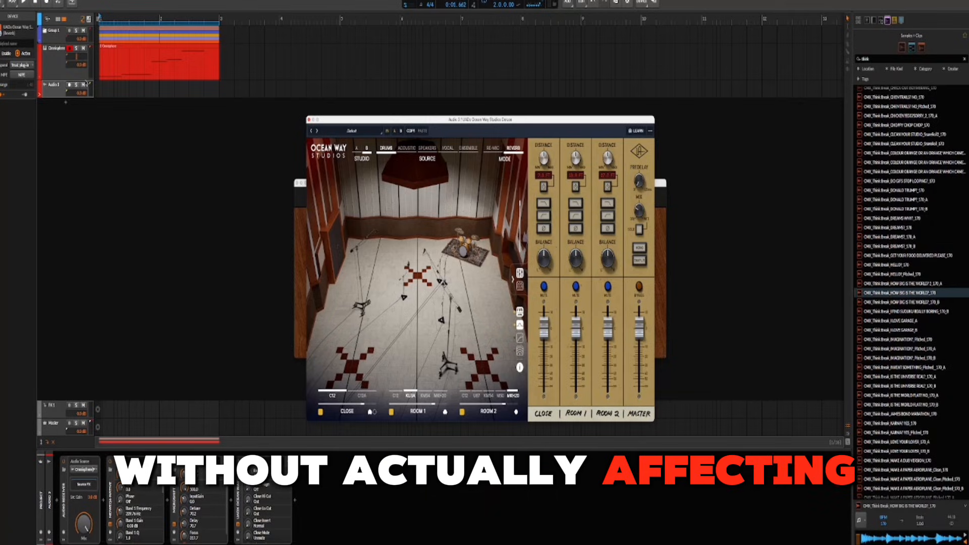
left_click(83, 84)
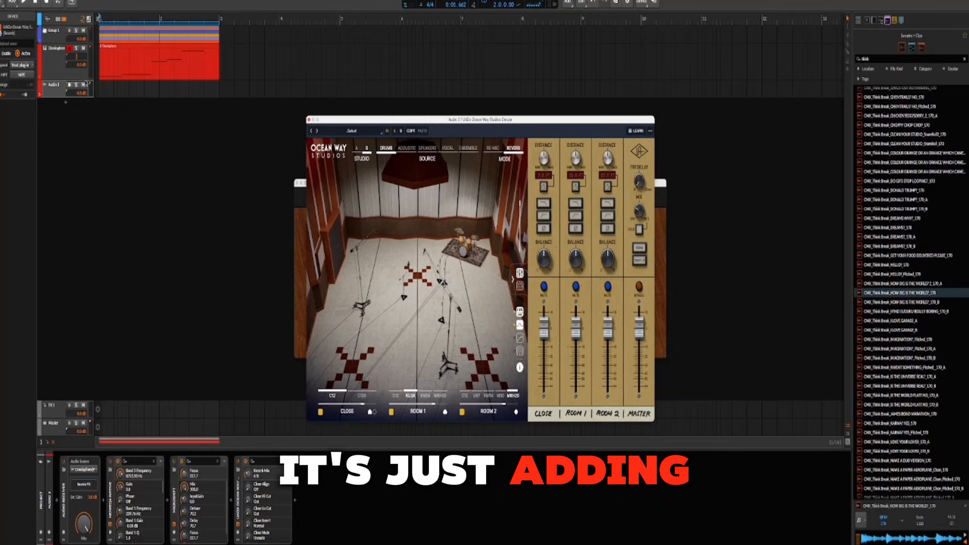
Compare the looping playback with the Audio 2 track muted and unmuted, and close all open effect windows.
key("space")
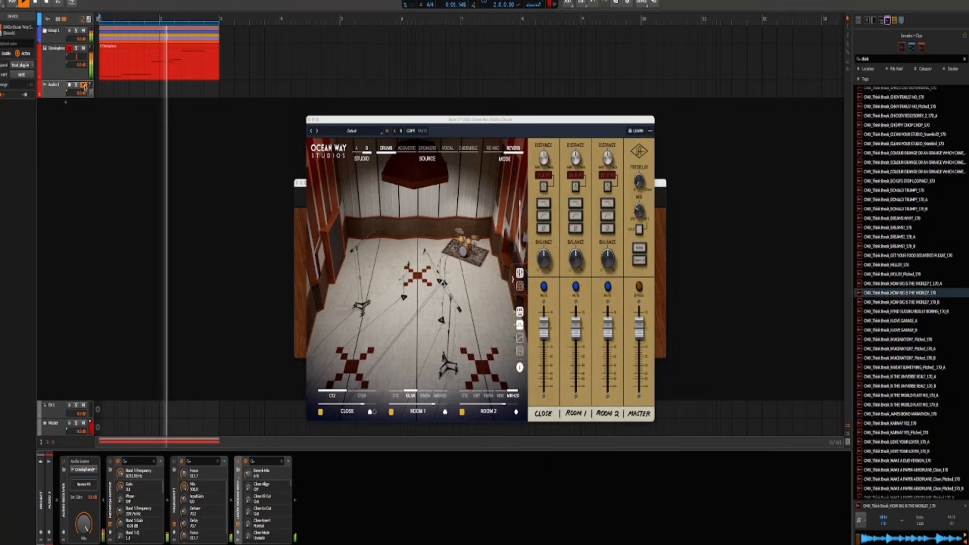
left_click(84, 86)
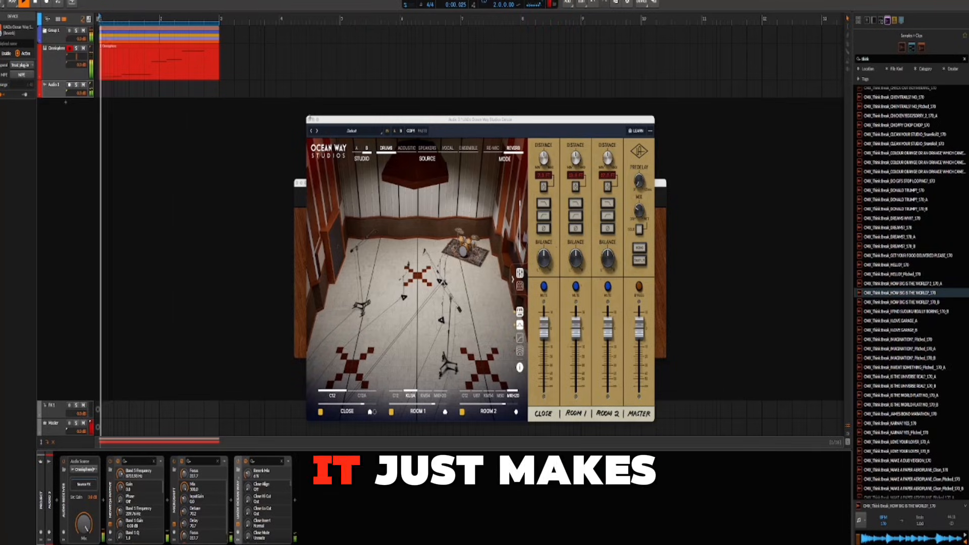
left_click(310, 120)
key("space")
left_click(297, 183)
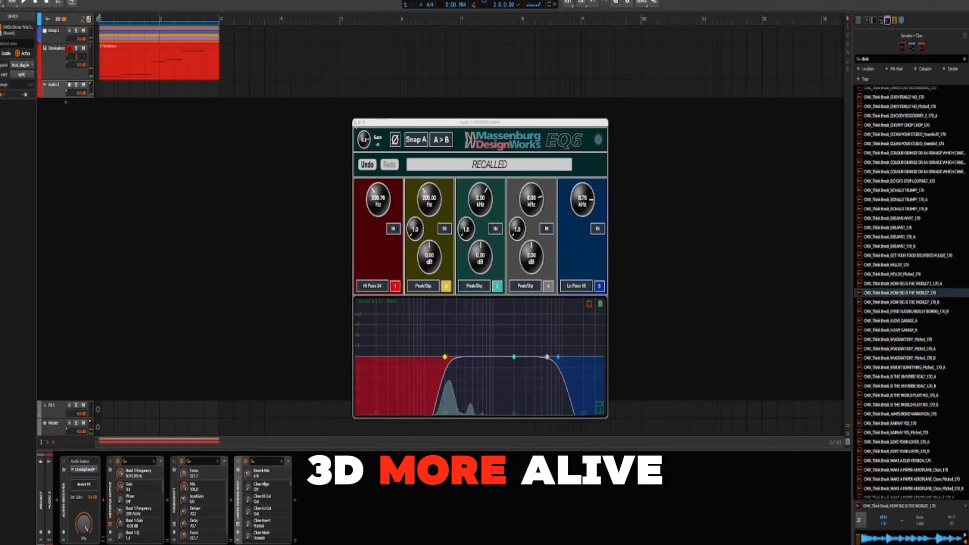
left_click(355, 122)
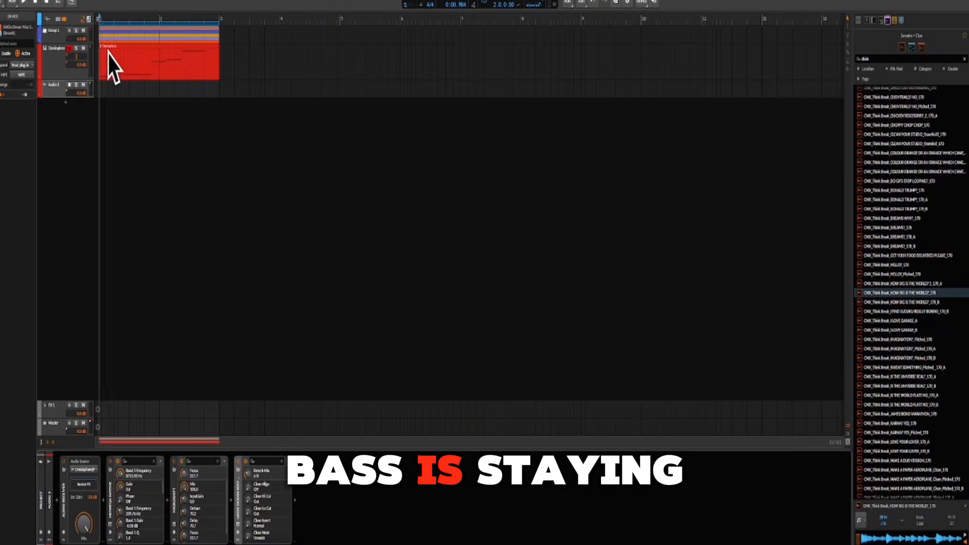
Group the Omnisphere bass track with its Audio 2 track and collapse the new group.
left_click(115, 47)
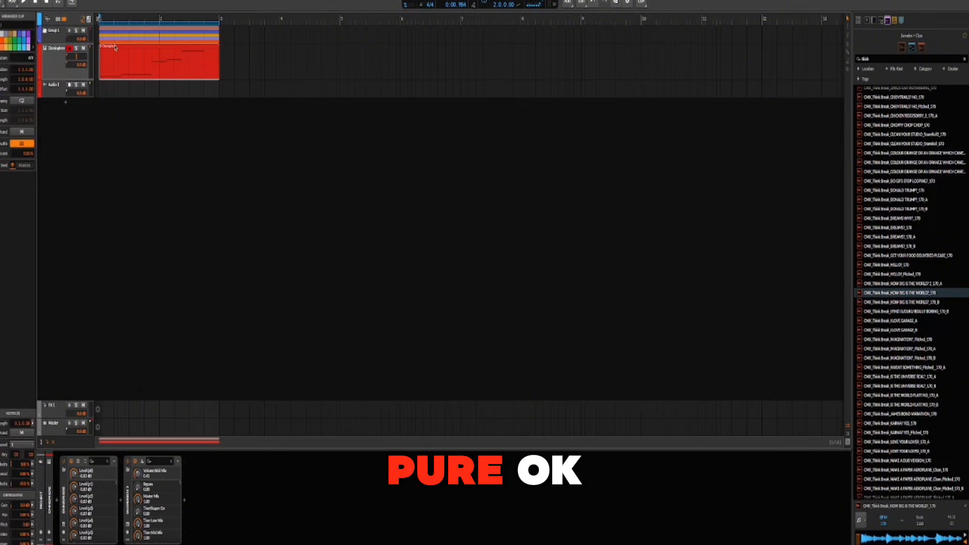
left_click(58, 88)
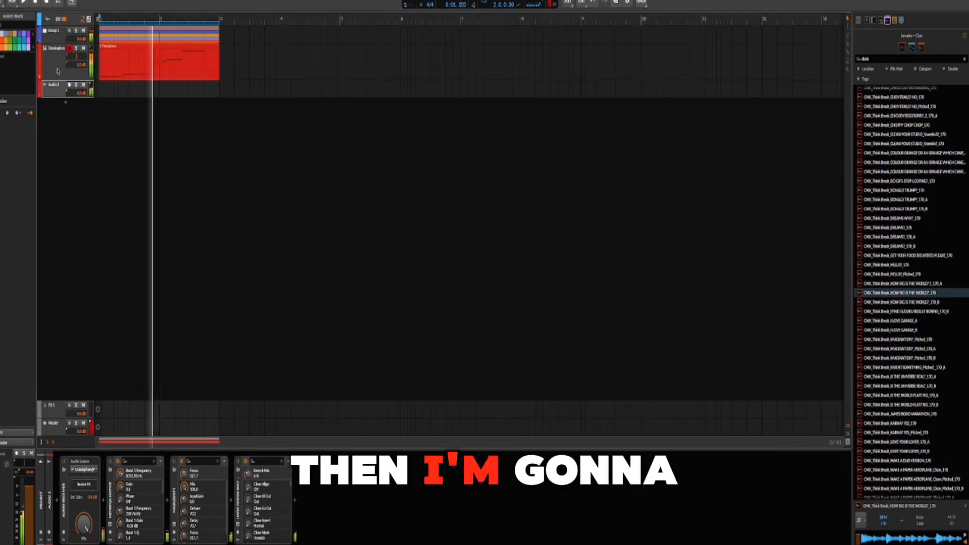
key("space")
left_click(57, 68, "shift")
key("ctrl+g")
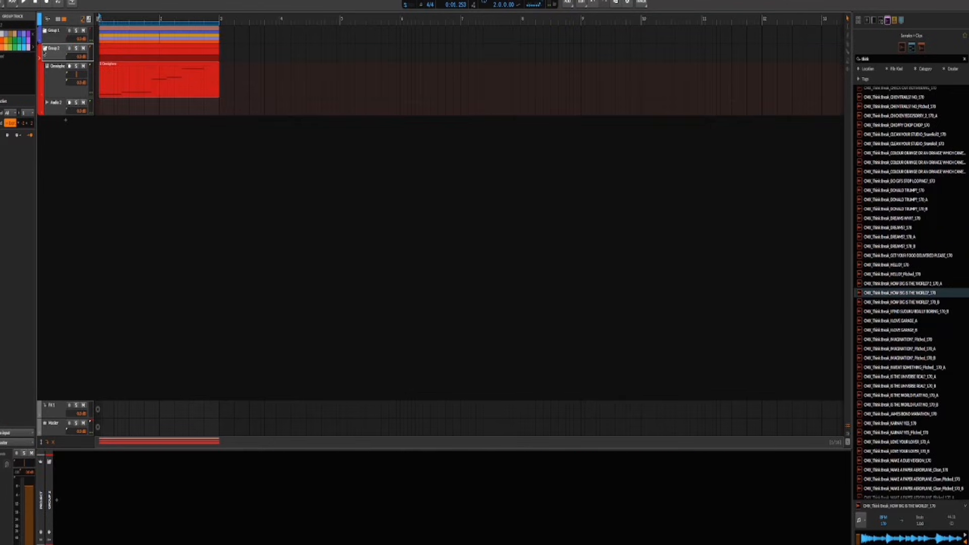
left_click(44, 48)
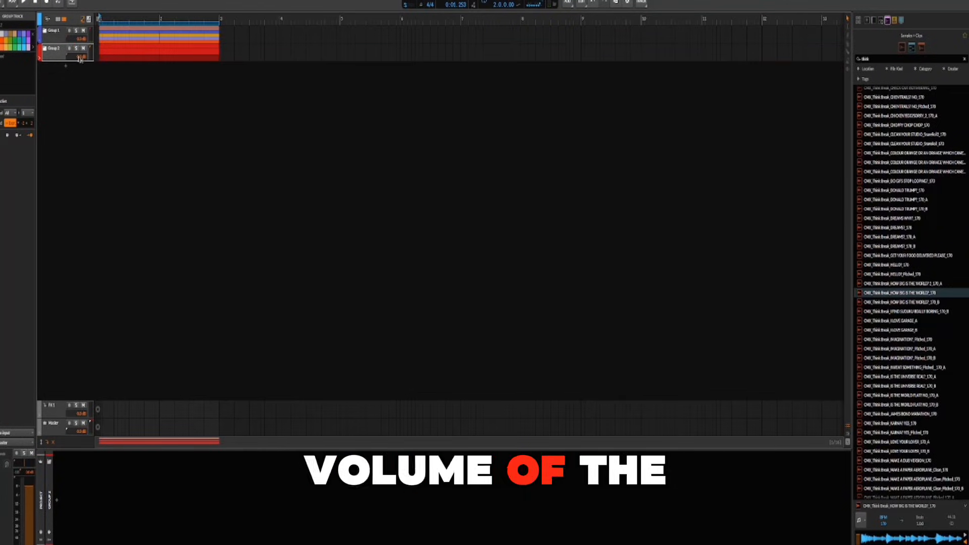
Lower the Audio 2 track's volume inside Group 2 and try out the group's volume while the loop plays.
left_click(45, 50)
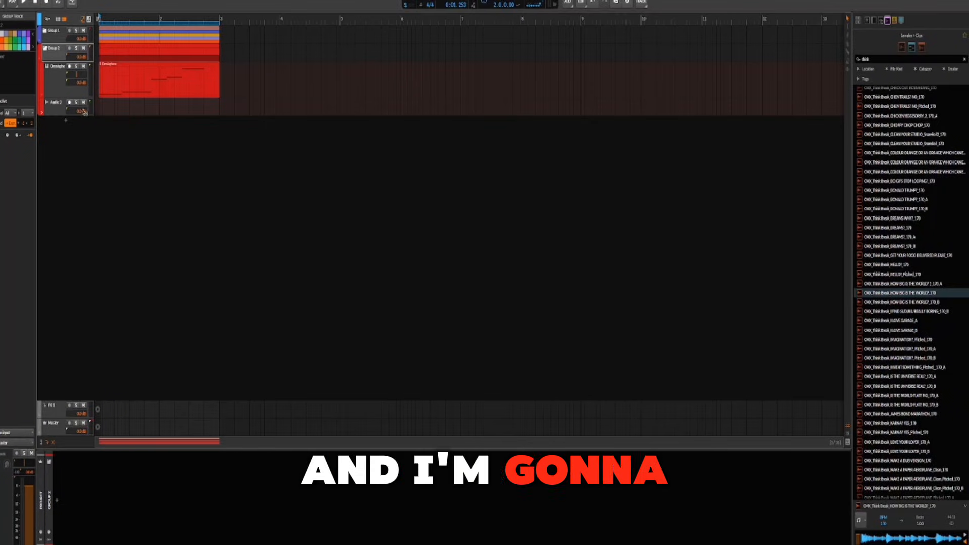
key("space")
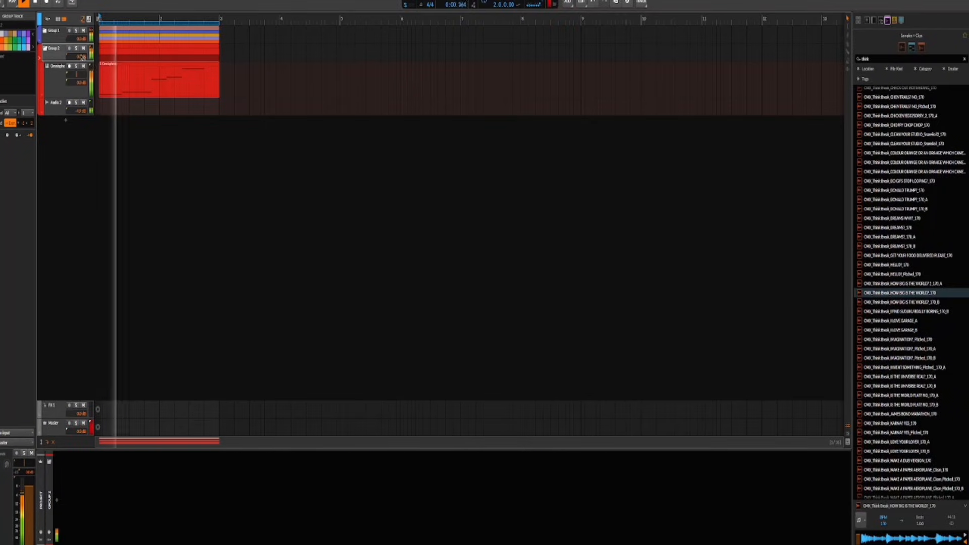
mouse_move(81, 58)
left_mouse_down()
mouse_move(80, 103)
mouse_move(79, 56)
left_mouse_up()
double_click(80, 56)
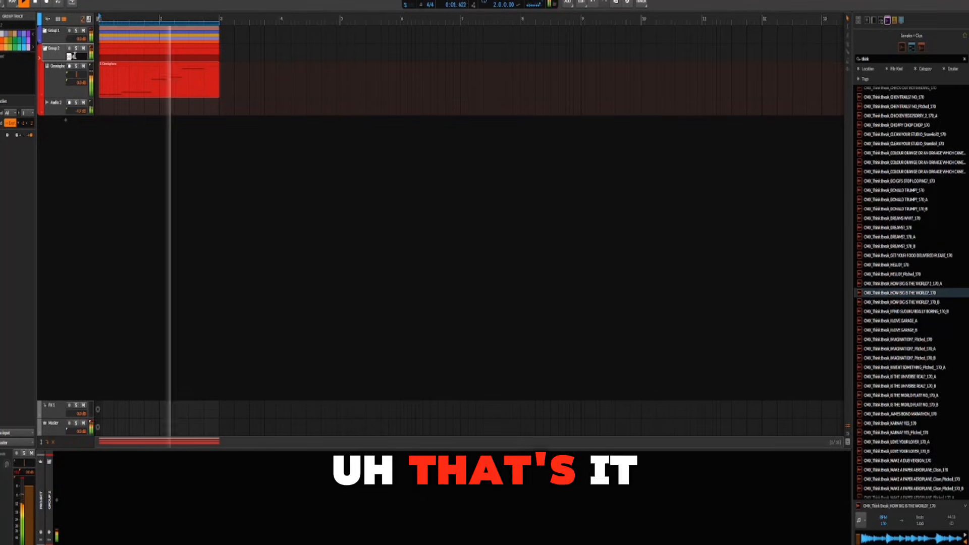
key("Return")
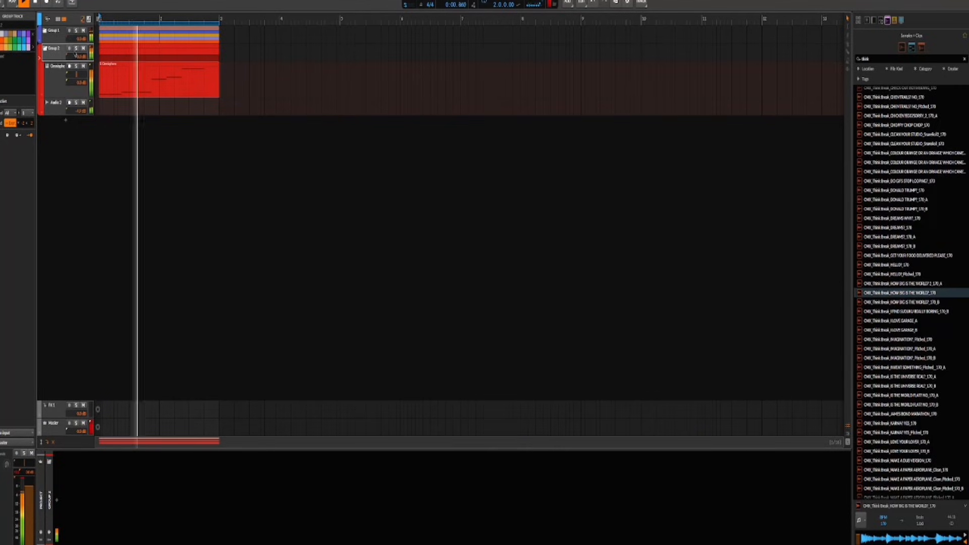
left_click(45, 48)
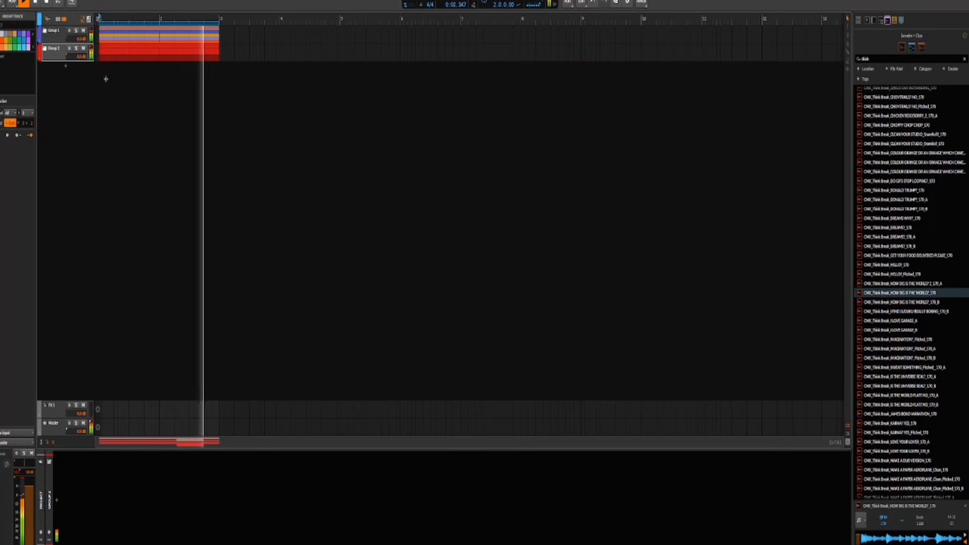
left_click(45, 48)
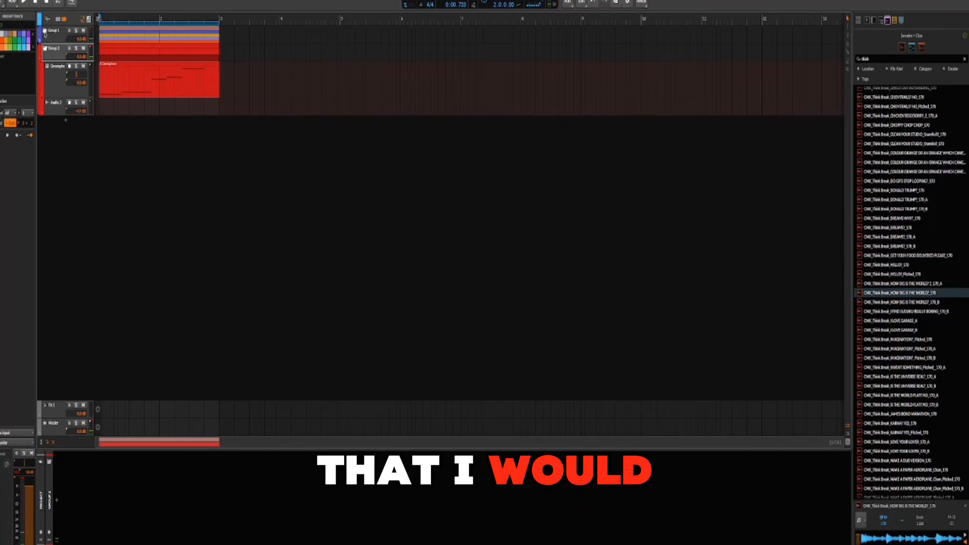
Expand the drum group and play the loop to review the drum tracks together with the Omnisphere bass clip.
left_click(45, 31)
scroll(99, 63, "up", 8)
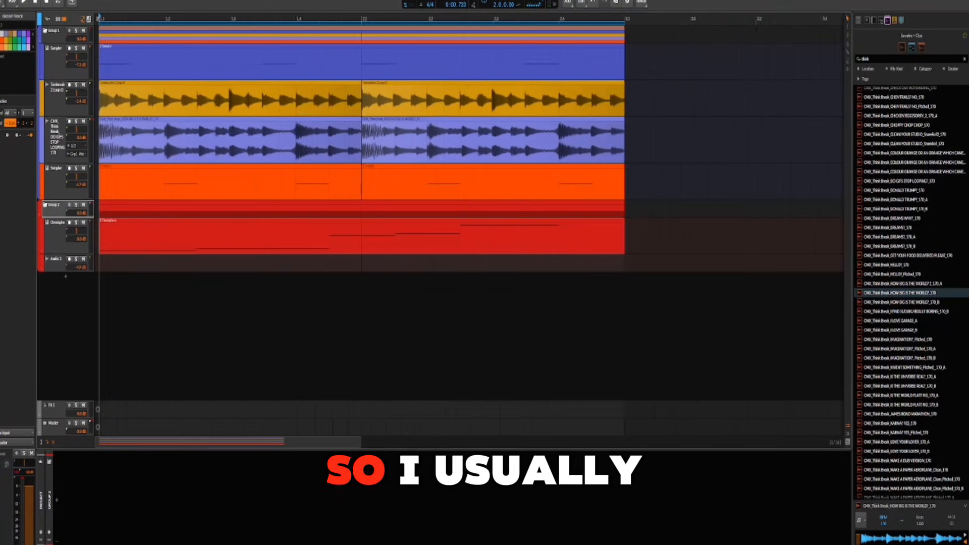
left_click(69, 239)
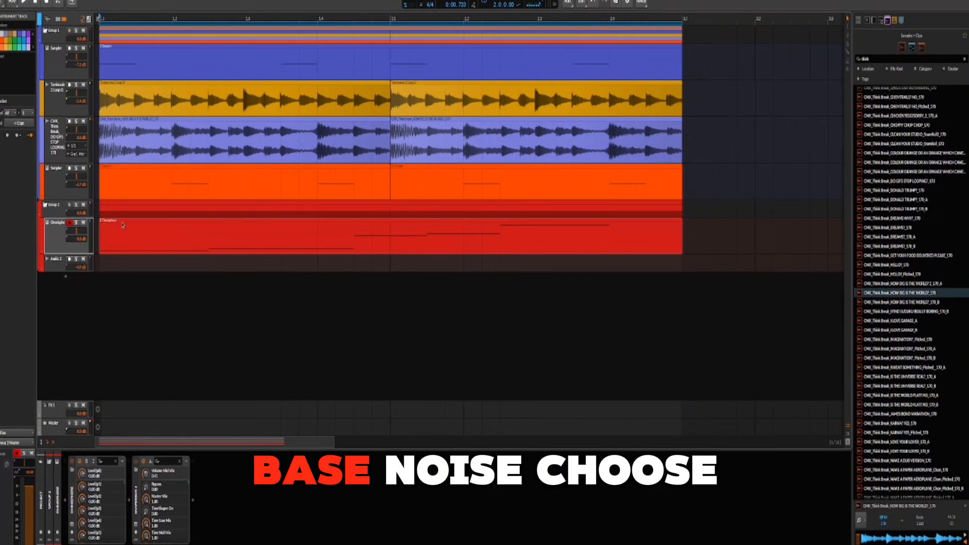
left_click(123, 225)
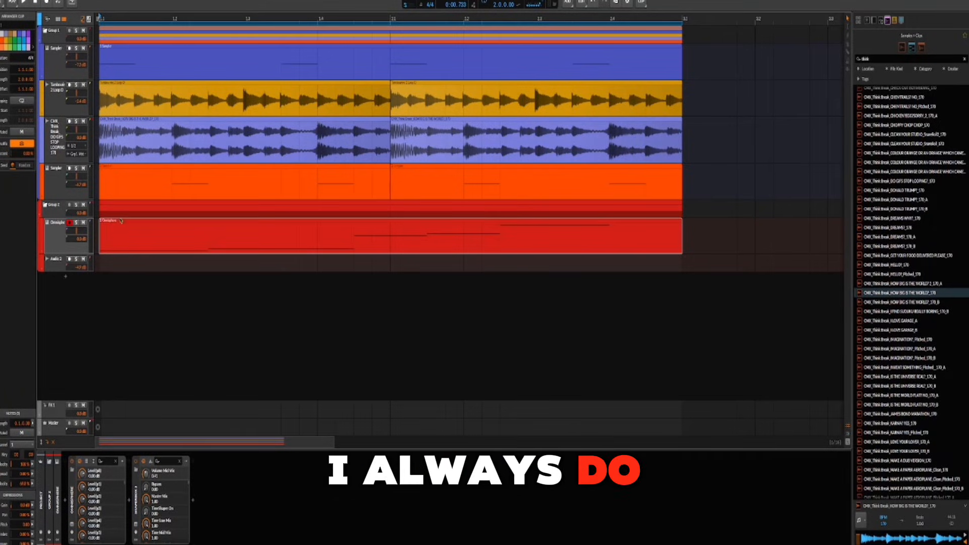
key("space")
scroll(121, 219, "down", 5)
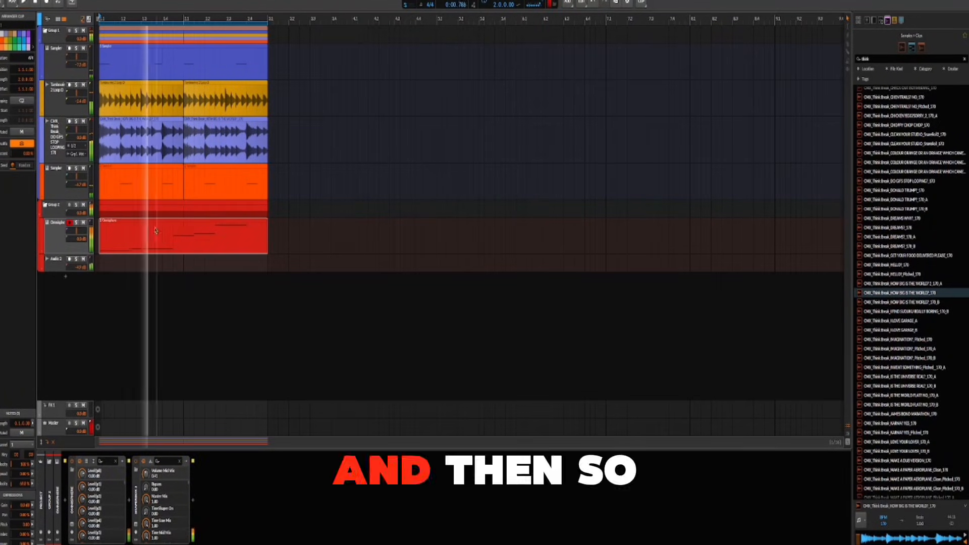
Collapse both groups, move their clips to bar 16, and loop that two-bar section.
left_click(45, 204)
left_click(45, 30)
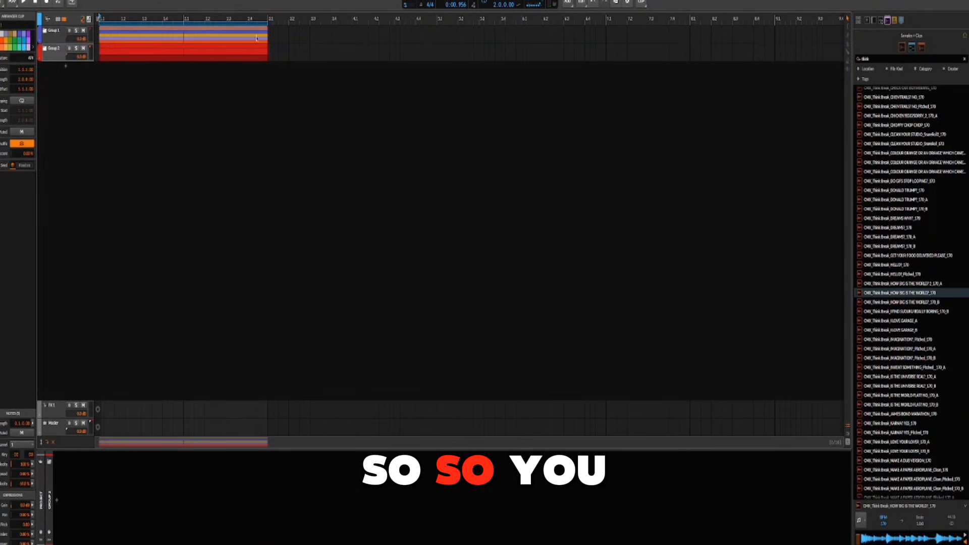
left_click(242, 41)
scroll(128, 56, "down", 4)
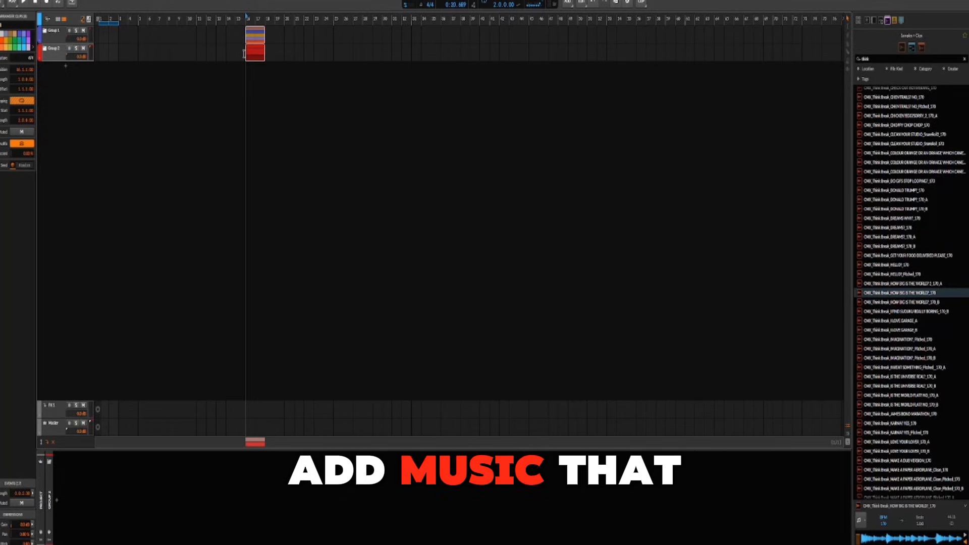
left_click(270, 53)
key("ctrl+l")
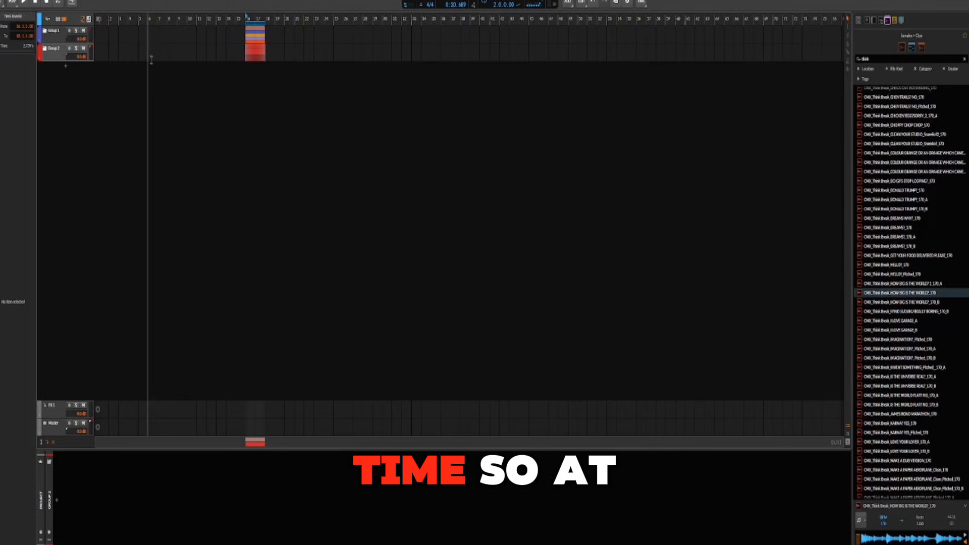
Open the Omnisphere bass clip's notes for reference and add an instrument track with Analog Lab V below the groups.
left_click(44, 49)
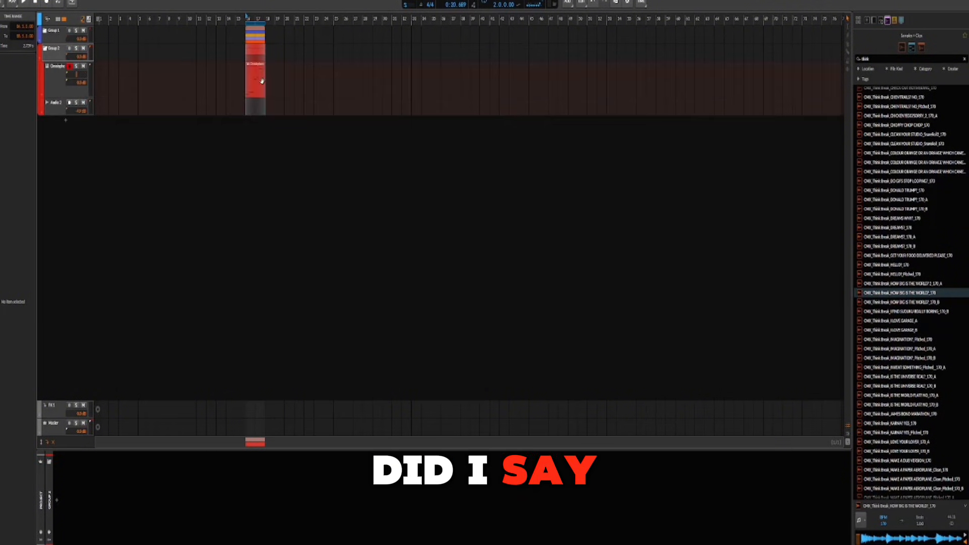
double_click(252, 69)
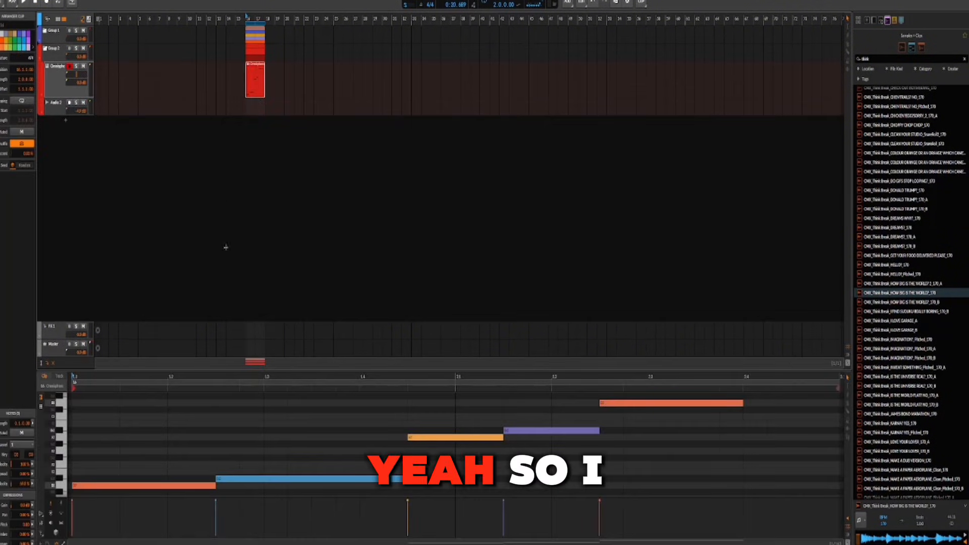
double_click(65, 122)
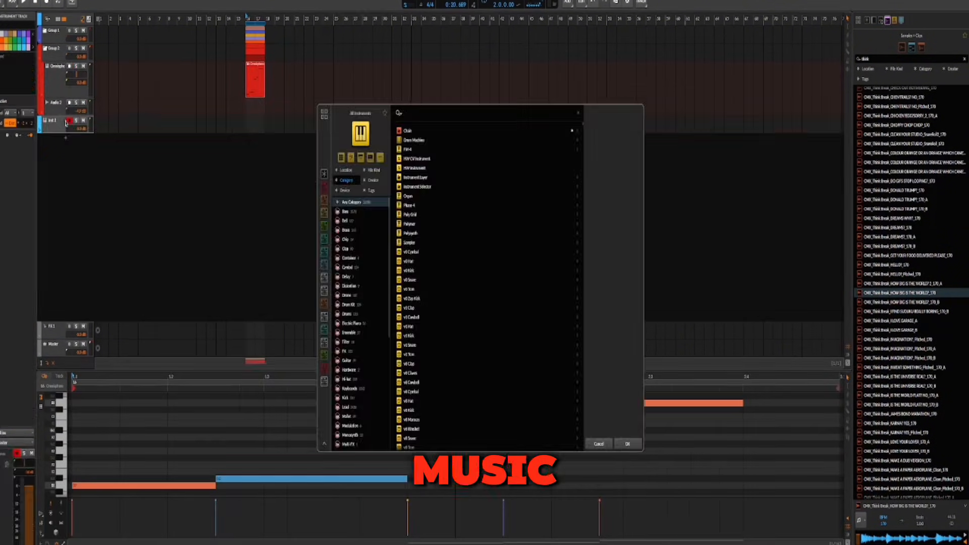
type("art")
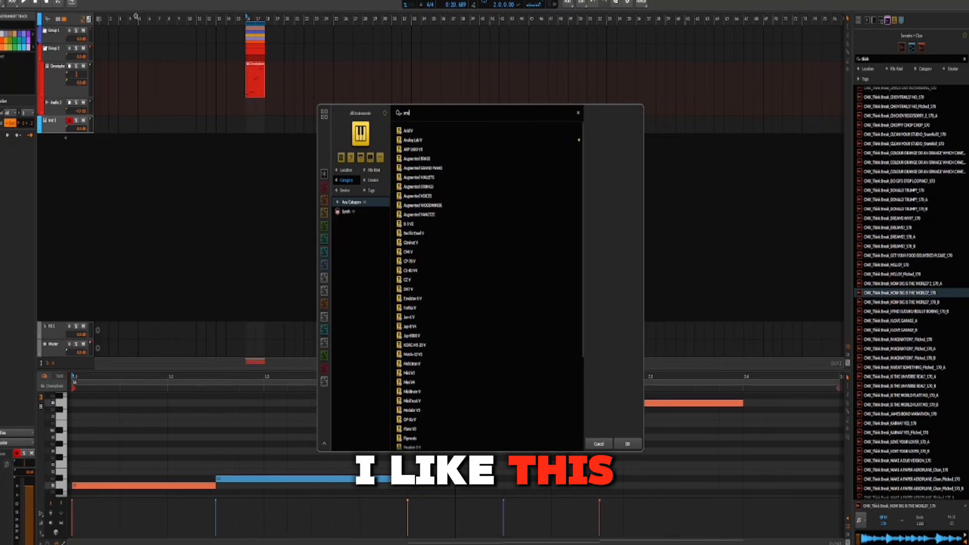
double_click(415, 140)
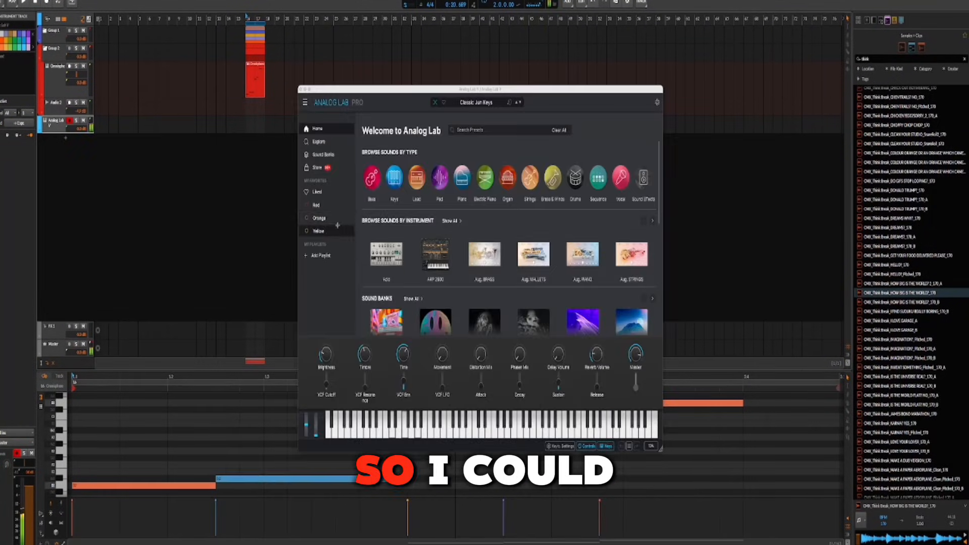
Explore the Analog Lab presets by type and filter the list to Arpeggio sounds.
left_click(318, 141)
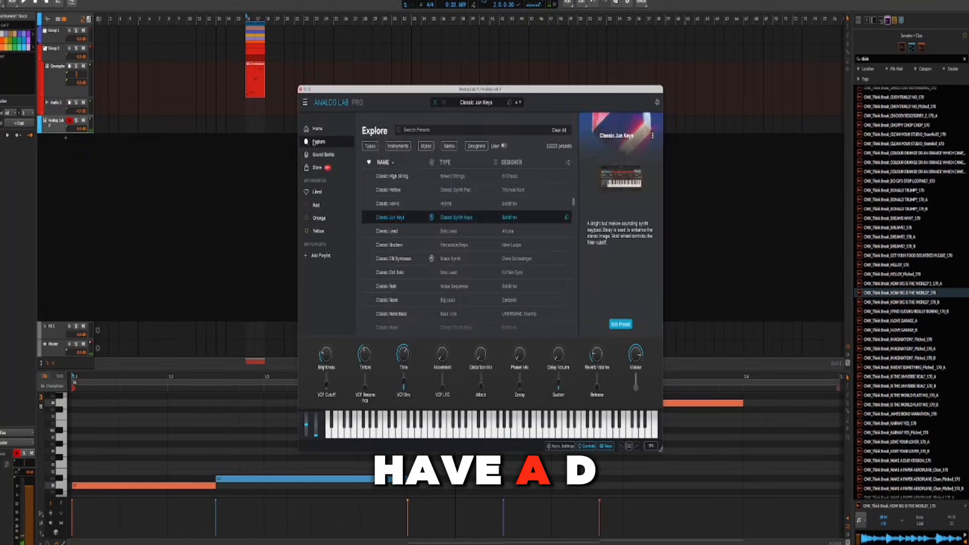
left_click(371, 146)
scroll(389, 288, "down", 3)
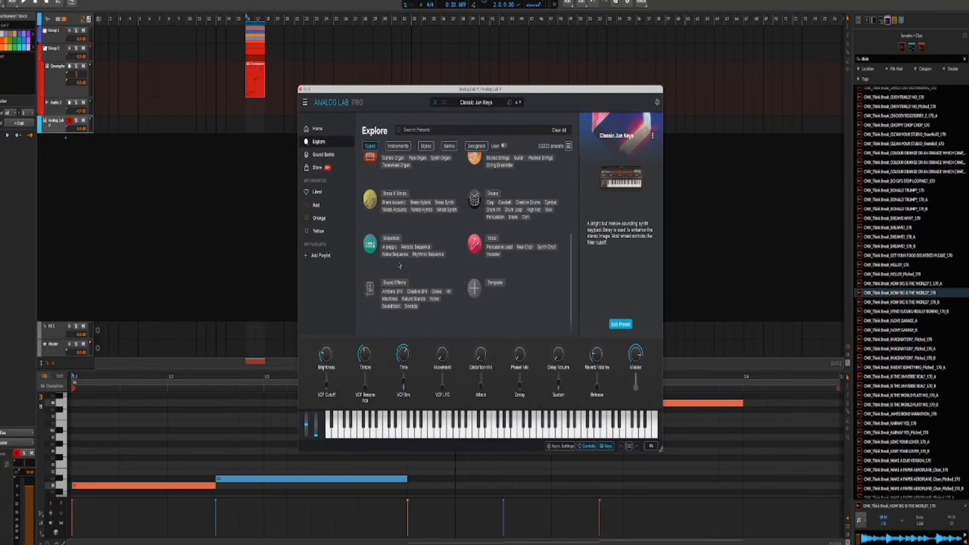
left_click(390, 247)
scroll(398, 273, "down", 4)
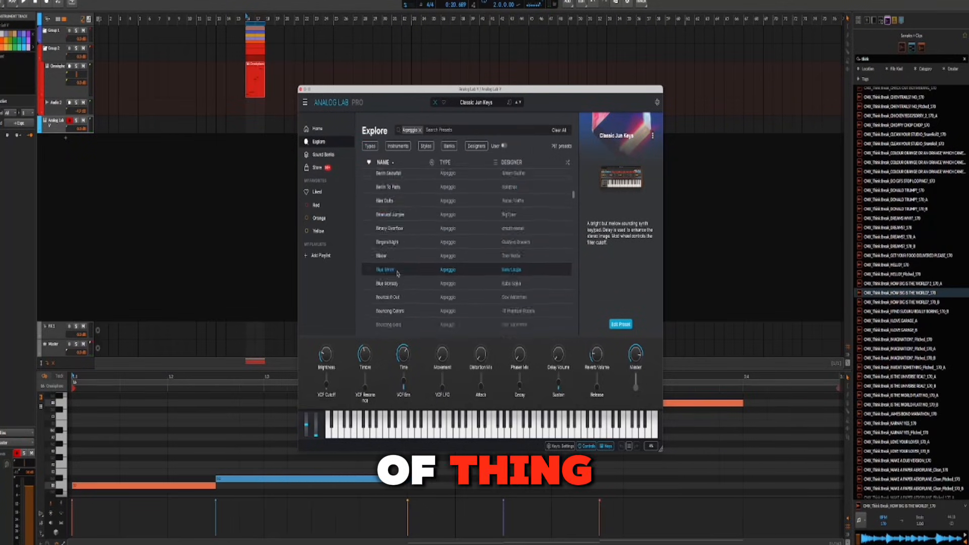
Try the Folding Arp preset and load the Hallucinations arpeggio preset instead.
scroll(397, 273, "down", 15)
left_click(396, 272)
scroll(395, 272, "down", 5)
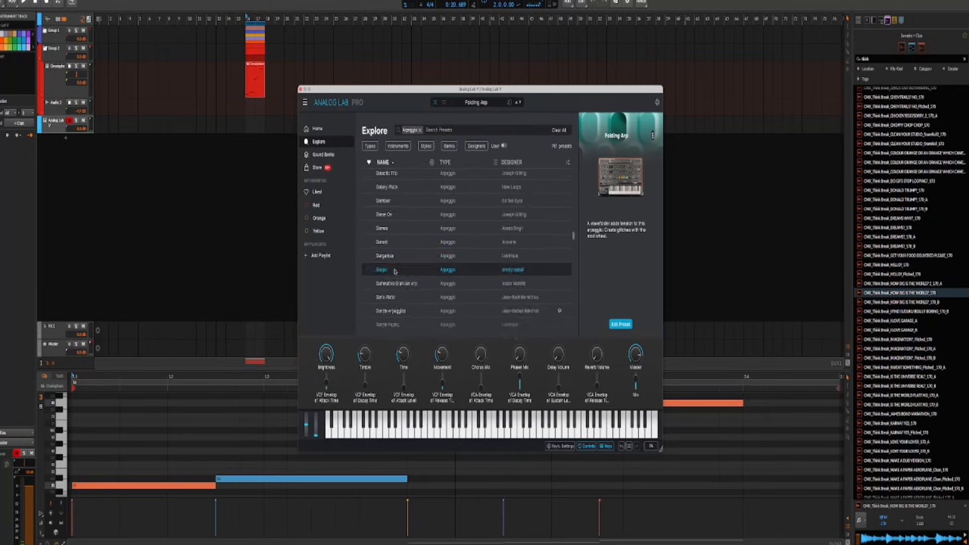
scroll(395, 272, "down", 5)
left_click(395, 263)
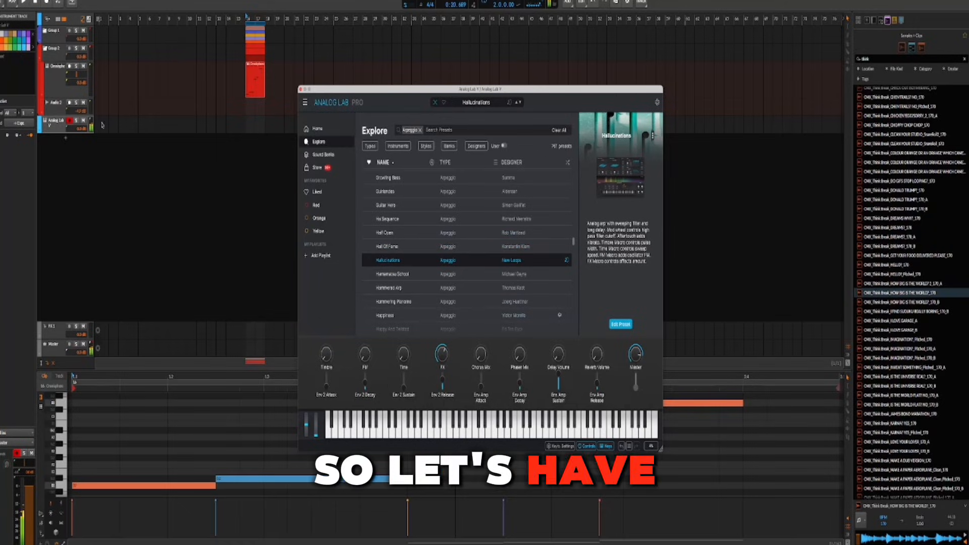
Create a looped two-bar clip at bar 1 on the Analog Lab track and color the track green.
left_click_drag(102, 125, 115, 126)
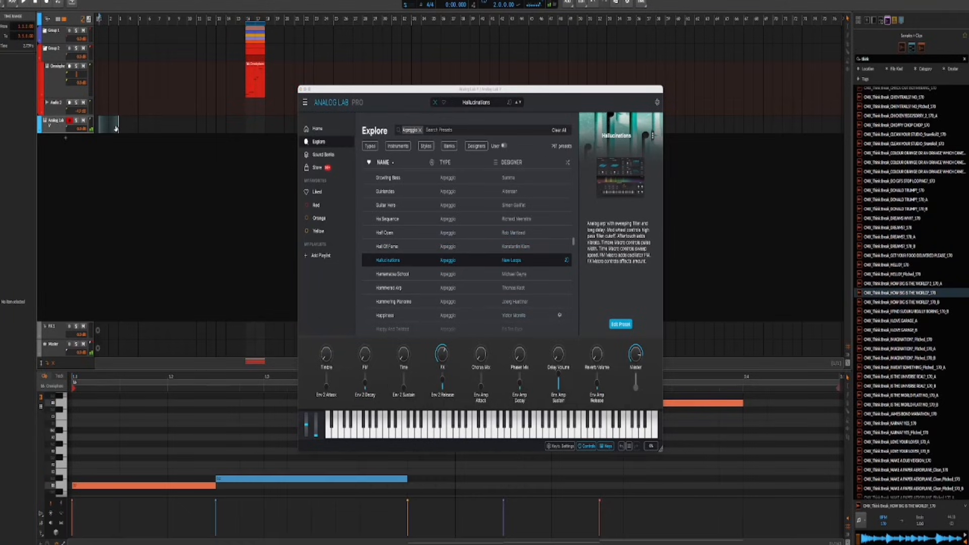
left_click(55, 123)
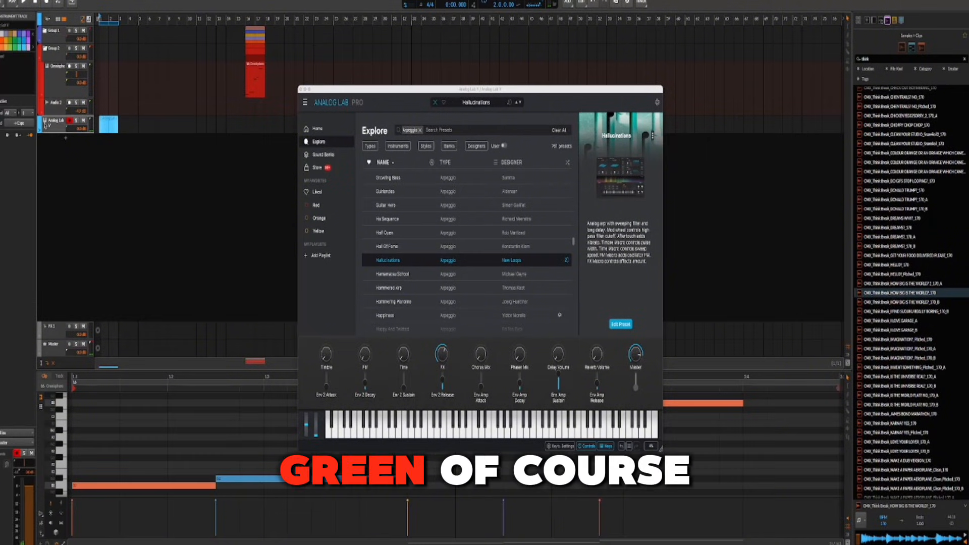
Open the green Analog Lab clip and draw a sustained note about one and a half beats long from its start.
double_click(115, 126)
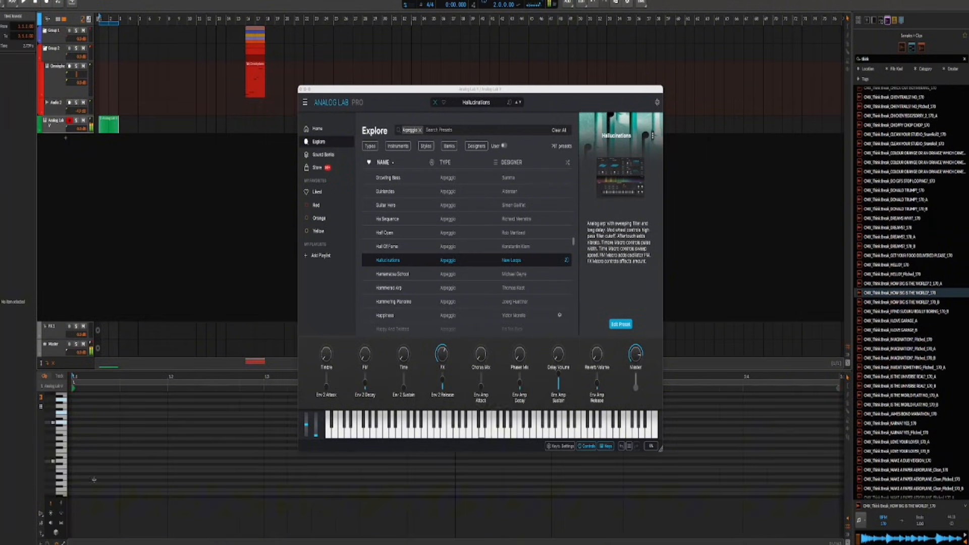
left_click_drag(152, 420, 225, 421)
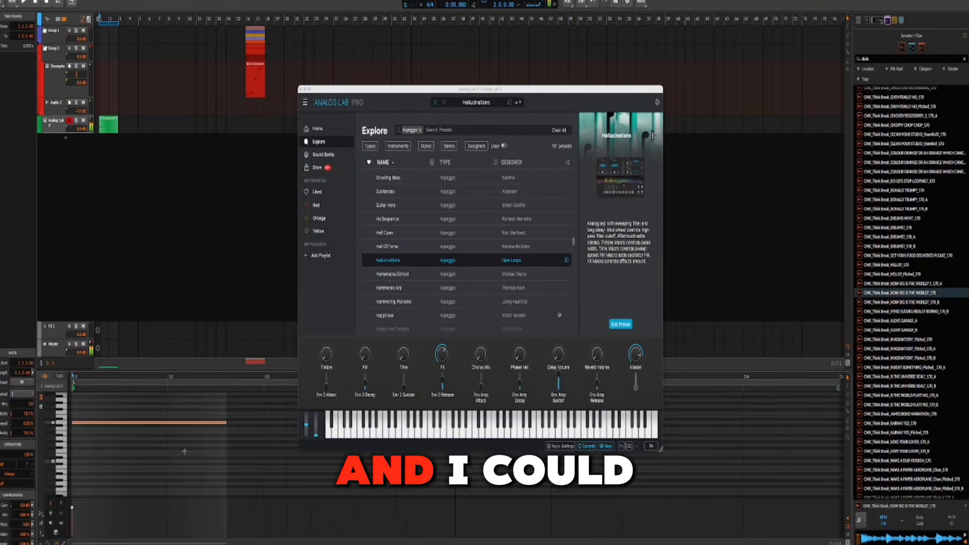
Expand the sustained note into a three-note chord, raise the middle note an octave and lengthen the chord to nearly fill the two-bar clip.
scroll(152, 434, "down", 4)
scroll(153, 433, "up", 1)
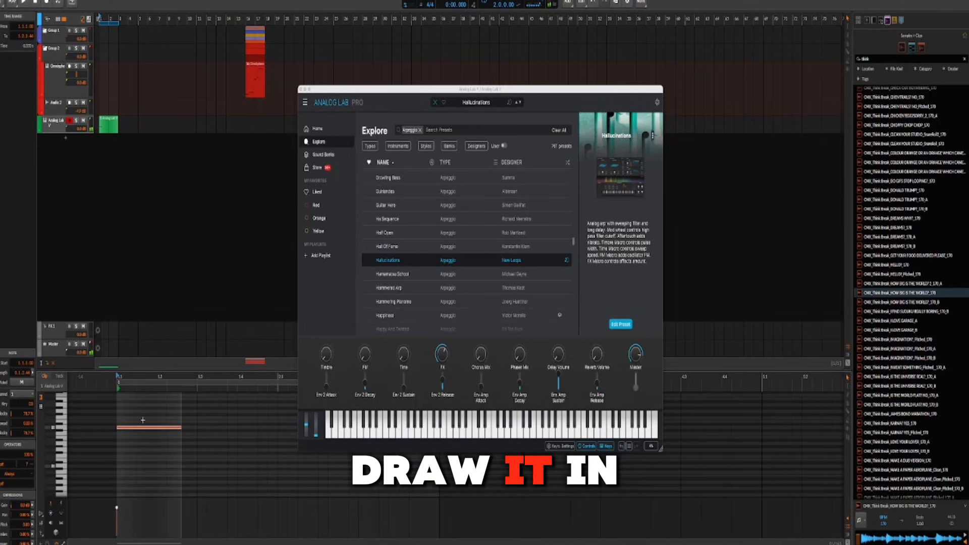
left_click(143, 412)
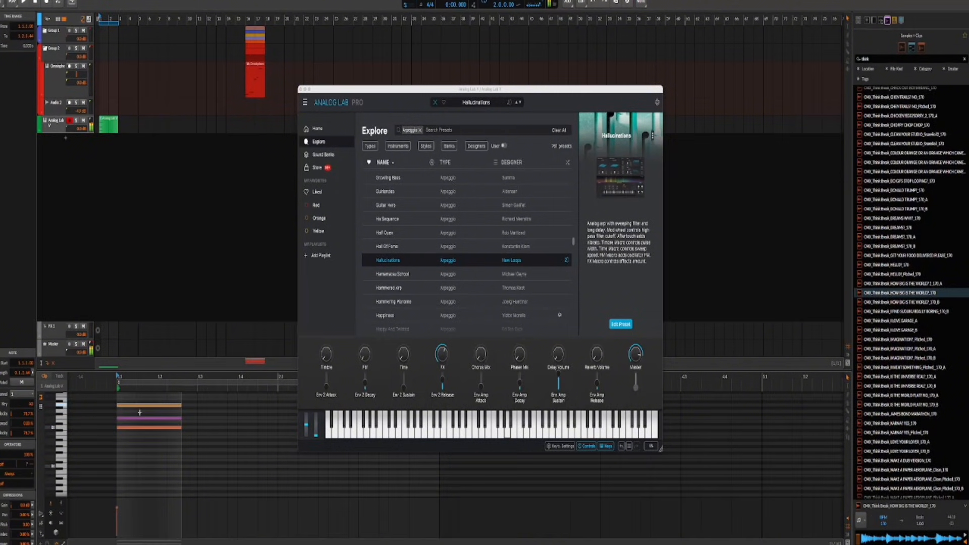
left_click(140, 419)
key("shift+Up")
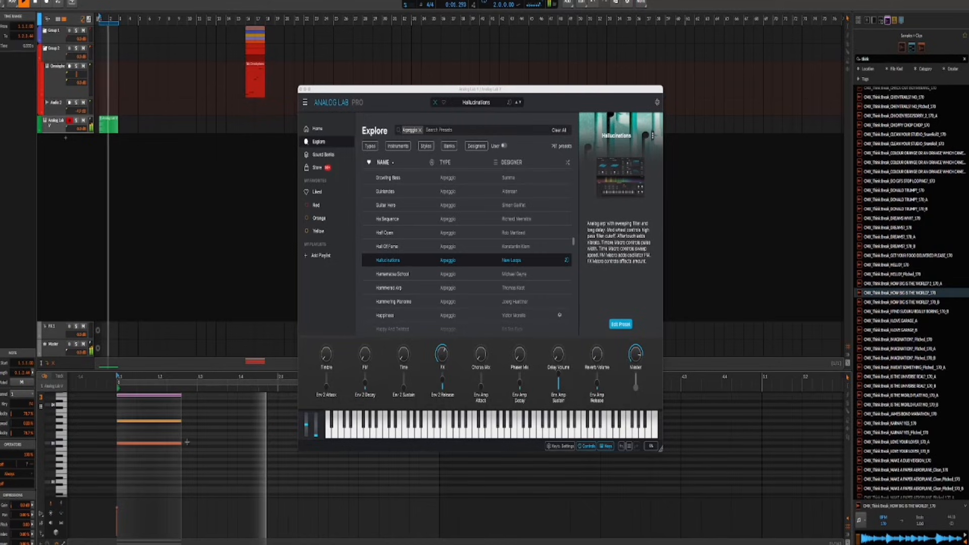
key("space")
left_click_drag(184, 455, 383, 409)
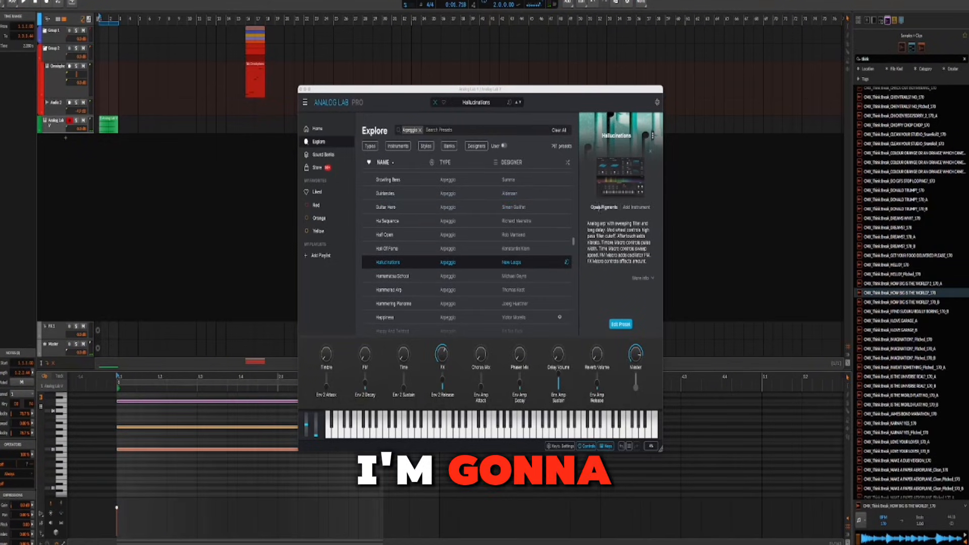
Open the Hallucinations preset in Pigments, set its arpeggiator rate to 1/8 and close the plugin window after a listen.
left_click(598, 207)
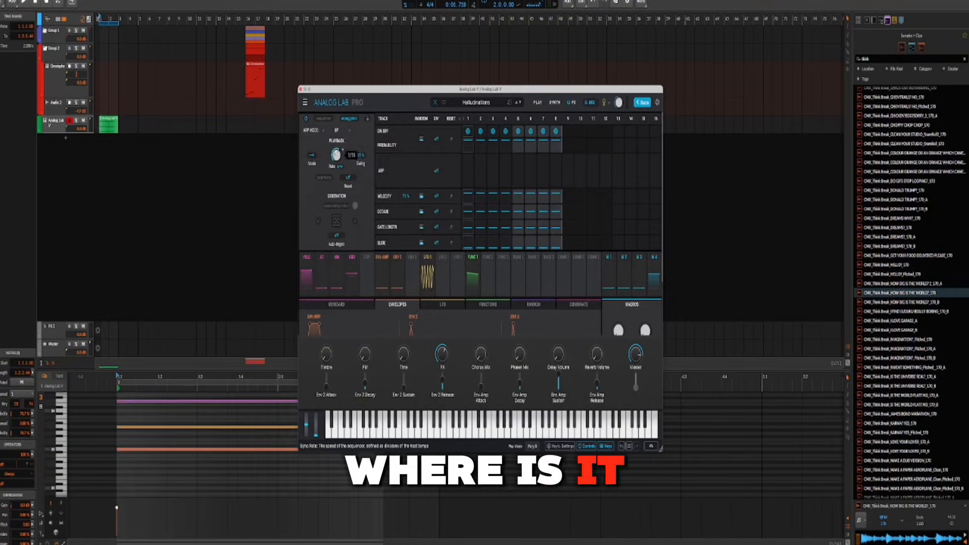
left_click_drag(336, 155, 337, 161)
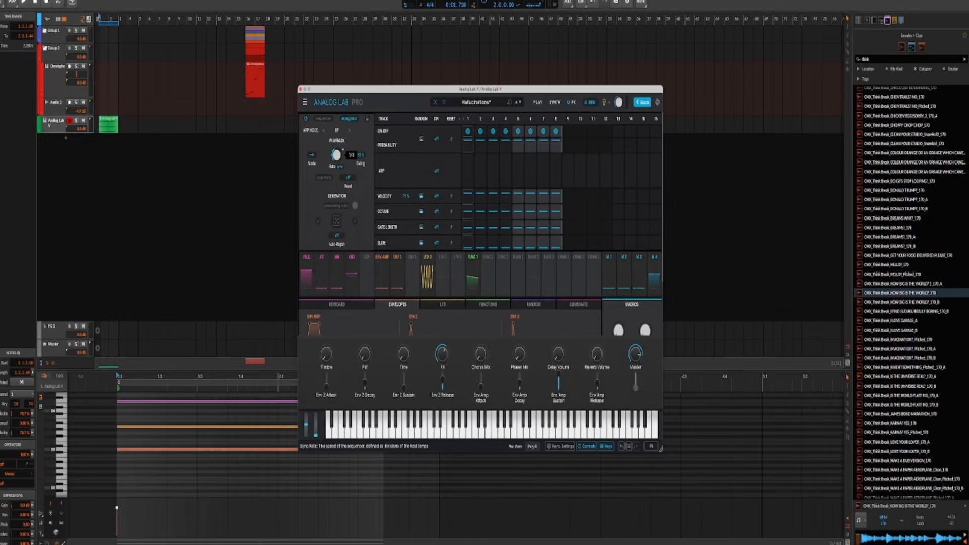
key("space")
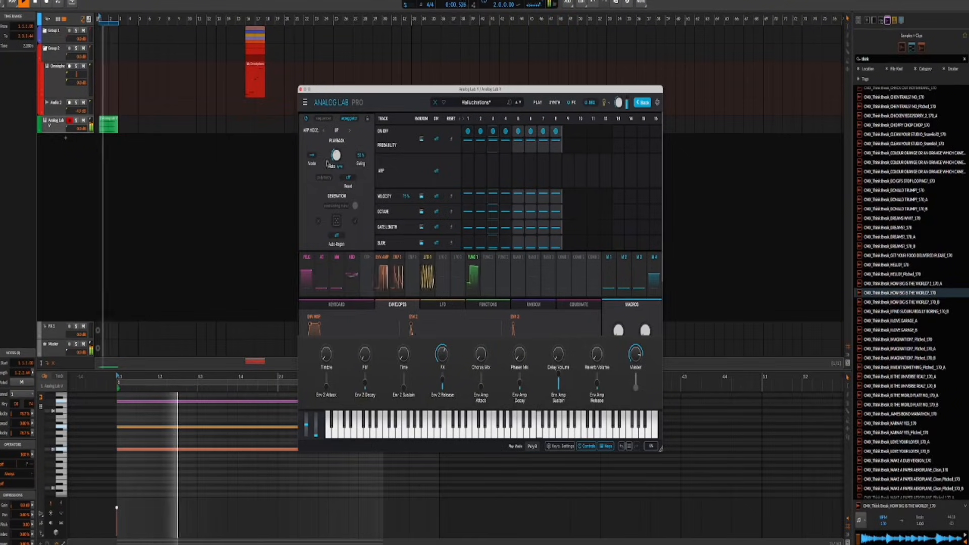
left_click(300, 89)
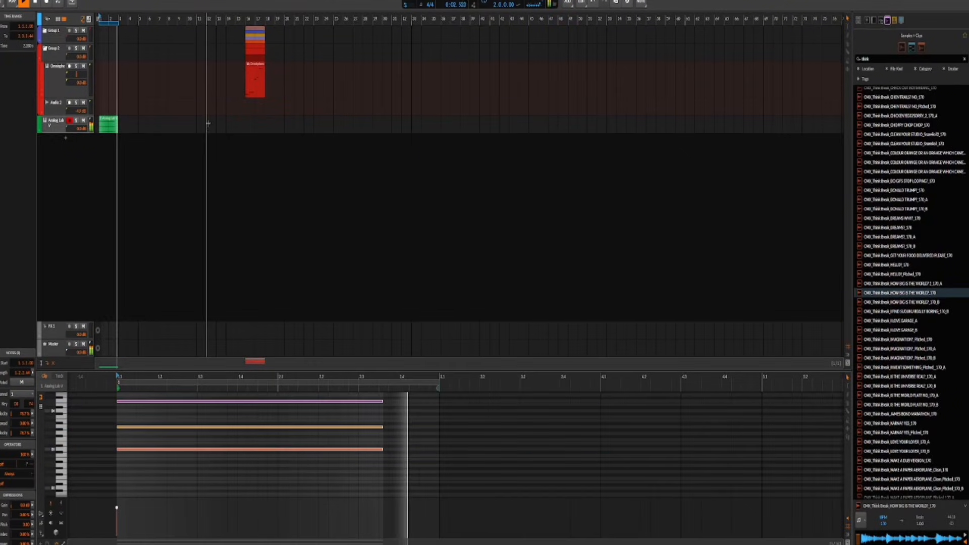
Repeat the green Analog Lab clip from bar 1 up to bar 21 and extend the arranger loop to 29 bars.
left_click_drag(104, 120, 124, 125)
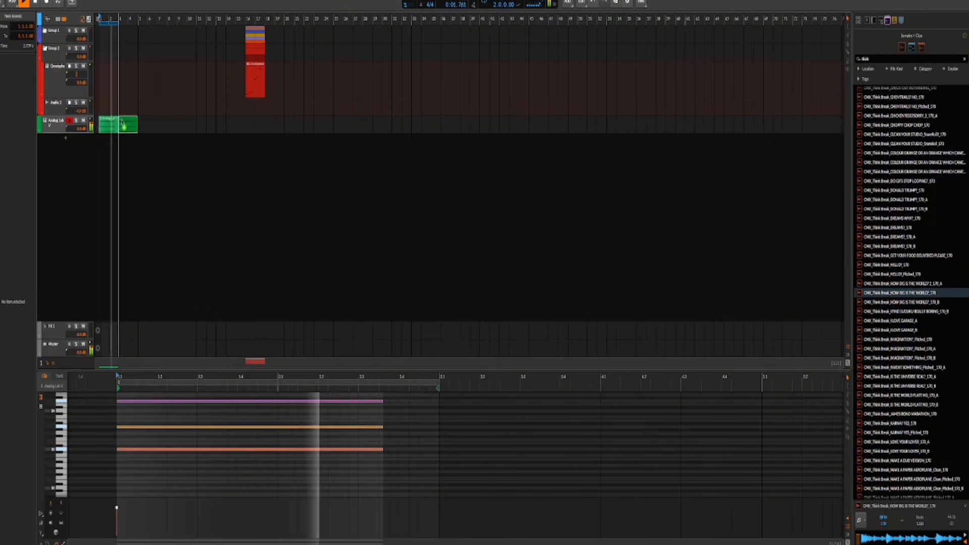
left_click_drag(119, 23, 251, 25)
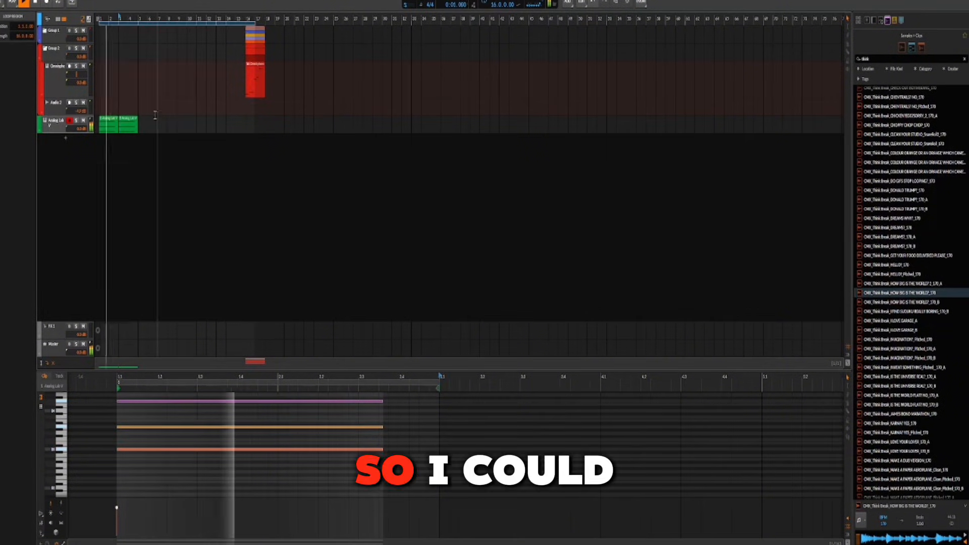
left_click_drag(150, 121, 107, 123)
key("ctrl+d")
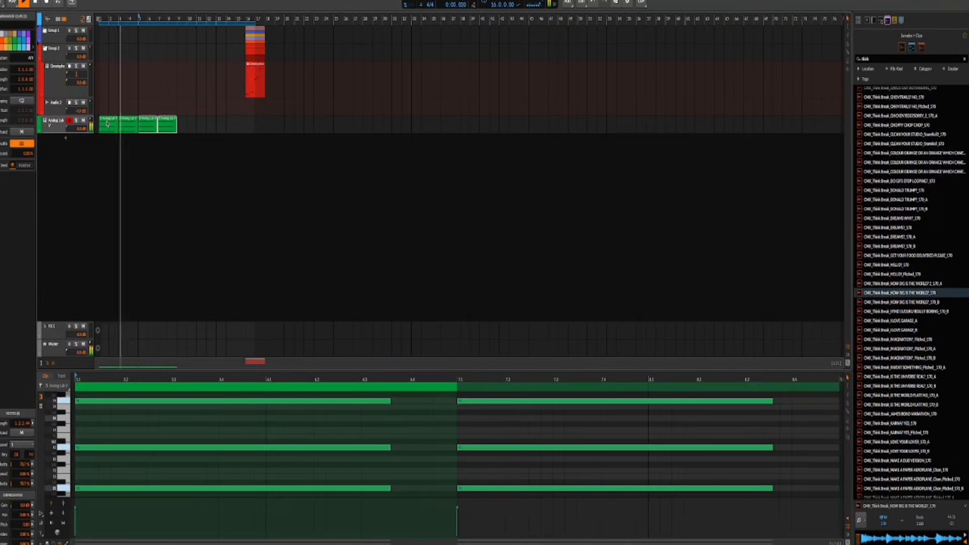
key("ctrl+d")
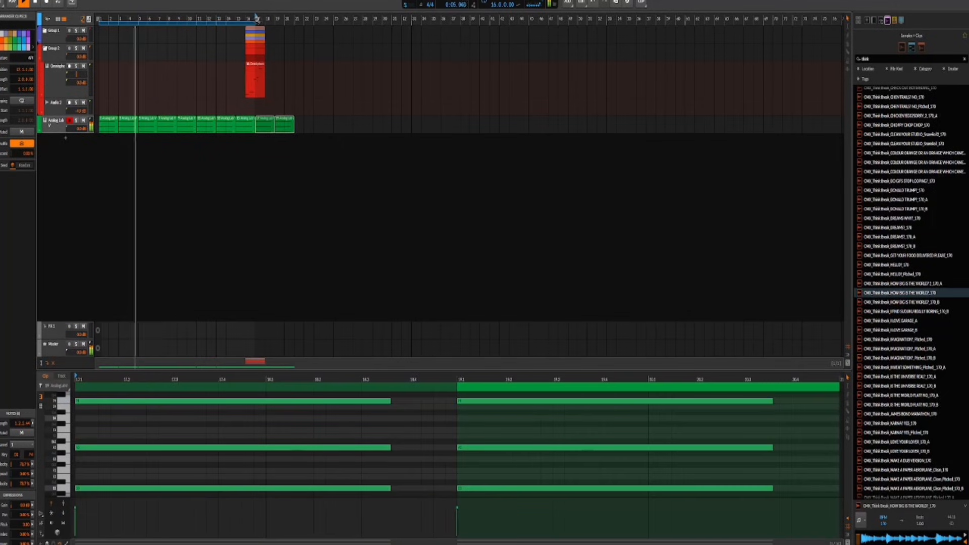
left_click_drag(255, 23, 383, 24)
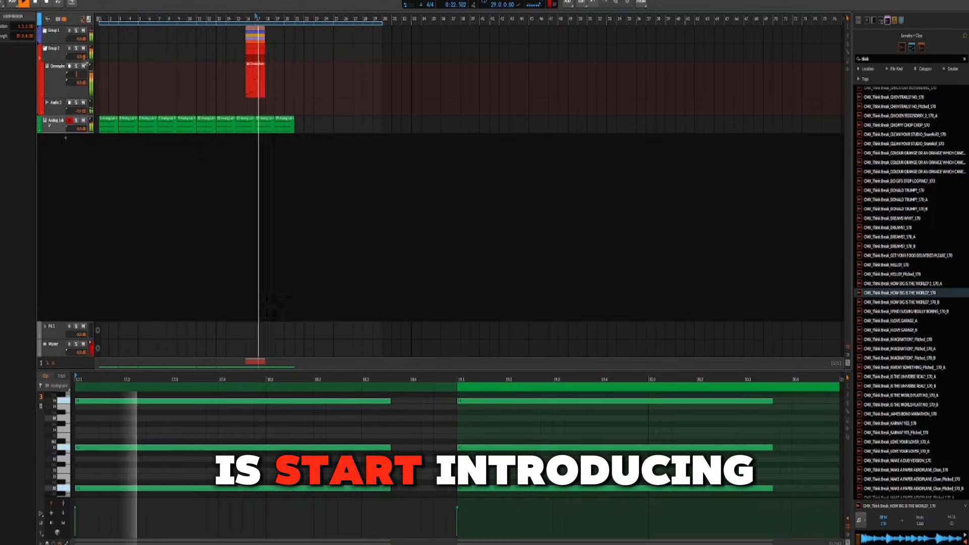
Move all the drum and bass clips one bar later so they start at bar 17, and play the result.
key("space")
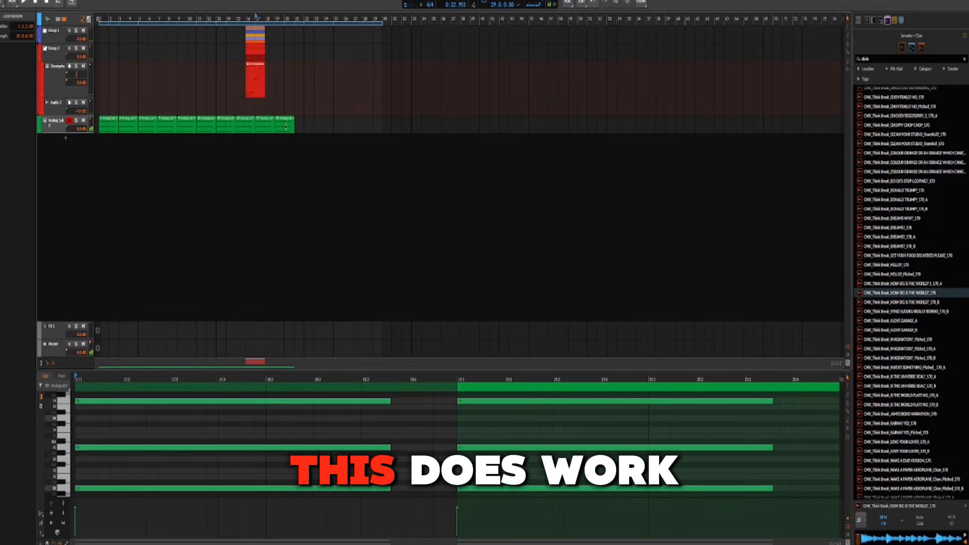
left_click_drag(239, 30, 293, 91)
left_click_drag(251, 31, 255, 38)
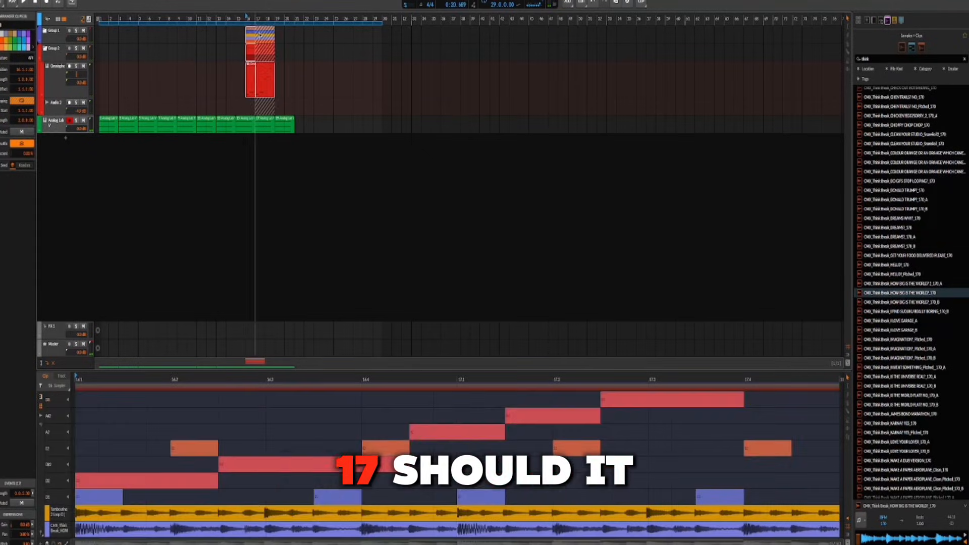
key("space")
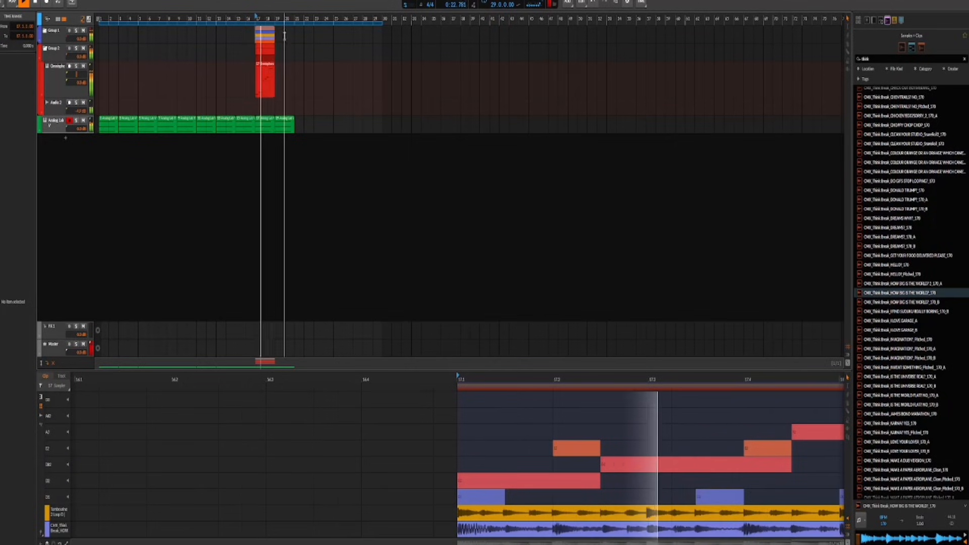
Duplicate the two-bar drum and bass clips, and repeat that section with the arpeggio clips up to bar 25.
left_click(257, 81)
key("ctrl+d")
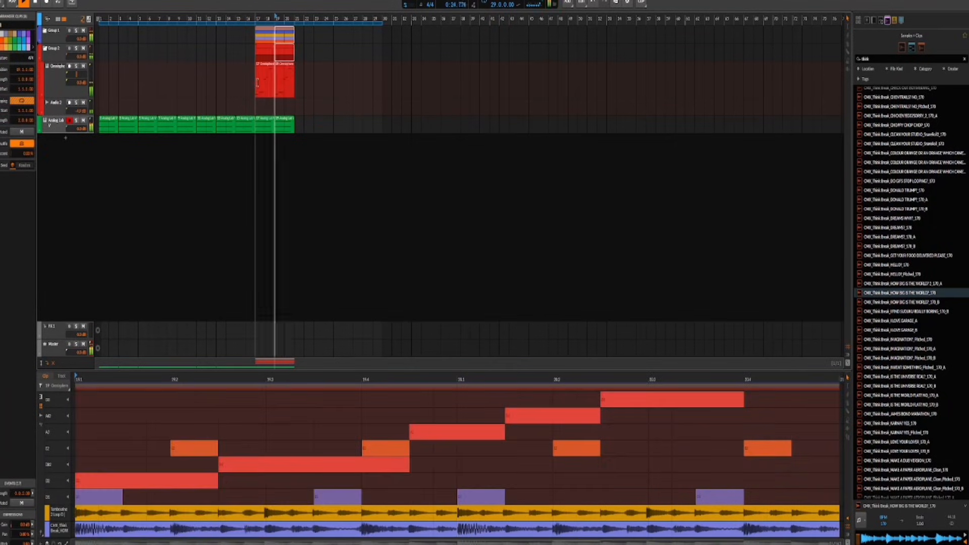
left_click_drag(257, 128, 296, 32)
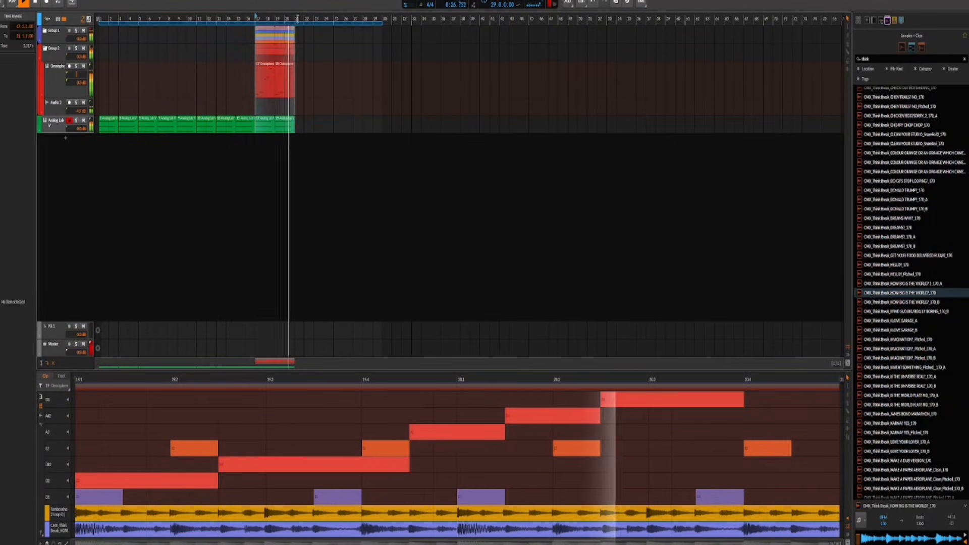
key("ctrl+d")
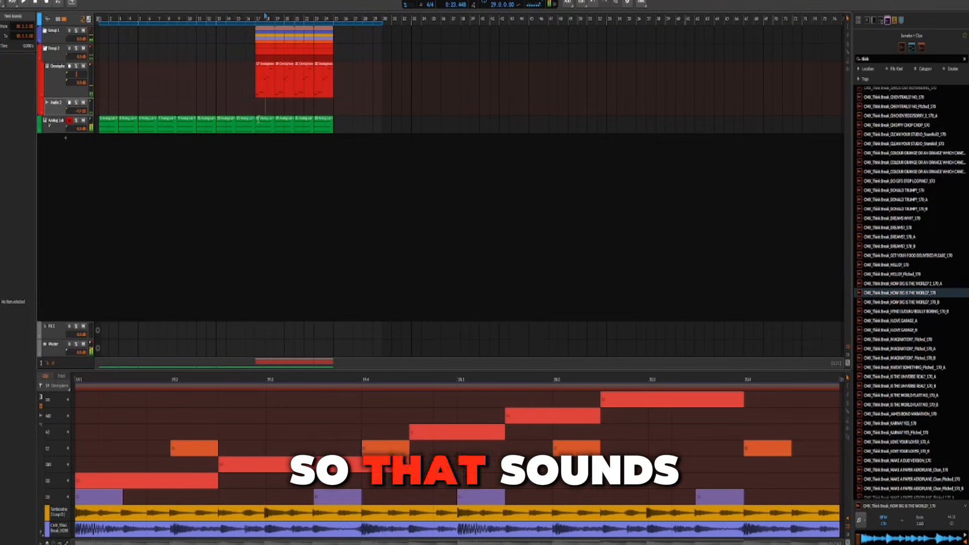
Duplicate the Analog Lab track with its clips and mute the copy.
left_click(270, 124)
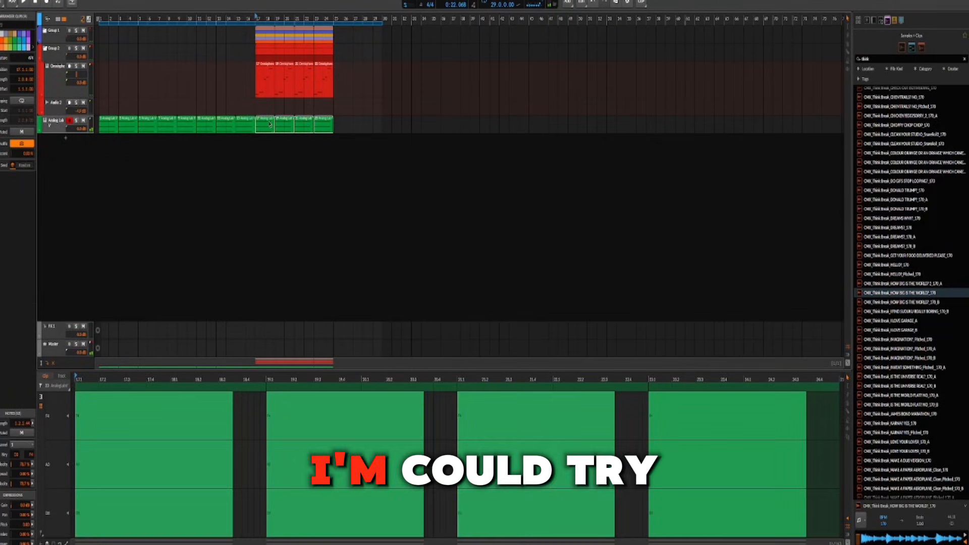
left_click(58, 124)
key("ctrl+d")
left_click(84, 139)
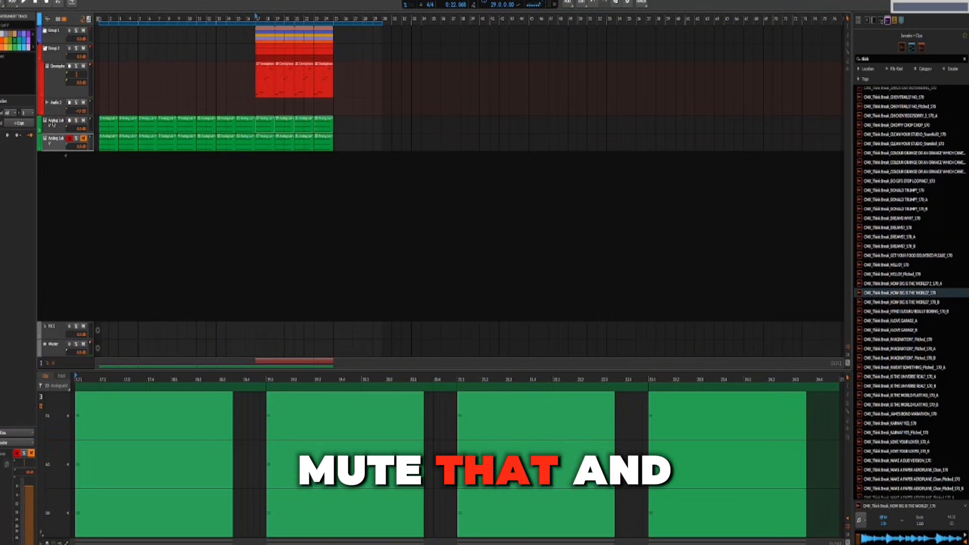
On the original Analog Lab track, try the Hammered Arp preset, load Ice Of Enceladus instead and open its SQ 80 V instrument.
left_click(56, 127)
key("d")
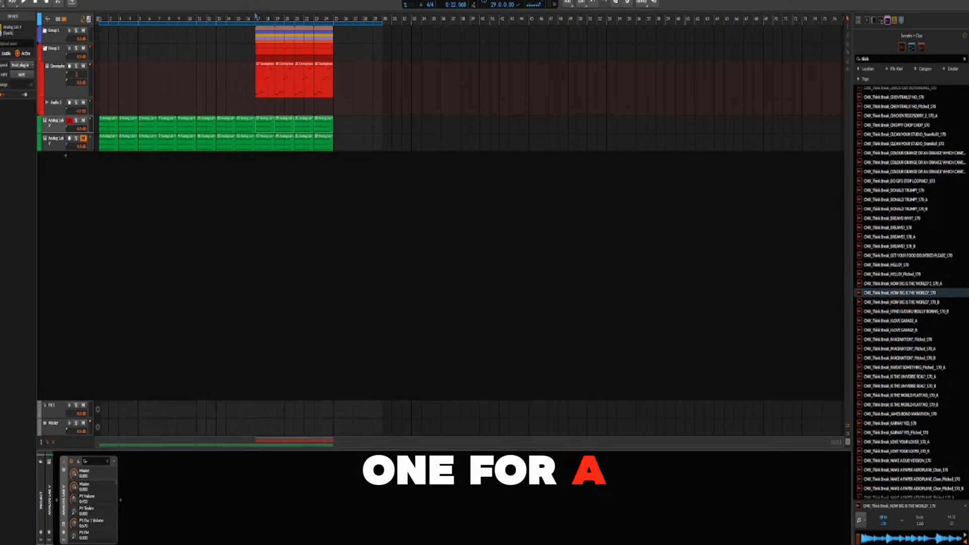
left_click(64, 525)
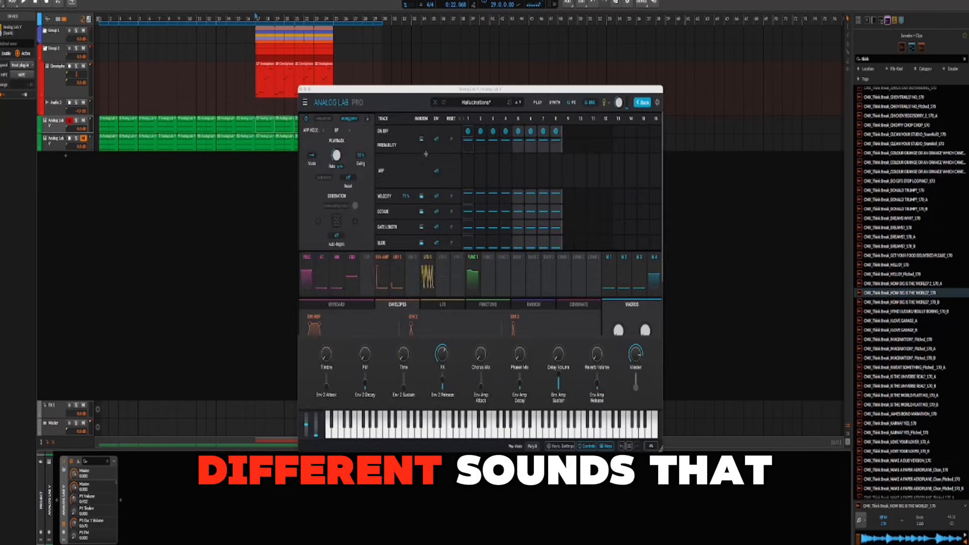
left_click(642, 103)
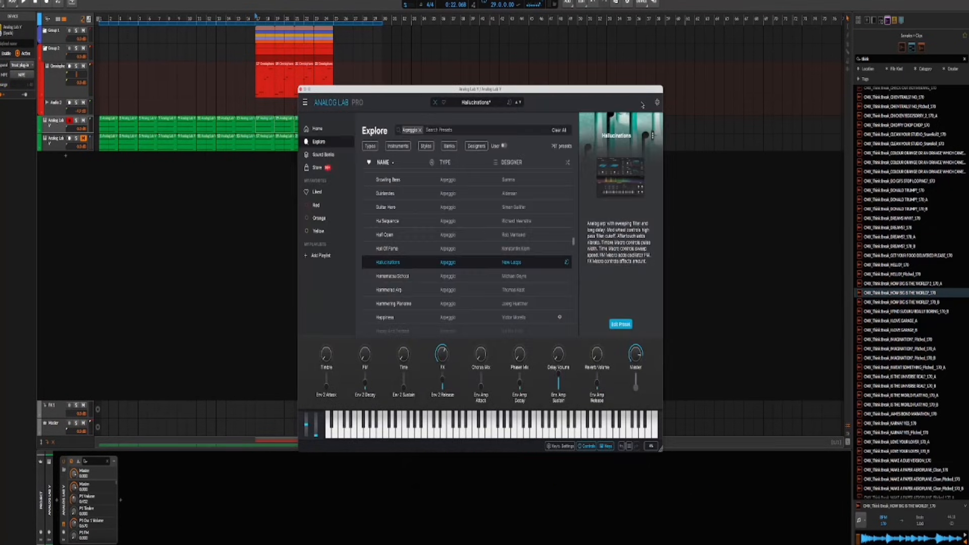
left_click(396, 290)
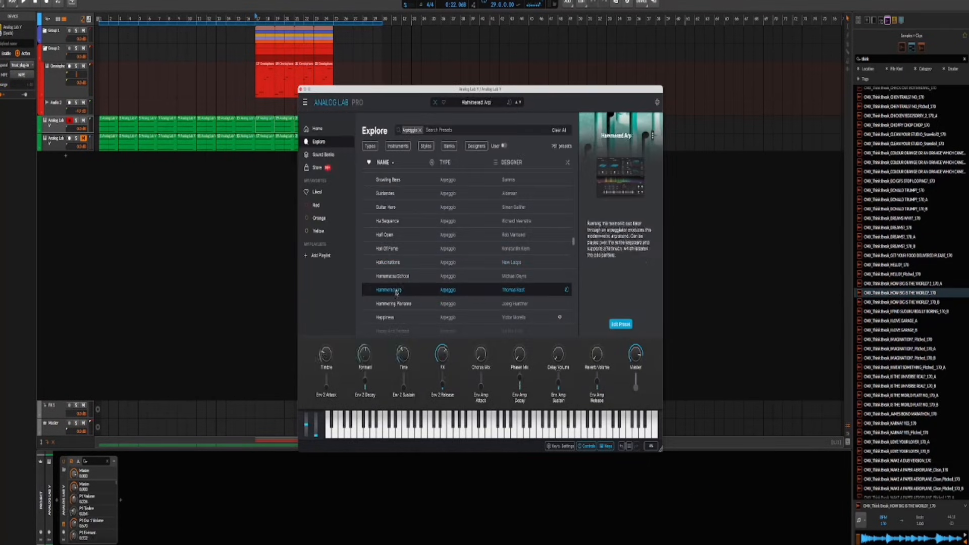
scroll(396, 290, "down", 1)
key("space")
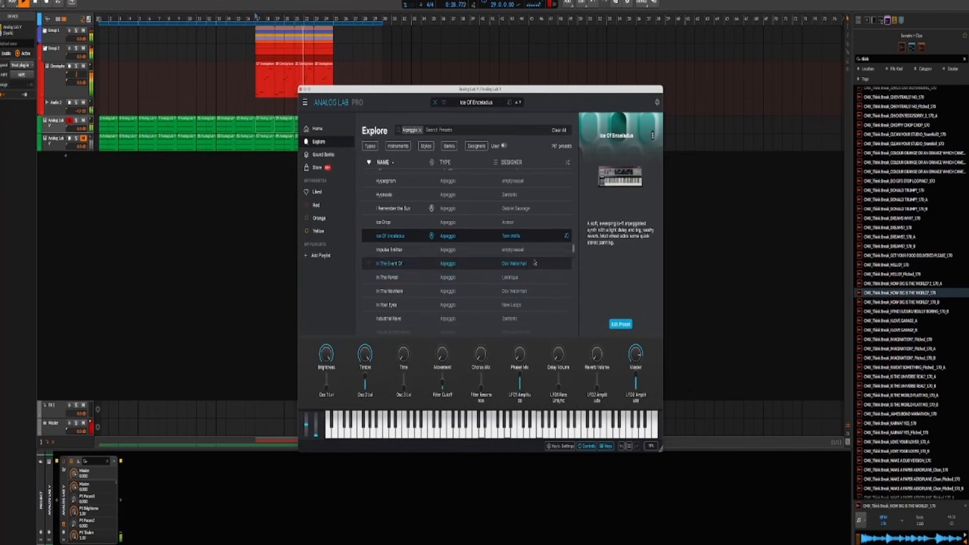
left_click(636, 208)
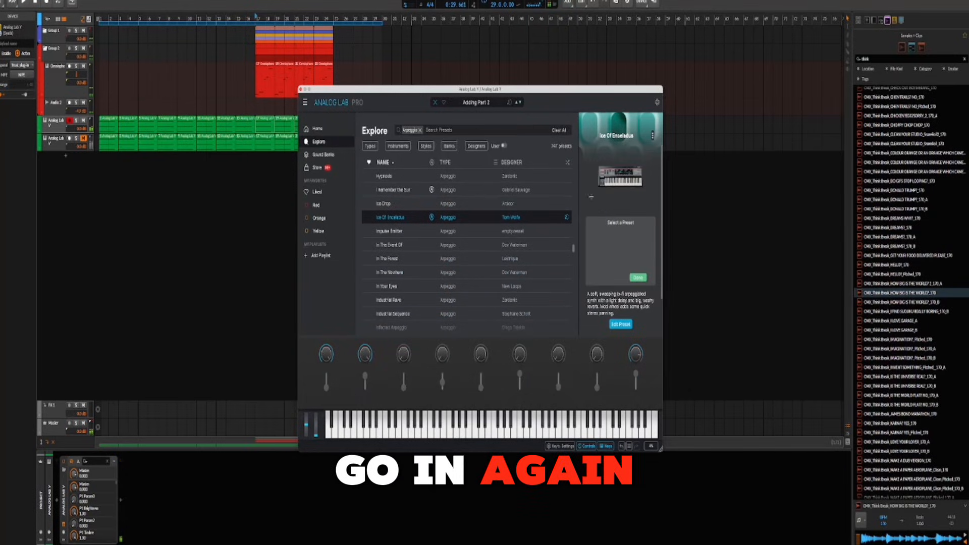
left_click(604, 207)
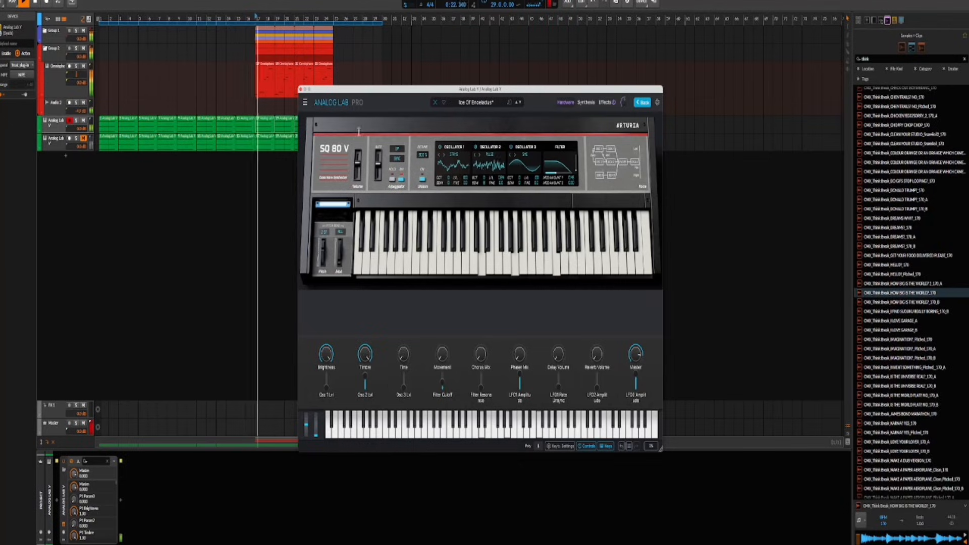
Unmute the duplicated Analog Lab track, close the plugin window and play both arpeggios together with the drums and bass.
left_click(83, 139)
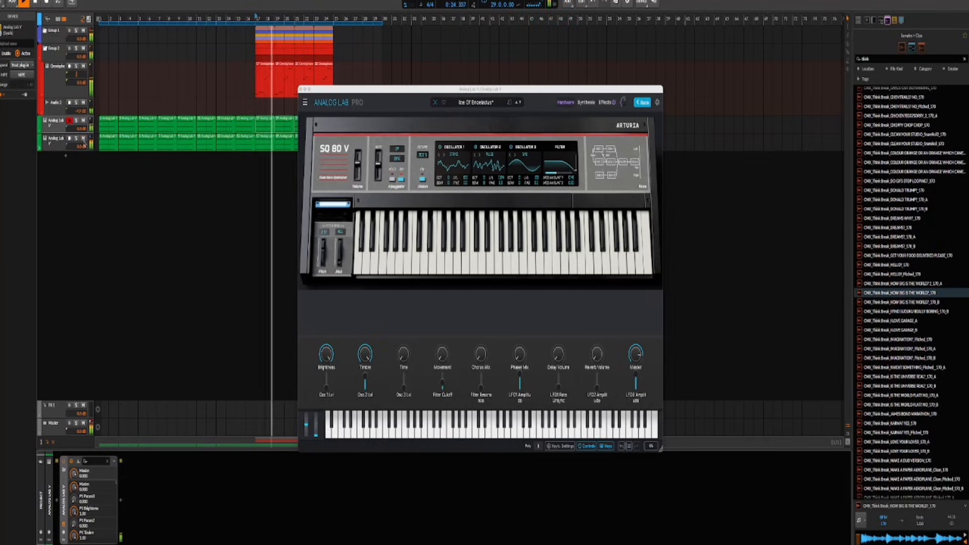
left_click(301, 89)
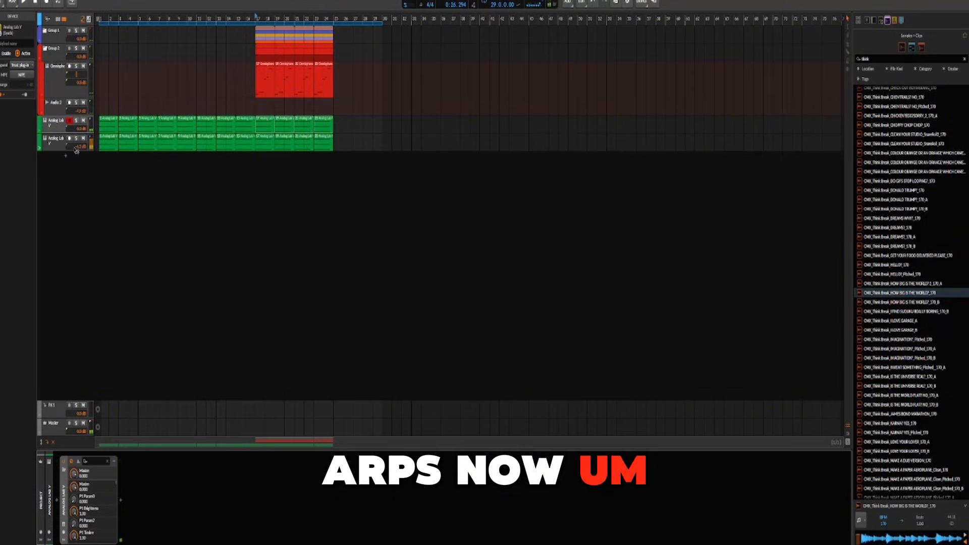
key("space")
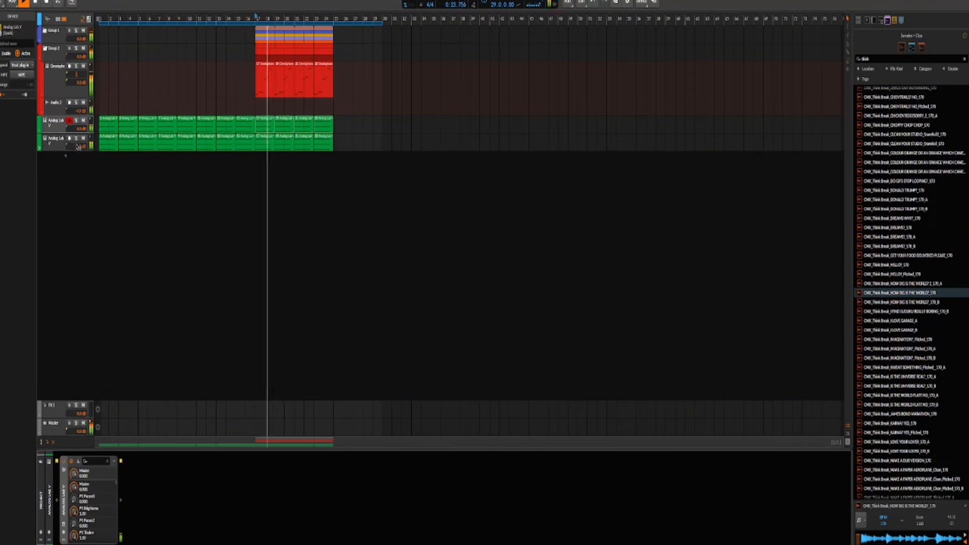
key("space")
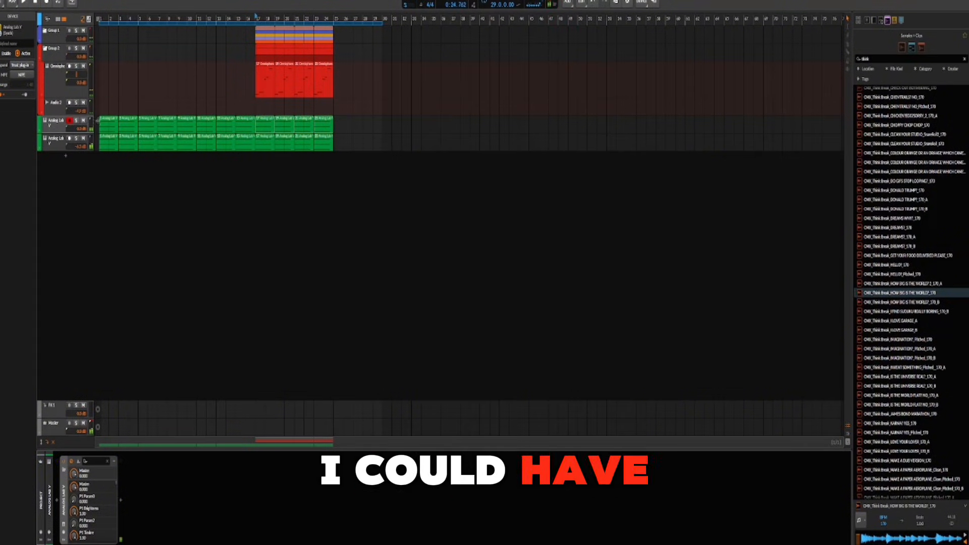
Delete the second arpeggio track's clips before bar 9 and both arpeggio tracks' clips from bar 17 onward.
left_click(104, 139)
left_click_drag(104, 139, 177, 141)
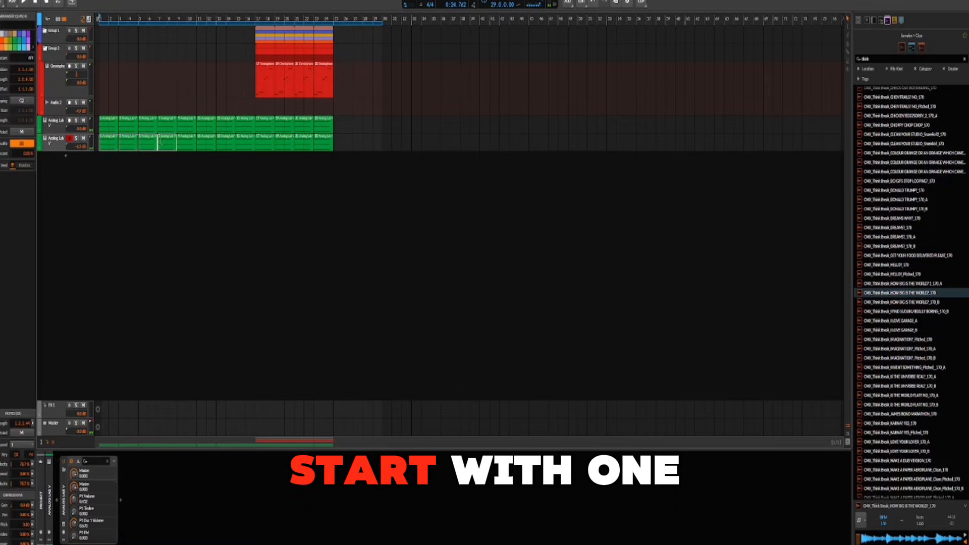
key("Delete")
left_click_drag(256, 154, 334, 119)
key("Delete")
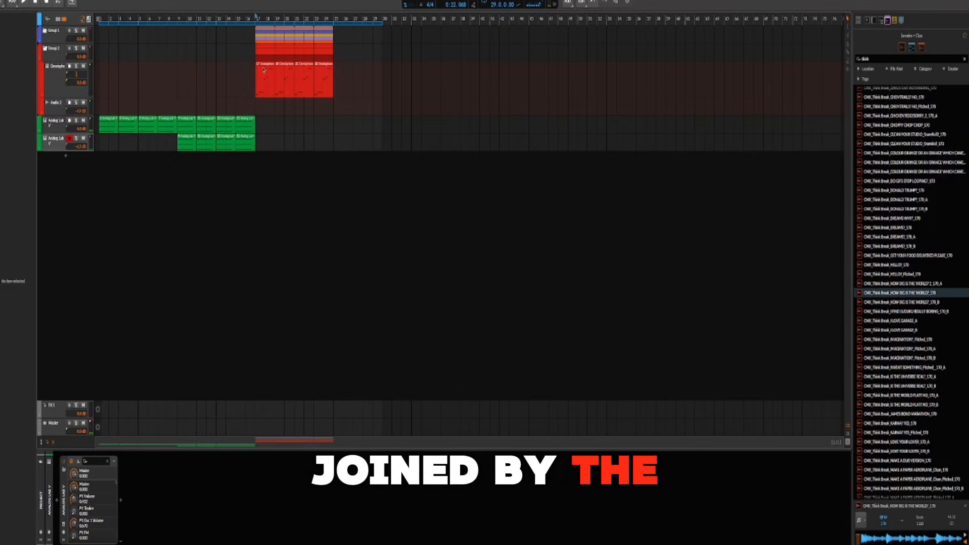
Expand the drum group and copy its first Sampler track's clips into bars 1 to 12.
left_click(44, 32)
left_click_drag(238, 57, 407, 55)
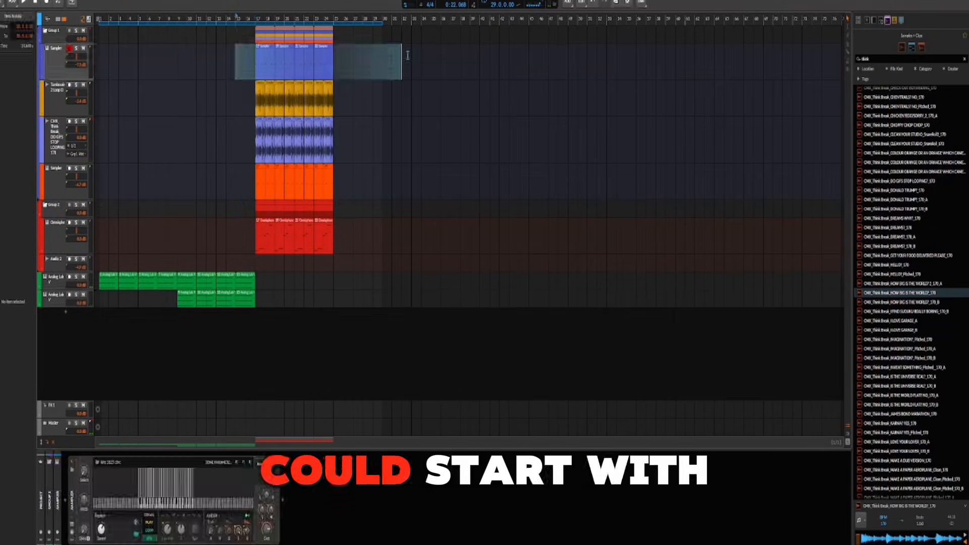
left_click(246, 47)
left_click_drag(246, 48, 323, 54)
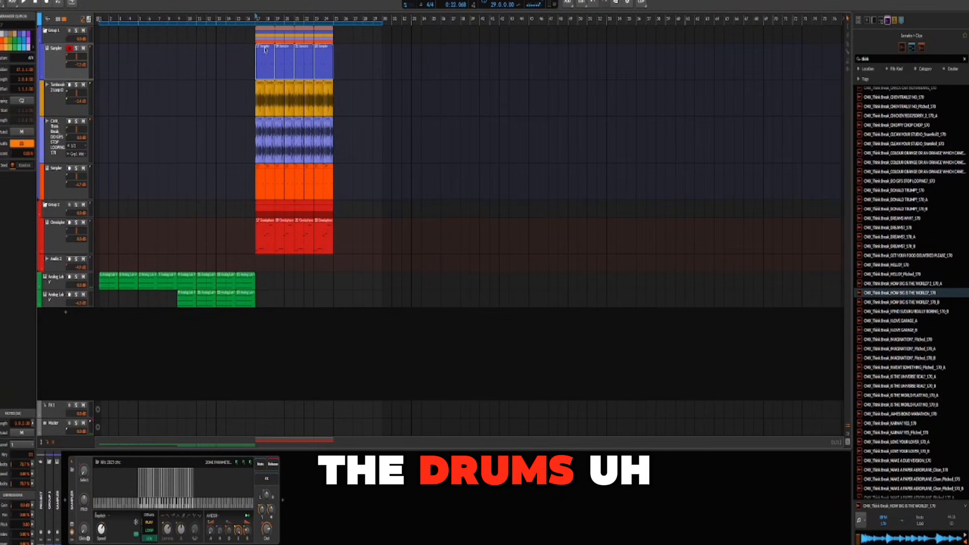
left_click_drag(265, 49, 110, 73)
left_click_drag(186, 47, 151, 59)
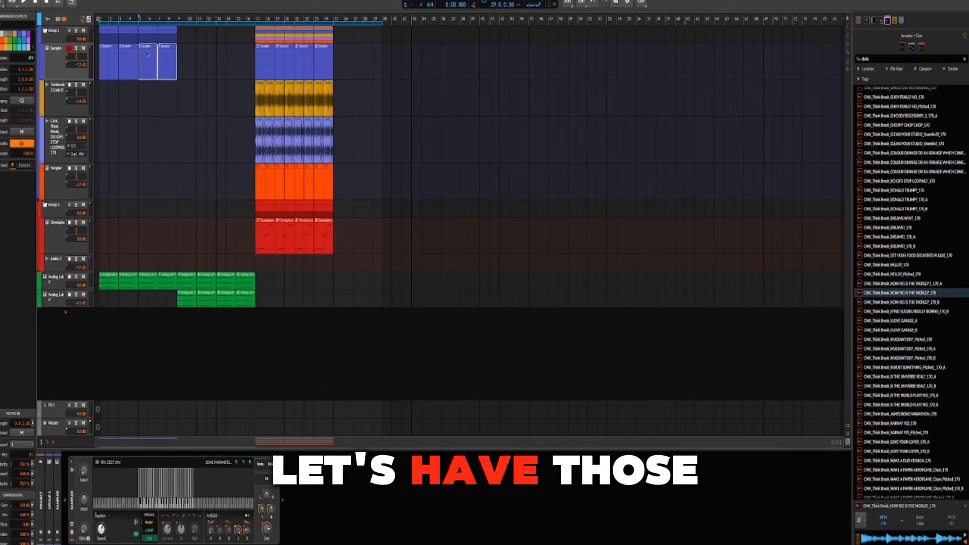
key("ctrl+d")
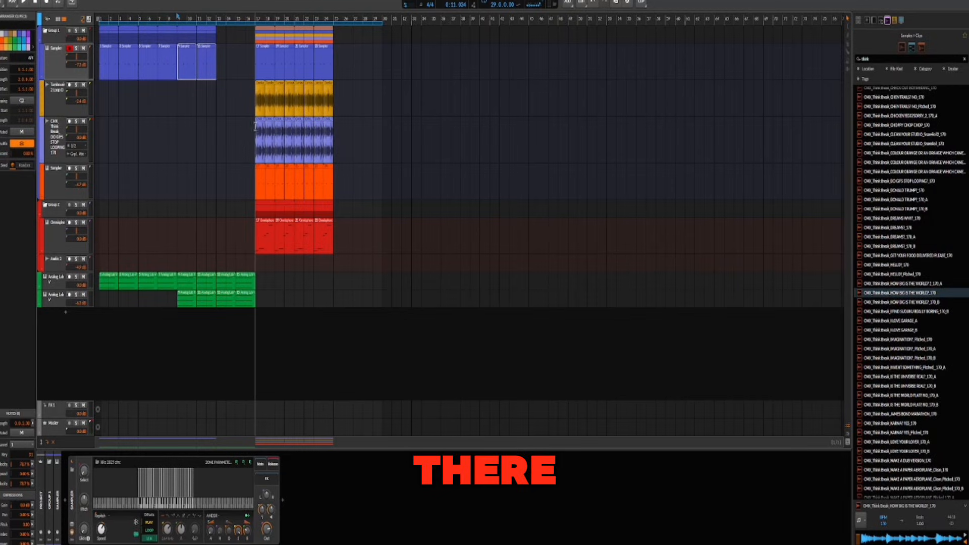
Colour the Think Break track blue and copy its loop clips to bars 9 to 12.
left_click_drag(254, 144, 369, 140)
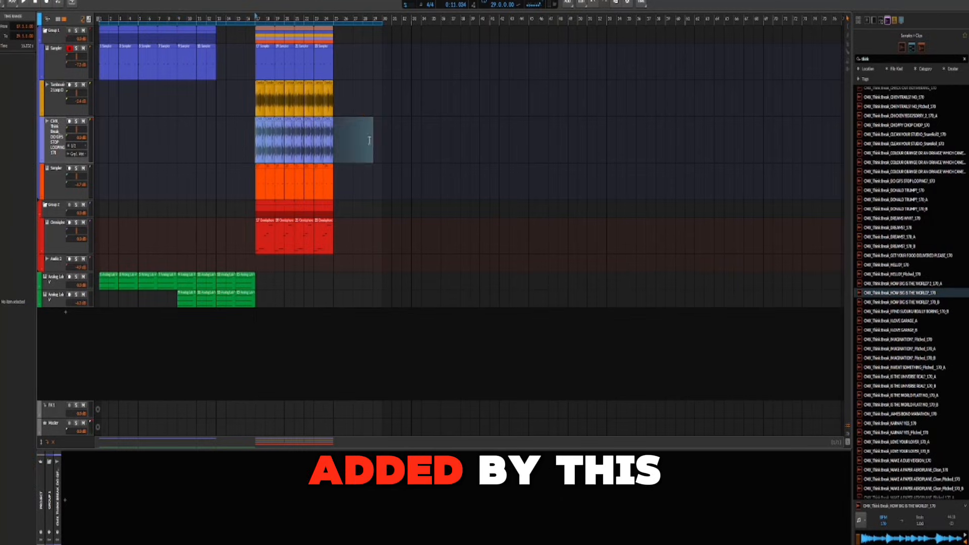
left_click(55, 138)
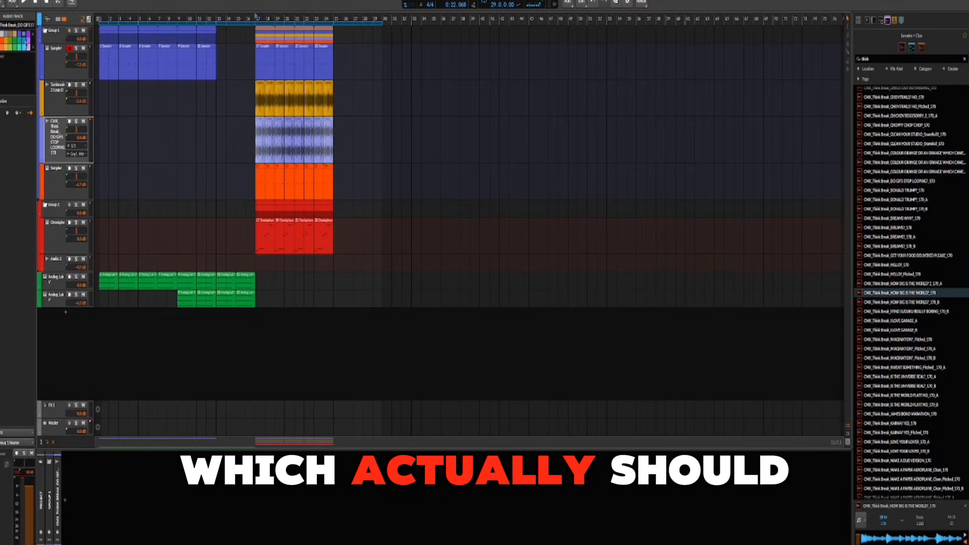
left_click(24, 42)
left_click_drag(259, 125, 184, 138)
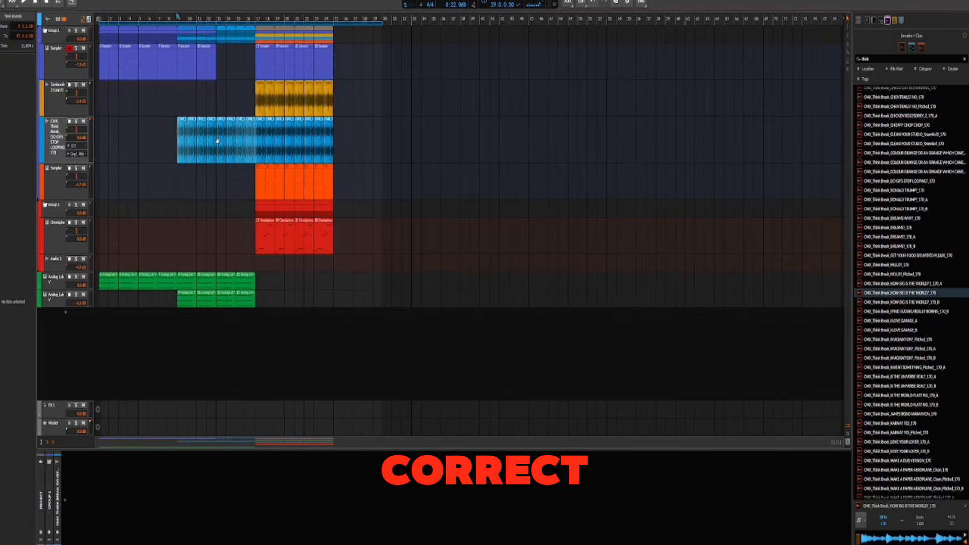
Copy the snare Sampler clips into bars 5 to 12 and play the intro from the beginning.
left_click(262, 179)
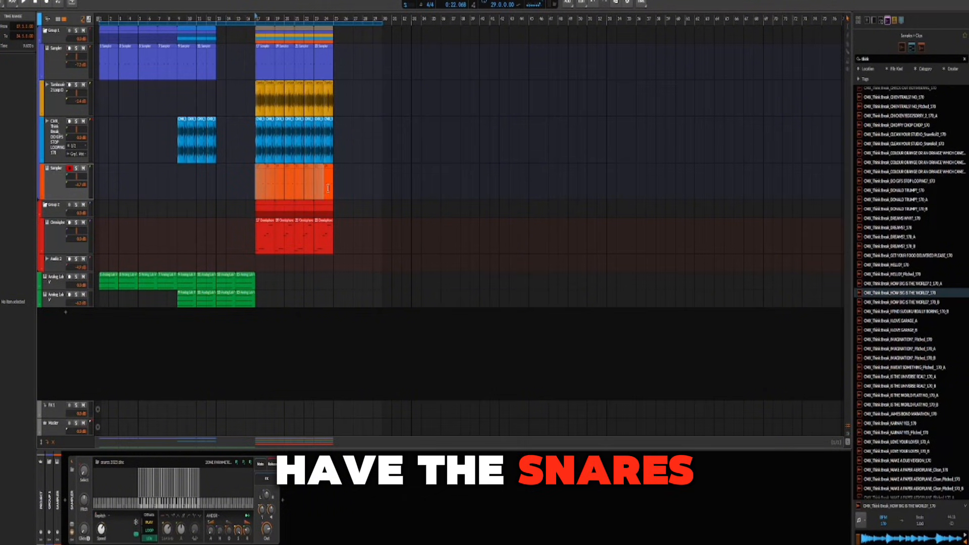
left_click_drag(328, 191, 191, 196)
left_click(98, 71)
key("space")
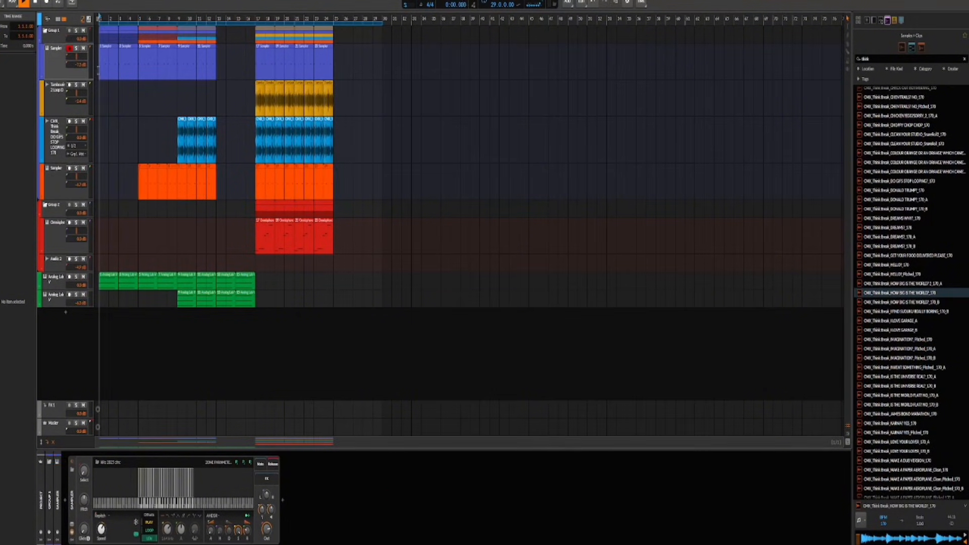
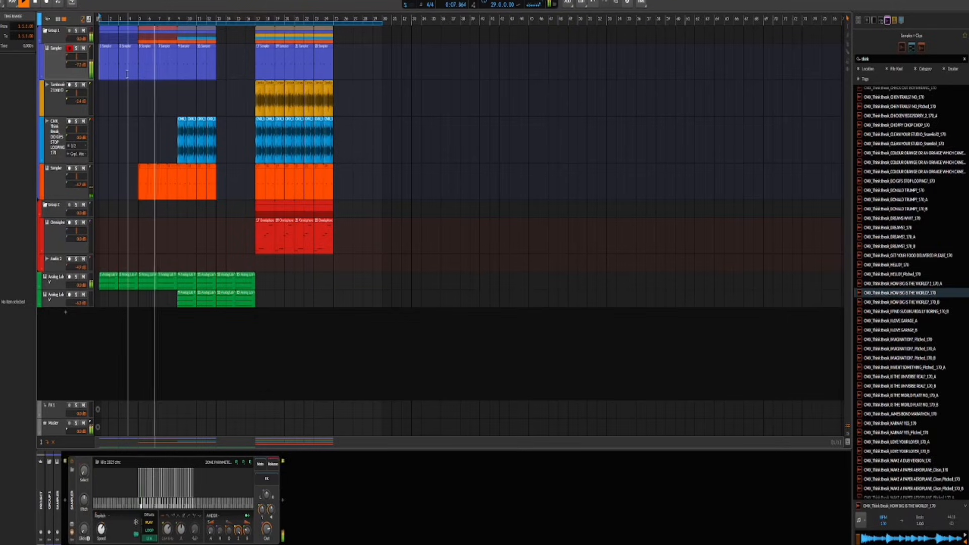
scroll(168, 143, "up", 5)
scroll(260, 143, "down", 2)
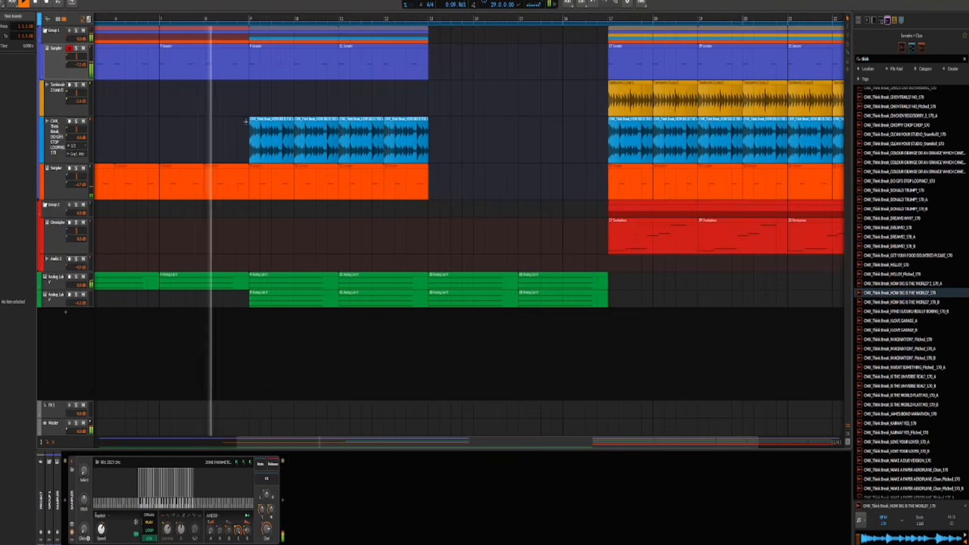
Start the Think Break one beat before bar 9 and play the transition from bar 8.
key("space")
left_click_drag(283, 143, 245, 146)
left_click(201, 144)
key("space")
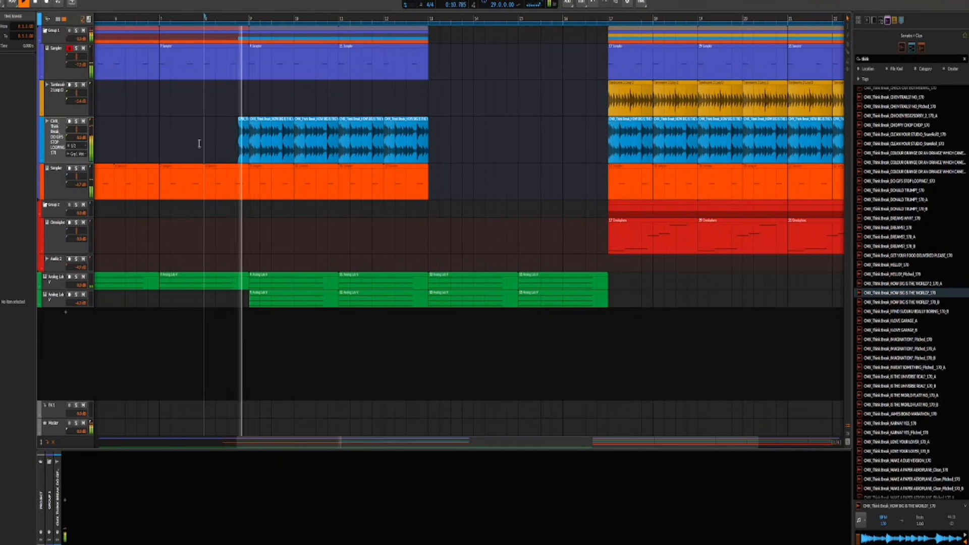
Lower the Think Break track's volume and replay the intro from bar 8.
key("space")
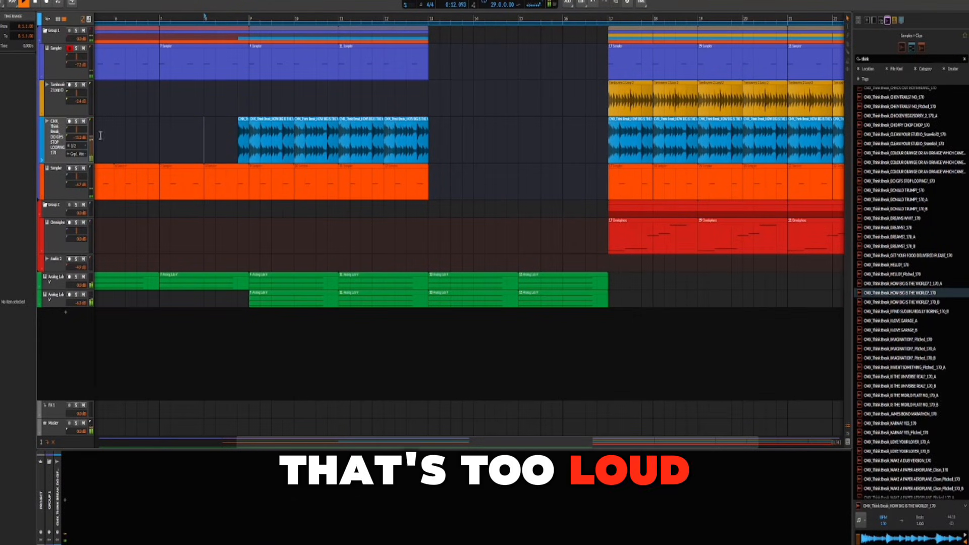
left_click(193, 143)
key("space")
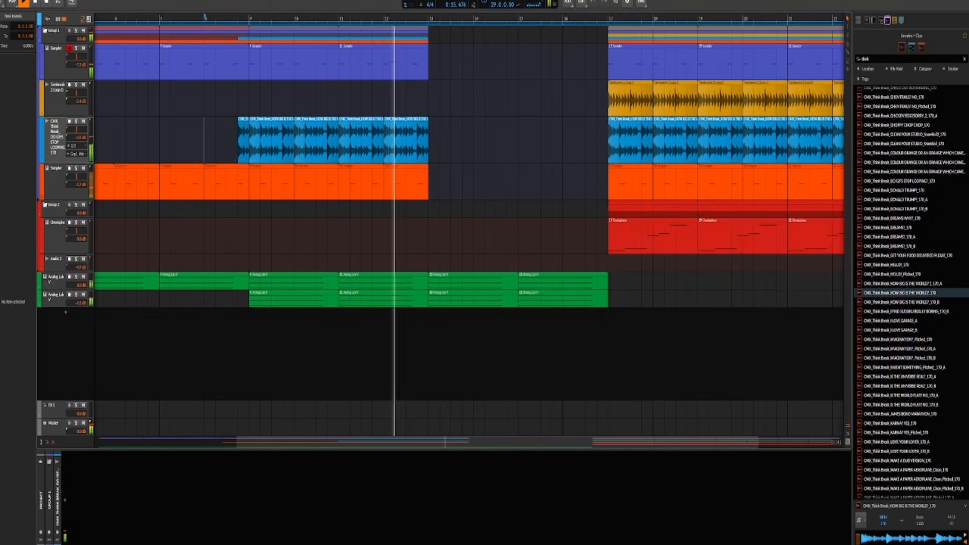
scroll(260, 172, "down", 2)
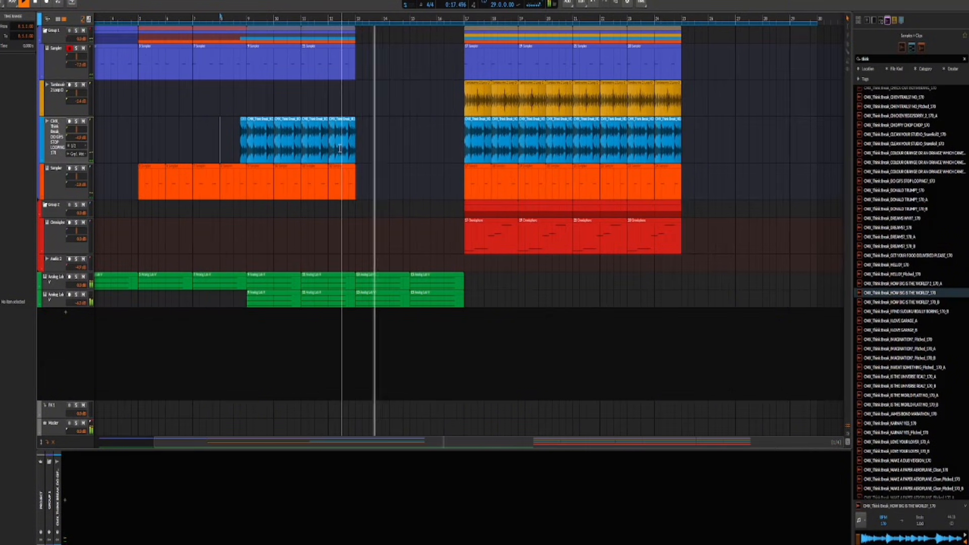
Copy the drum group's first beat at bar 9 to bar 13 and bounce the copy post-fader at 32-bit floating-point.
left_click(249, 195)
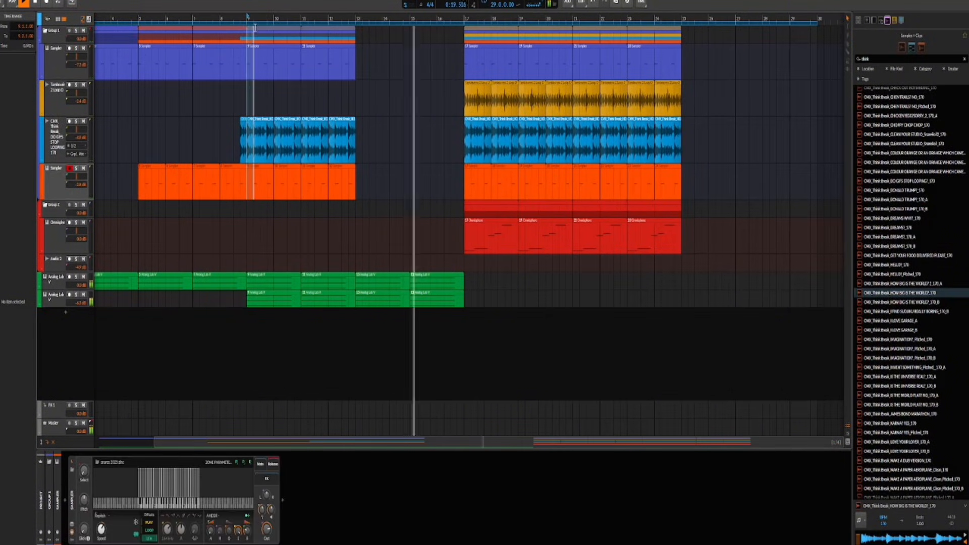
left_click_drag(355, 31, 360, 31)
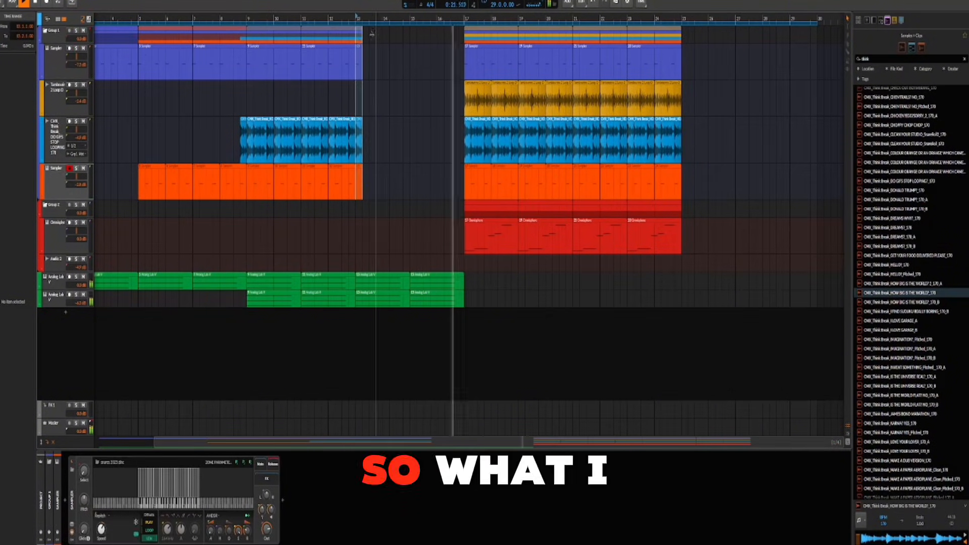
key("ctrl+b")
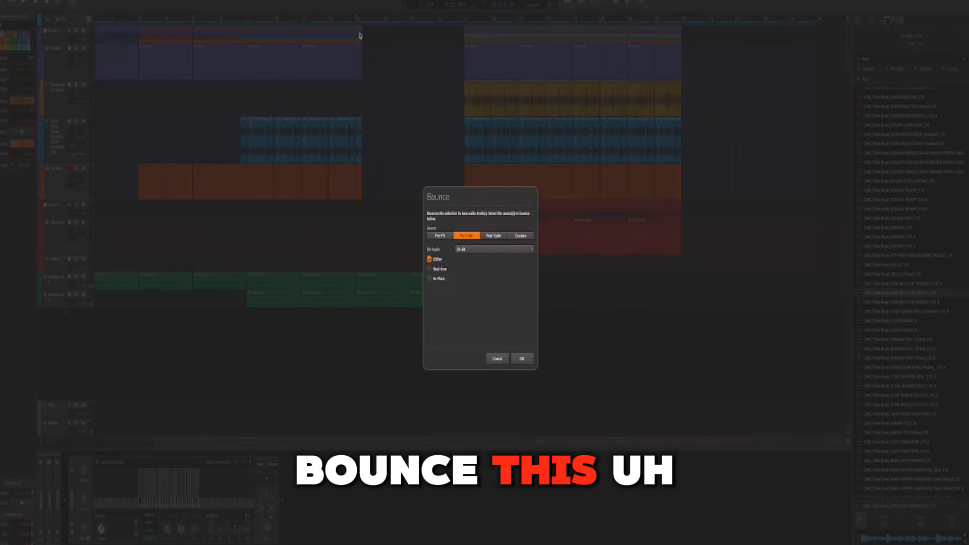
left_click(499, 239)
left_click(497, 250)
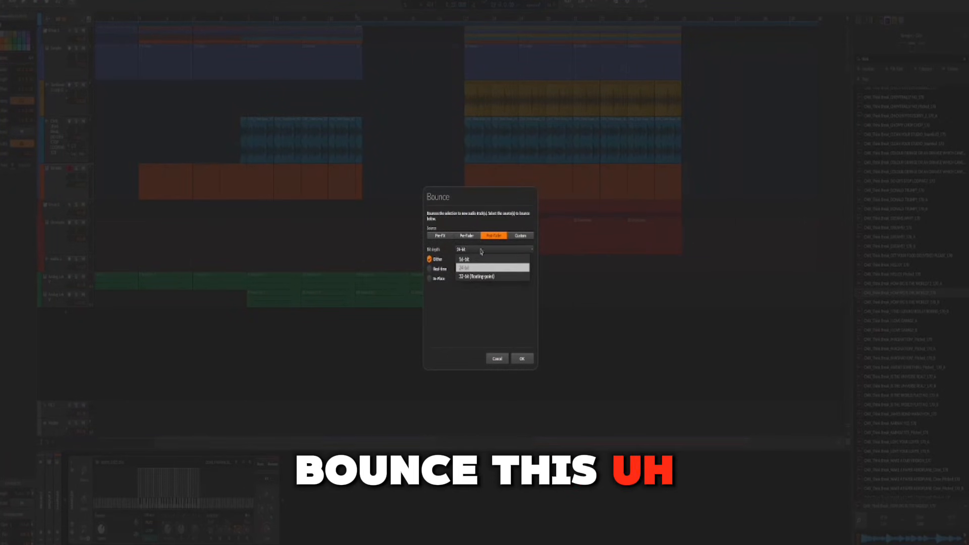
left_click(474, 277)
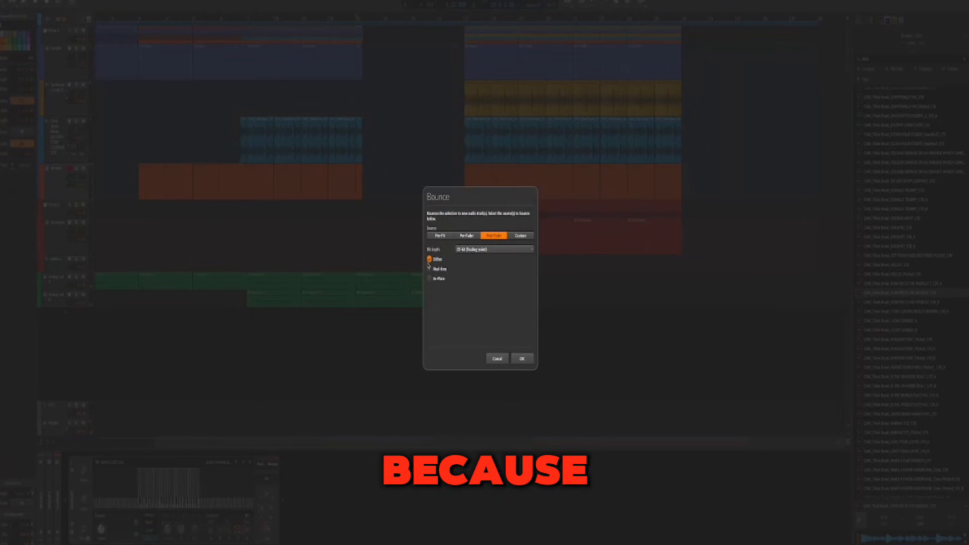
left_click(522, 360)
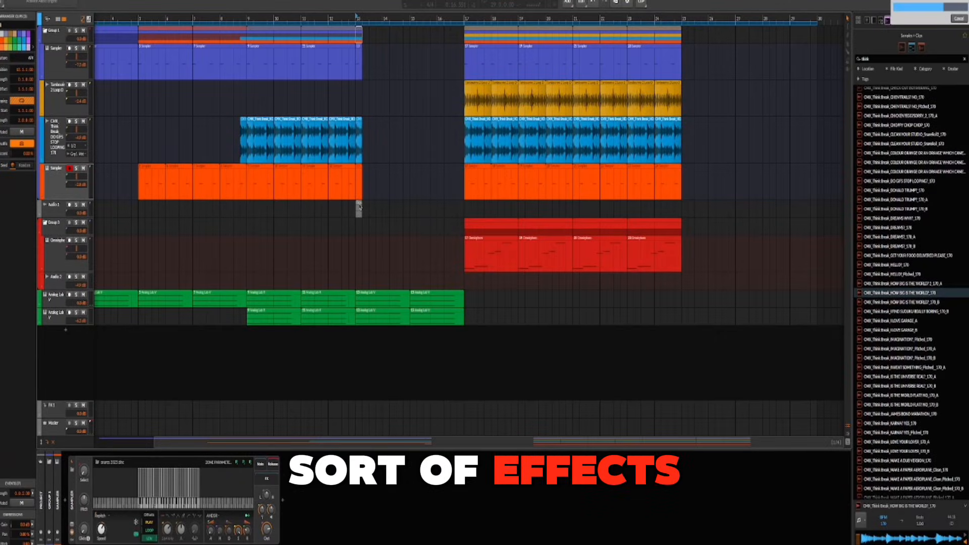
Repeat the bounced drum hit every beat from bar 13 and every half beat from bar 15, and delete the drum group's source slice.
left_click(359, 207)
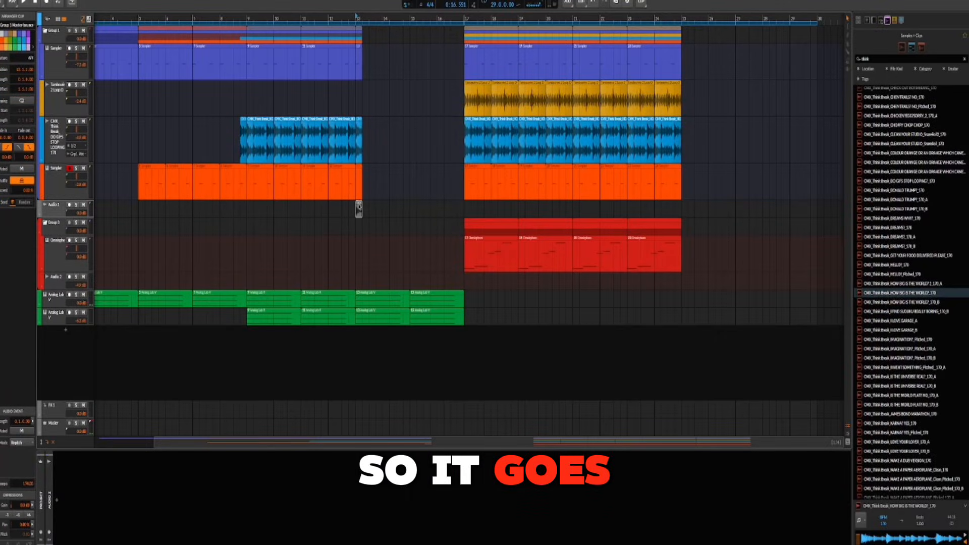
key("ctrl+d")
scroll(390, 207, "up", 5)
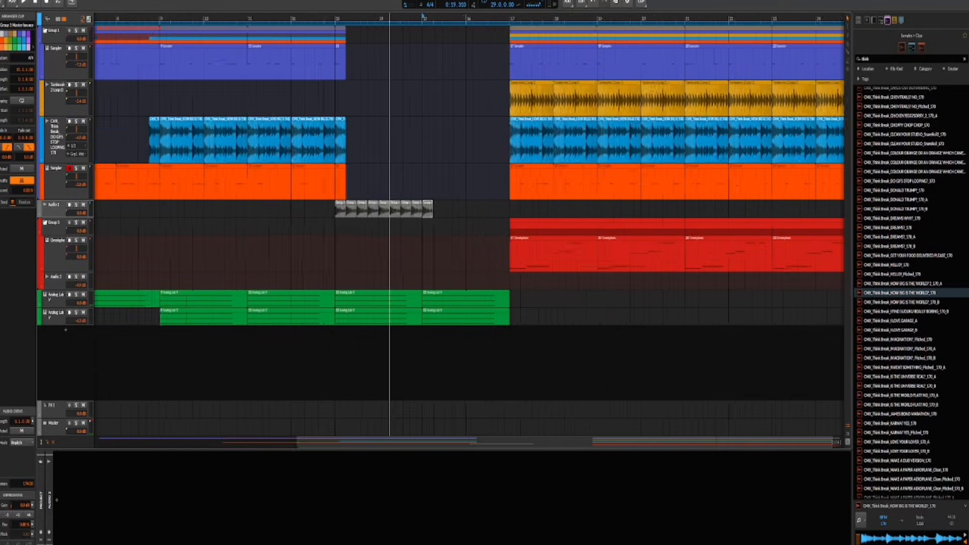
left_click(479, 213)
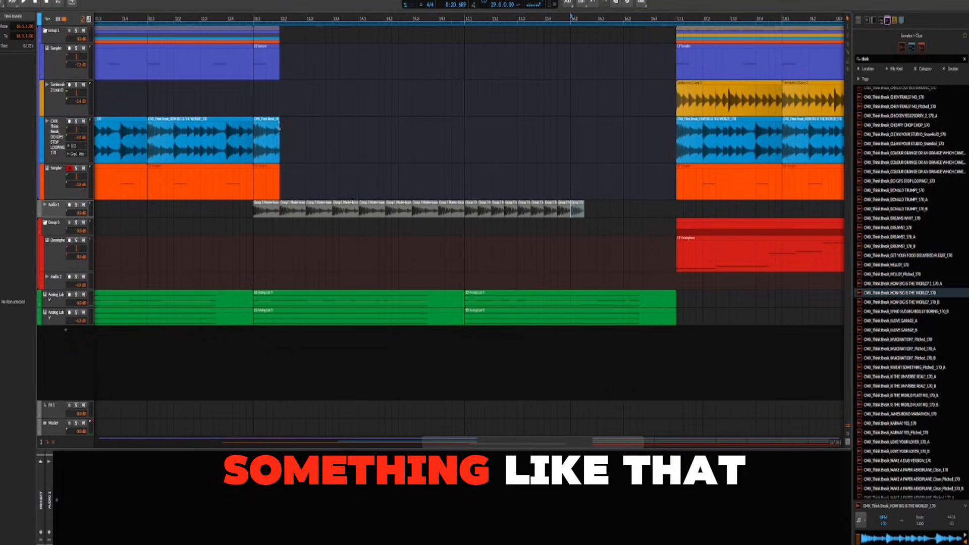
left_click(256, 35)
key("Delete")
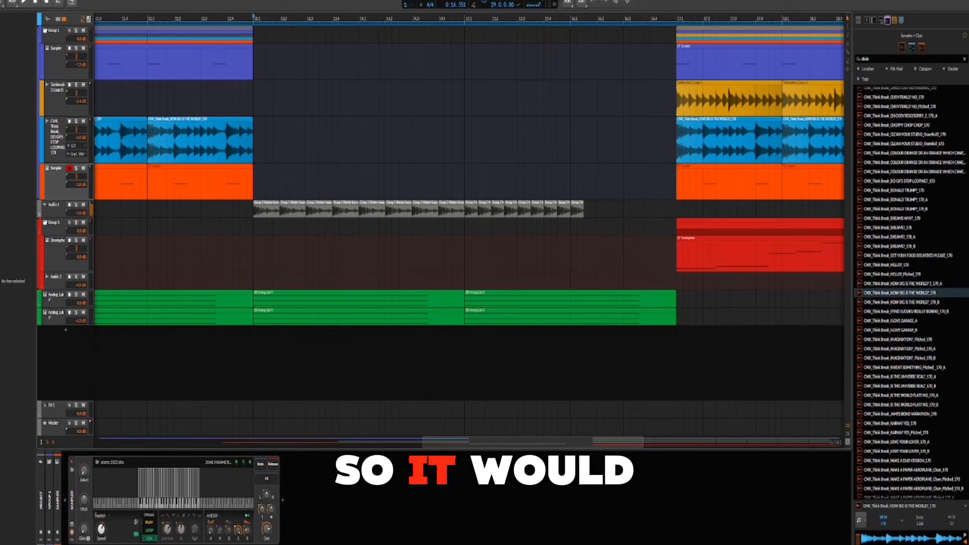
Play the drum build-up, colour its audio track blue and shorten both Analog Lab arpeggios to just after the start of bar 16.
key("space")
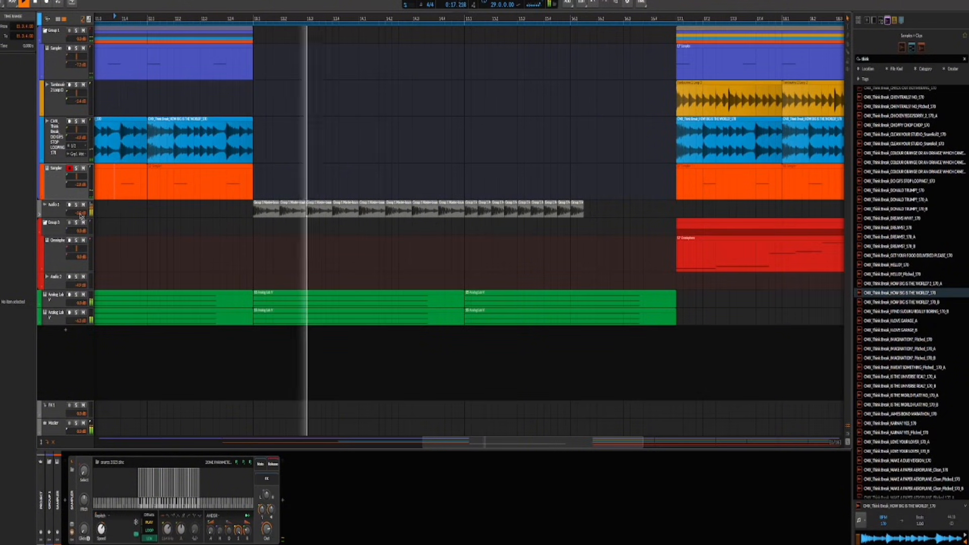
left_click(214, 229)
left_click(214, 231)
scroll(217, 230, "down", 5)
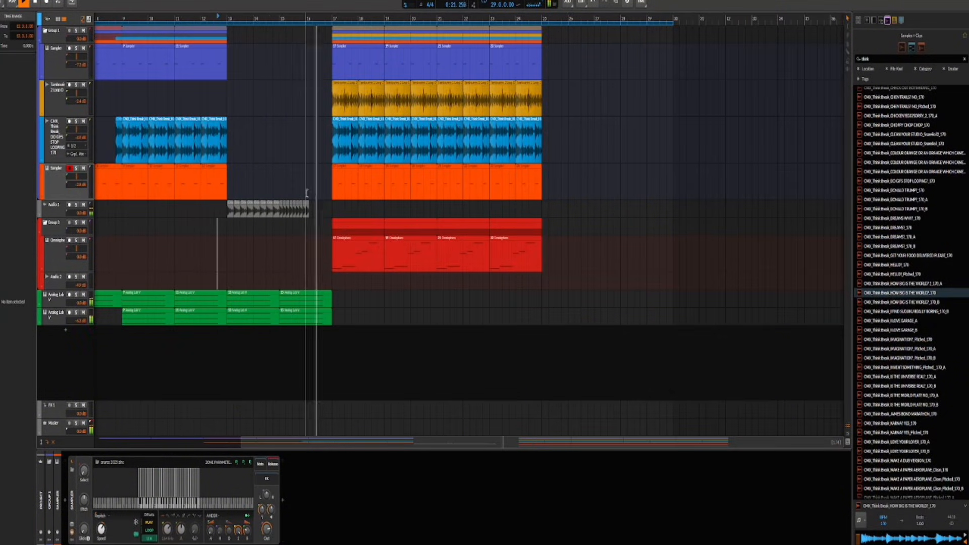
left_click(306, 206)
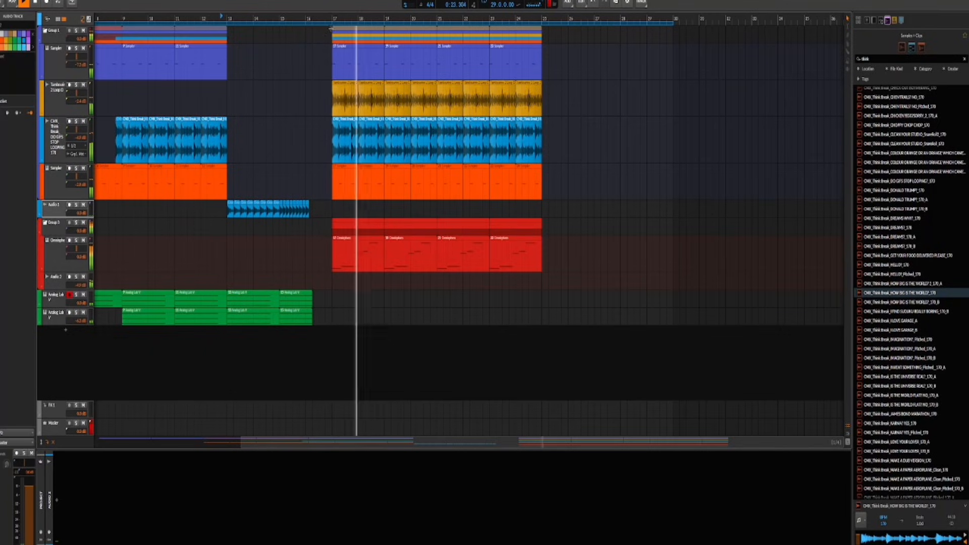
Loop bars 17 to 24 and add a longer final note at the fourth note's pitch to the second Omnisphere clip.
left_click_drag(509, 33, 533, 38)
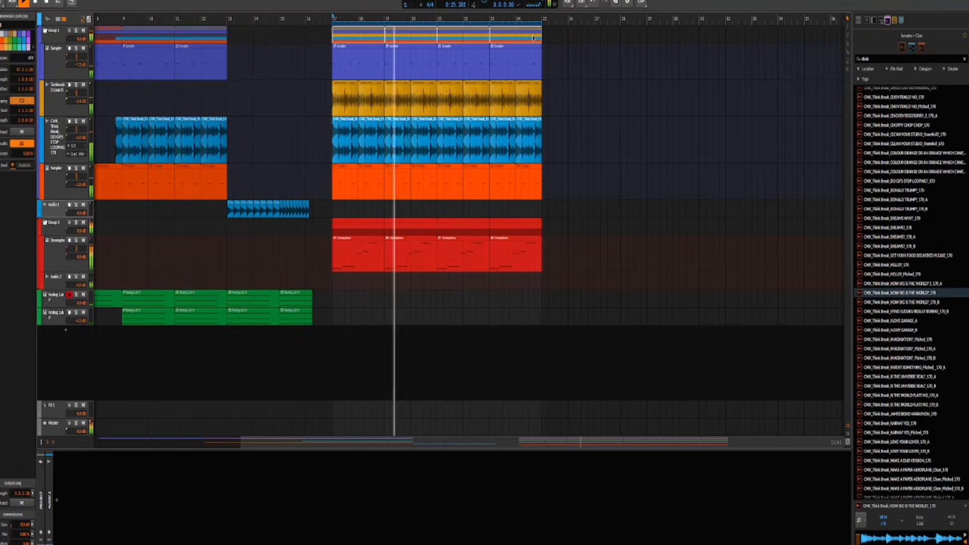
double_click(423, 243)
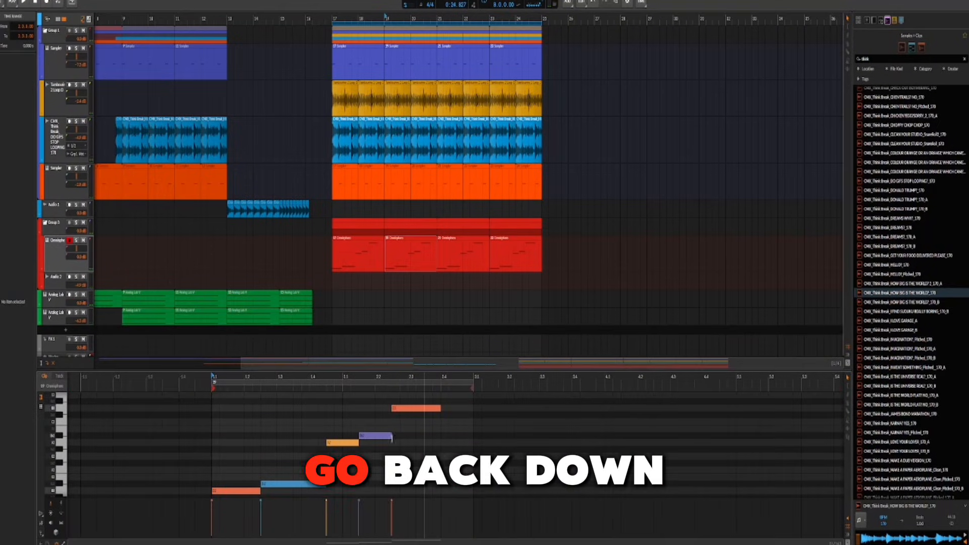
left_click_drag(392, 438, 422, 441)
mouse_move(613, 433)
left_mouse_down()
mouse_move(613, 452)
mouse_move(613, 435)
left_mouse_up()
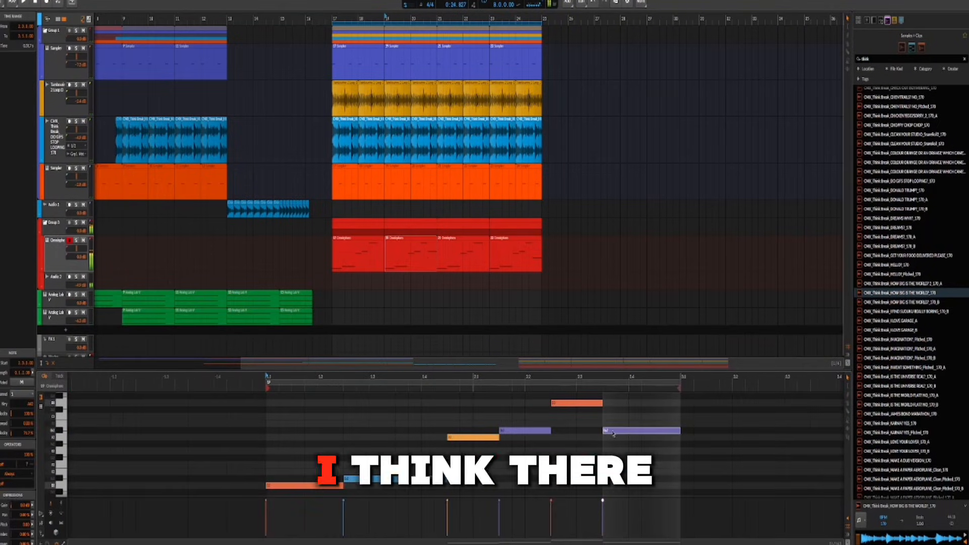
Play the bassline in from bar 16 and lower the second Omnisphere clip's final note by three semitones.
key("space")
left_click(304, 255)
key("space")
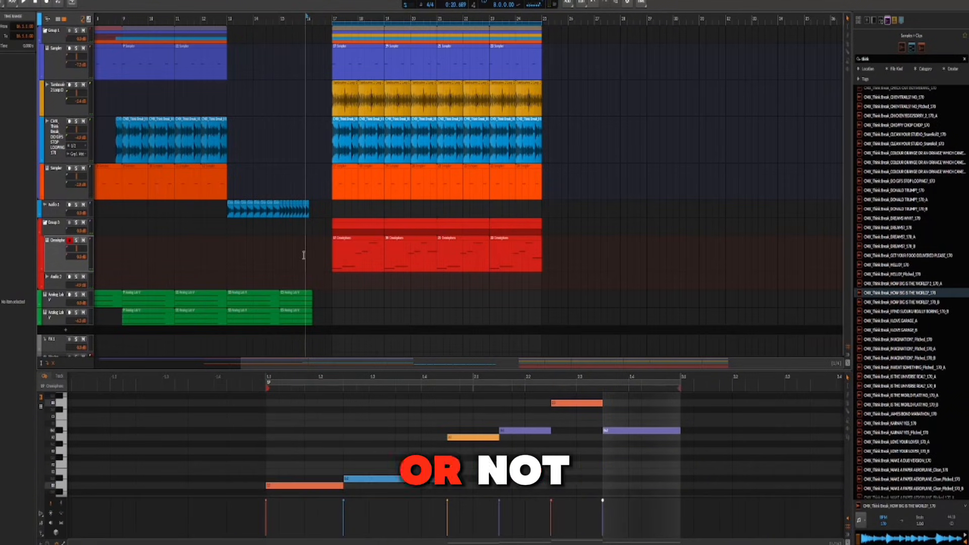
key("space")
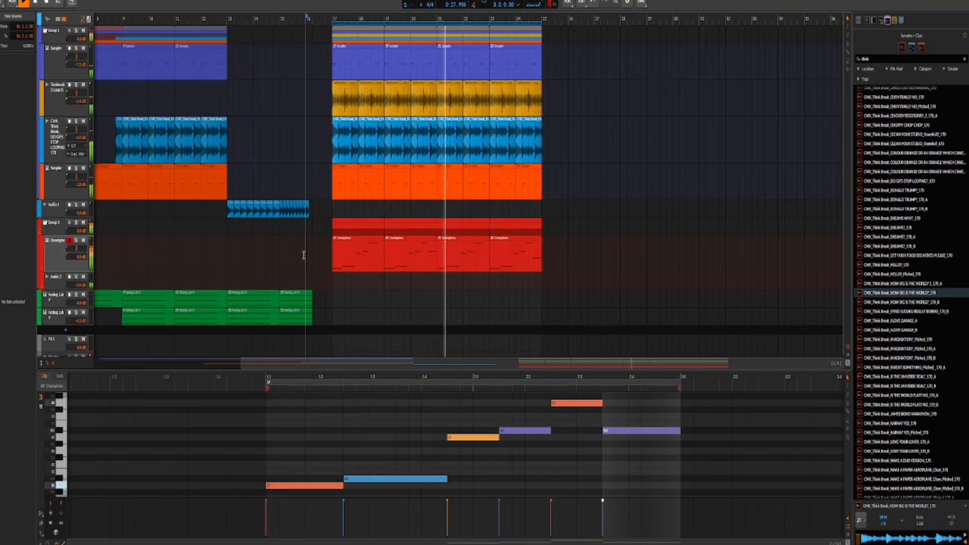
left_click_drag(617, 432, 617, 419)
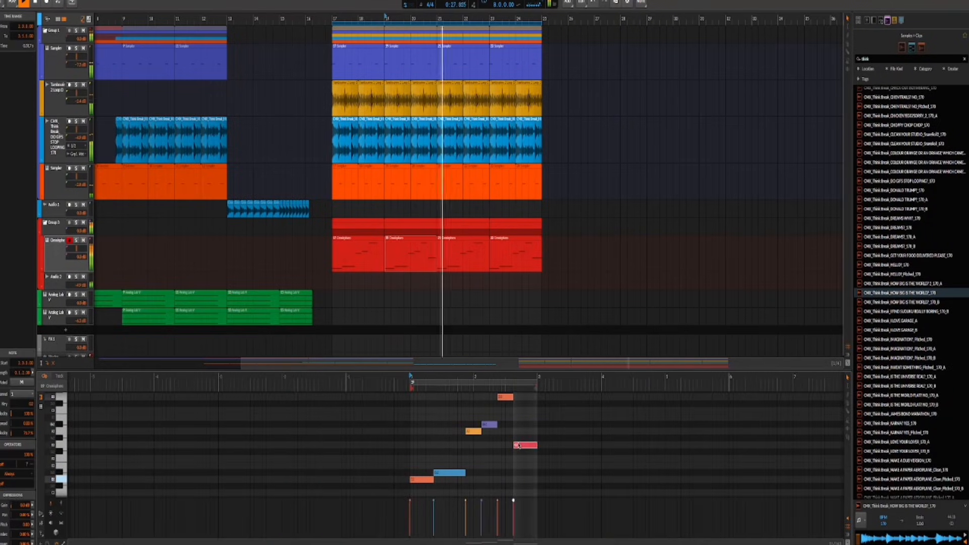
key("space")
Duplicate the first two Omnisphere bass clips over bars 21 to 24.
left_click_drag(323, 236, 399, 245)
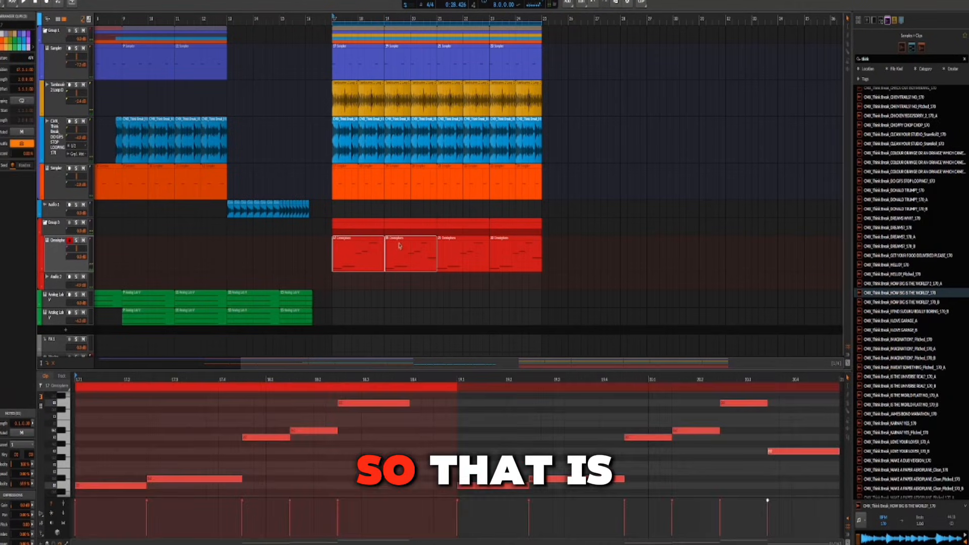
key("ctrl+d")
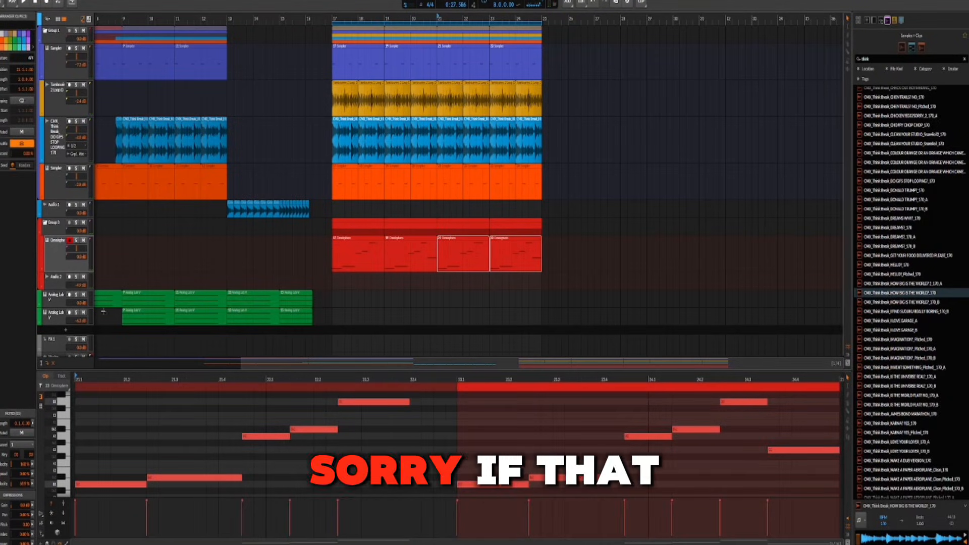
Collapse the bass and drum groups and enlarge the arrangement's track heights so the whole track fits in view.
scroll(103, 312, "down", 1)
scroll(216, 264, "down", 3)
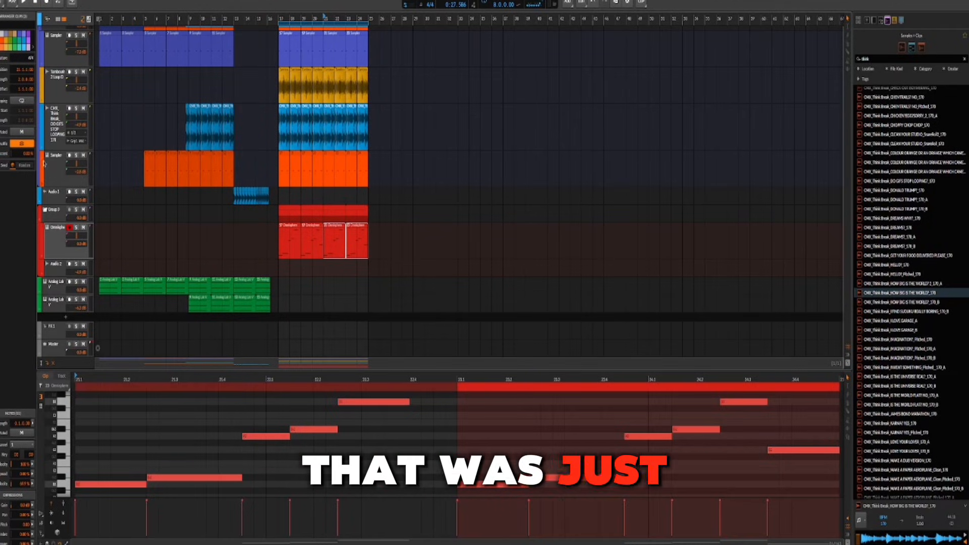
left_click(45, 209)
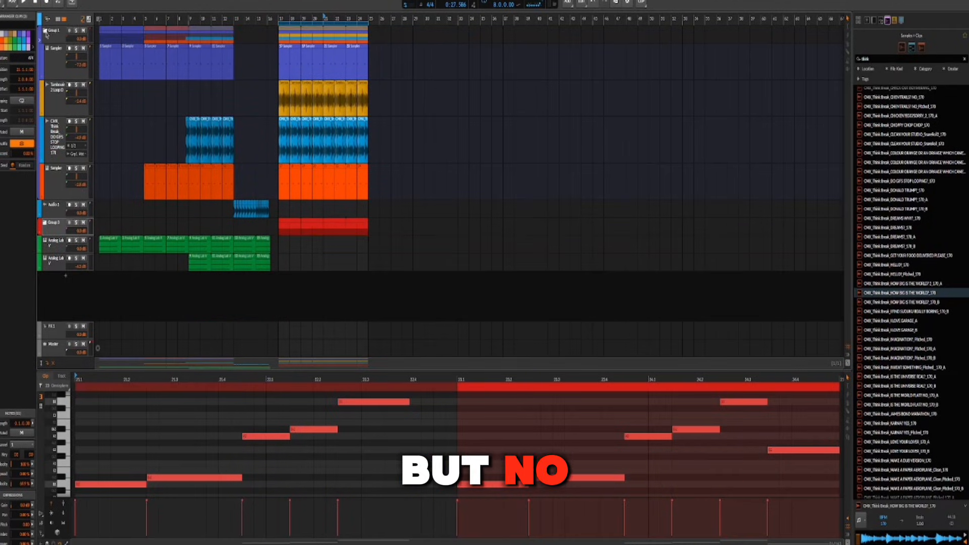
left_click(45, 31)
left_click_drag(133, 20, 142, 31)
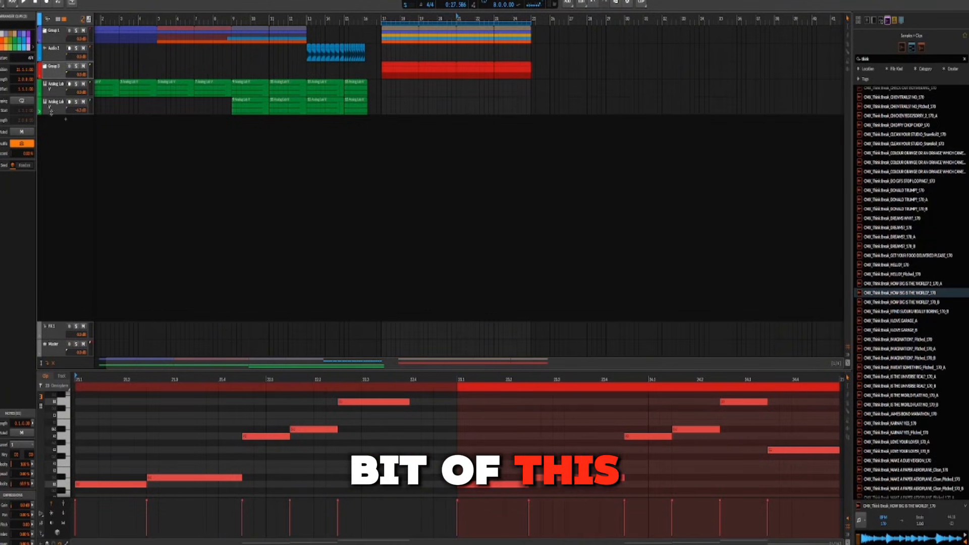
left_click_drag(51, 115, 52, 141)
left_click_drag(148, 19, 148, 10)
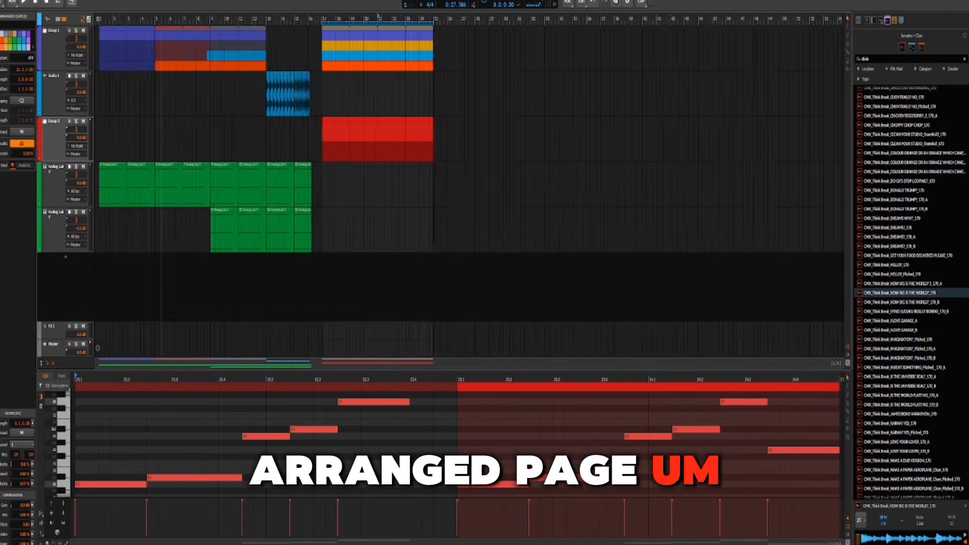
Add Flatline 2 to the Master track and audition the drop through it.
left_click(51, 348)
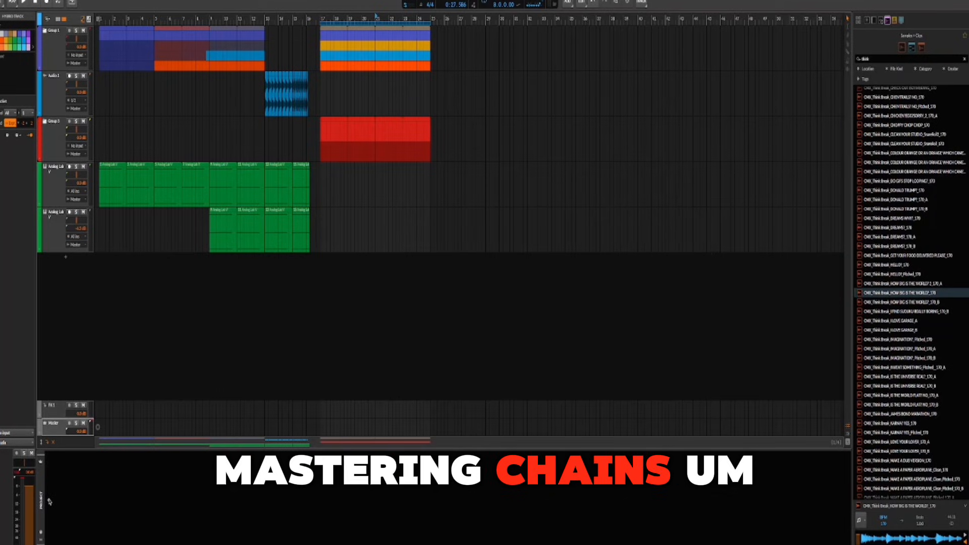
double_click(49, 501)
type("flat")
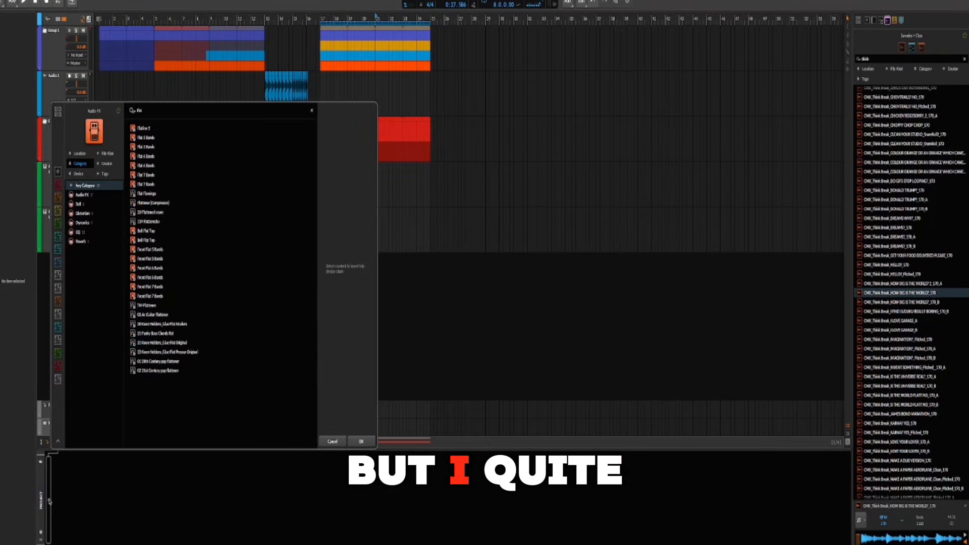
double_click(143, 128)
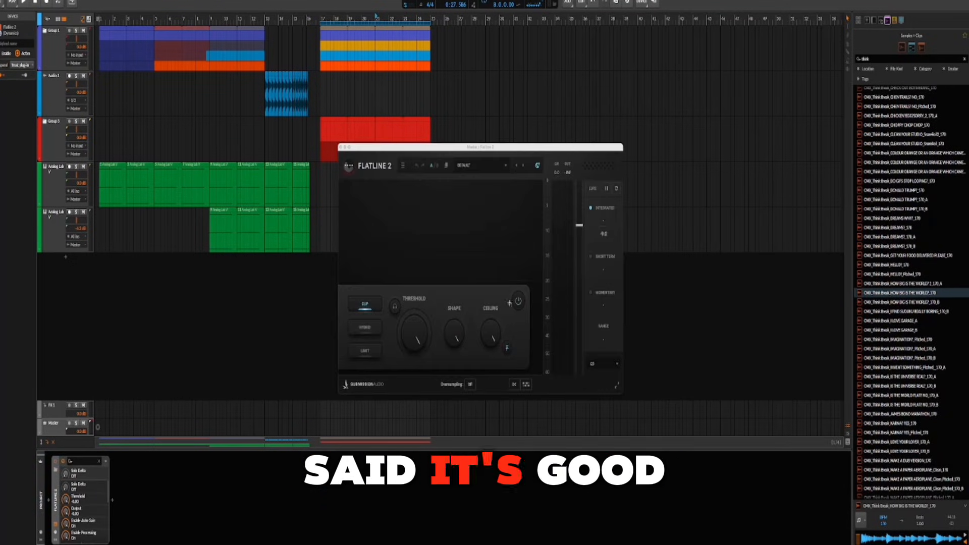
key("space")
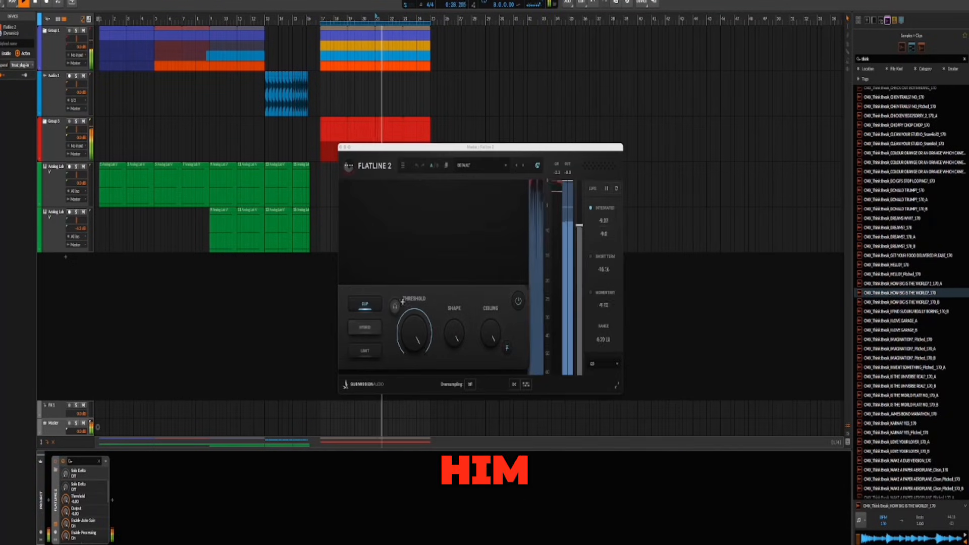
key("space")
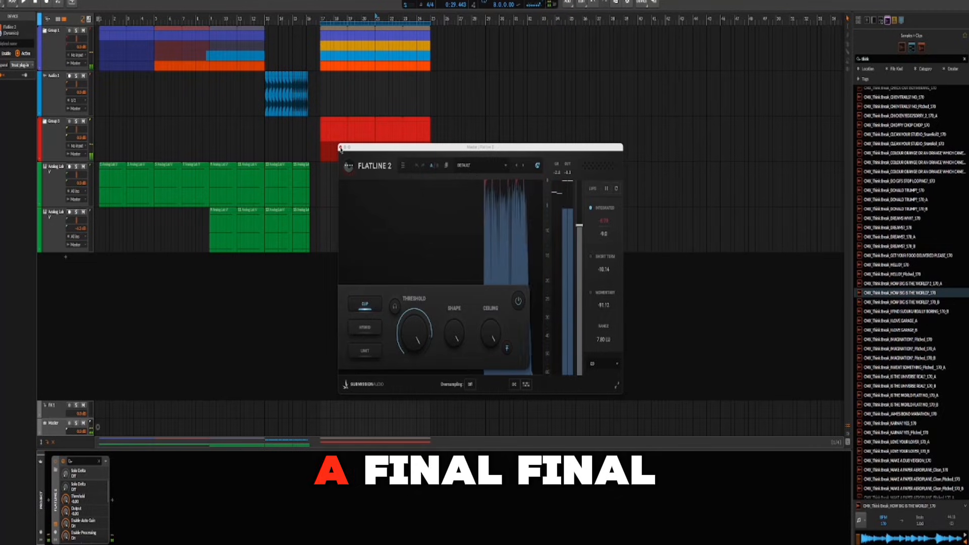
left_click(340, 148)
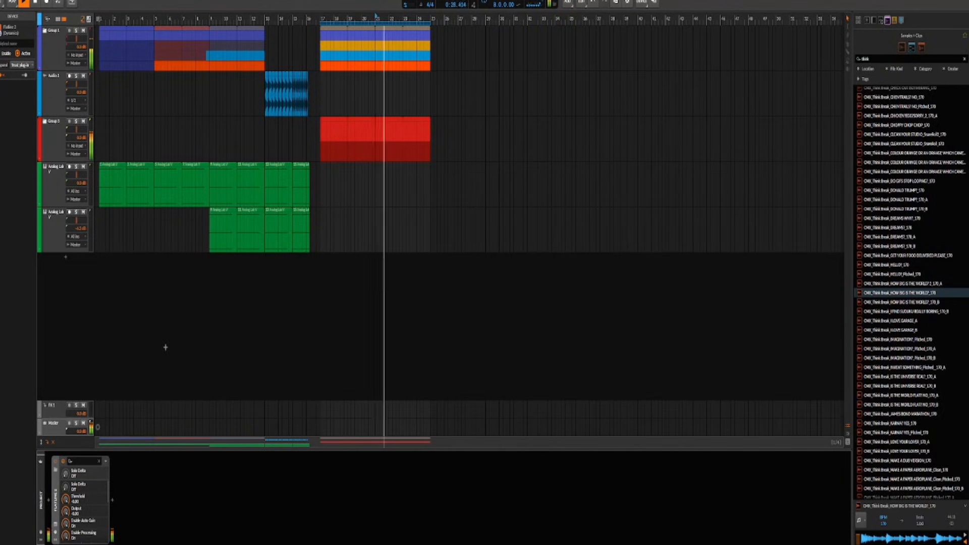
key("space")
Load ValhallaRoom on the FX 1 track and set its decay to 0.81 s.
left_click(94, 66)
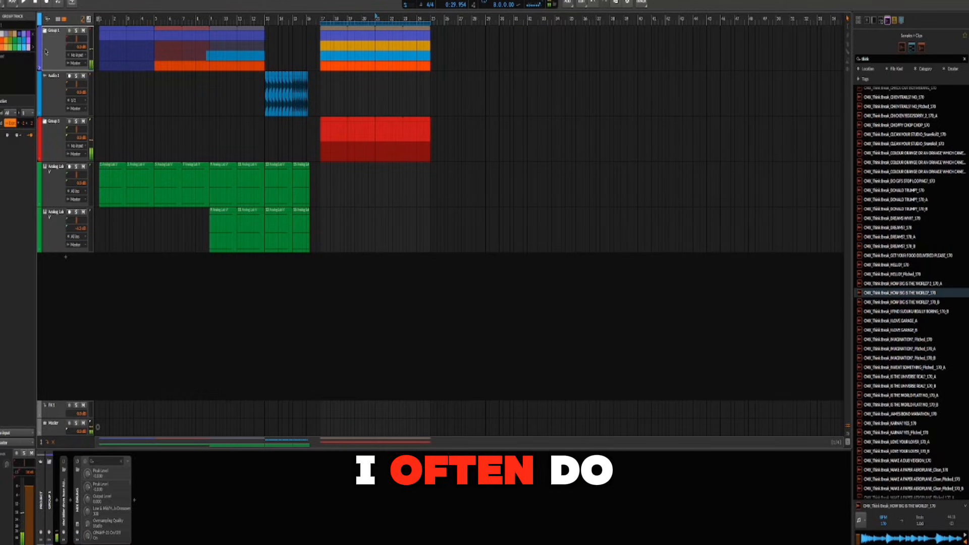
left_click(58, 411)
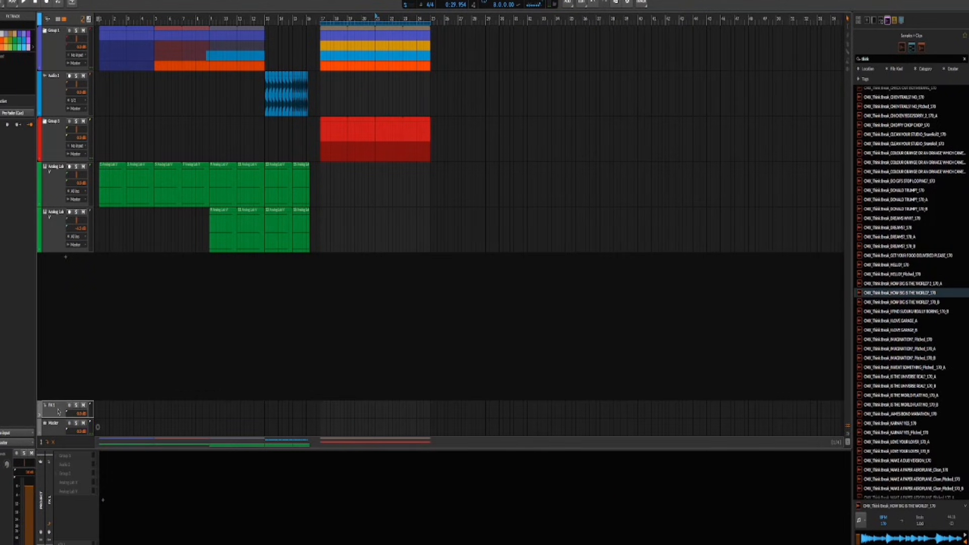
left_click(103, 503)
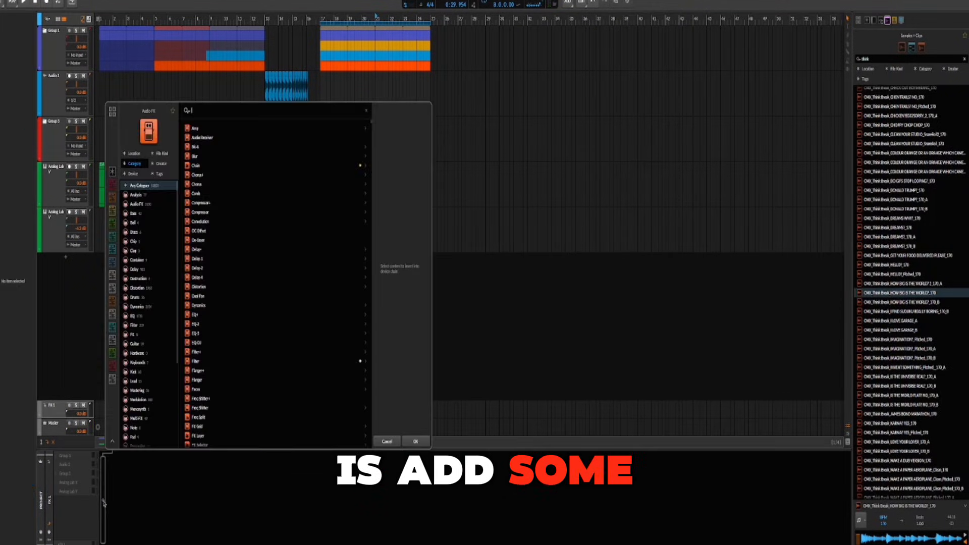
type("room")
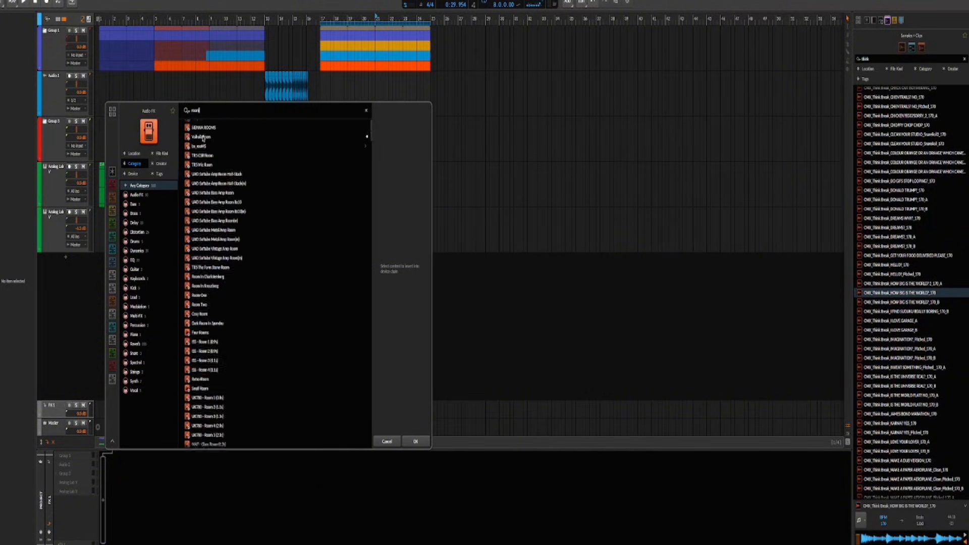
double_click(217, 147)
left_click_drag(417, 287, 399, 323)
key("space")
Raise the ValhallaRoom send together on every track from the drum group to the second Analog Lab track.
left_click(50, 51)
key("Tab")
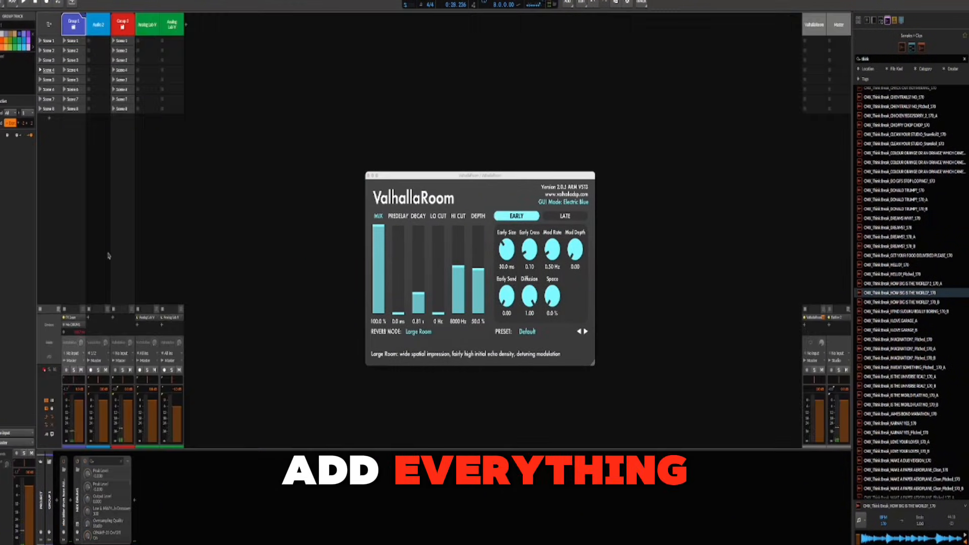
left_click(172, 25, "shift")
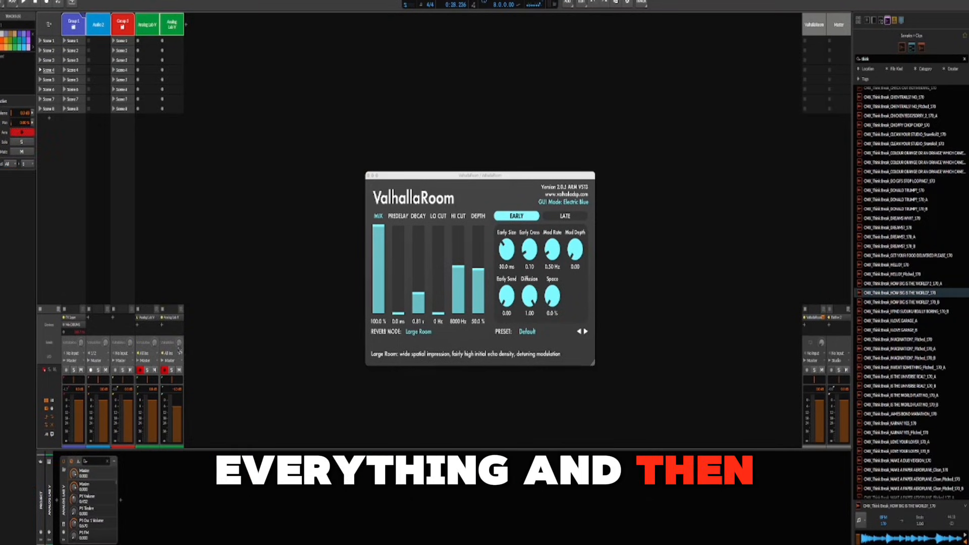
left_click_drag(179, 343, 179, 335)
Play the drop to compare it with and without the ValhallaRoom return, and close the reverb's window.
key("space")
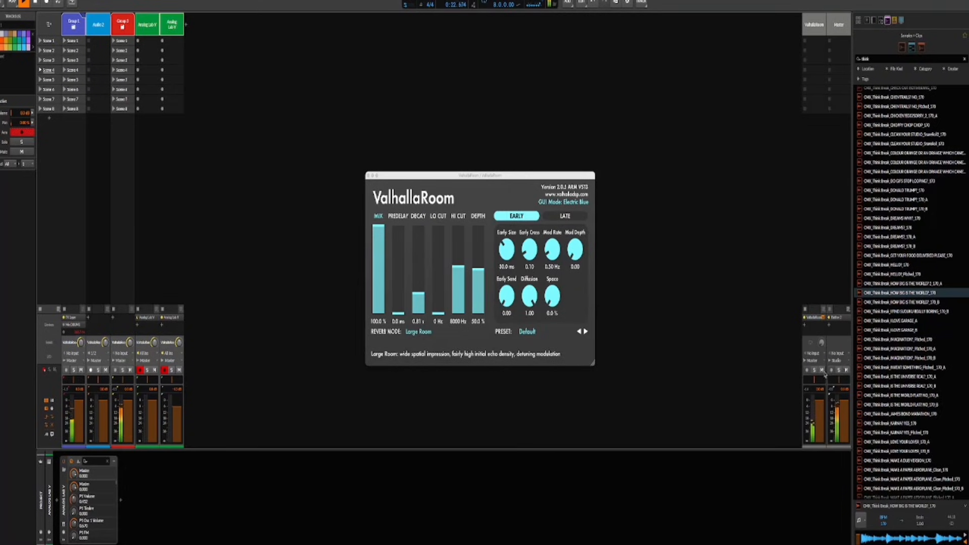
key("space")
left_click(822, 371)
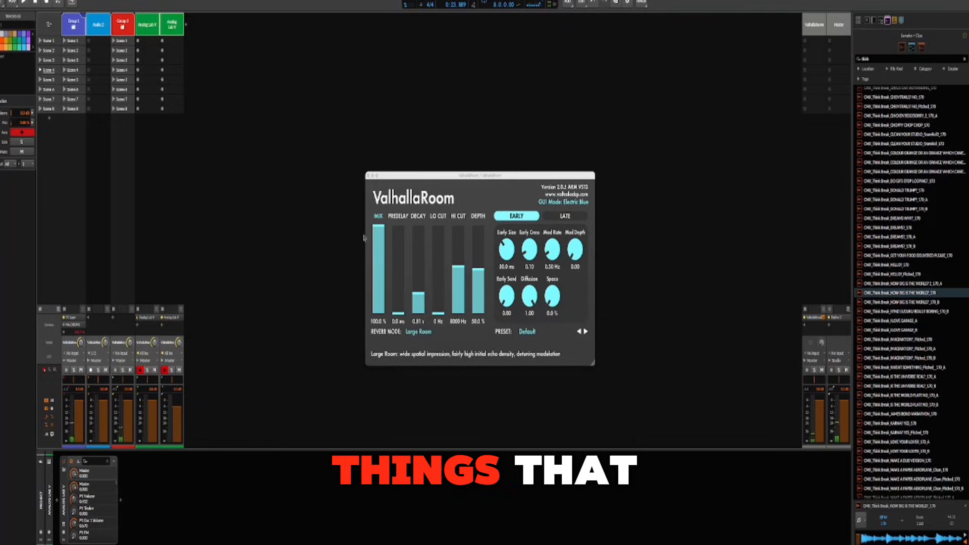
left_click(369, 176)
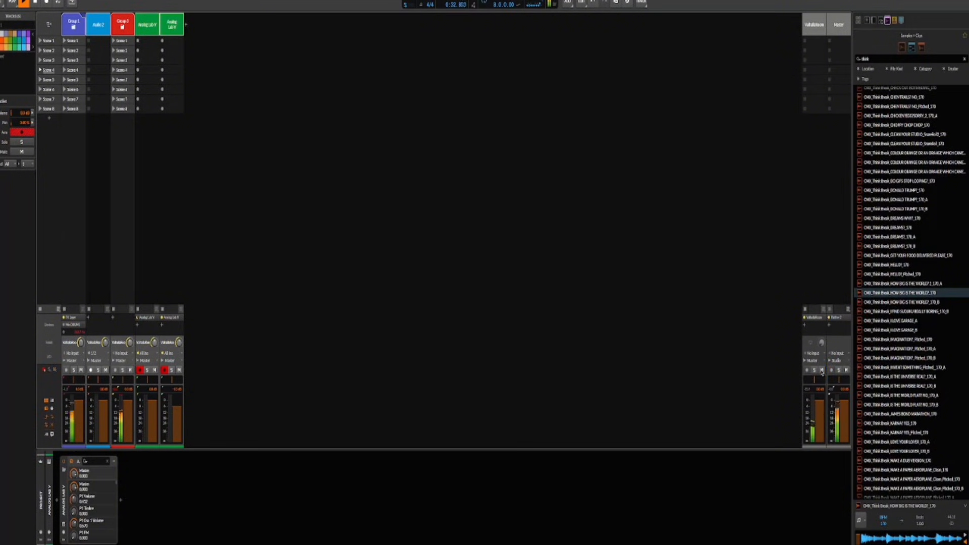
left_click(808, 25)
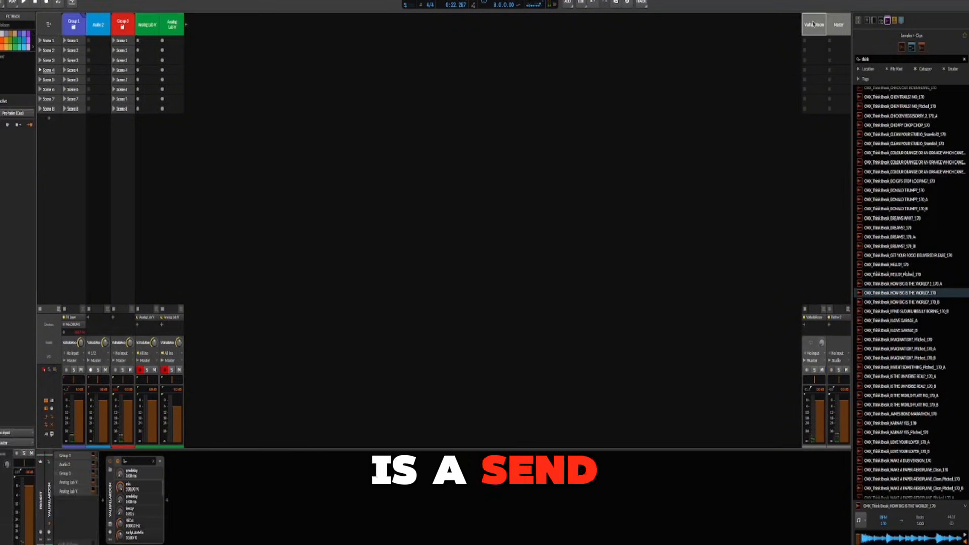
key("Tab")
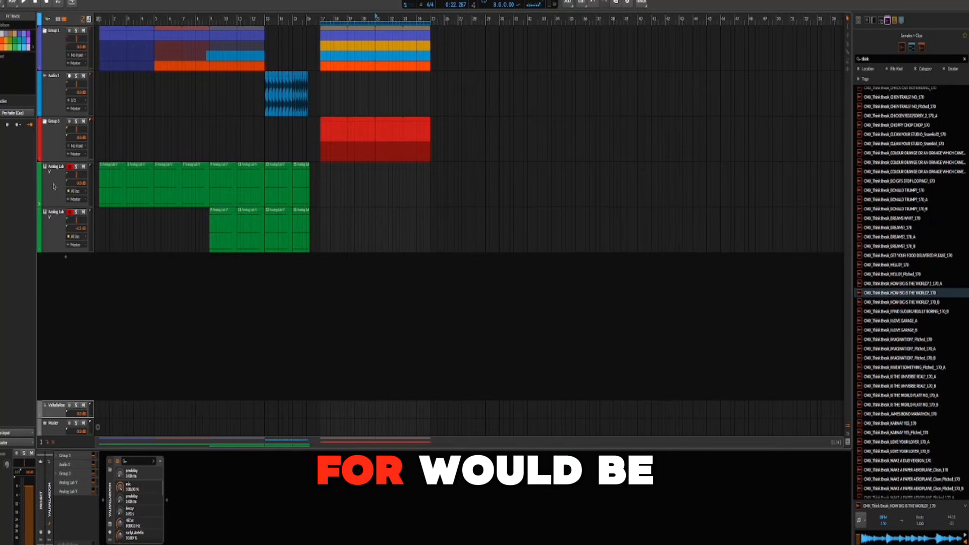
left_click(52, 100)
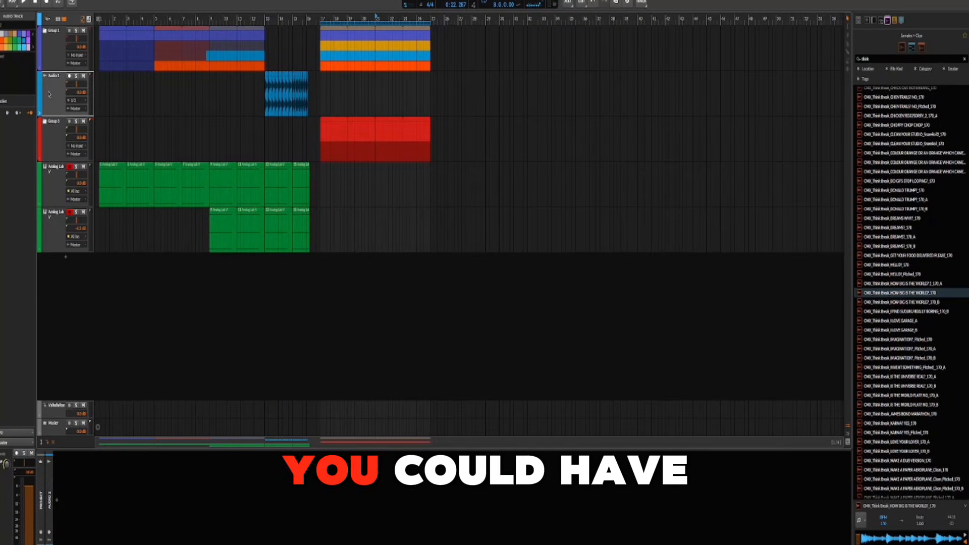
left_click(50, 191)
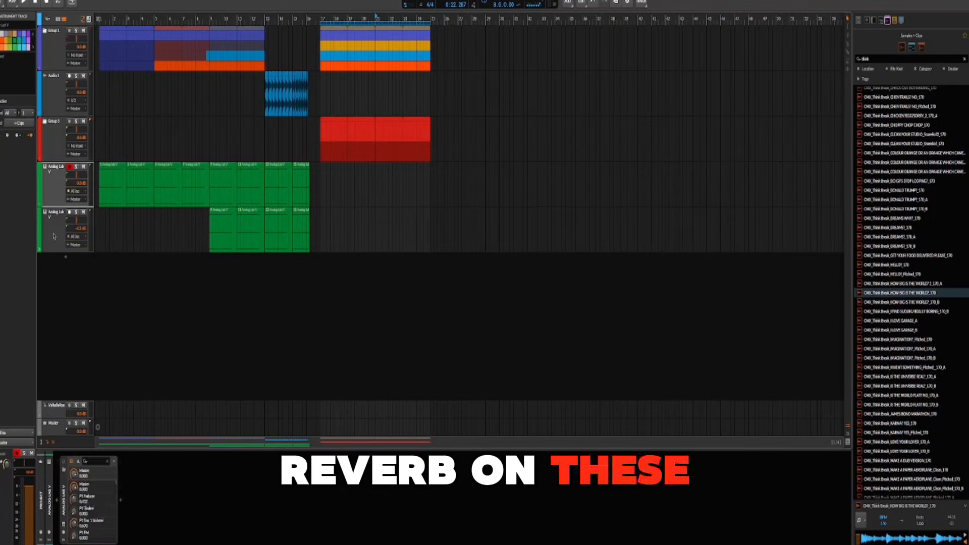
key("Tab")
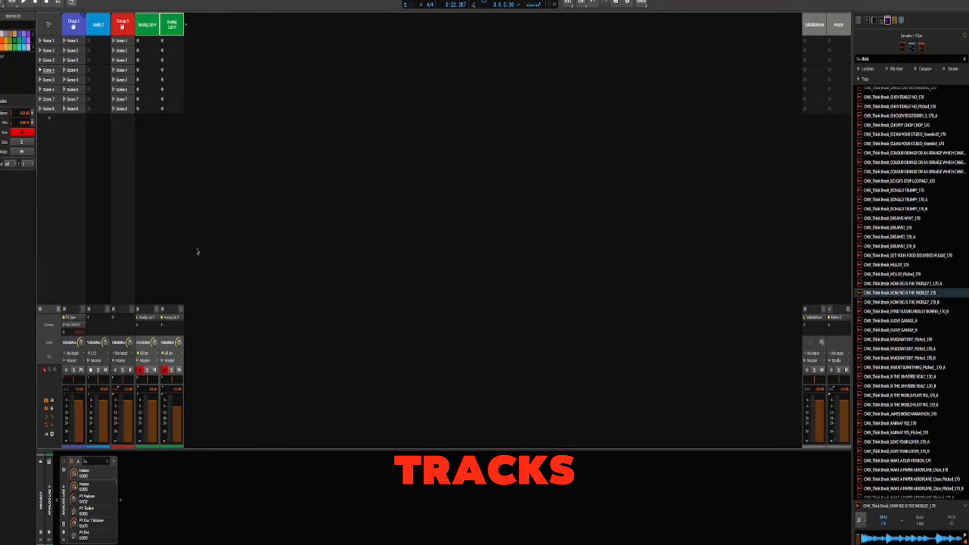
Add a second FX track after ValhallaRoom and load the LX480 v4 reverb from the reverb collection on it.
left_click(814, 24)
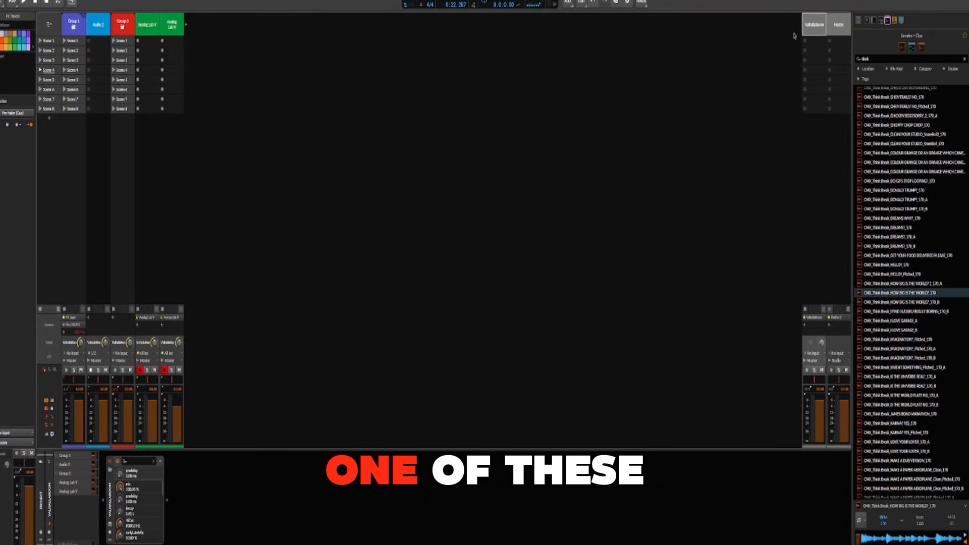
left_click(568, 3)
left_click(580, 44)
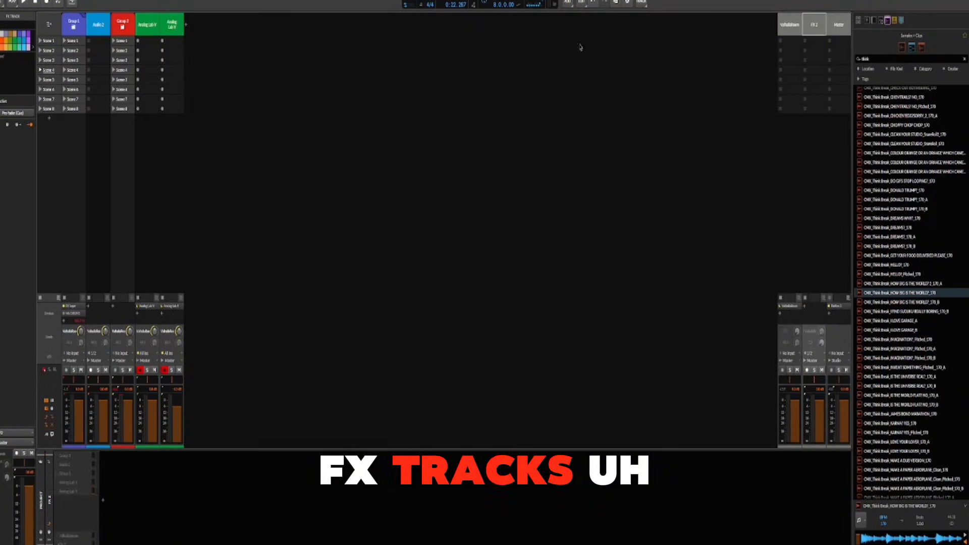
left_click(806, 307)
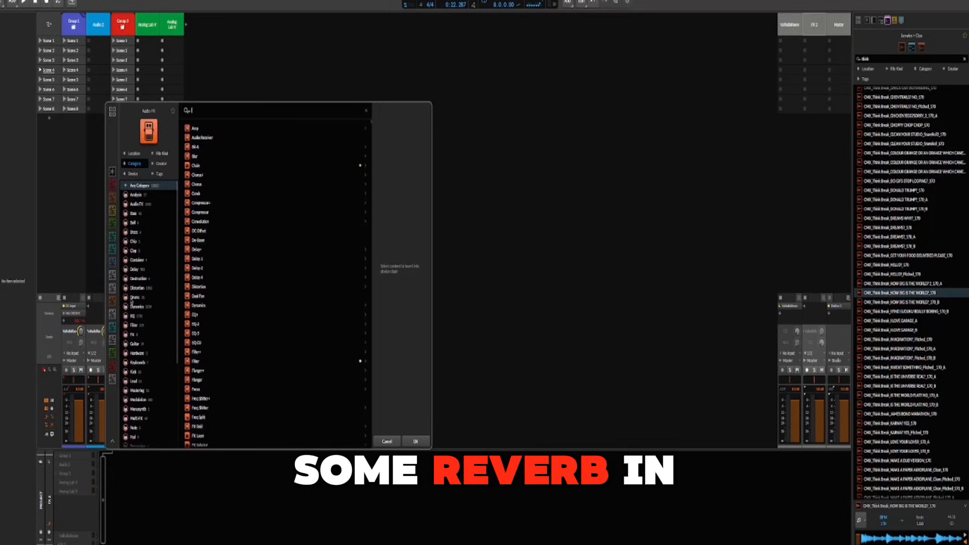
left_click(112, 288)
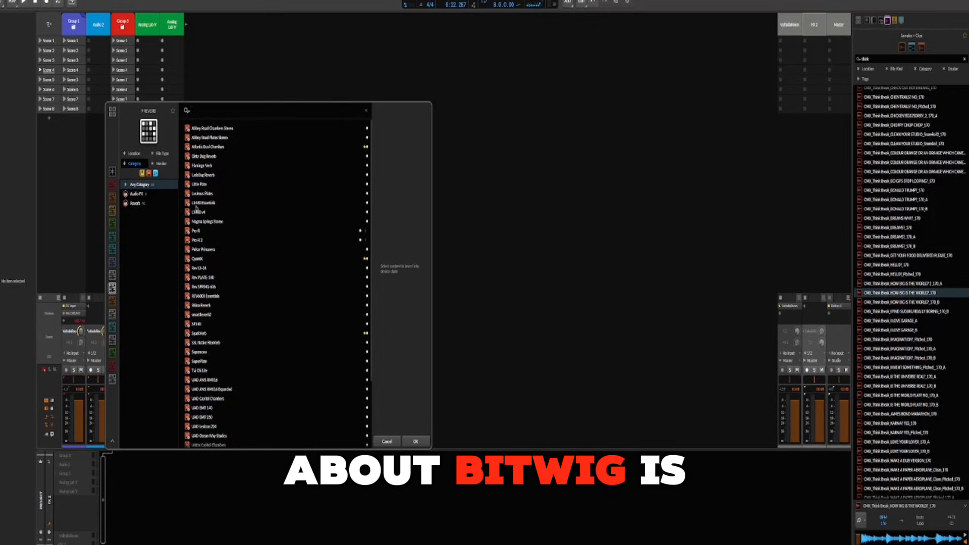
left_click(197, 212)
double_click(196, 213)
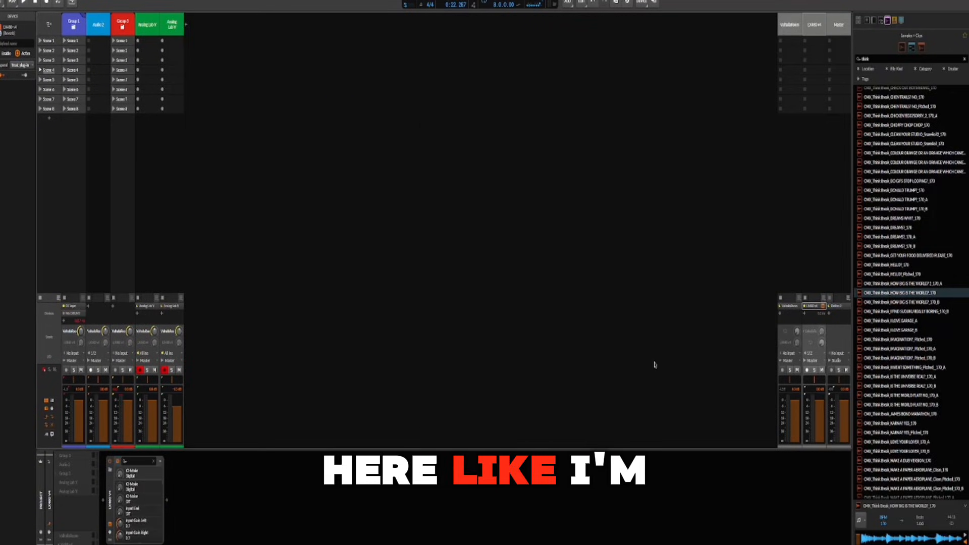
Insert the Pro-Q 4 equalizer from the EQ collection before the LX480 v4 reverb on the second FX track.
left_click(103, 502)
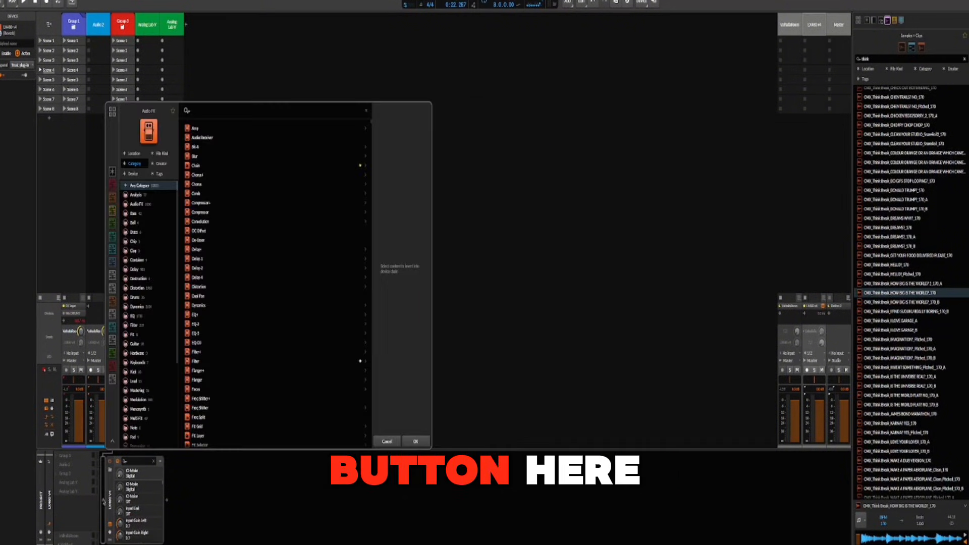
left_click(112, 188)
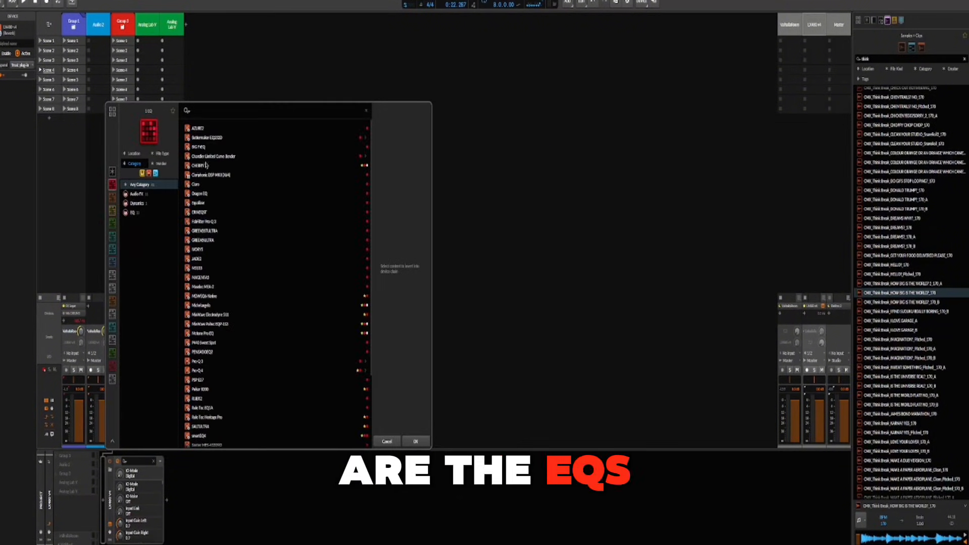
scroll(216, 286, "down", 5)
scroll(218, 293, "up", 5)
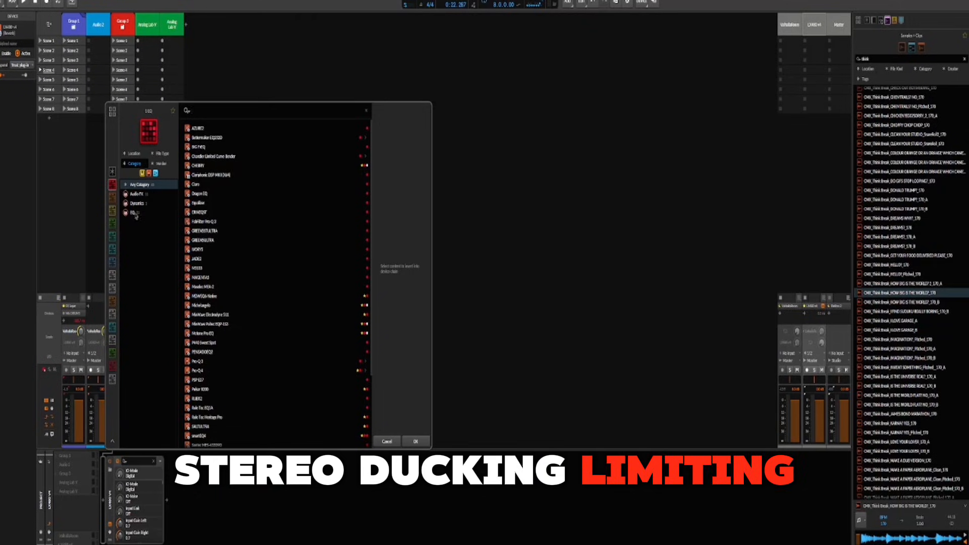
scroll(209, 310, "down", 3)
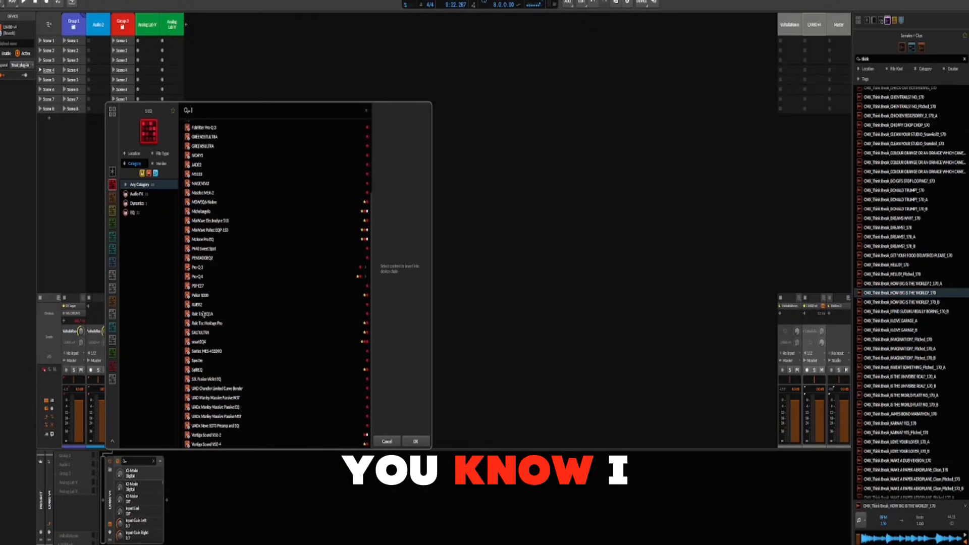
double_click(198, 277)
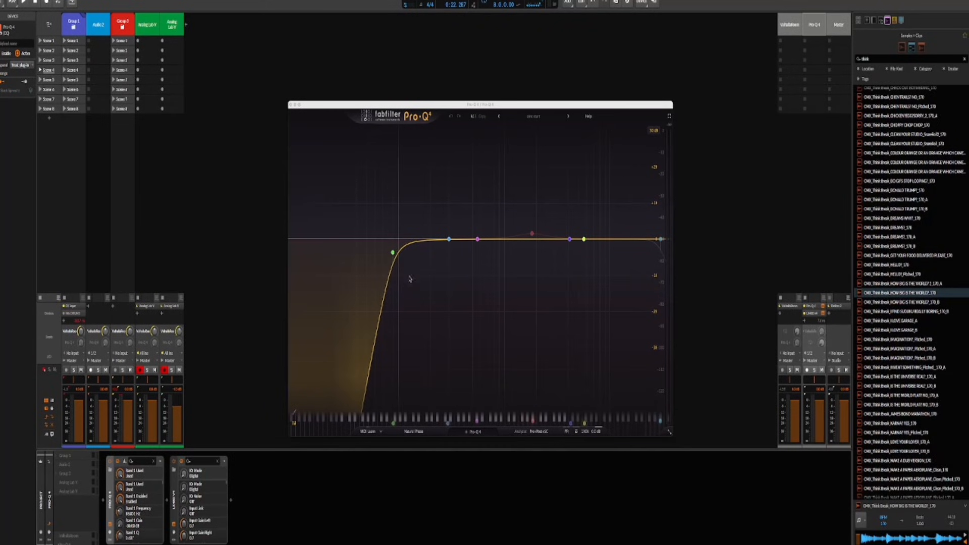
Shape the reverb input in Pro-Q 4 by raising the low cut frequency and lowering the high cut frequency.
left_click_drag(393, 252, 435, 247)
left_click_drag(661, 239, 610, 246)
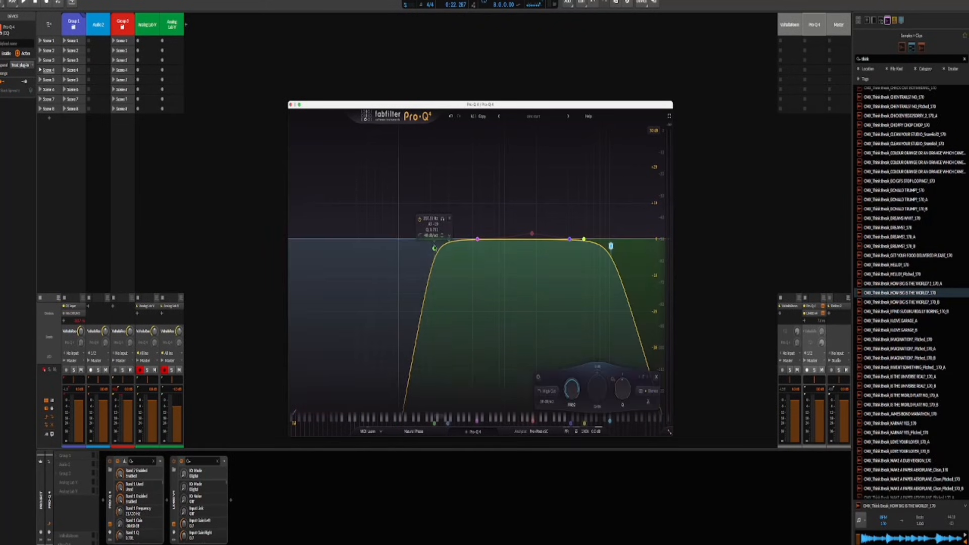
left_click_drag(434, 247, 447, 262)
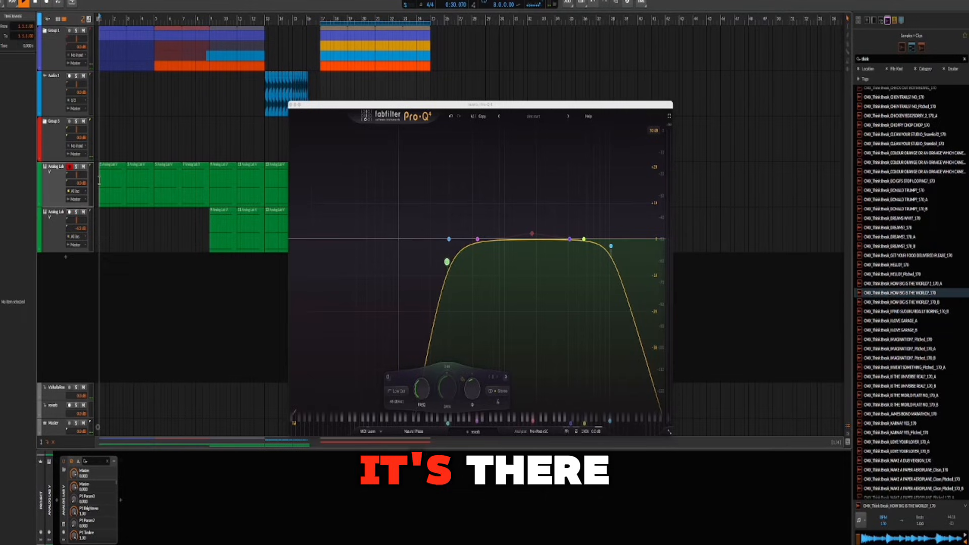
Play the intro arpeggio through the second reverb return, and close the Pro-Q 4 and LX480 windows.
key("space")
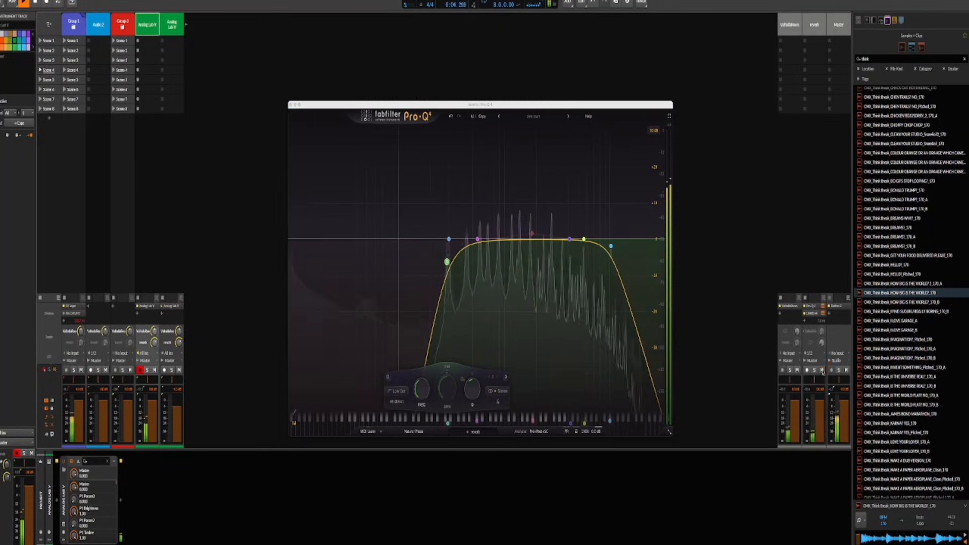
left_click(291, 105)
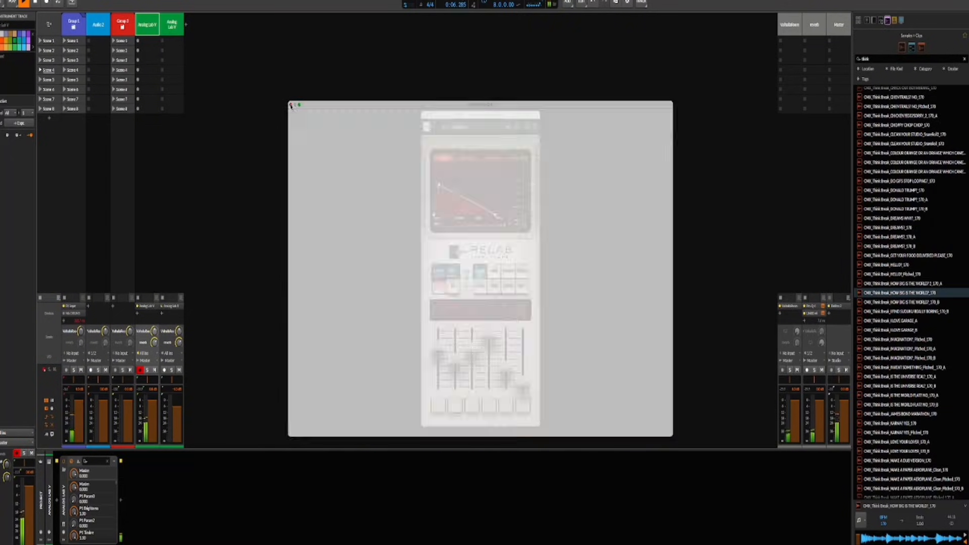
key("space")
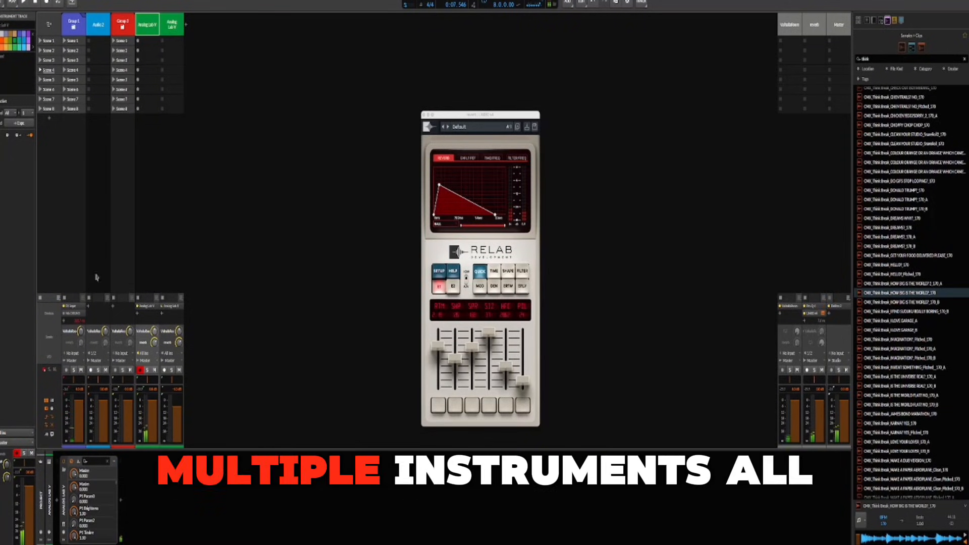
key("Tab")
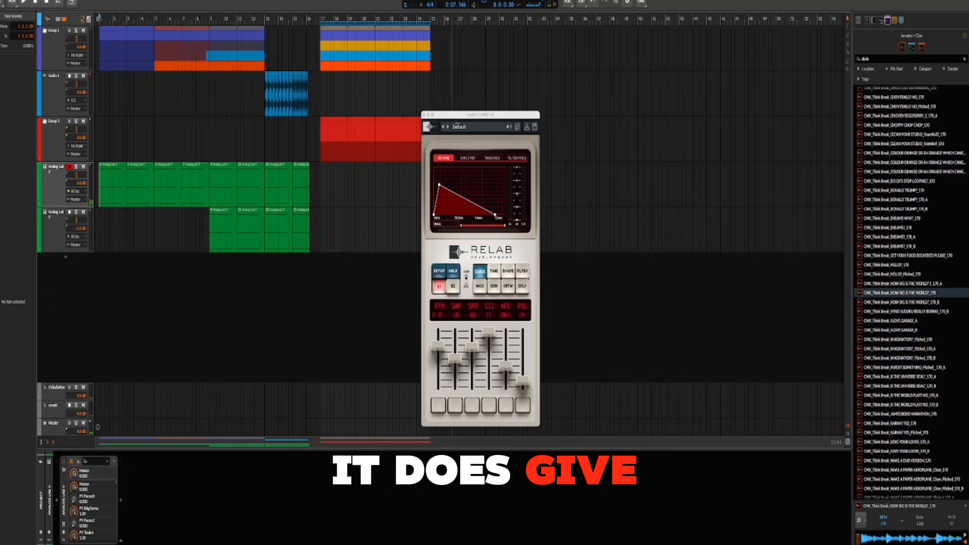
left_click(424, 115)
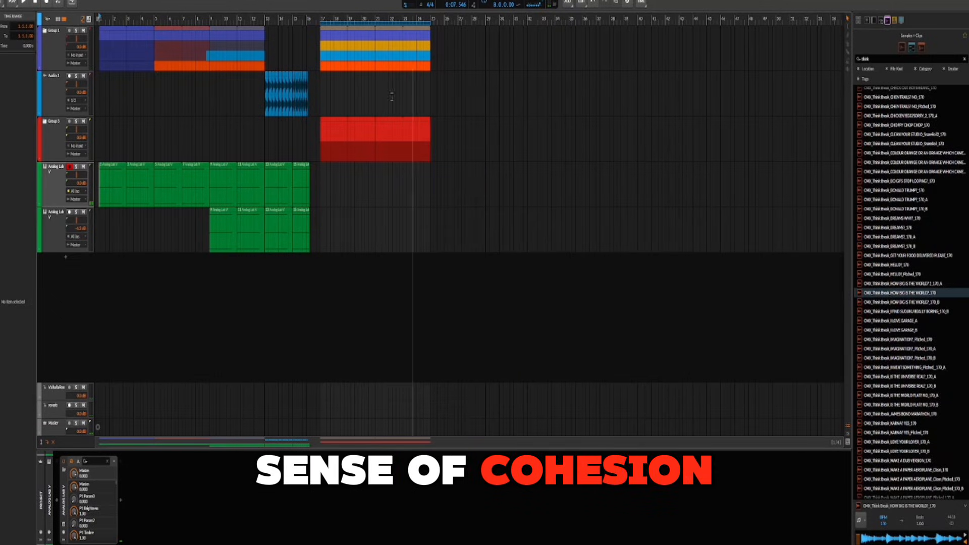
Play the arrangement from the drop at bar 17.
left_click(318, 42)
left_click(321, 50)
key("space")
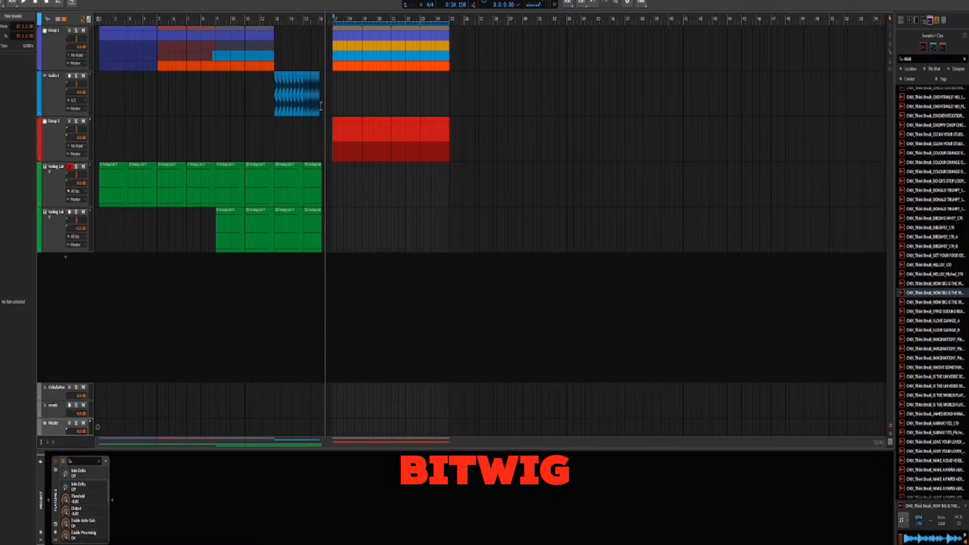
Try to move the end of the Audio 2 build-up together with empty space into the drop section, and undo it.
scroll(299, 102, "up", 4)
left_click_drag(343, 98, 514, 98)
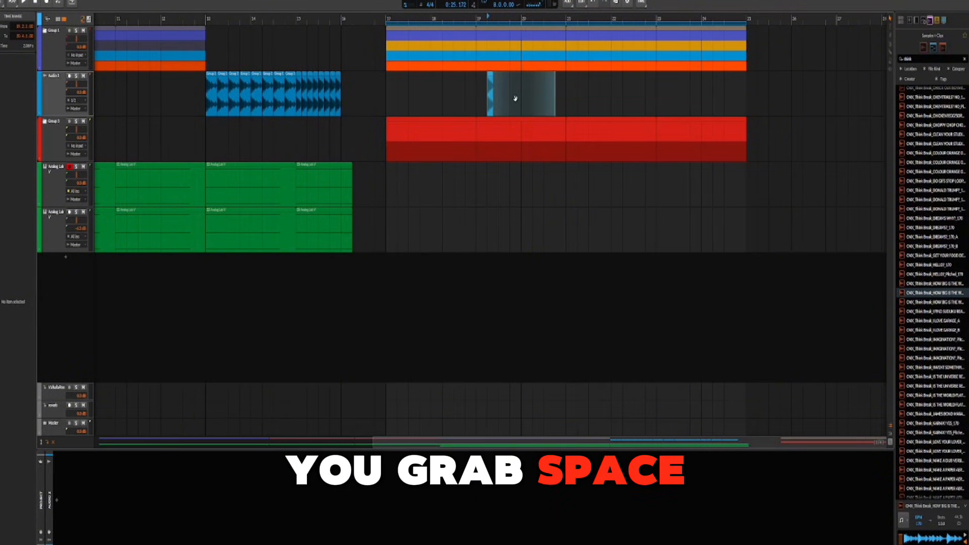
key("ctrl+z")
Duplicate the last build-up hits on Audio 2 together with the empty space after them three times across the drop.
left_click(350, 72)
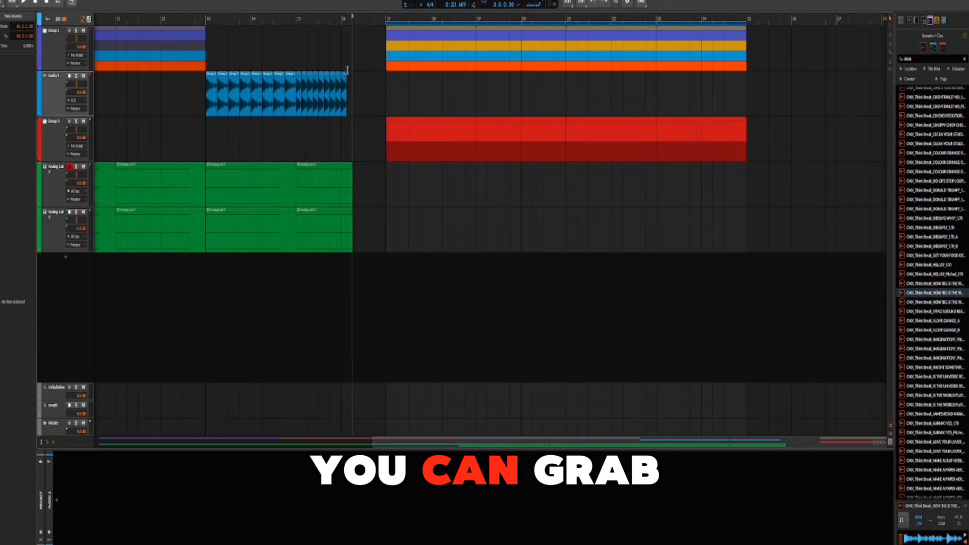
mouse_move(343, 78)
left_mouse_down()
mouse_move(441, 84)
mouse_move(343, 98)
left_mouse_up()
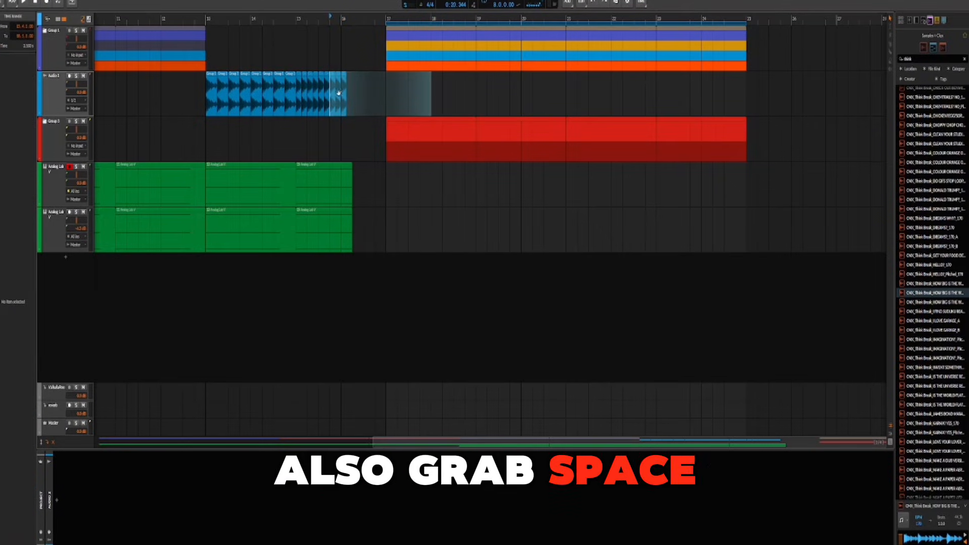
key("ctrl+d")
key("ctrl+d")
key("ctrl+d")
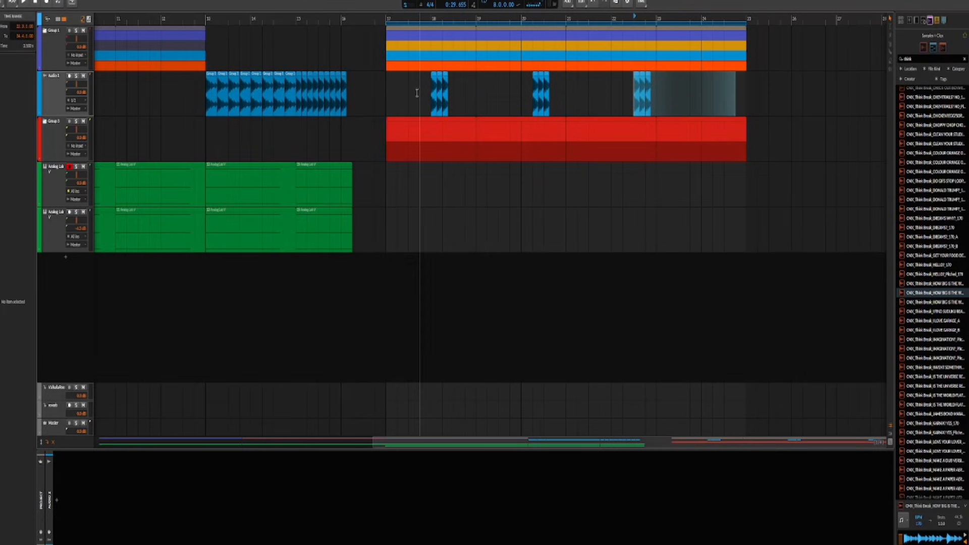
Try duplicating a wider time range around the first copied hits twice, and undo both duplications.
left_click_drag(364, 93, 510, 93)
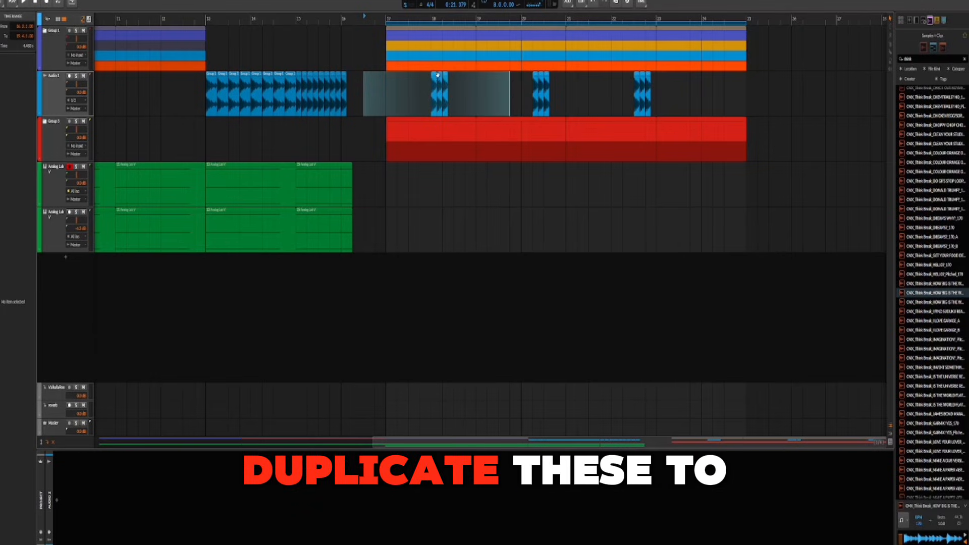
key("d")
key("d")
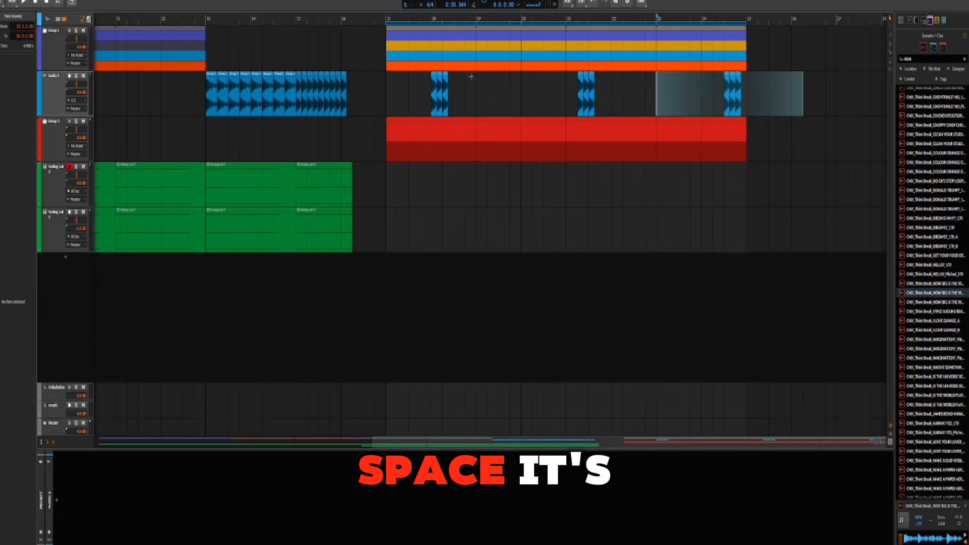
key("ctrl+z")
key("ctrl+z")
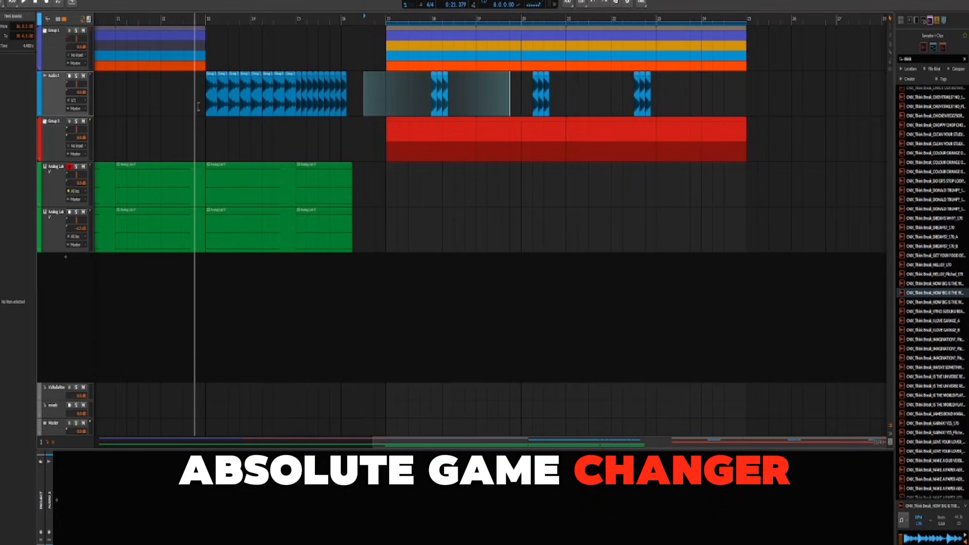
Unfold the Group 1 drum group to show its individual tracks in the arranger.
scroll(283, 101, "down", 5)
scroll(273, 101, "down", 1)
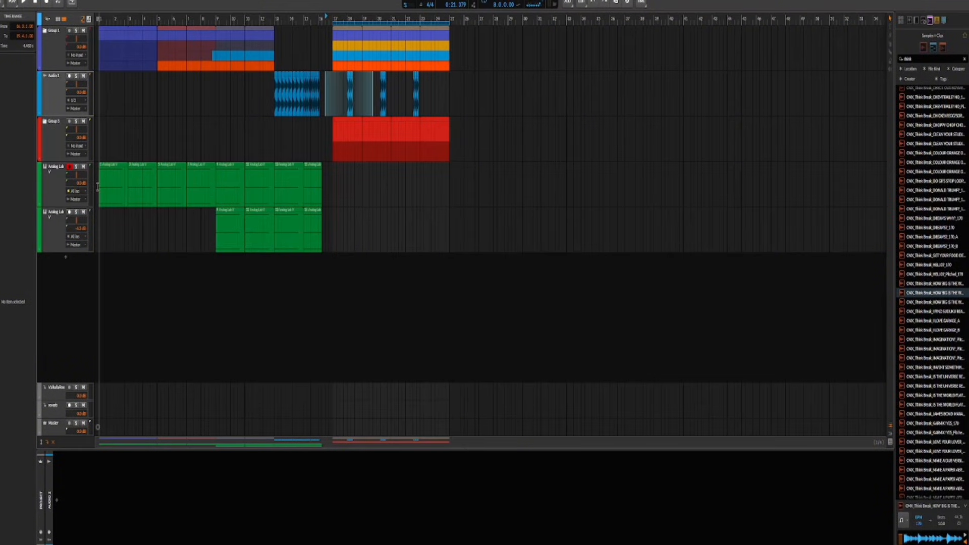
scroll(98, 186, "up", 2)
left_click(46, 190)
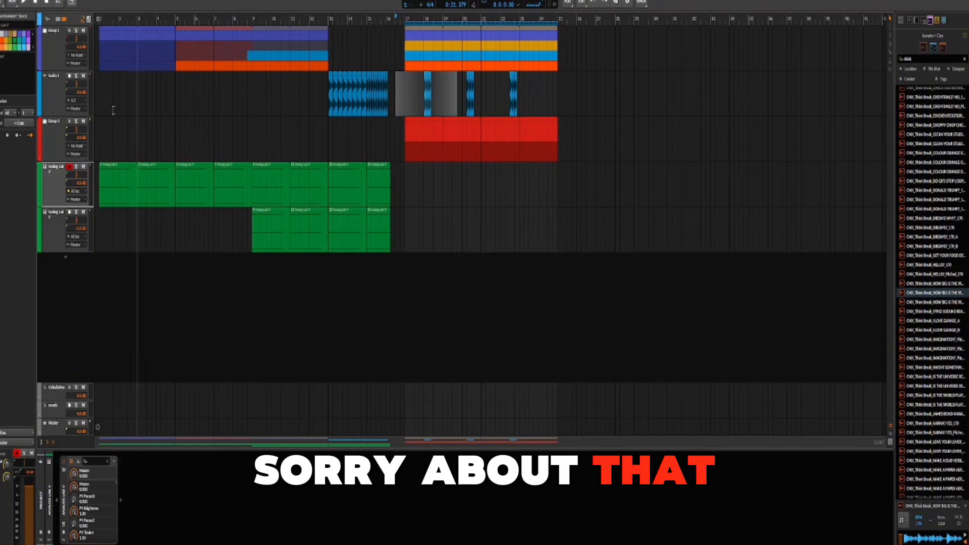
left_click(45, 31)
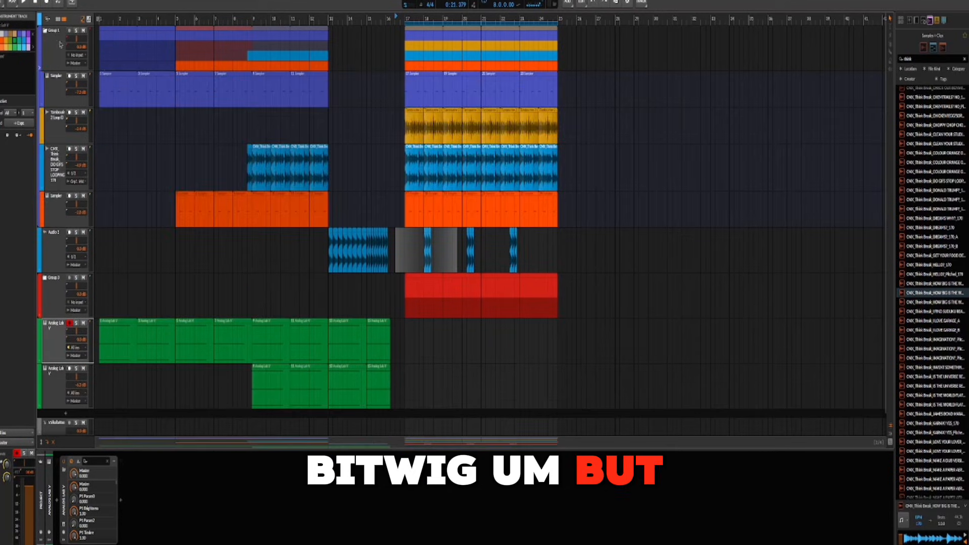
Play the drop with the copied build-up hits, and clear those copies from the Audio 2 track.
key("space")
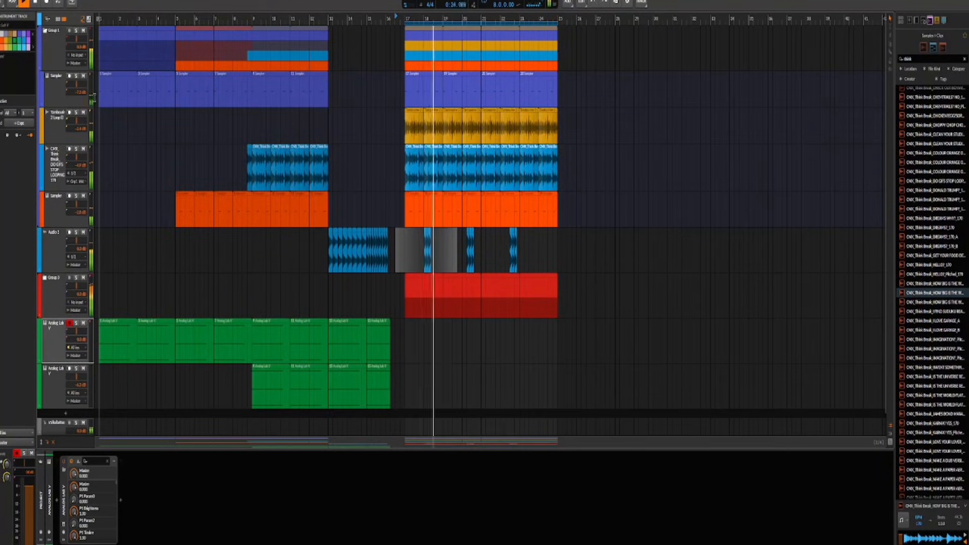
key("space")
left_click_drag(402, 239, 564, 243)
left_click_drag(648, 238, 430, 255)
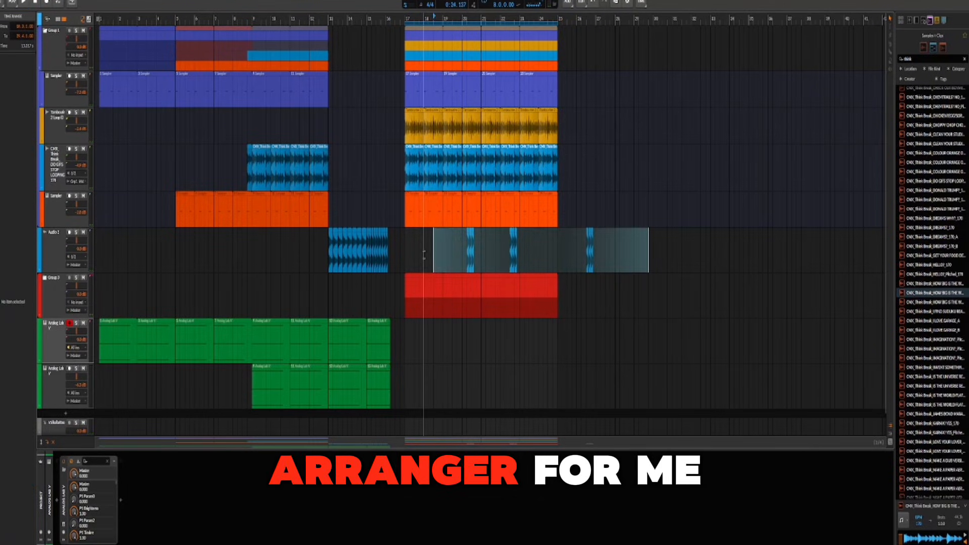
Play the transition into the drop from shortly before bar 17 without the copied hits.
left_click(397, 217)
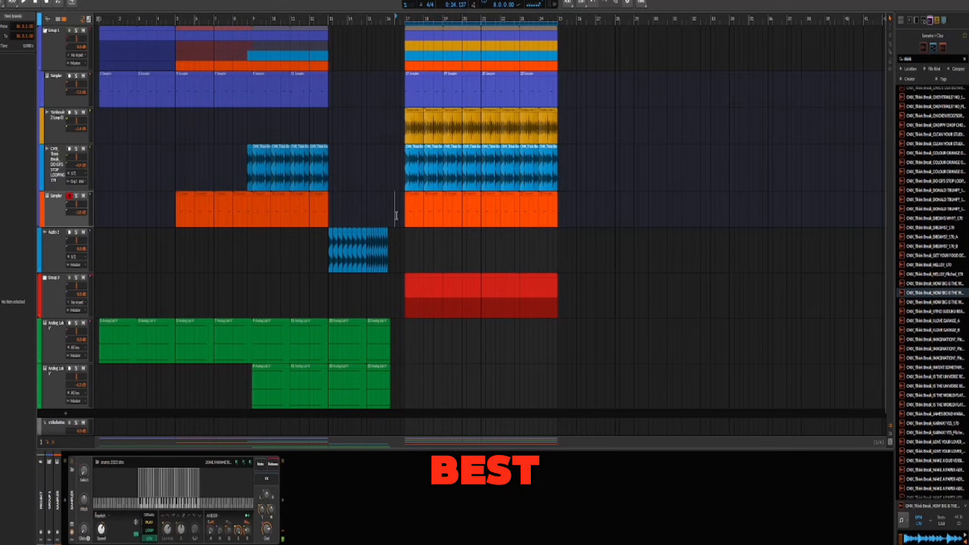
key("space")
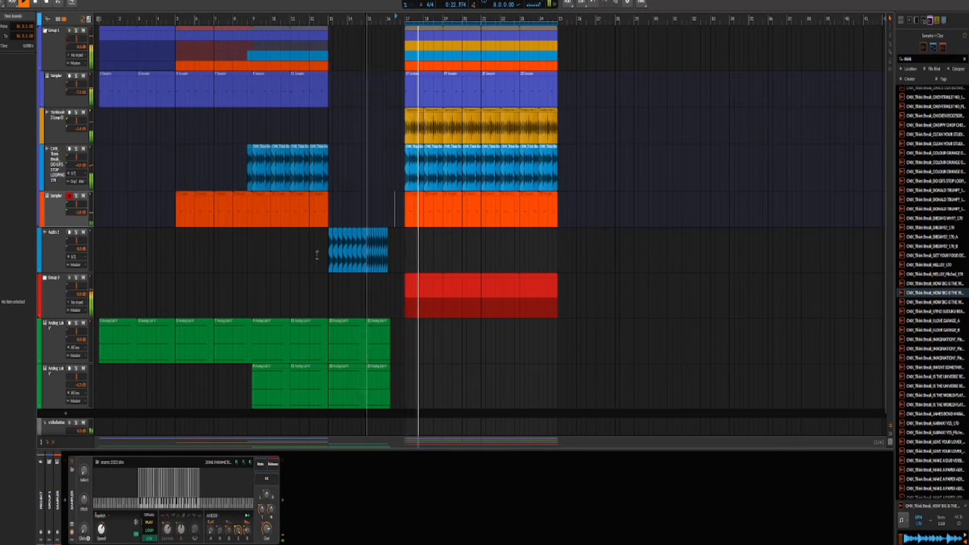
key("space")
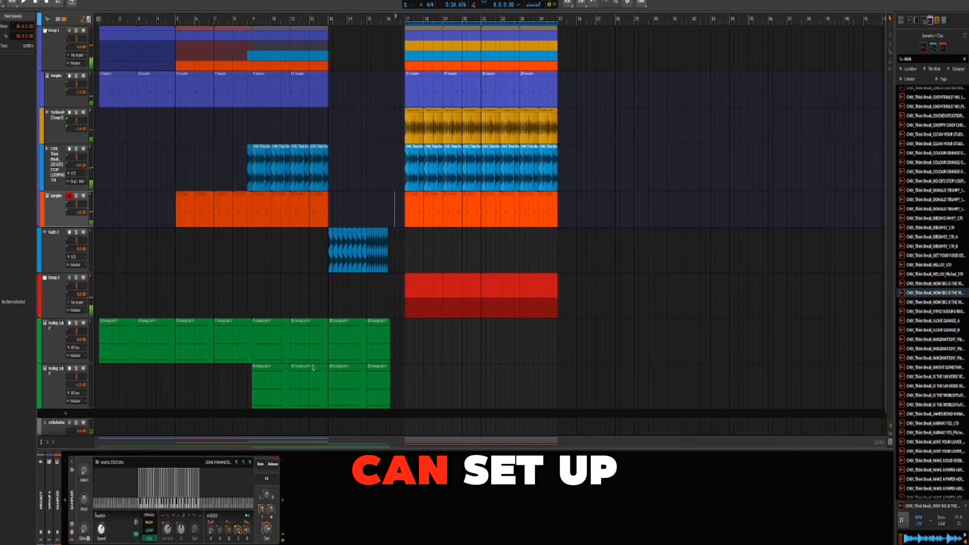
Examine the keyboard shortcut mappings in the settings and close them again.
key("super+comma")
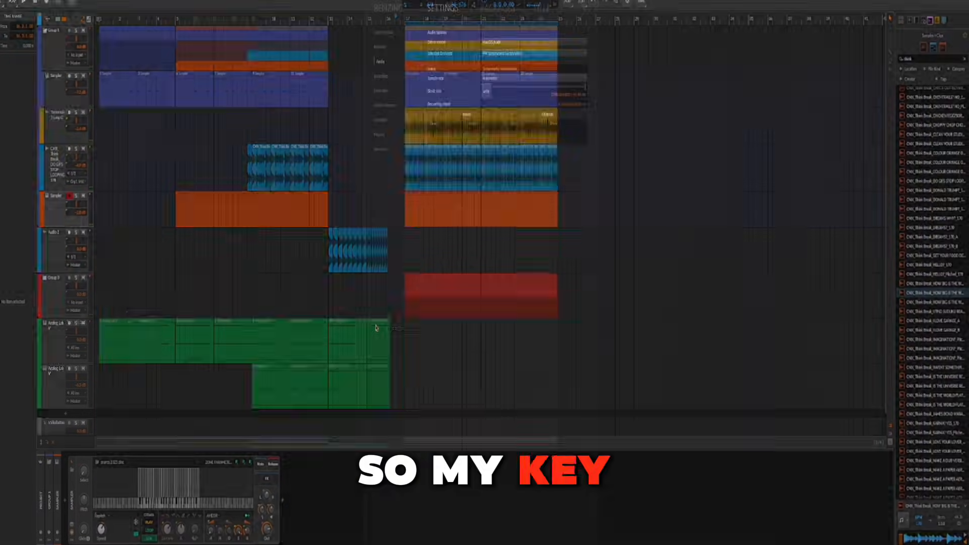
left_click(380, 149)
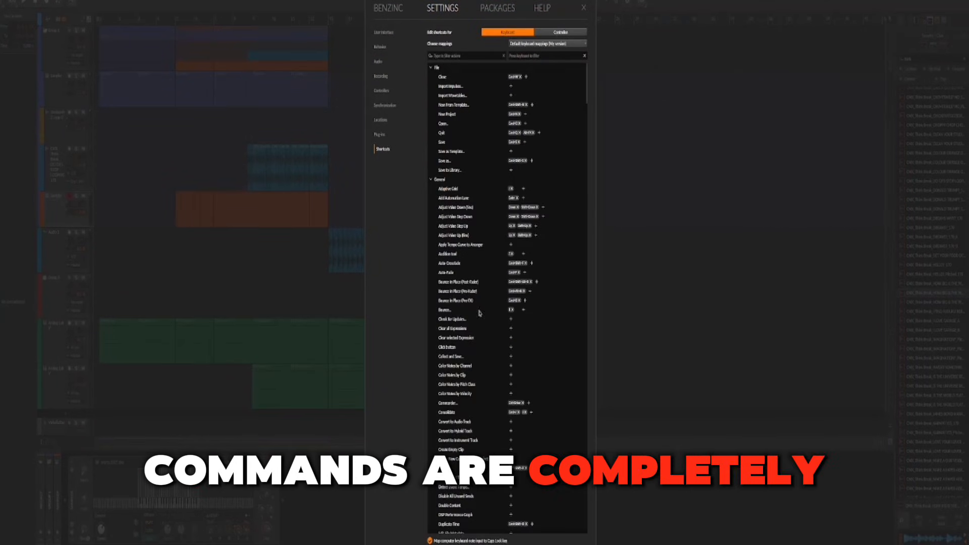
left_click(584, 8)
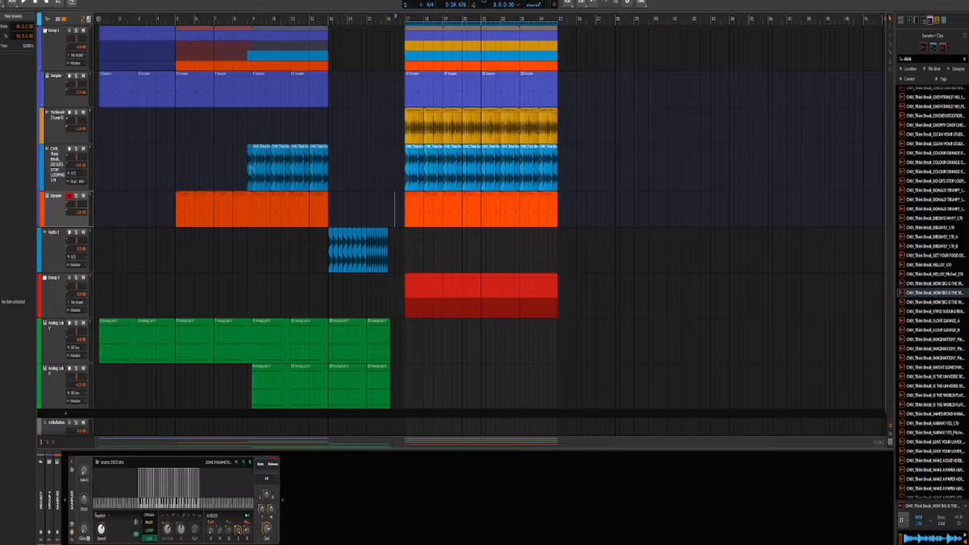
Load ValhallaVintageVerb on the Audio 2 build-up track and set its decay to 4.08 s and its mix to 0.0 %.
left_click(319, 258)
left_click(57, 502)
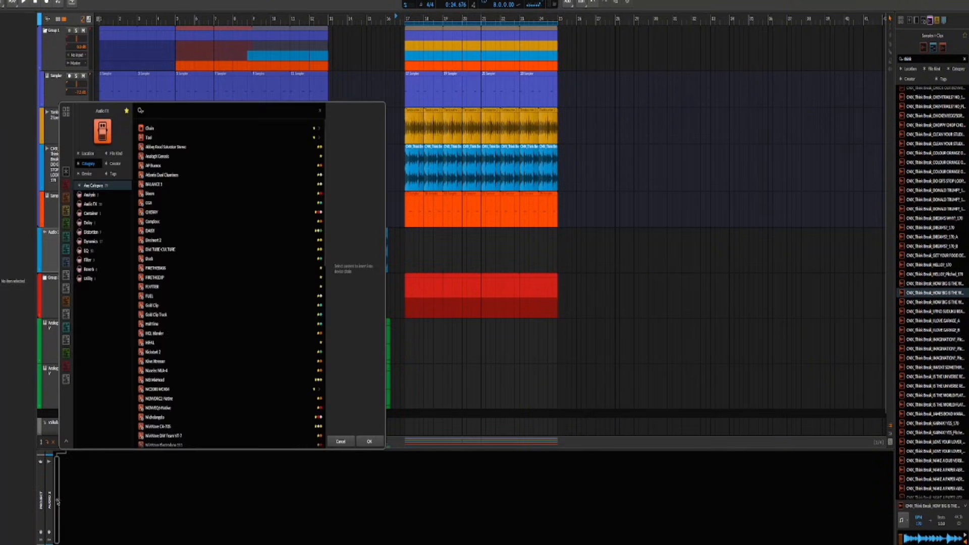
type("reverb")
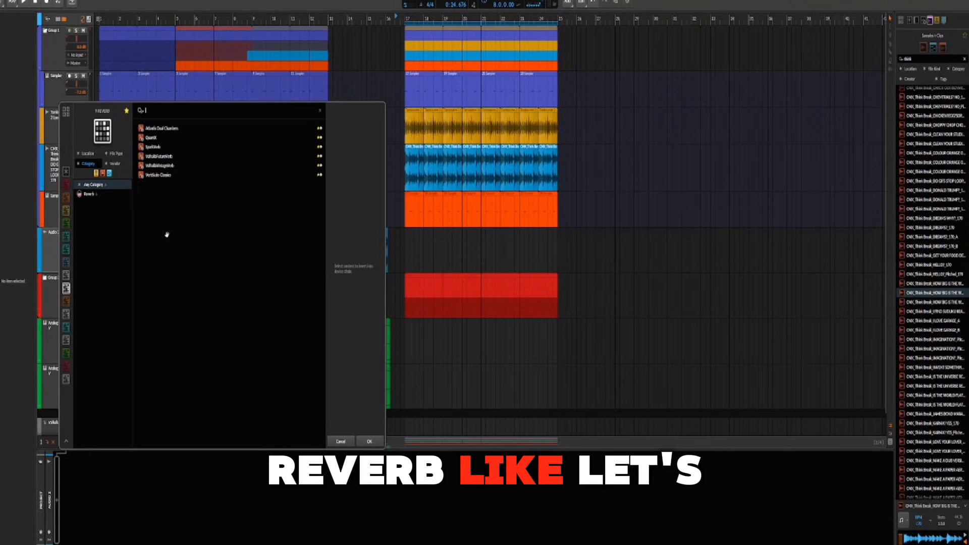
double_click(152, 162)
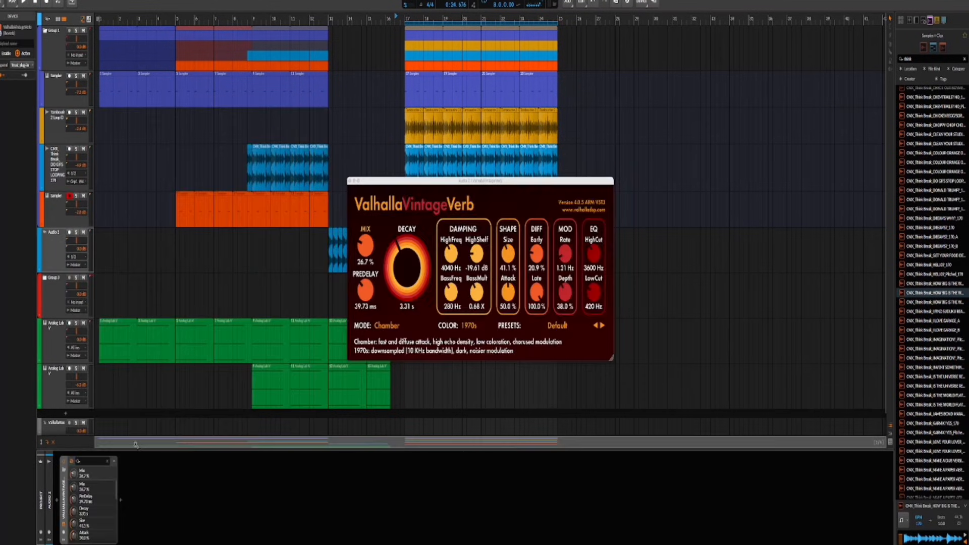
left_click_drag(406, 267, 405, 255)
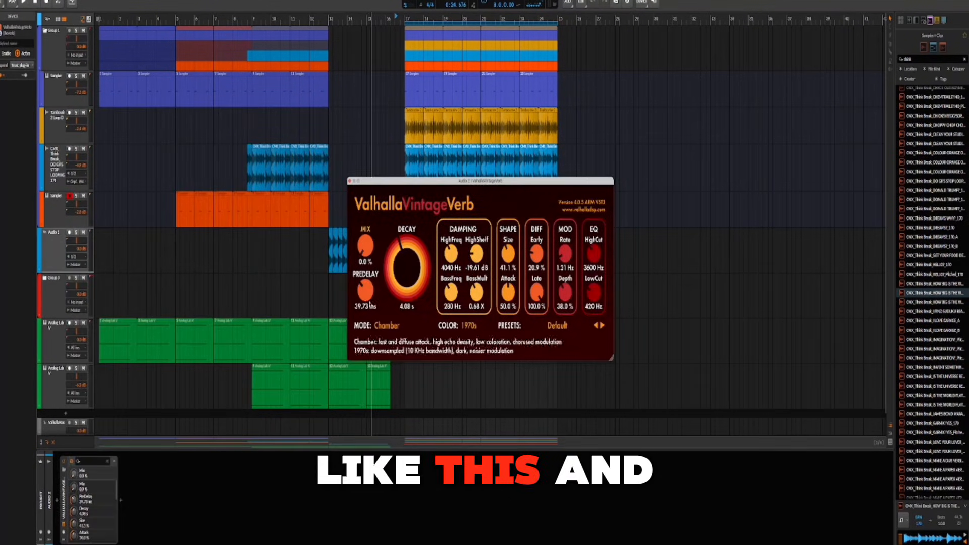
Automate the ValhallaVintageVerb mix on the Audio 2 track to curve up to 100 % by the end of the build-up, and play it.
left_click(350, 180)
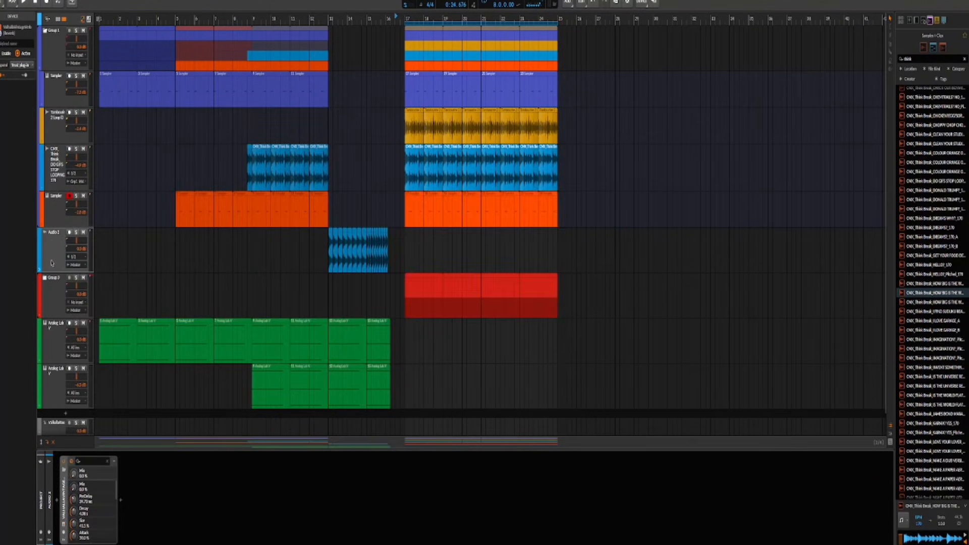
left_click(51, 262)
key("shift+a")
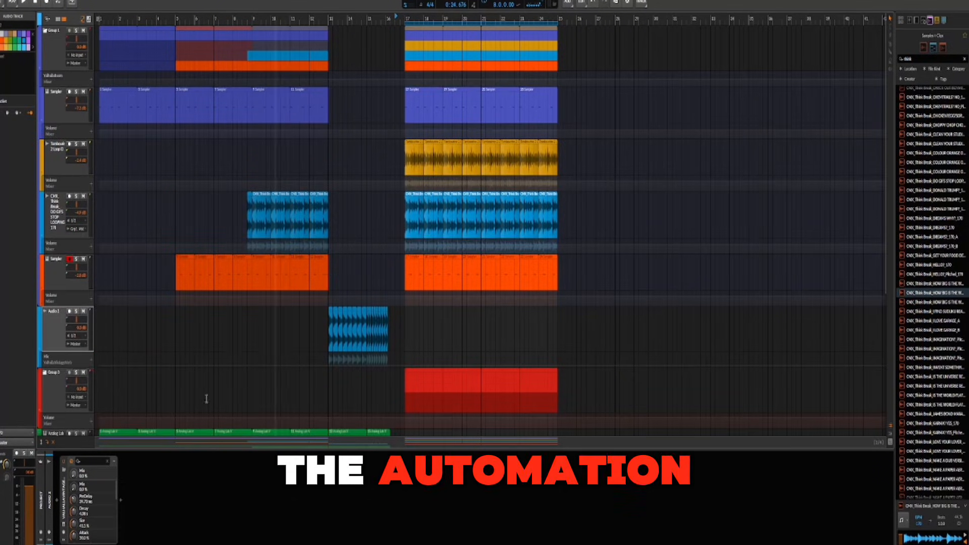
left_click(329, 366)
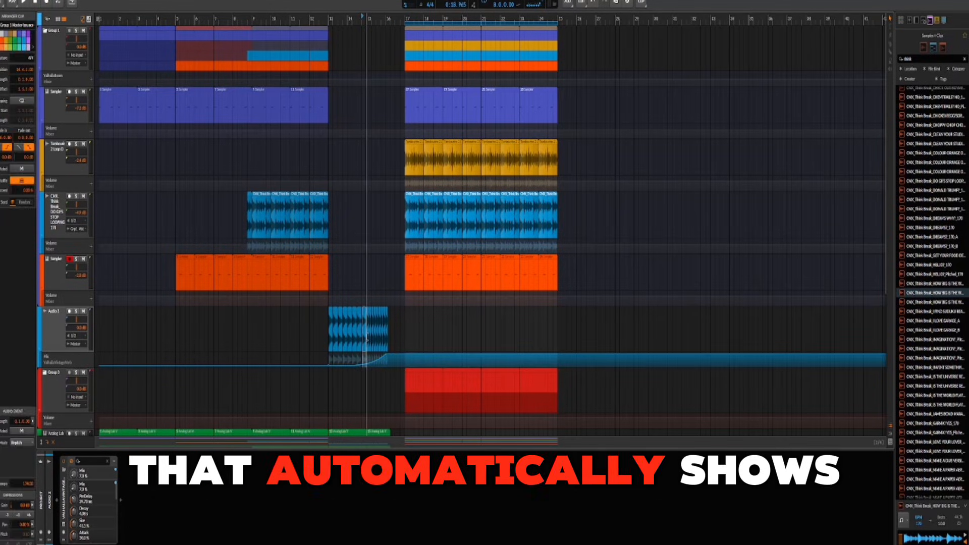
left_click(132, 386)
key("space")
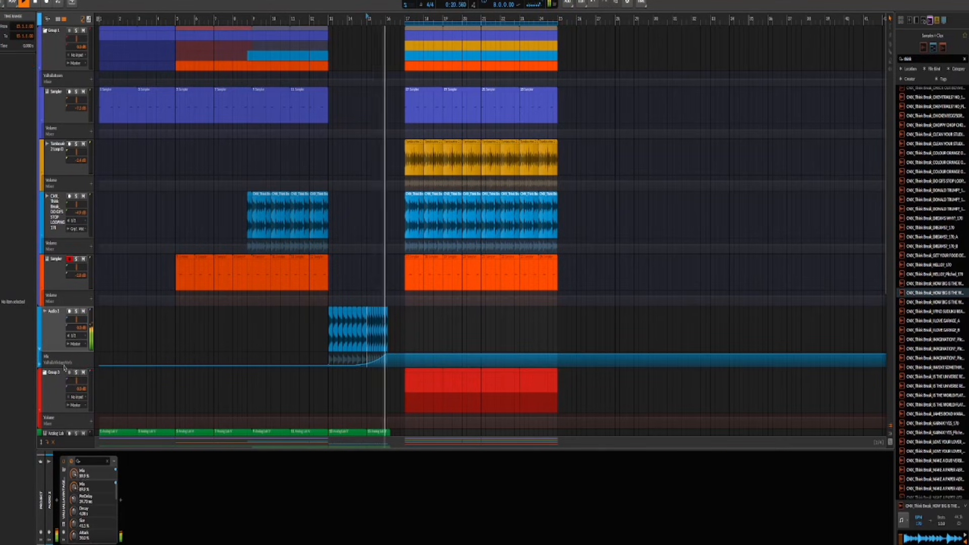
Enlarge the mix automation lane, lower the curve's end level to about half, and replay the build-up.
left_click_drag(55, 367, 55, 408)
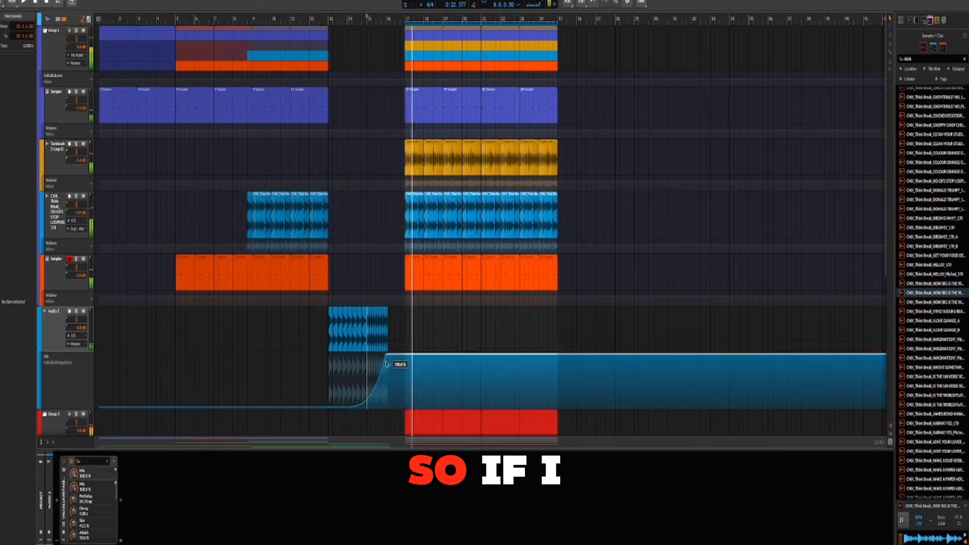
left_click_drag(385, 354, 386, 380)
key("space")
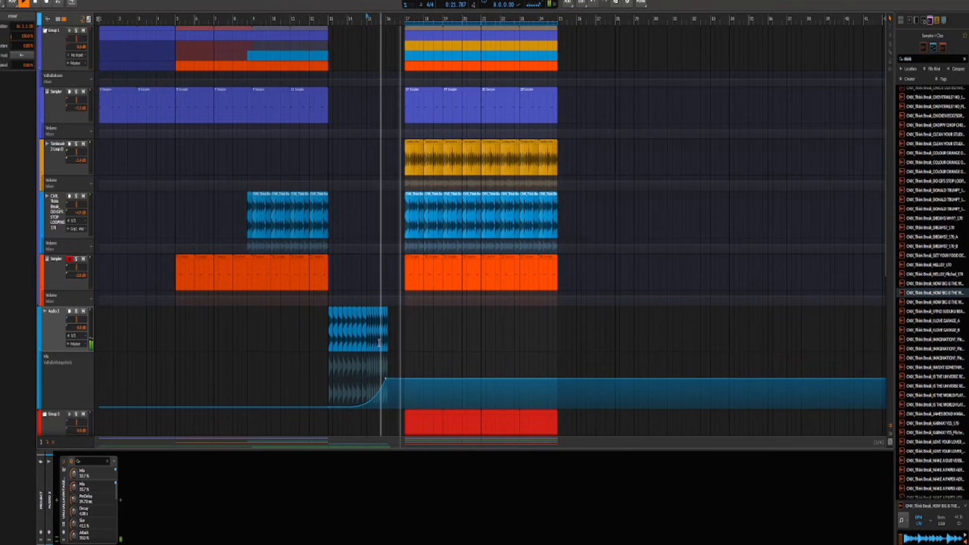
key("space")
Consolidate the Audio 2 build-up from bar 12 to bar 19 into one clip and bounce it with its reverb to a new audio track.
left_click_drag(308, 338, 444, 340)
key("j")
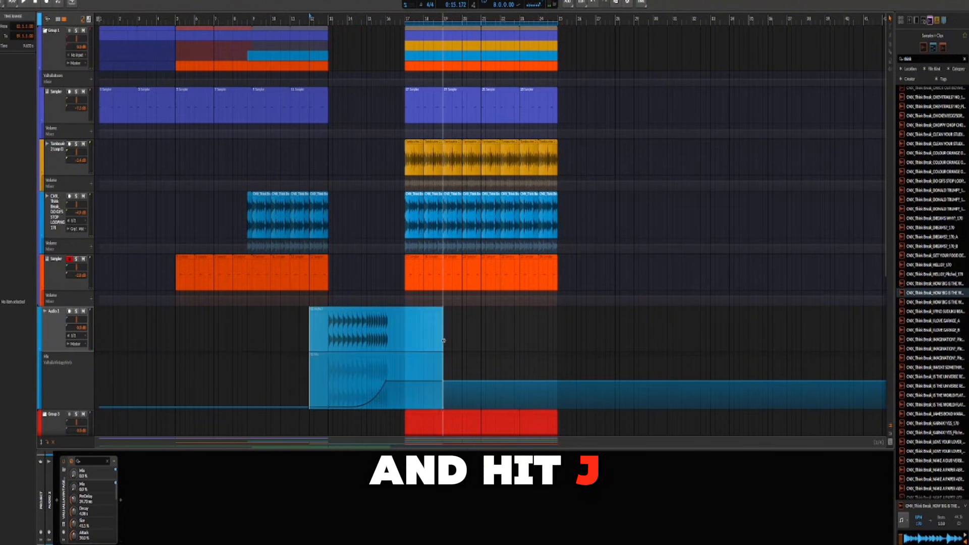
left_click(414, 331)
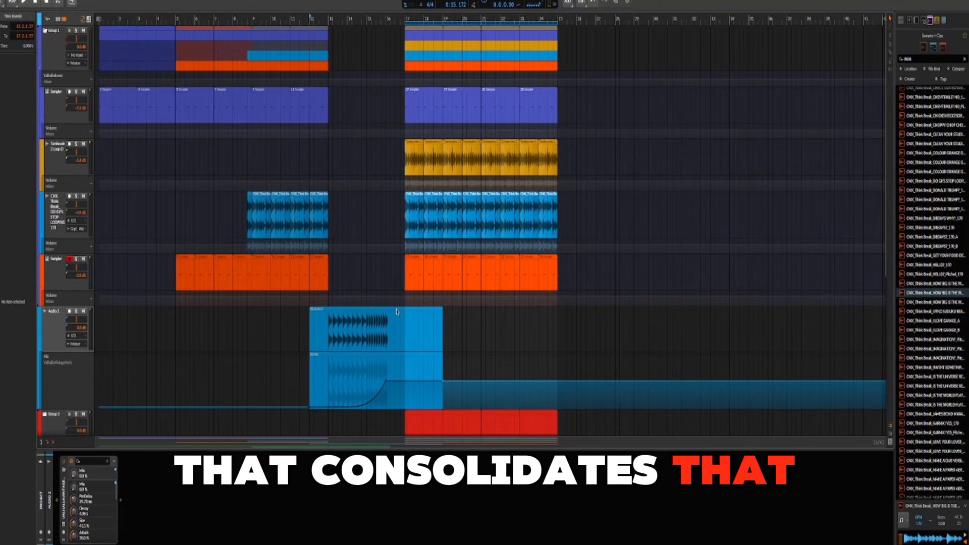
double_click(396, 312)
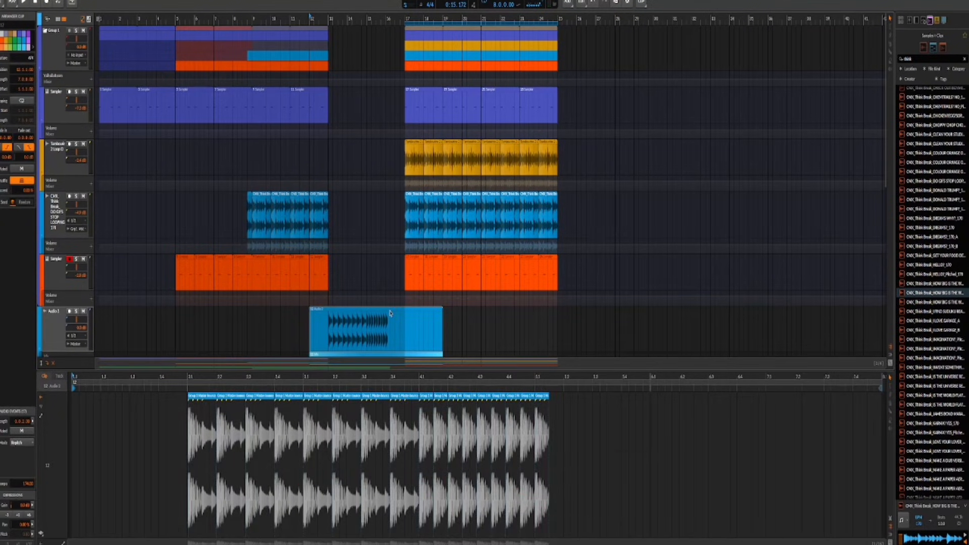
key("ctrl+b")
key("Return")
scroll(389, 303, "down", 5)
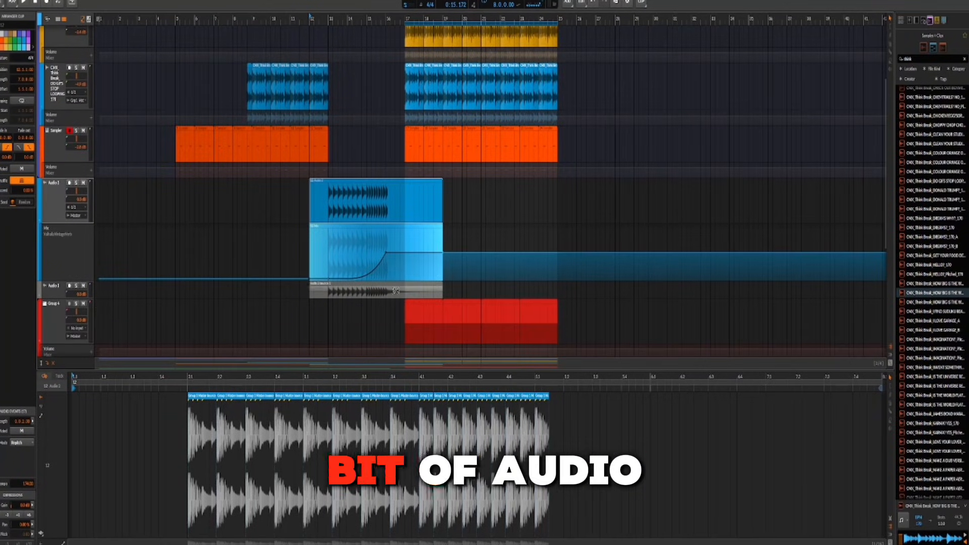
Collapse the automation lanes, deactivate the original Audio 2 track and hide deactivated tracks from the arrangement.
left_click(58, 207)
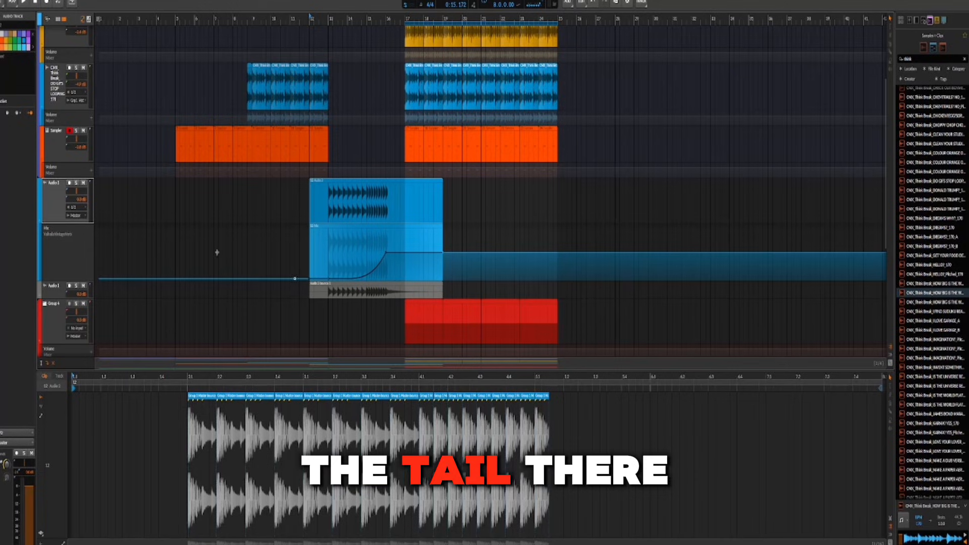
key("a")
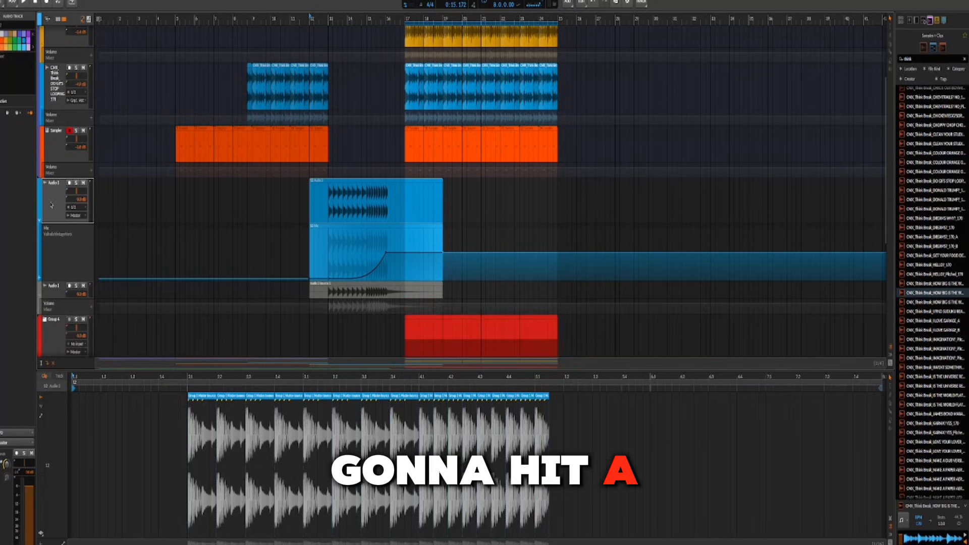
key("a")
scroll(267, 224, "up", 4)
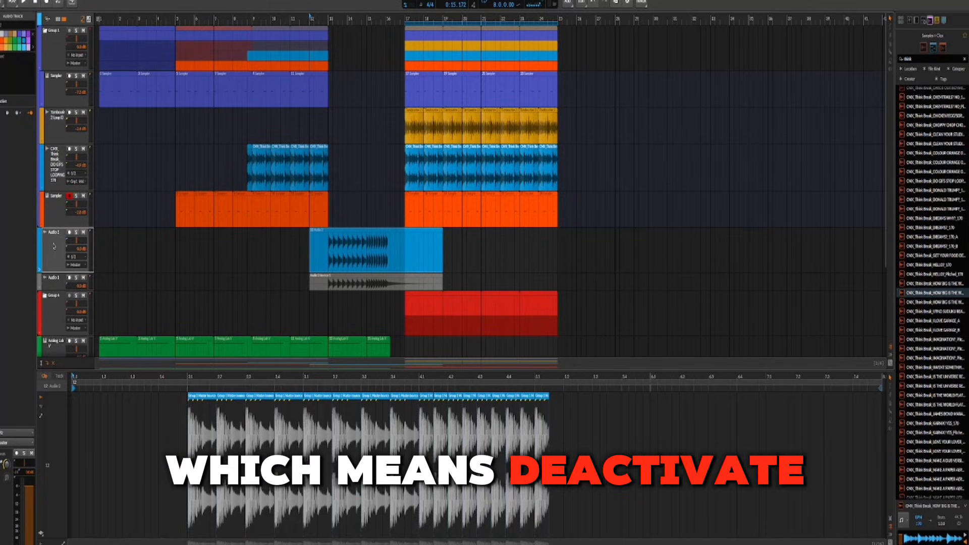
key("shift+a")
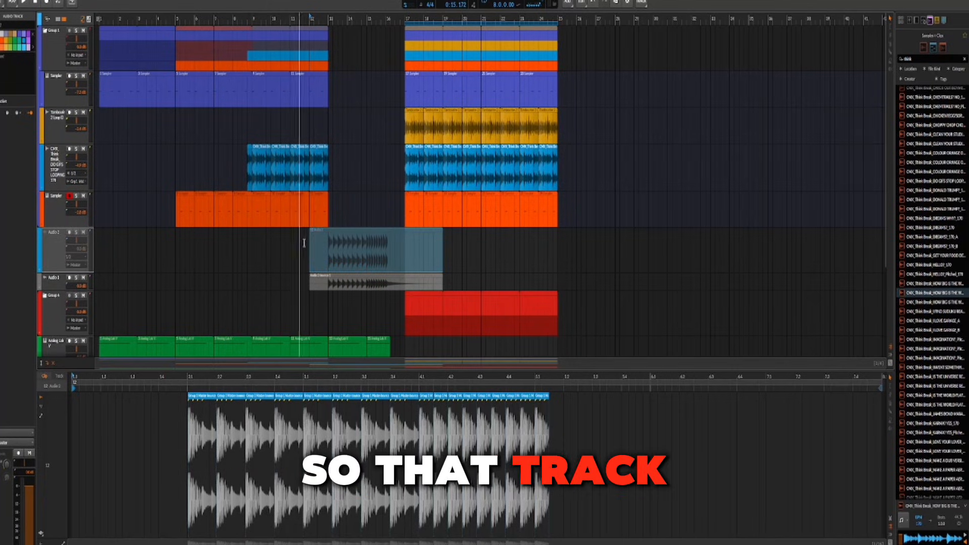
key("alt+a")
key("alt+a")
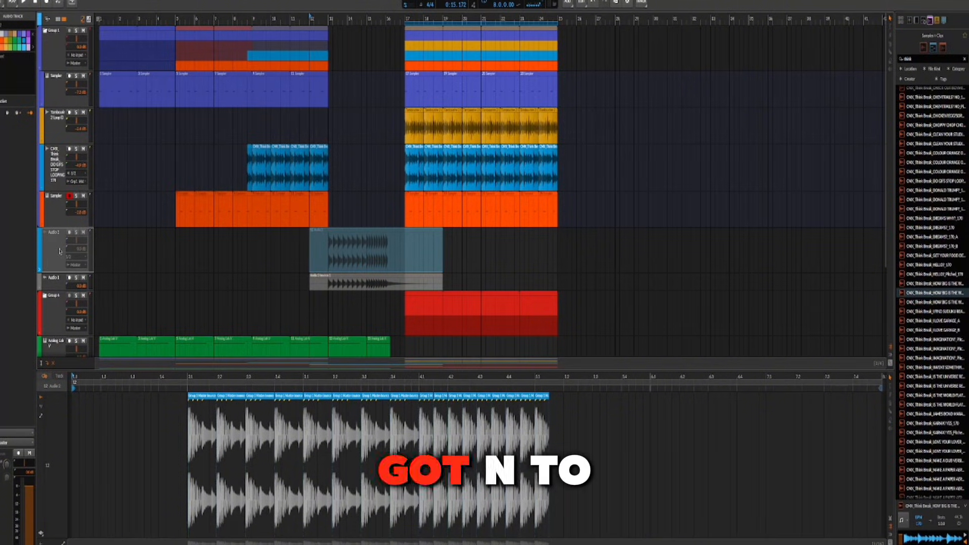
key("n")
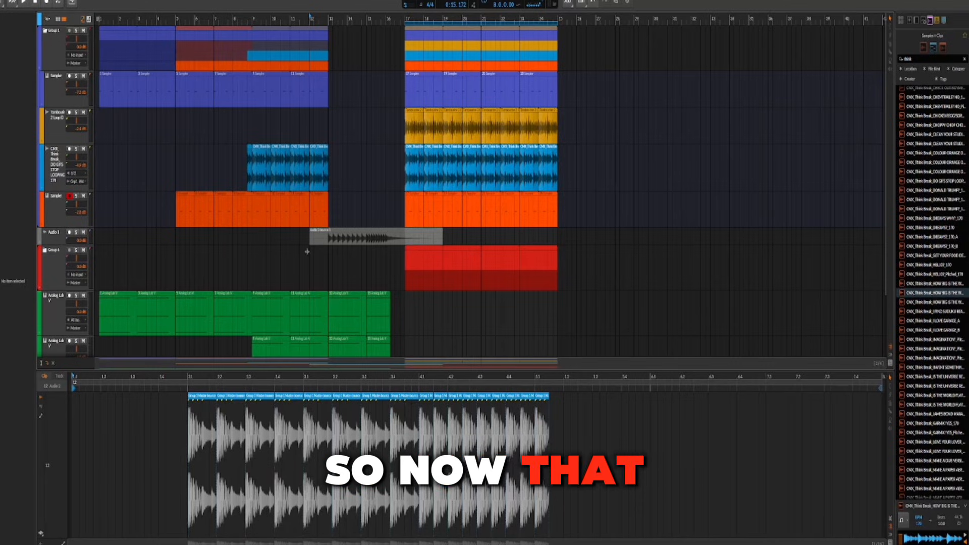
Play the bounced build-up and color its track blue.
left_click(319, 240)
key("space")
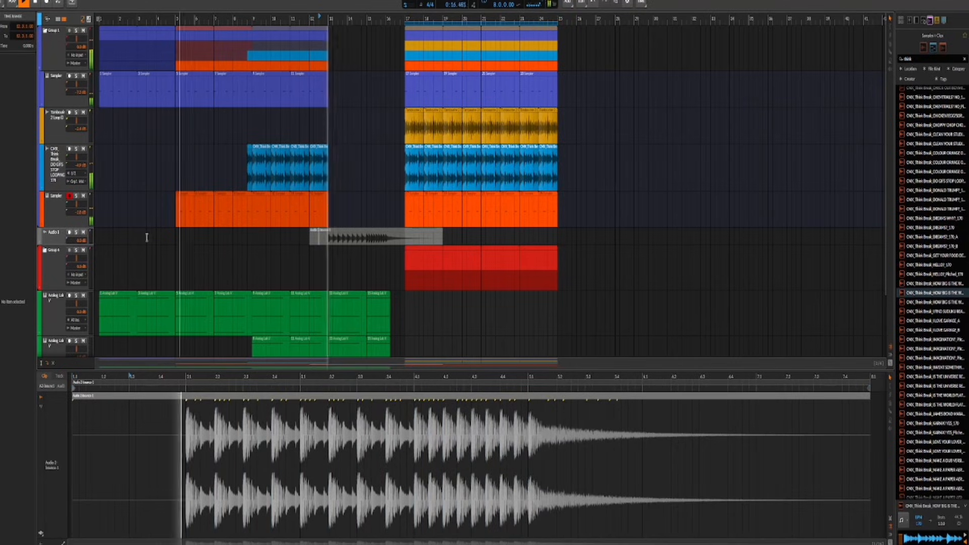
left_click(44, 234)
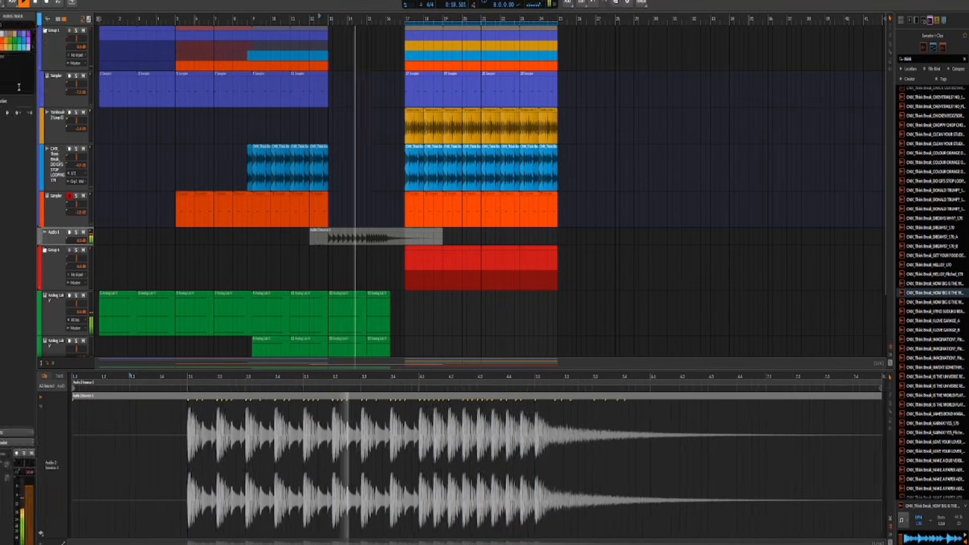
left_click(415, 236)
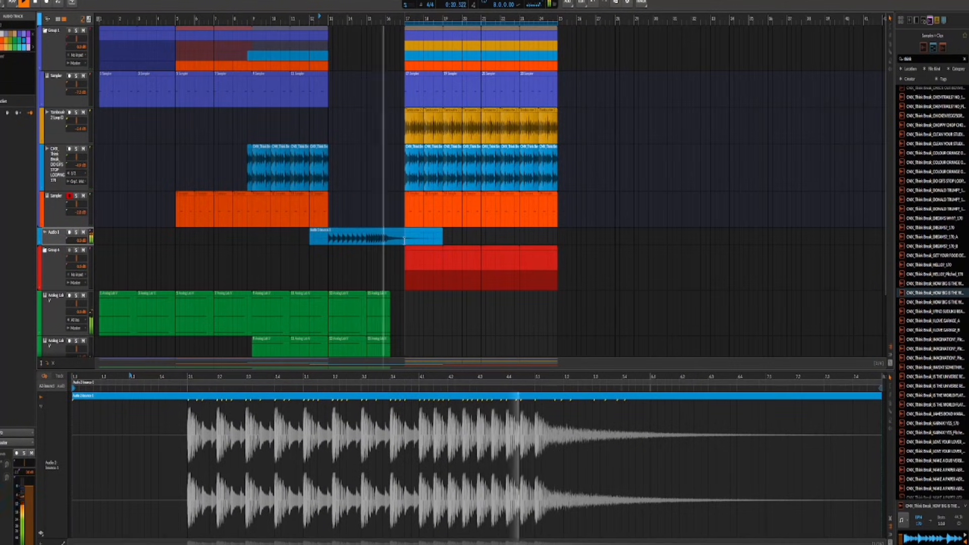
Cut the bounced build-up's reverb tail so the clip ends at bar 17, where the drop starts.
left_click_drag(442, 238, 490, 244)
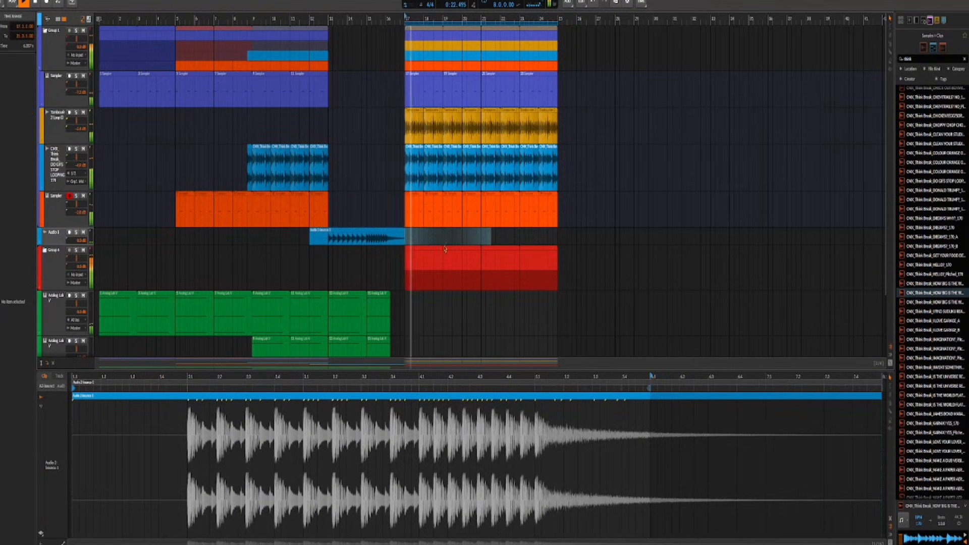
key("space")
left_click(330, 236)
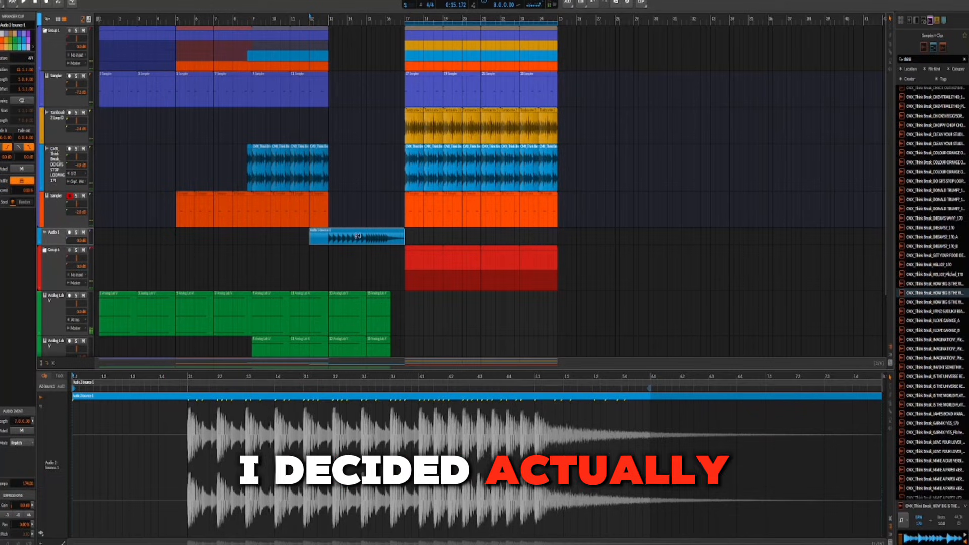
key("space")
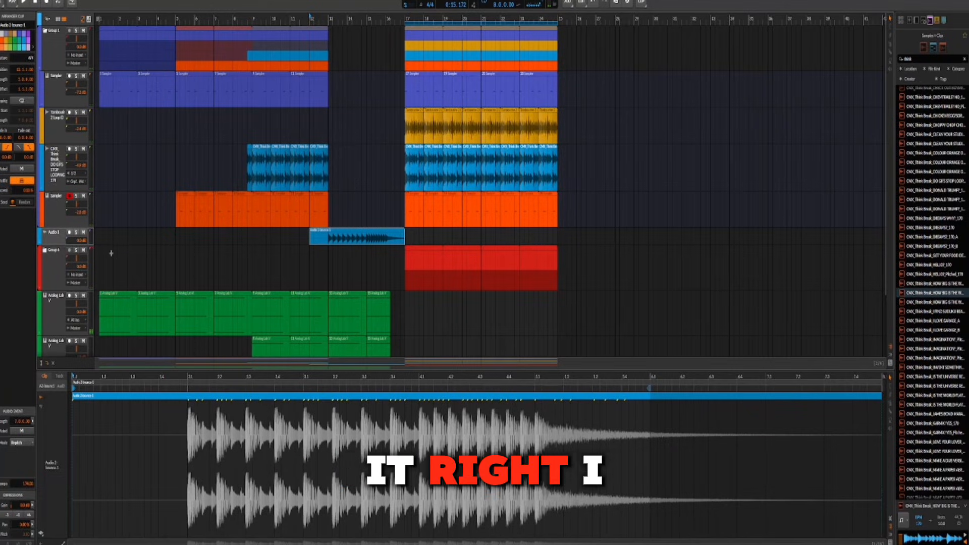
Show the original Audio 2 track, reactivate it with the bounce muted, and deactivate and clear it from the arrangement again.
left_click(53, 363)
left_click(44, 252)
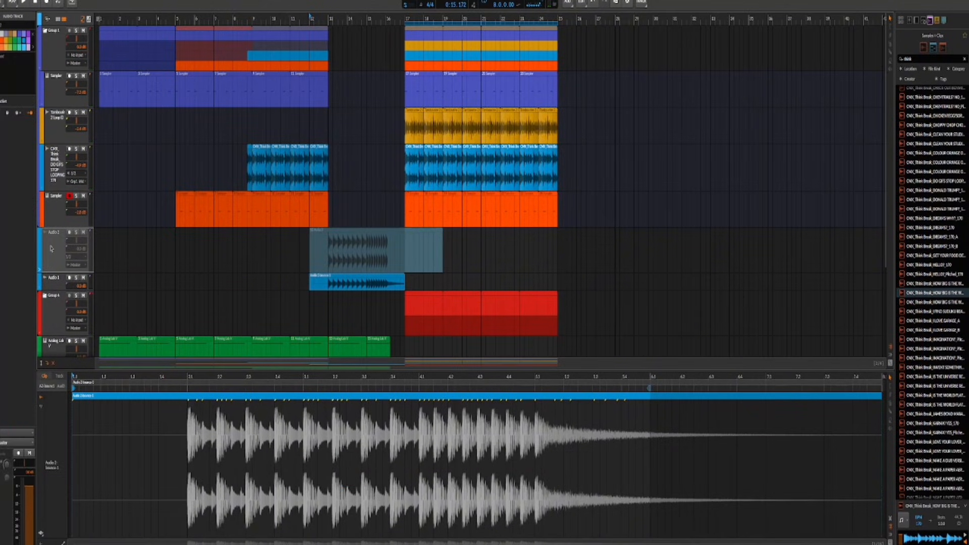
key("alt+a")
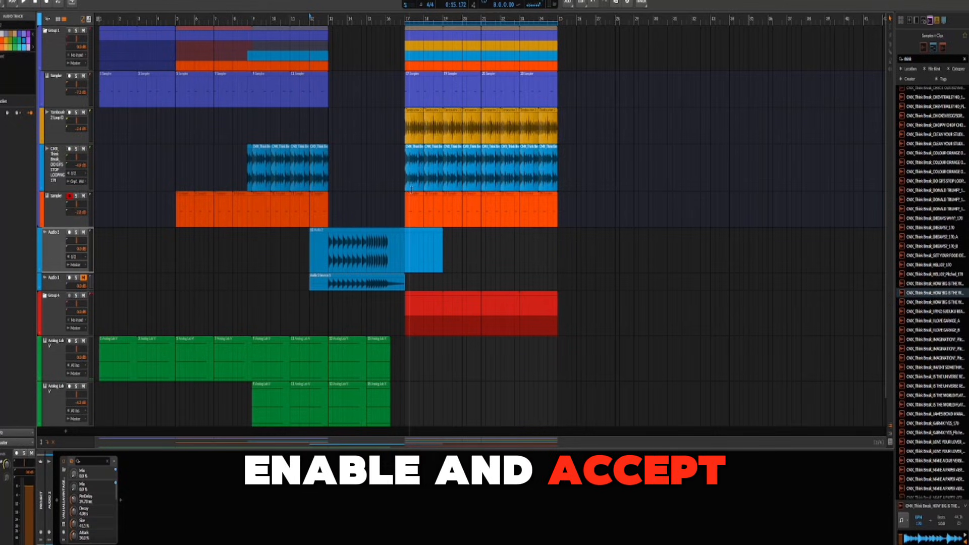
key("alt+a")
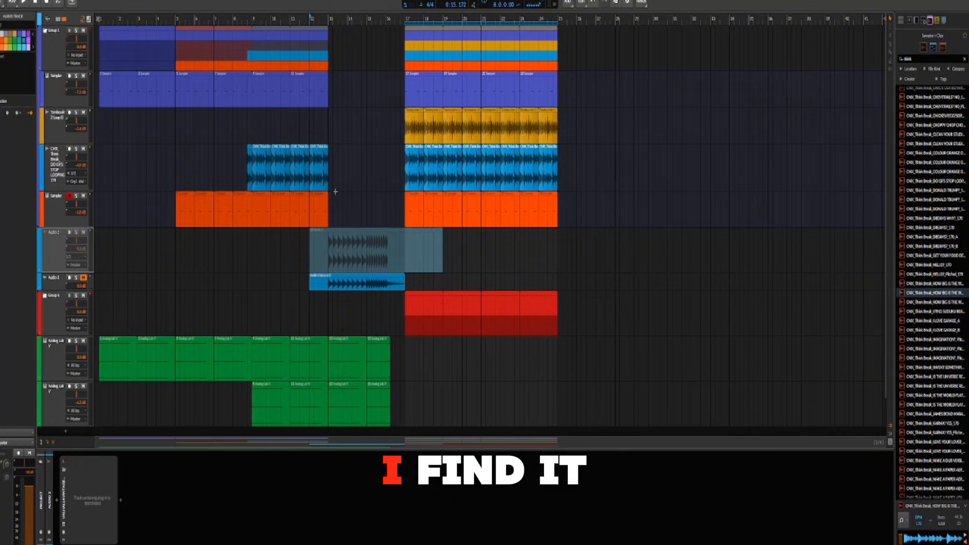
key("Delete")
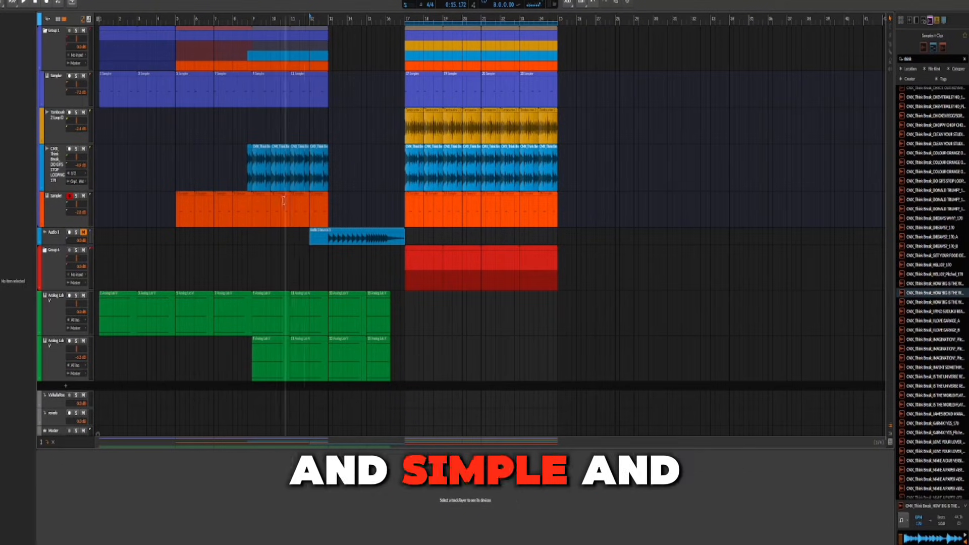
Play the arrangement from the start and from just before bar 13.
left_click(100, 286)
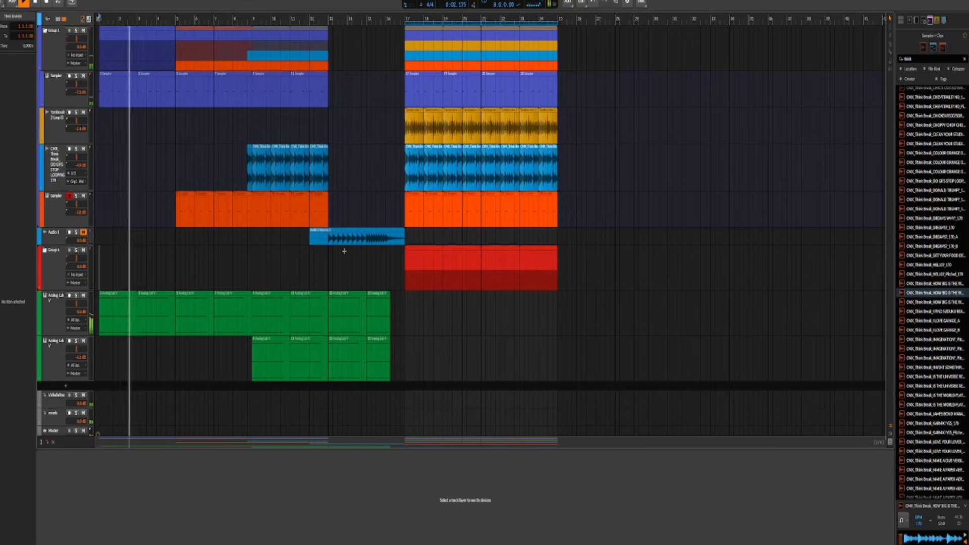
left_click(322, 243)
key("space")
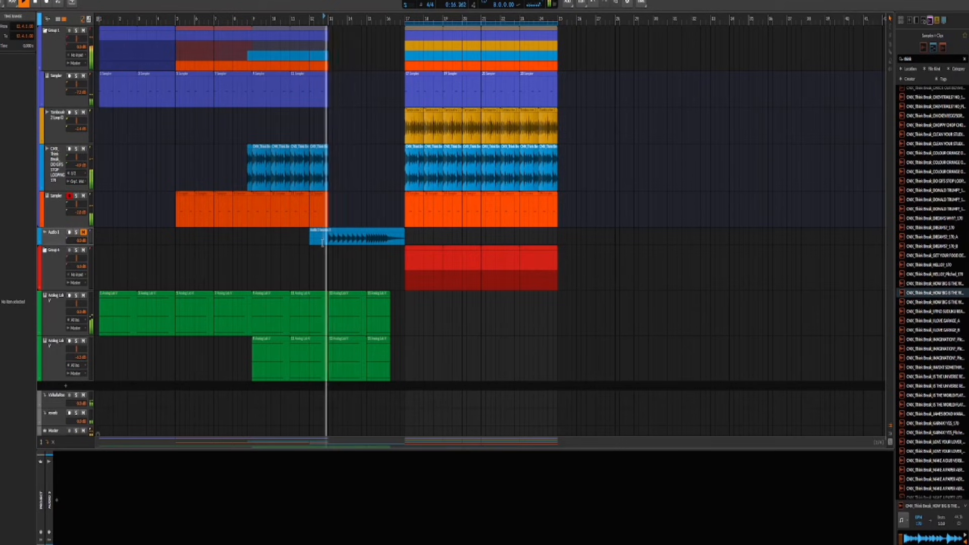
Open the bounced build-up clip in the audio editor and display its Gain expression.
double_click(341, 233)
scroll(187, 445, "down", 5)
key("space")
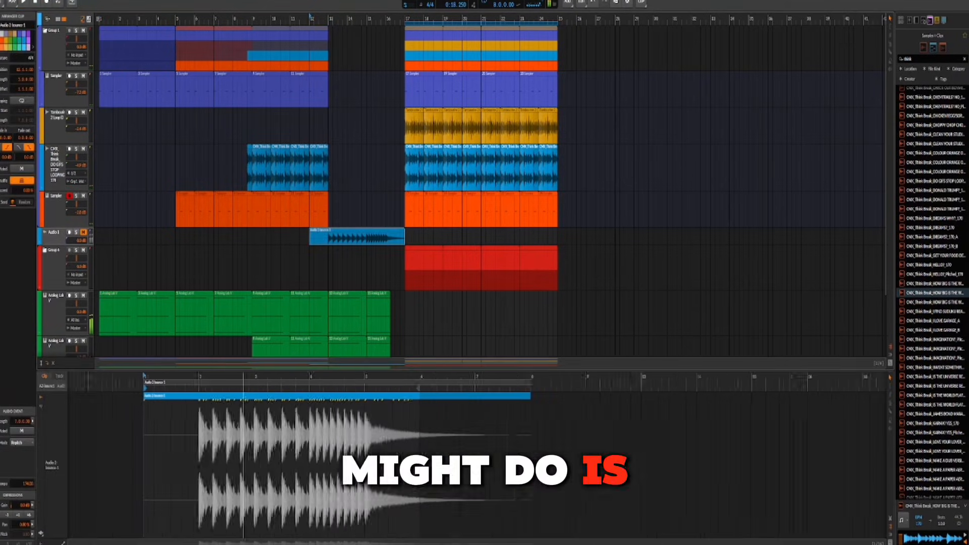
left_click(42, 530)
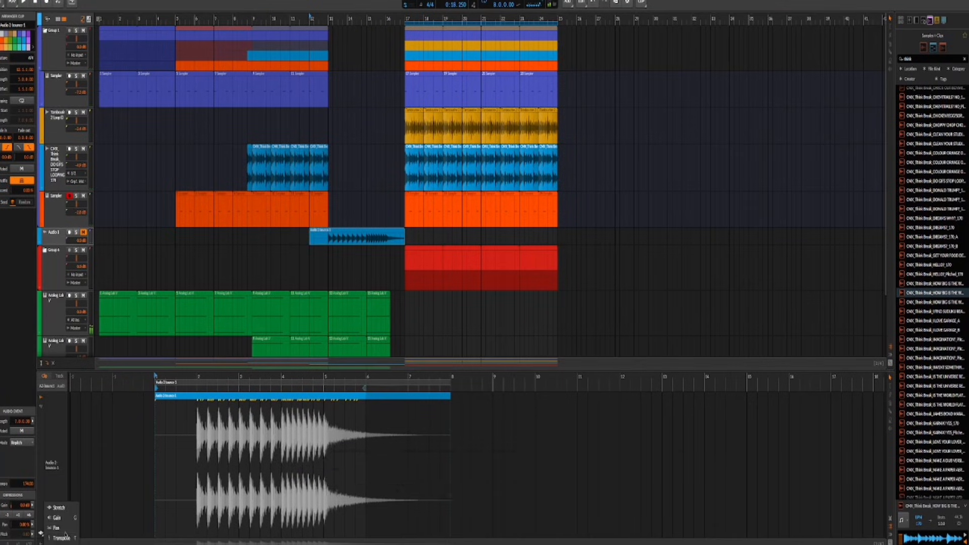
left_click(62, 522)
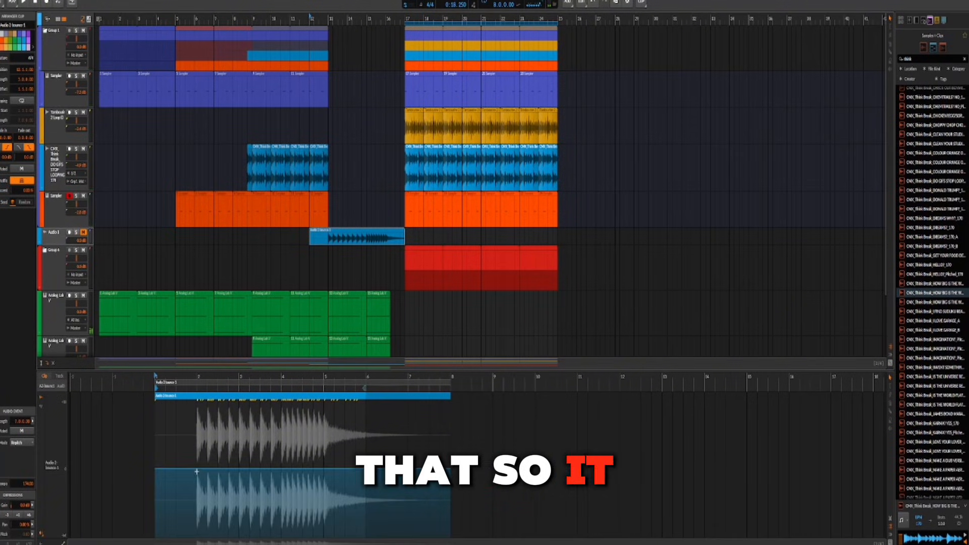
Shape the bounced clip's gain curve to start low at the first hit and rise through the build-up.
left_click(281, 468)
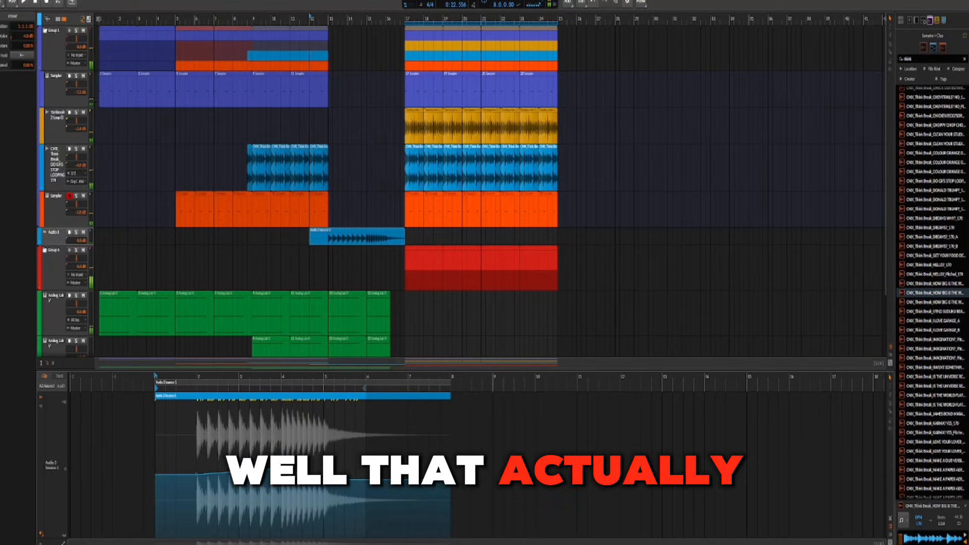
left_click_drag(326, 487, 268, 486)
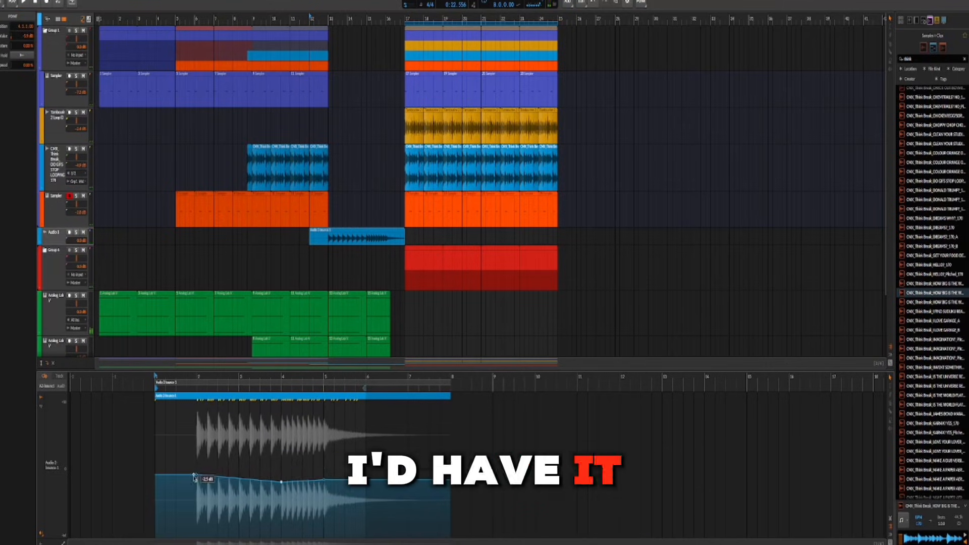
left_click_drag(196, 475, 197, 496)
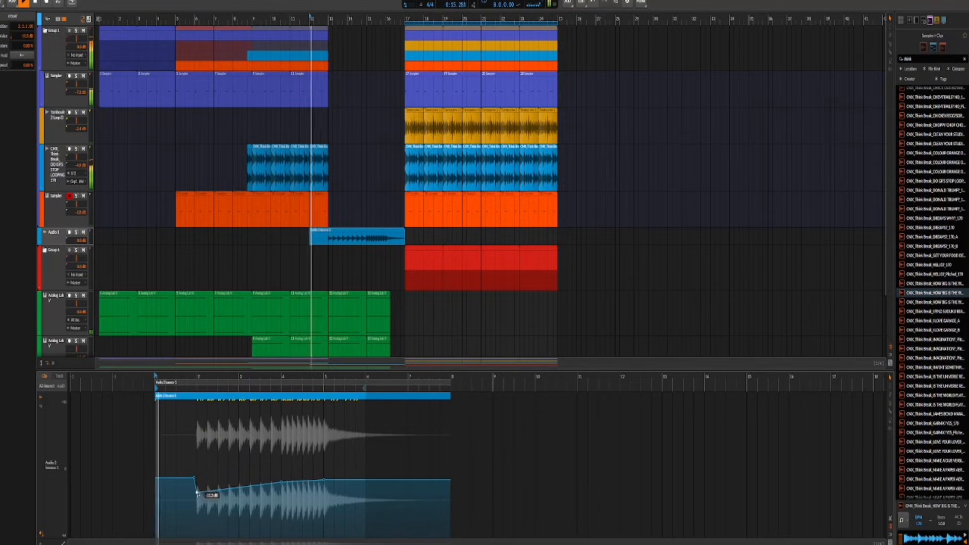
double_click(194, 478)
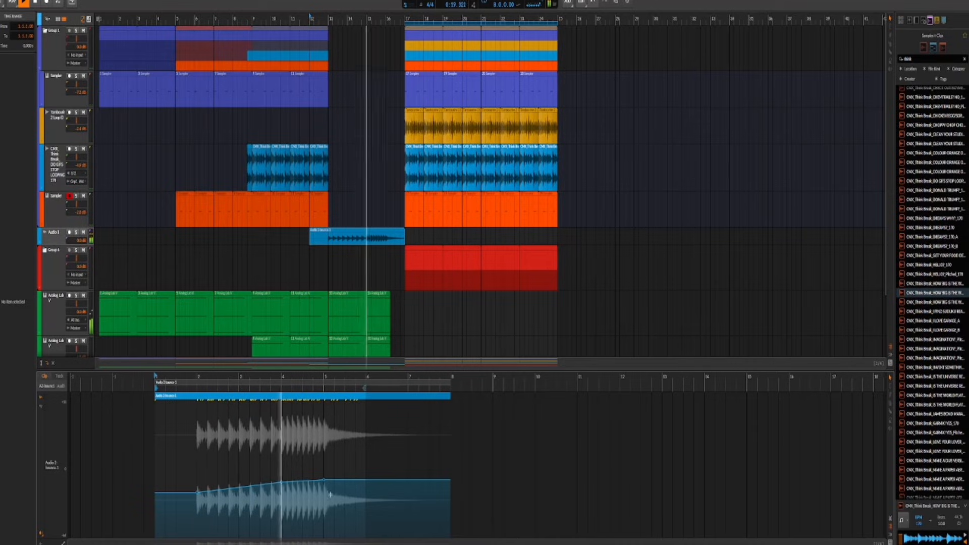
Raise the gain point at the last hit of the bounced build-up clip, and switch to the device view and back to the audio editor.
left_click(324, 480)
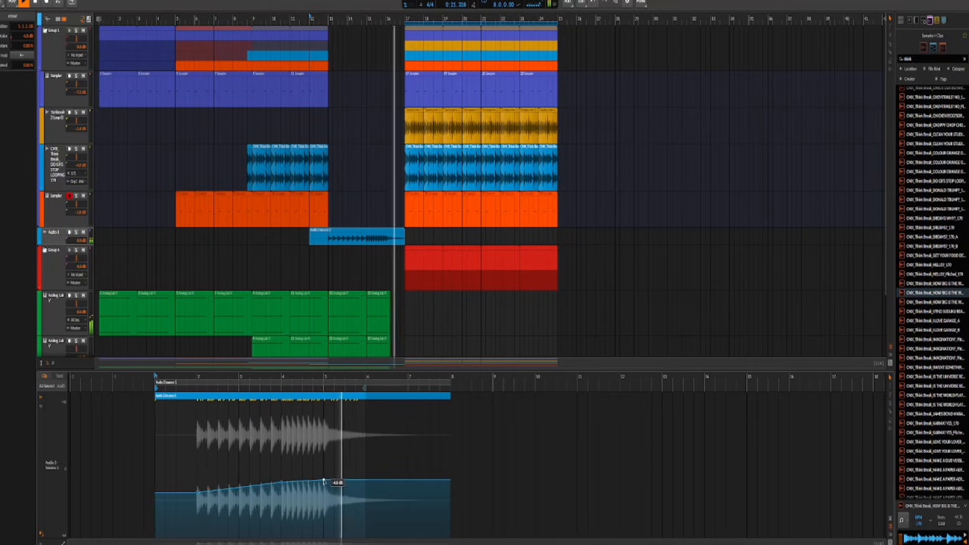
left_click_drag(324, 480, 324, 472)
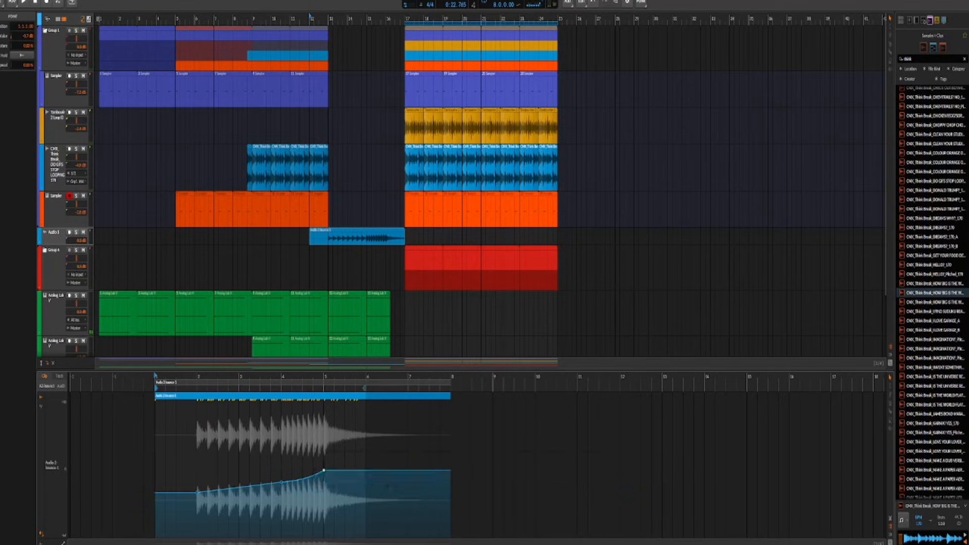
key("d")
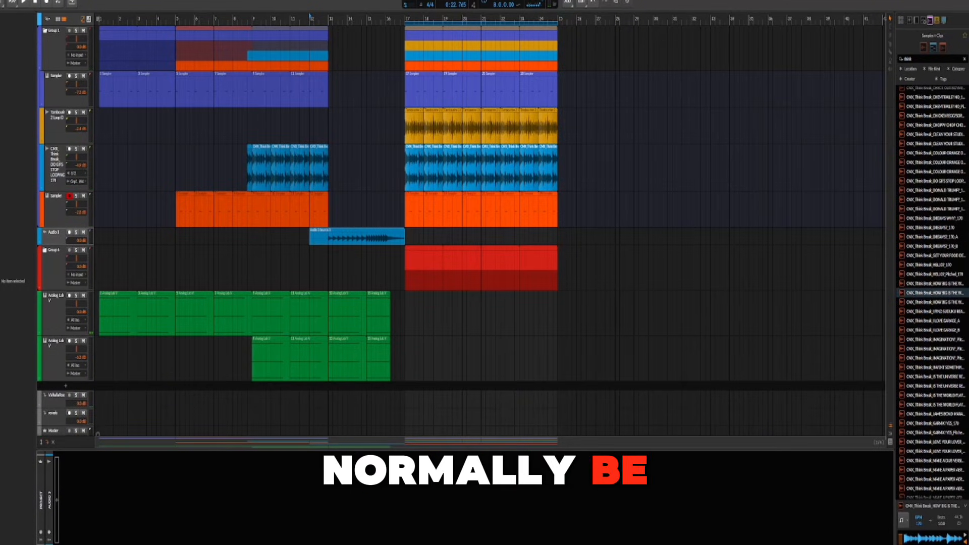
key("e")
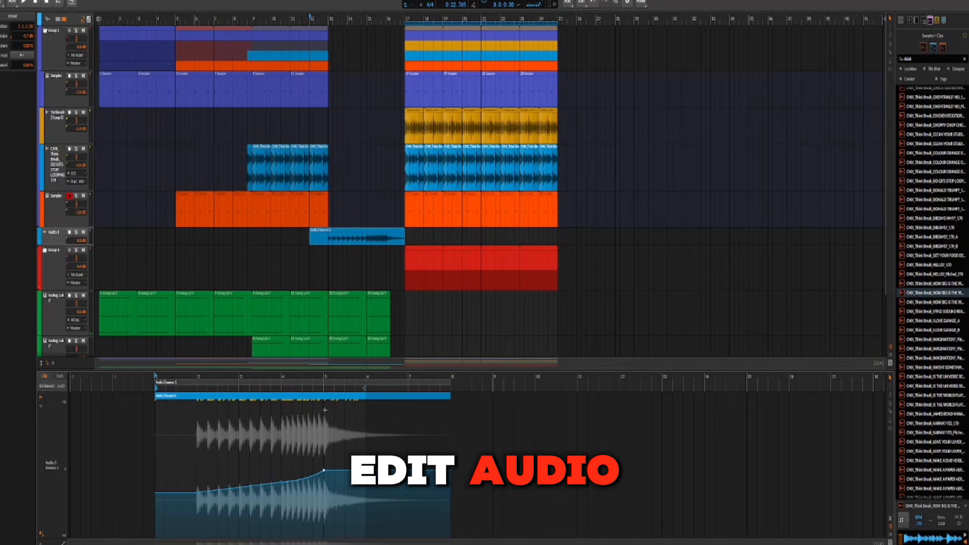
Show the bar 13 Analog Lab clips and the bounced build-up clip together in the layered editor.
scroll(342, 303, "down", 1)
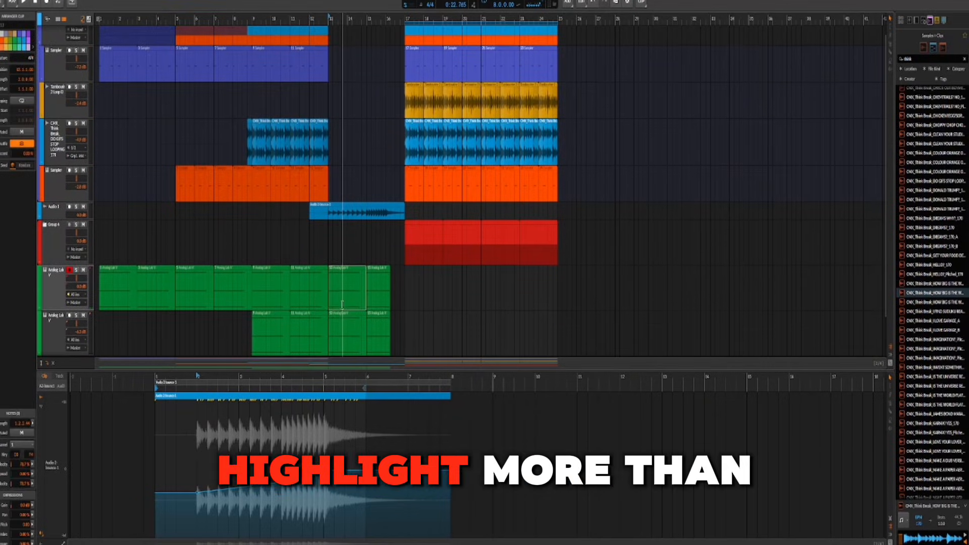
left_click(343, 317)
scroll(344, 288, "up", 1)
left_click_drag(336, 199, 350, 355)
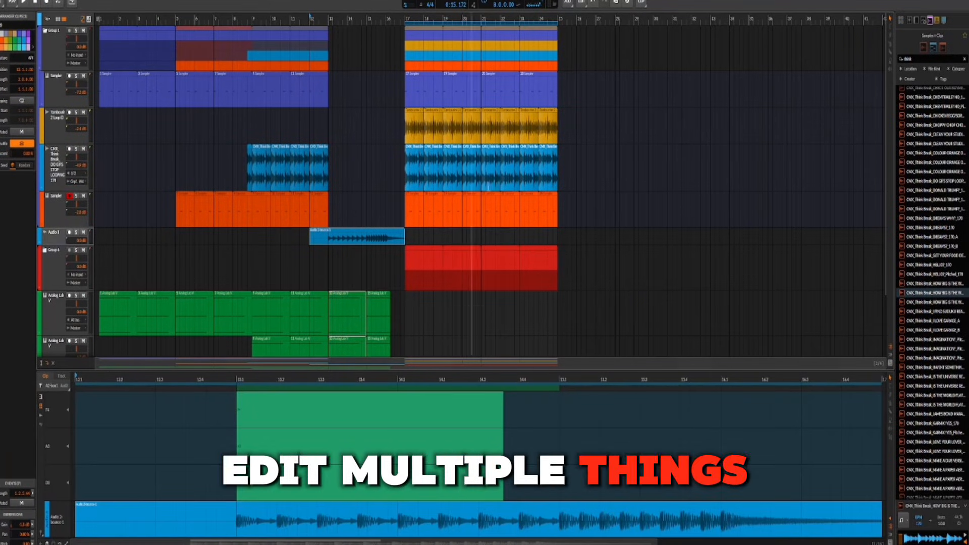
Display the bar 17 orange and purple Sampler clips together in the editor, and expand Group 4 to select its first bass clip.
left_click(414, 194)
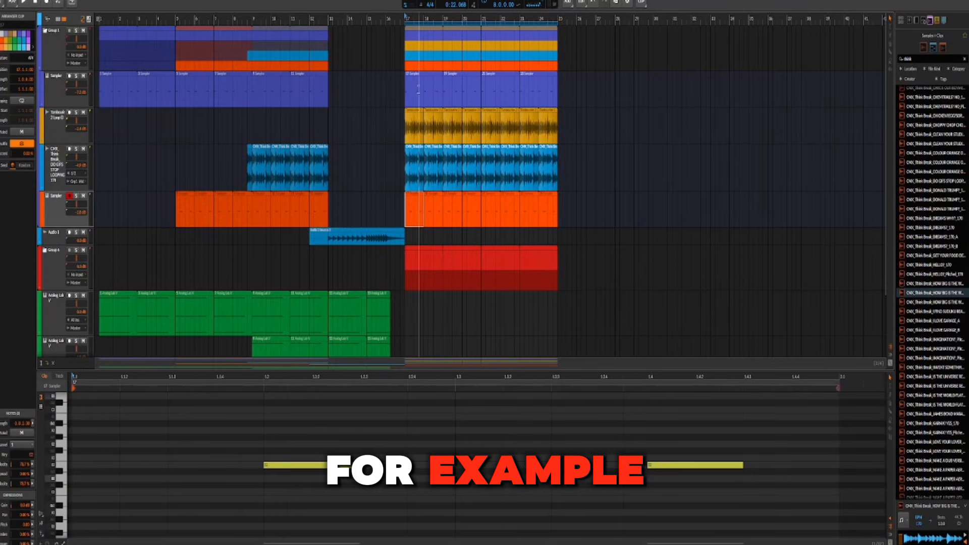
left_click(416, 75)
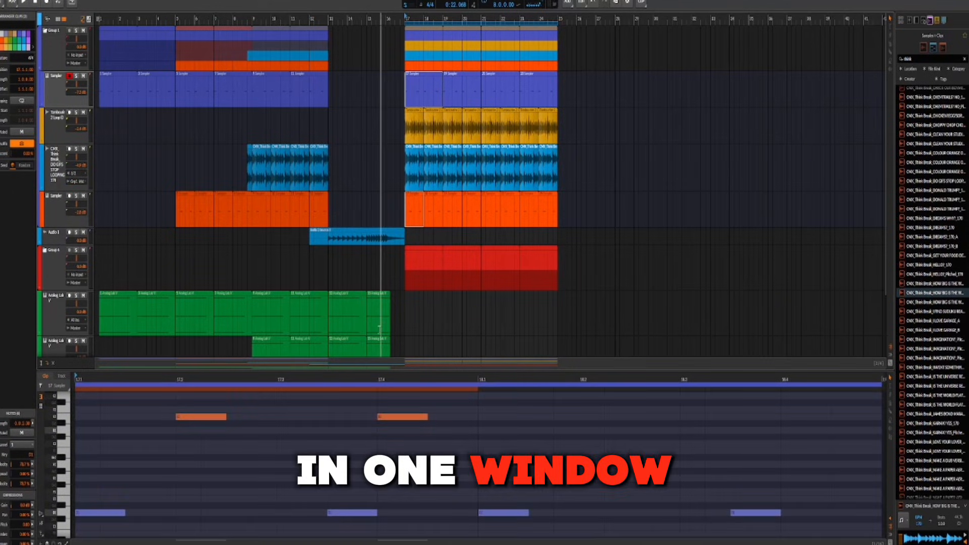
left_click(45, 251)
left_click(414, 295)
scroll(414, 294, "down", 3)
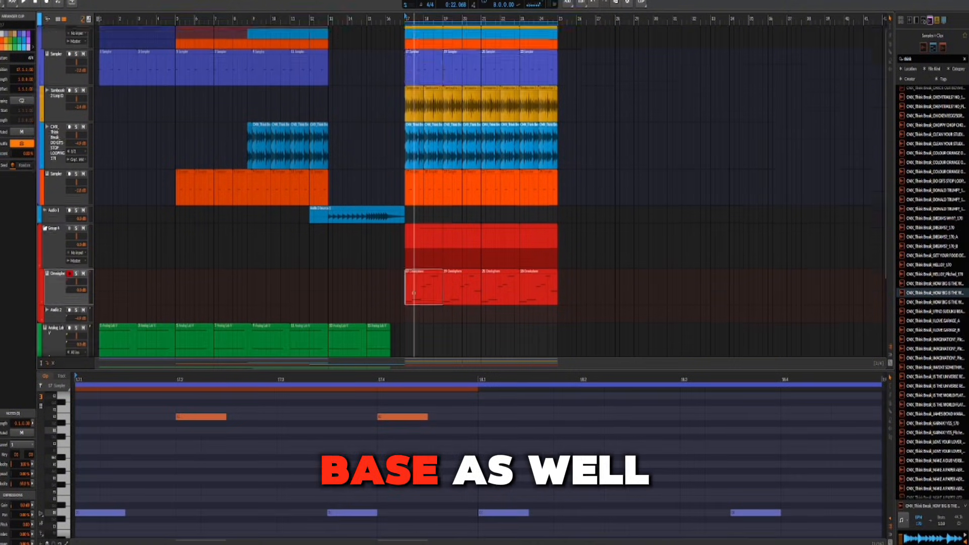
scroll(353, 430, "down", 1)
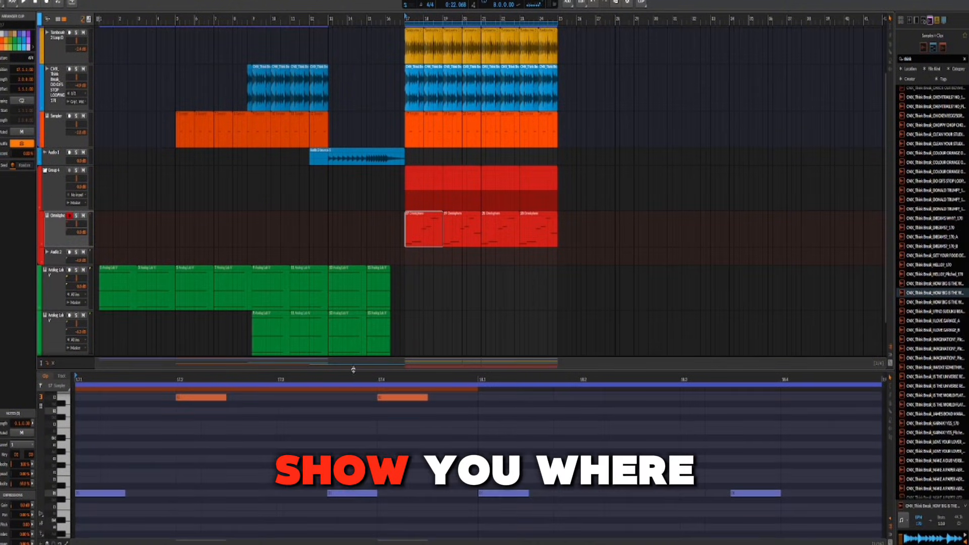
Enlarge the note editor to examine the layered notes of several clips, and reduce its height again.
left_click_drag(352, 371, 363, 215)
scroll(335, 313, "down", 5)
scroll(328, 348, "down", 3)
scroll(329, 353, "up", 3)
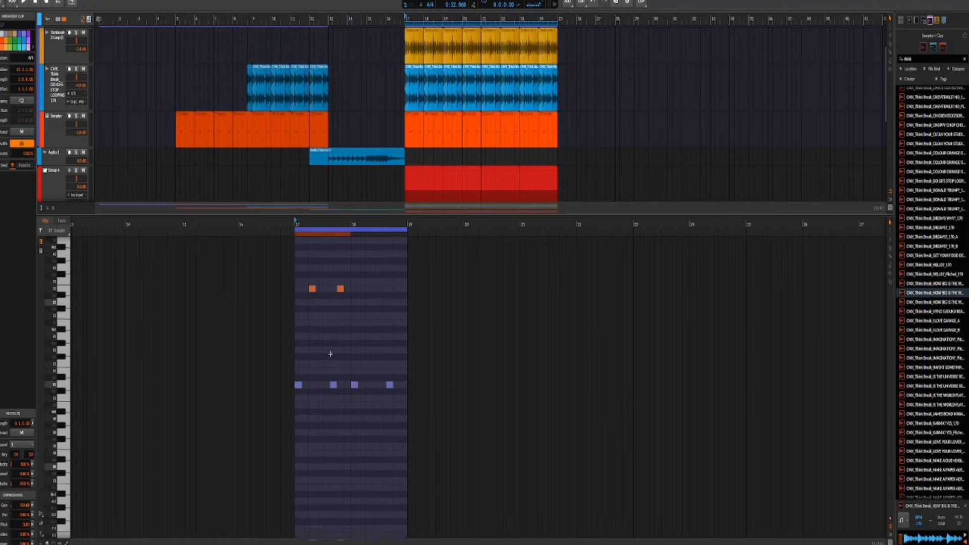
scroll(423, 176, "down", 2)
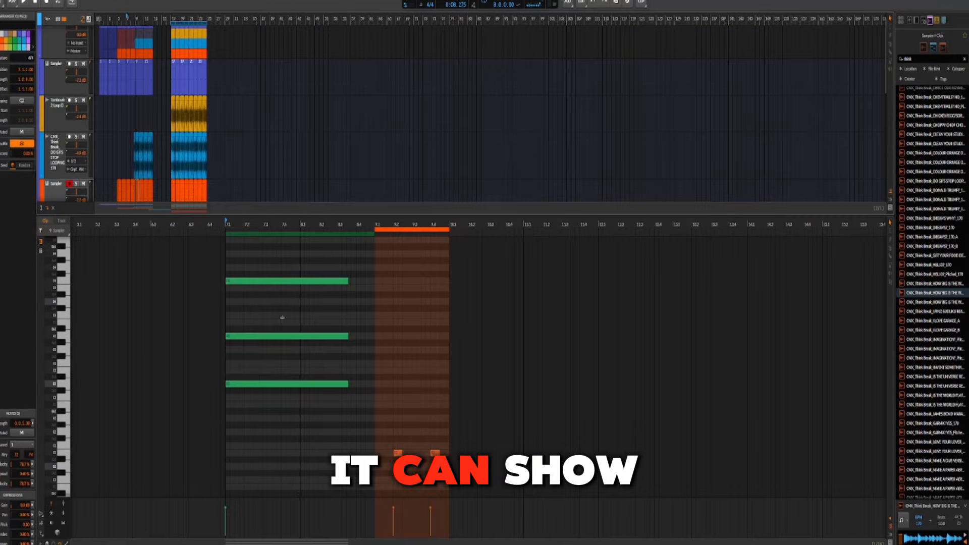
left_click_drag(320, 215, 319, 332)
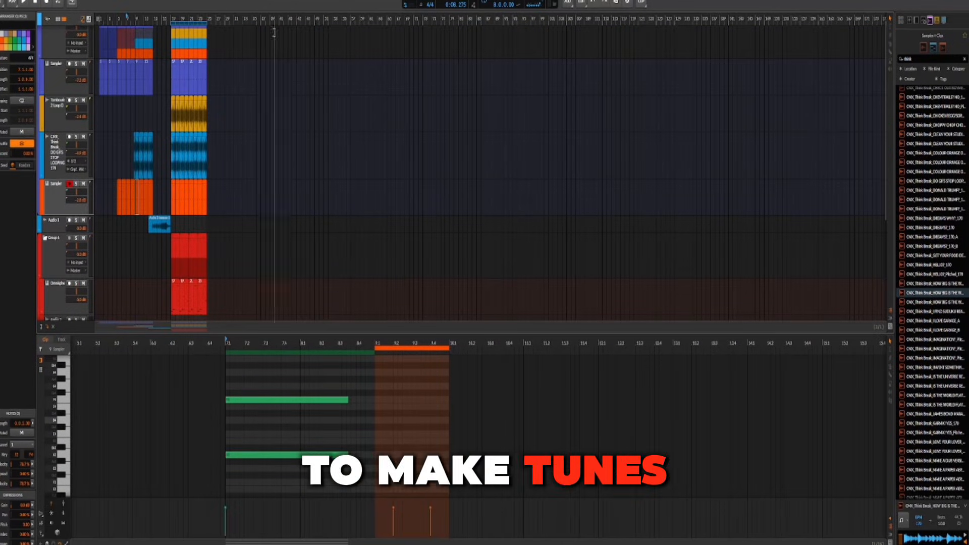
Select the purple, yellow and blue drum clips at the bar 17 drop, and place the play start just before bar 17.
left_click_drag(171, 84, 178, 152)
scroll(173, 151, "up", 6)
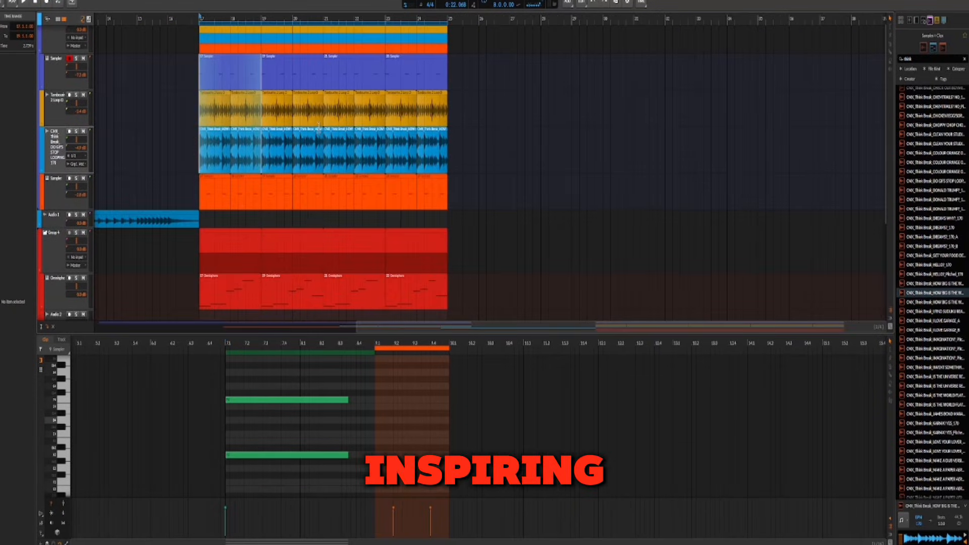
left_click(186, 79)
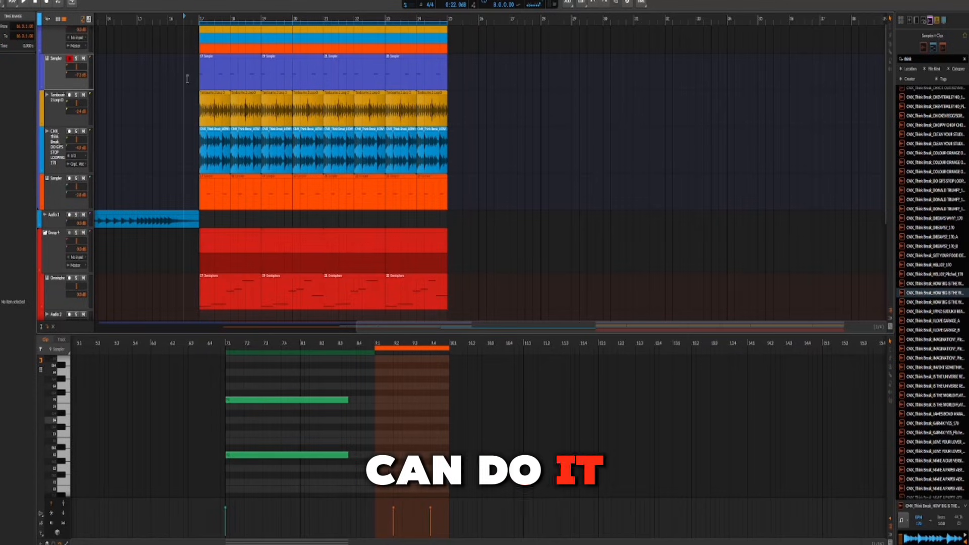